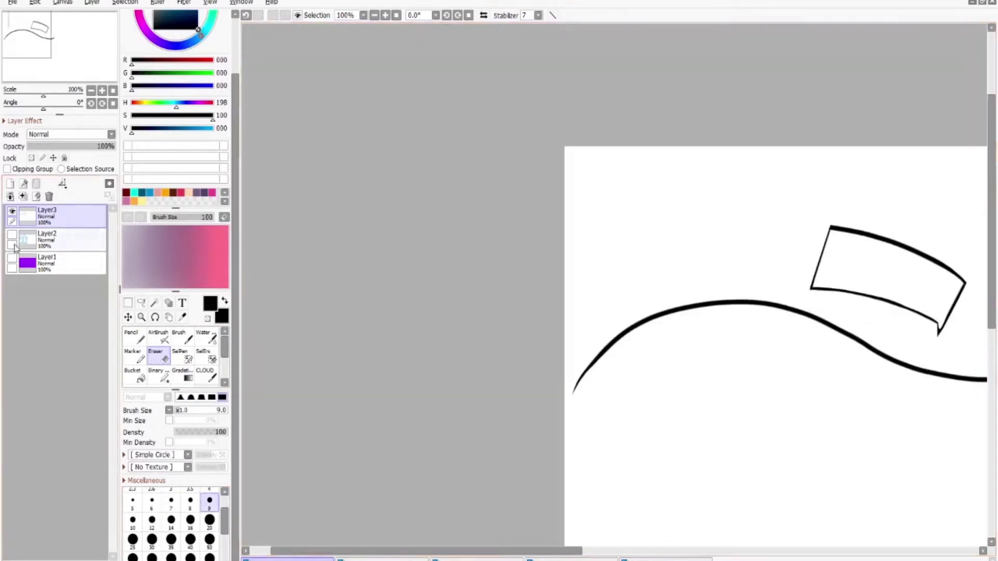
Flip the copied curved hat panel horizontally, then move and rotate it onto the matching panel on the sketch's left side
scroll(832, 291, "up", 4)
scroll(994, 254, "down", 1)
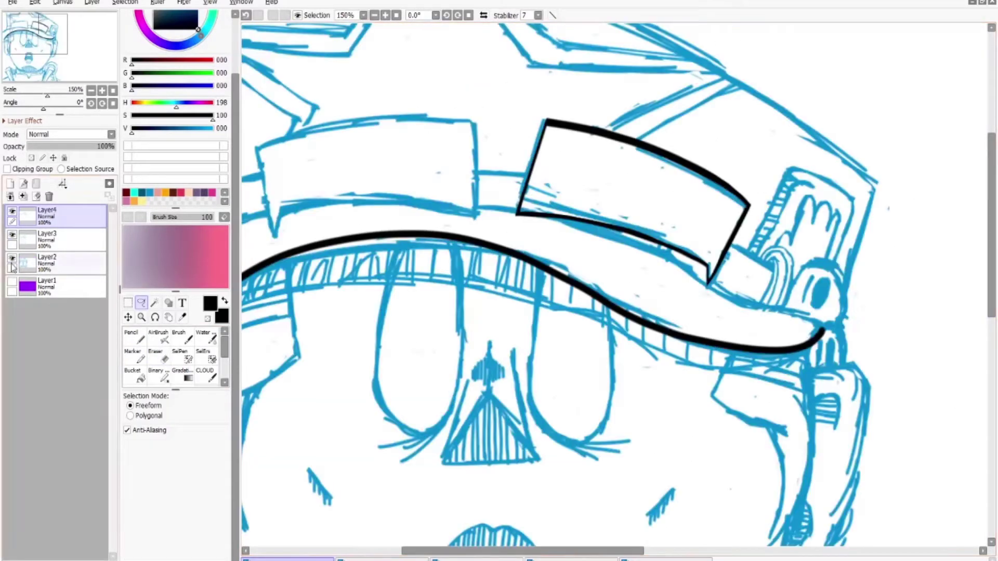
key("ctrl+t")
left_click(170, 529)
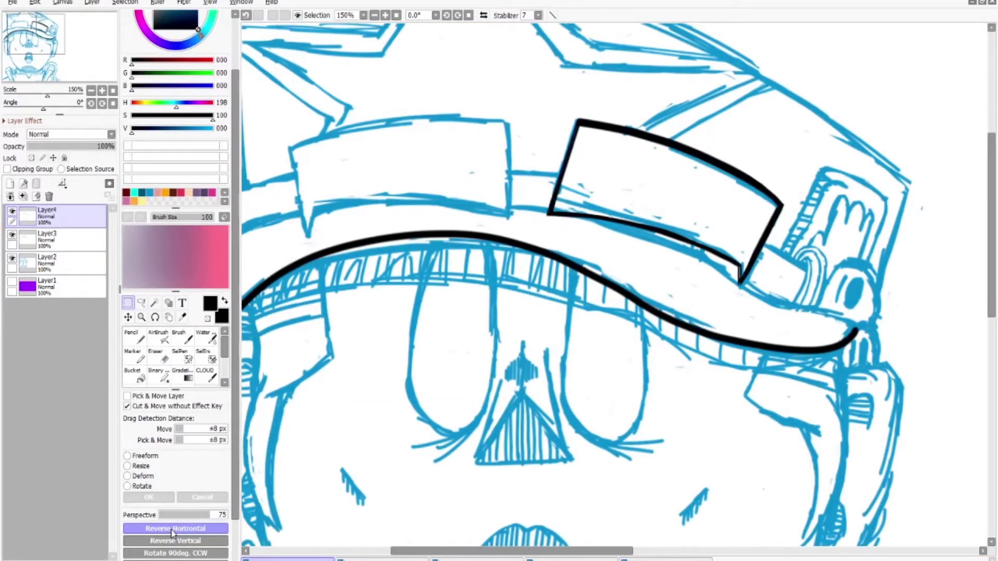
left_click_drag(718, 292, 698, 360)
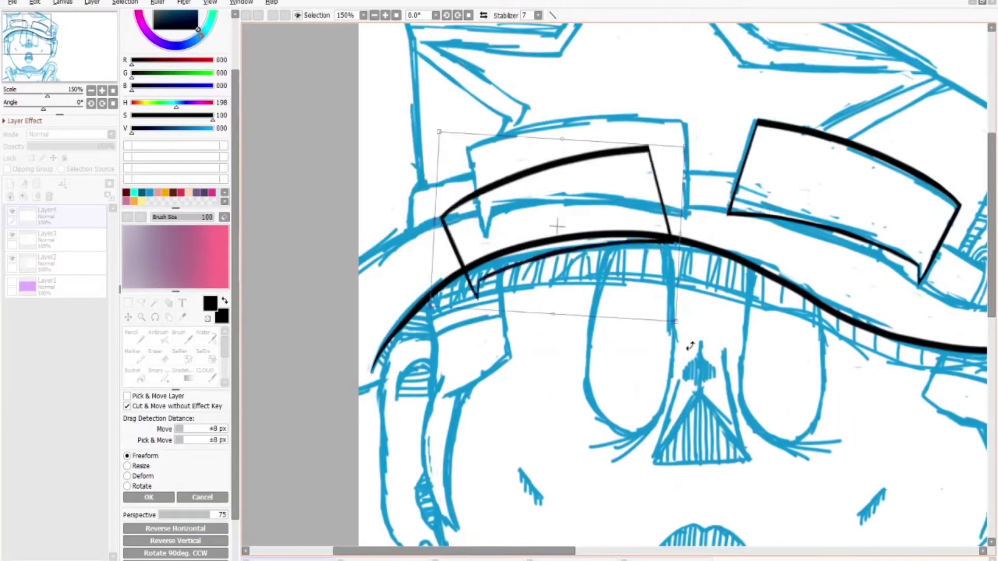
left_click_drag(768, 217, 718, 301)
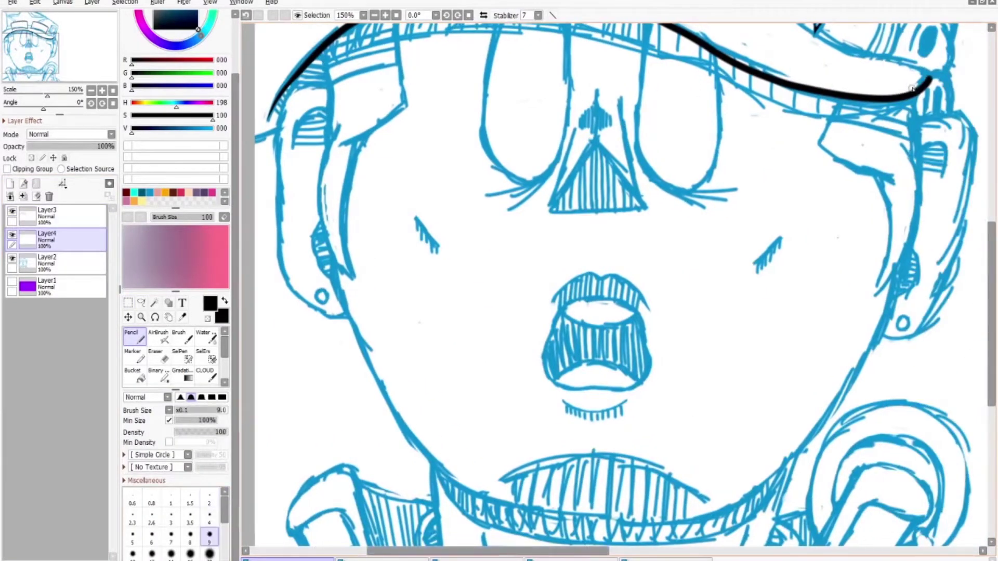
Ink the face outline over the sketch, from the brim down around the chin and up again, with the size 9 pencil
scroll(912, 89, "up", 1)
mouse_move(333, 48)
left_mouse_down()
mouse_move(776, 463)
mouse_move(855, 325)
left_mouse_up()
key("ctrl+z")
mouse_move(325, 49)
left_mouse_down()
mouse_move(368, 524)
mouse_move(840, 352)
mouse_move(918, 98)
mouse_move(716, 540)
mouse_move(923, 94)
left_mouse_up()
key("ctrl+z")
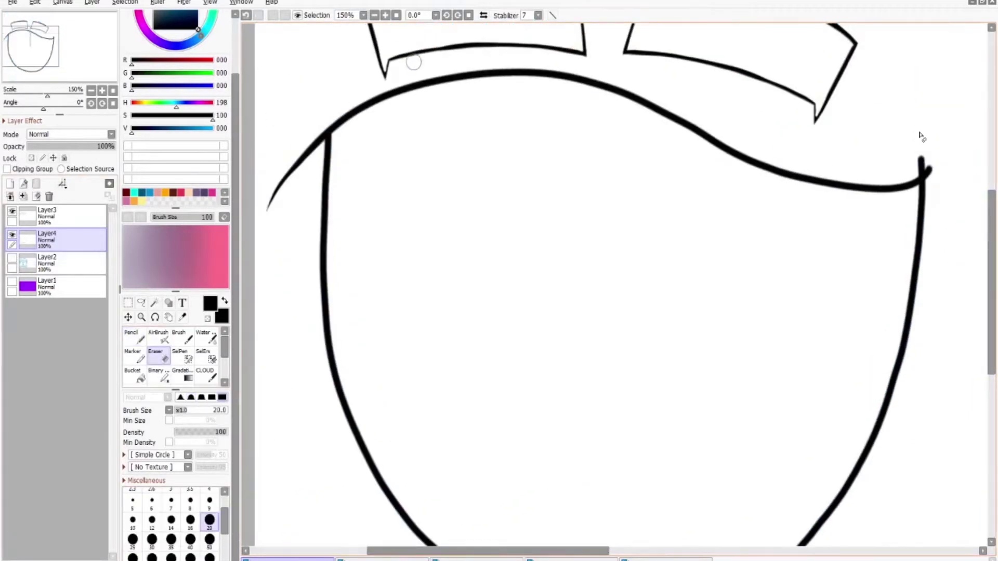
Show the sketch again and ink the left ear's outer contour on a new layer under the face outline
left_click(12, 259)
key("n")
left_click(10, 183)
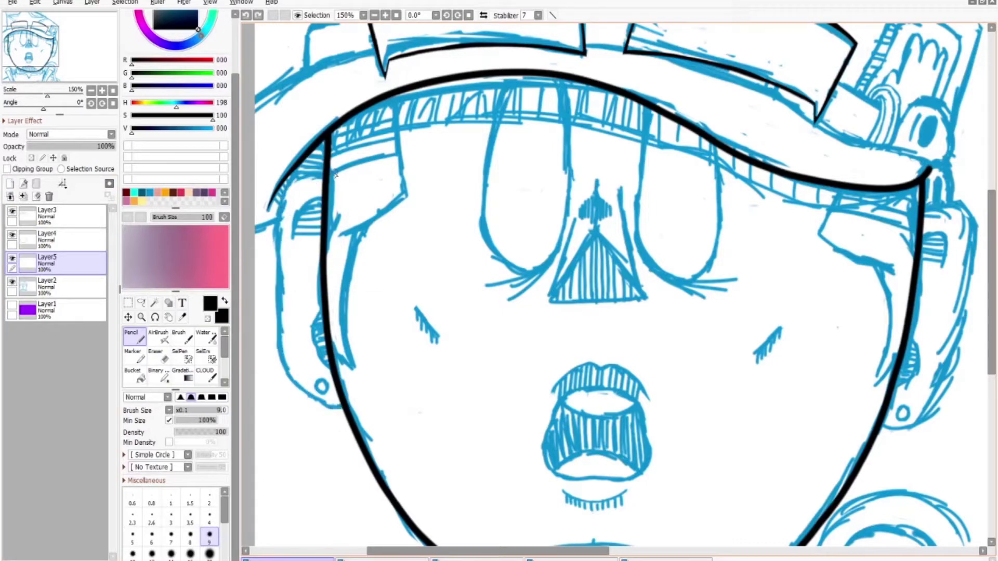
scroll(335, 174, "up", 1)
left_click_drag(387, 169, 411, 478)
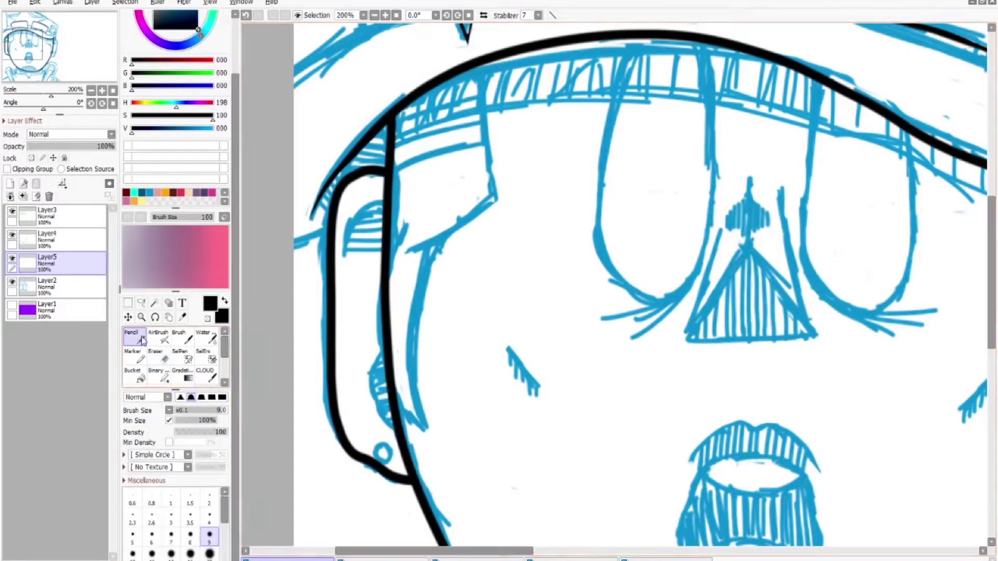
Ink the curved fold inside the top of the left ear and taper its tip with the eraser
left_click(165, 357)
scroll(451, 218, "up", 1)
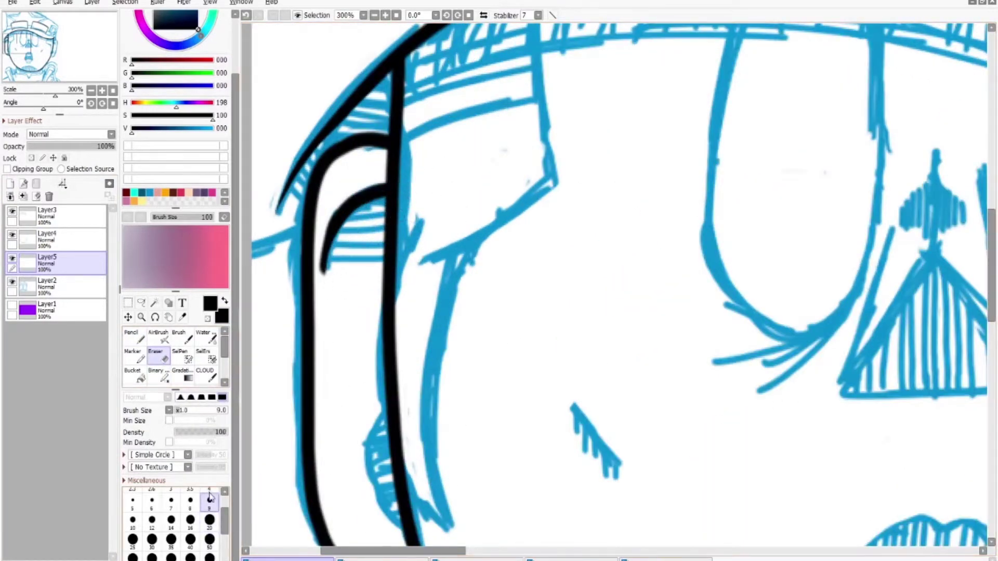
left_click(210, 498)
left_click(12, 282)
key("minus")
key("minus")
key("minus")
key("minus")
left_click(12, 282)
key("plus")
key("plus")
key("plus")
Thin the left ear's outline around the earlobe with the eraser at size 9
left_click(209, 500)
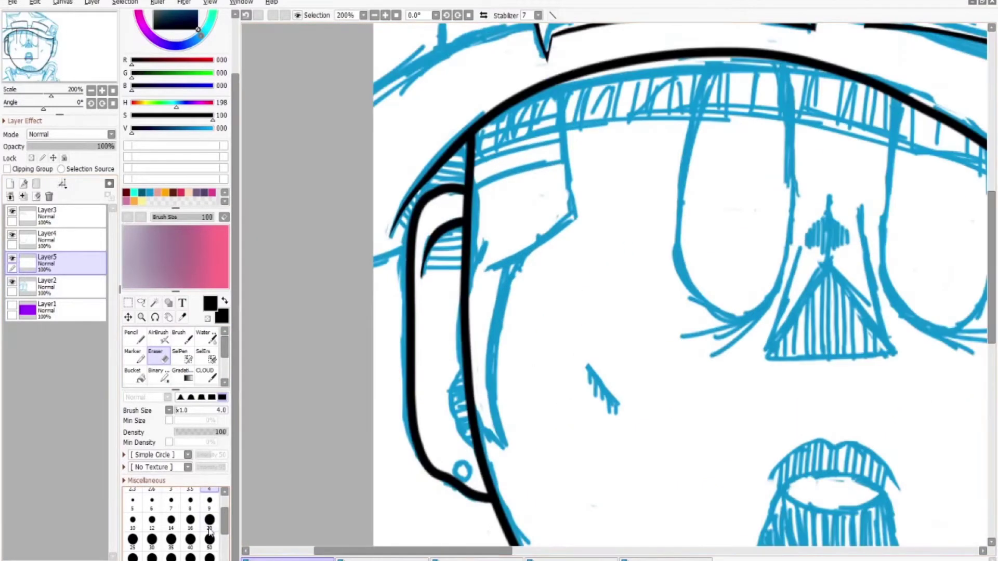
scroll(450, 394, "down", 2)
scroll(615, 270, "up", 1)
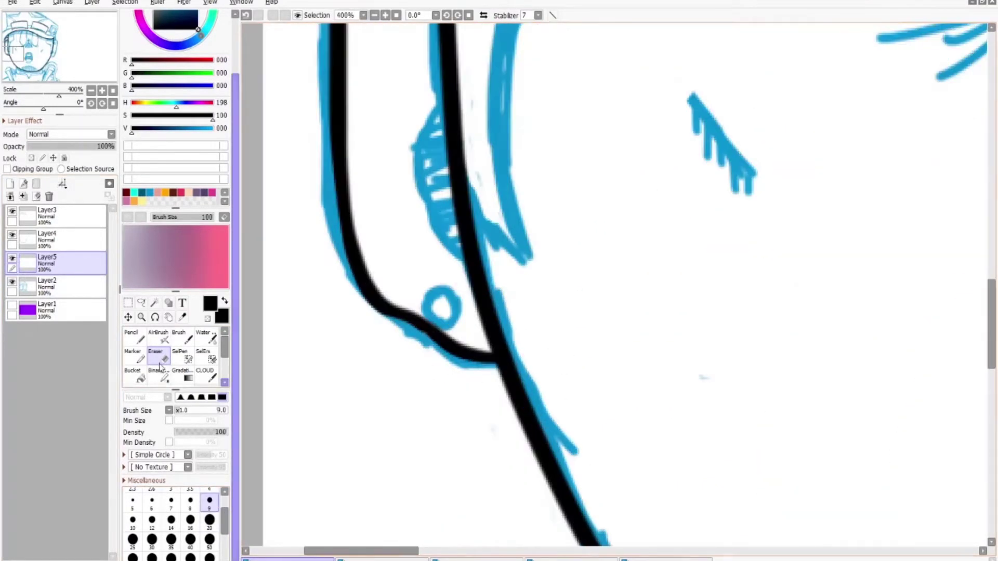
Place an ellipse ruler on the canvas and add a new layer above the ear layer
key("n")
scroll(615, 270, "down", 1)
left_click(157, 2)
left_click(167, 47)
left_click(10, 184)
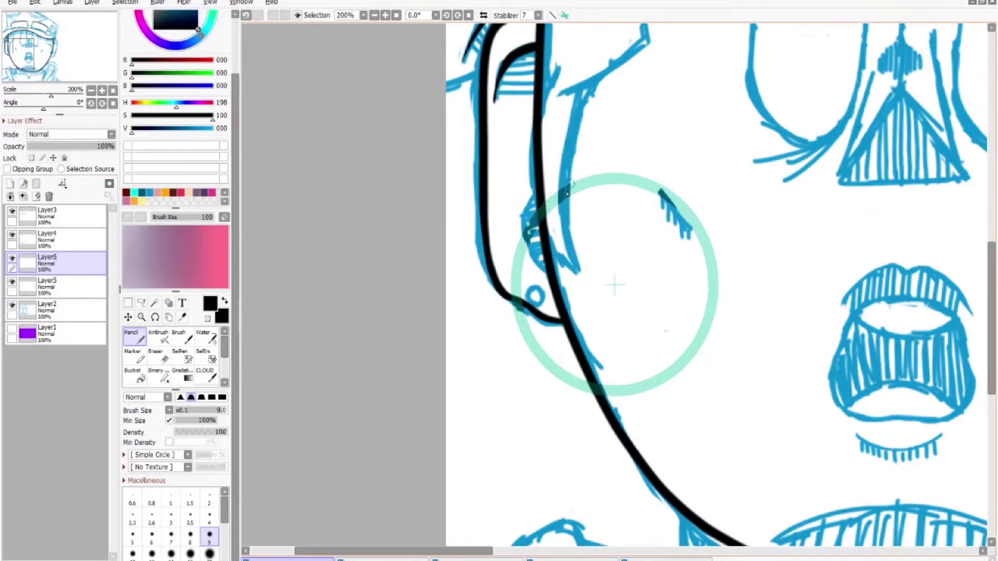
left_click_drag(613, 171, 616, 171)
left_click(128, 303)
left_click(157, 2)
left_click(171, 15)
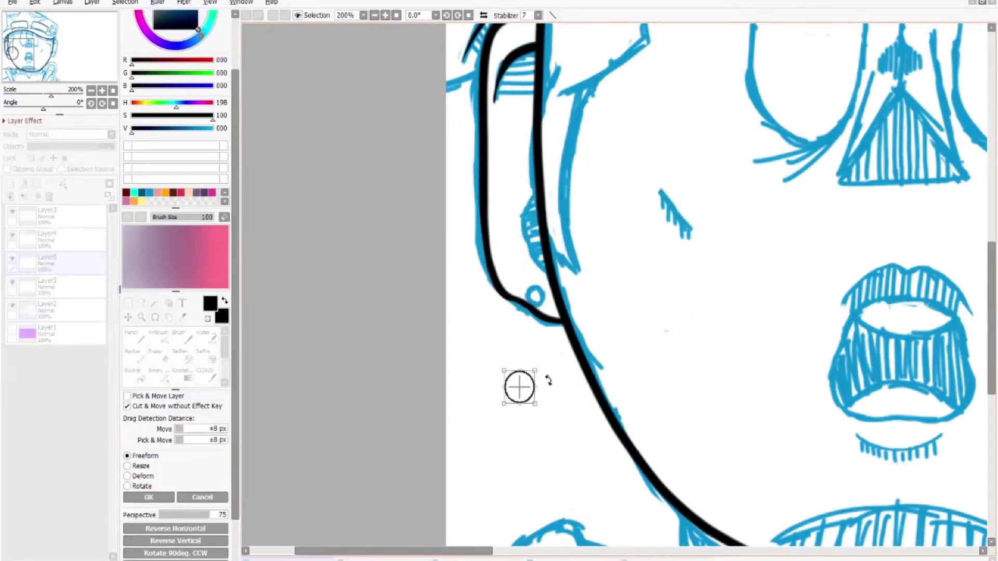
left_click(157, 3)
left_click(172, 15)
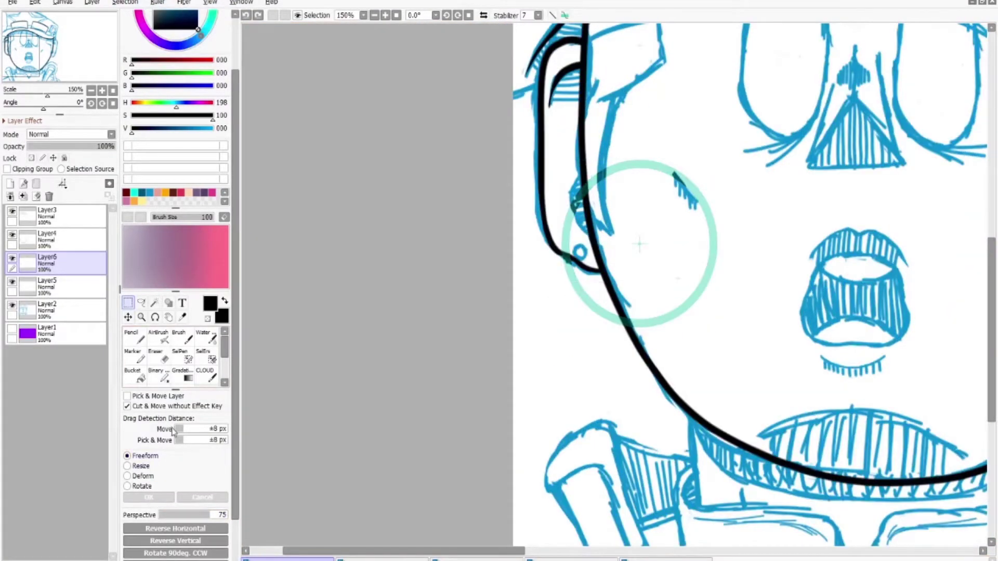
Shrink the circular ruler, place it on the left earlobe and trace a small earring circle with the size 4 pencil
left_click_drag(717, 160, 643, 284)
scroll(643, 285, "up", 2)
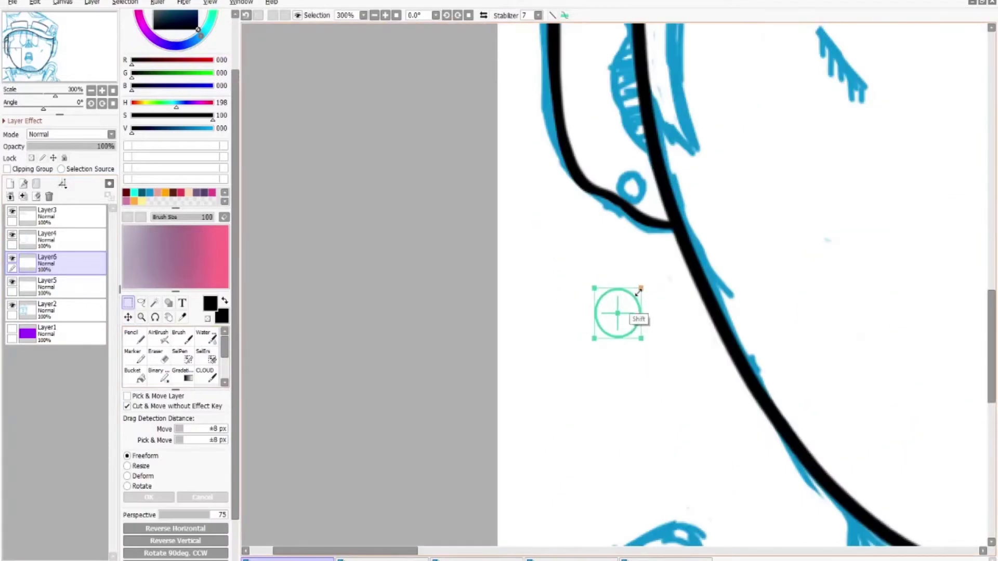
key("n")
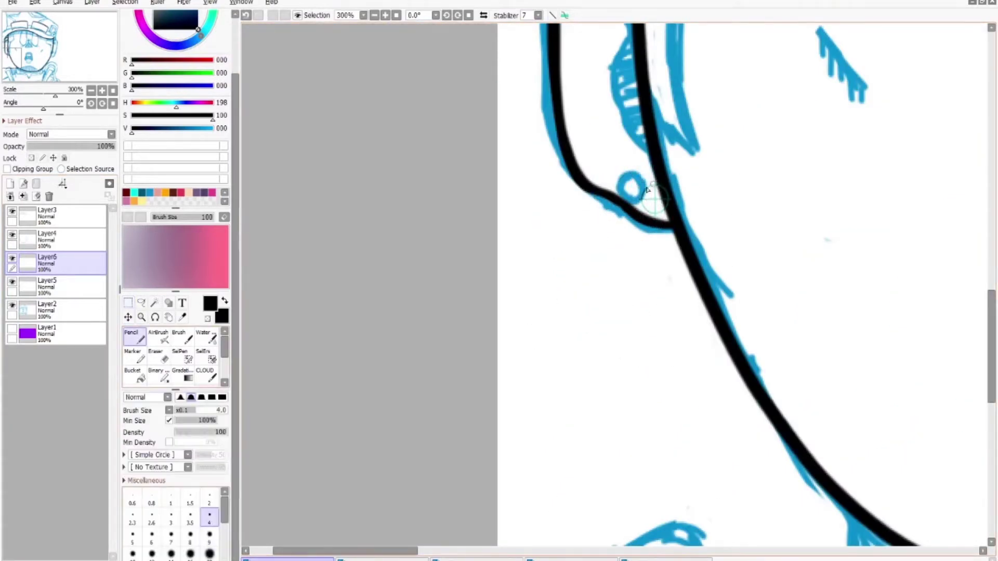
key("m")
left_click_drag(990, 301, 990, 240)
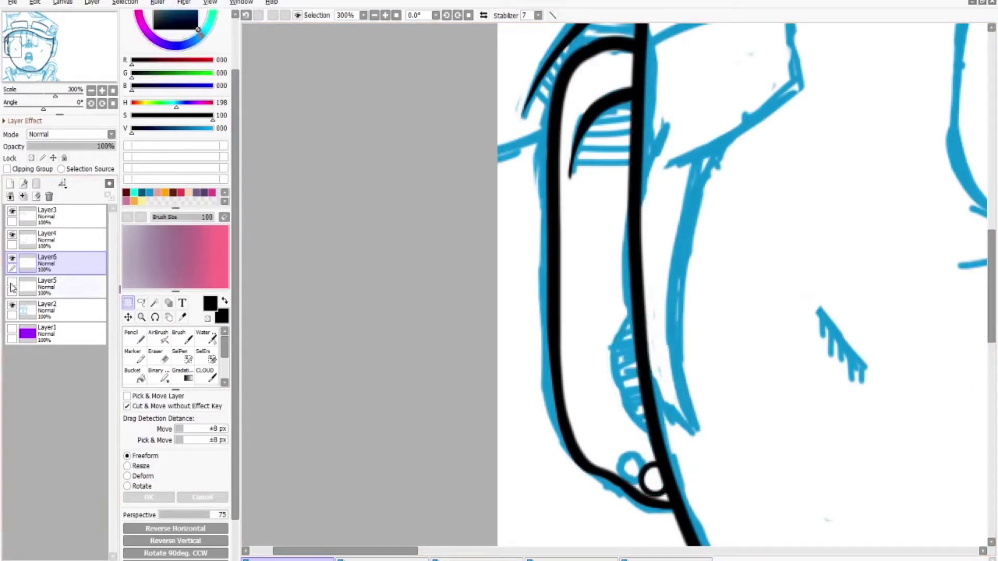
Ink the lower inner fold of the left ear and fill it with thin horizontal hatching at pencil size 1
key("n")
key("ctrl+z")
scroll(639, 374, "up", 1)
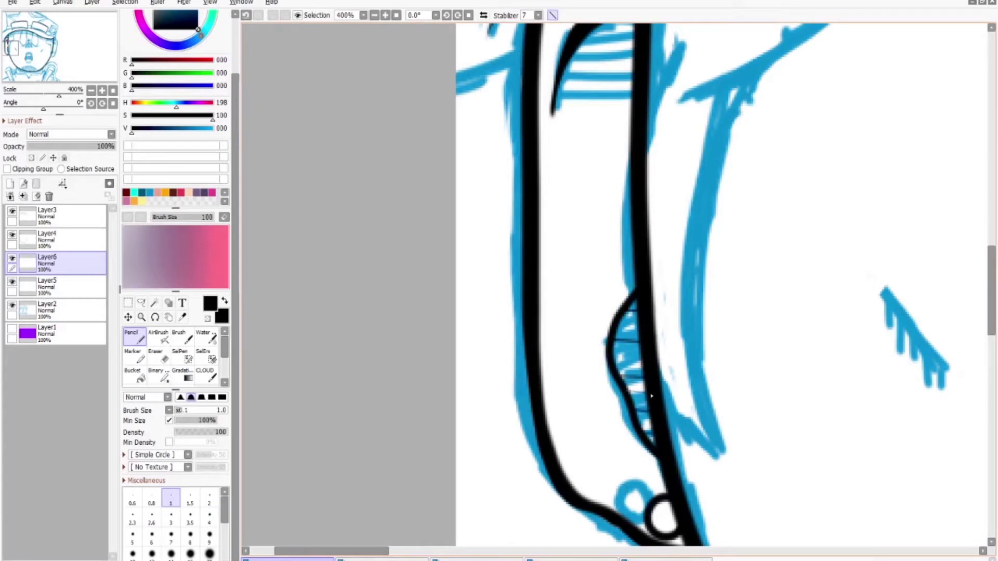
key("v")
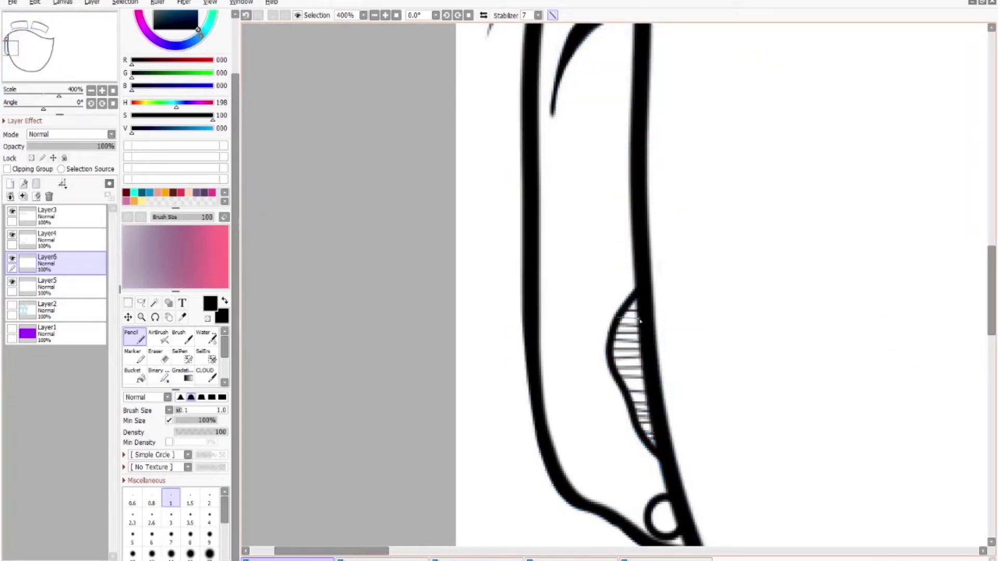
Shorten the tip of the left ear's upper fold on Layer5 and hatch beneath the fold on Layer6 with the size 1 pencil
scroll(965, 245, "up", 3)
left_click(47, 286)
key("e")
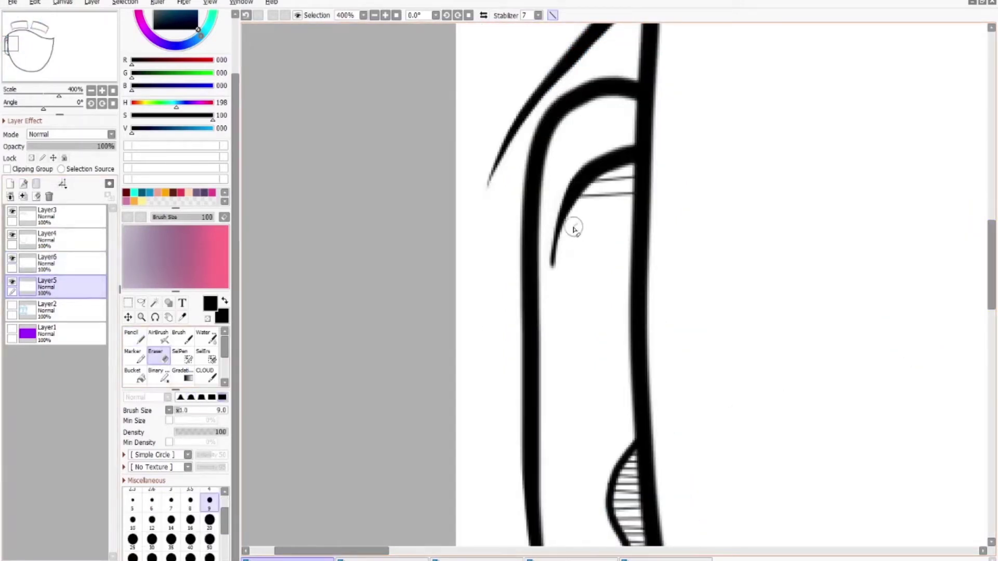
left_click(47, 263)
key("n")
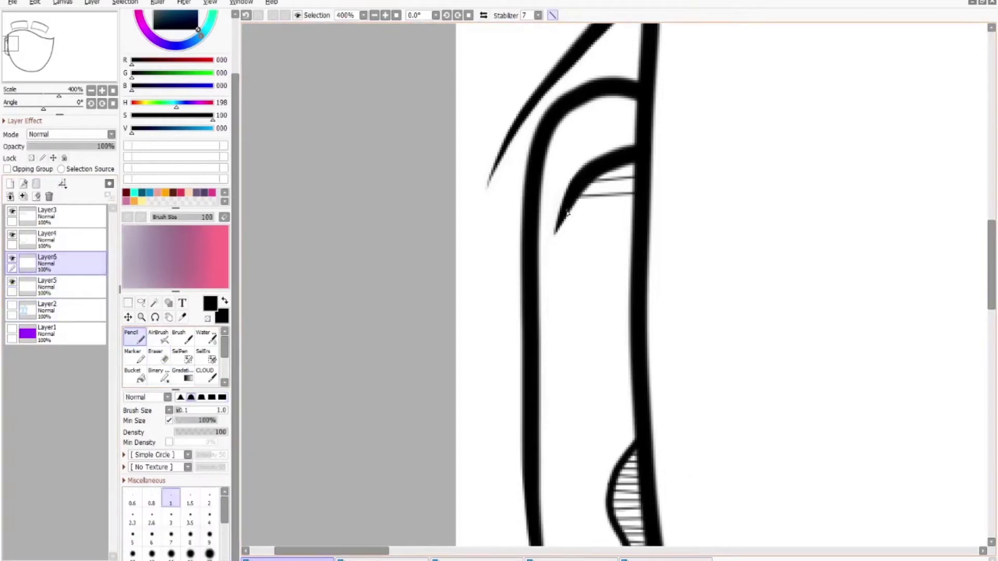
key("Home")
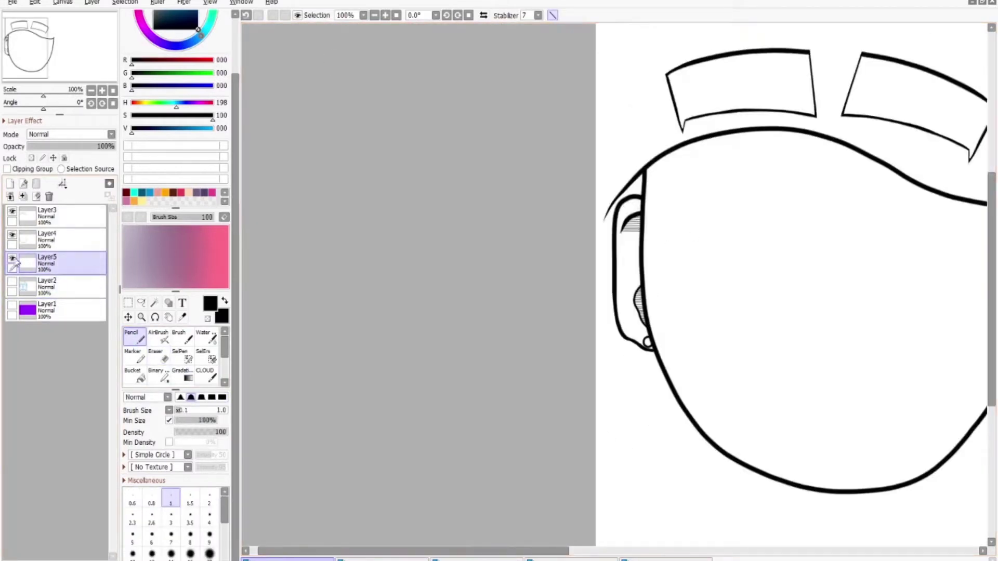
Place a horizontally mirrored copy of the finished ear, including its hatching and earring, against the right side of the face
left_click(12, 305)
key("ctrl+t")
scroll(676, 525, "left", 5)
left_click_drag(676, 525, 975, 525)
left_click_drag(660, 270, 757, 270)
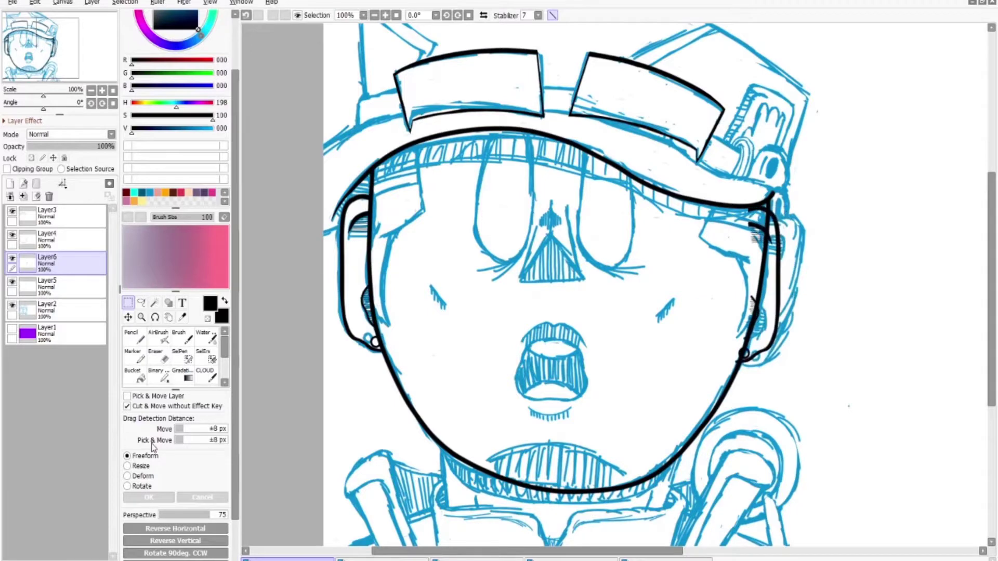
left_click(165, 500)
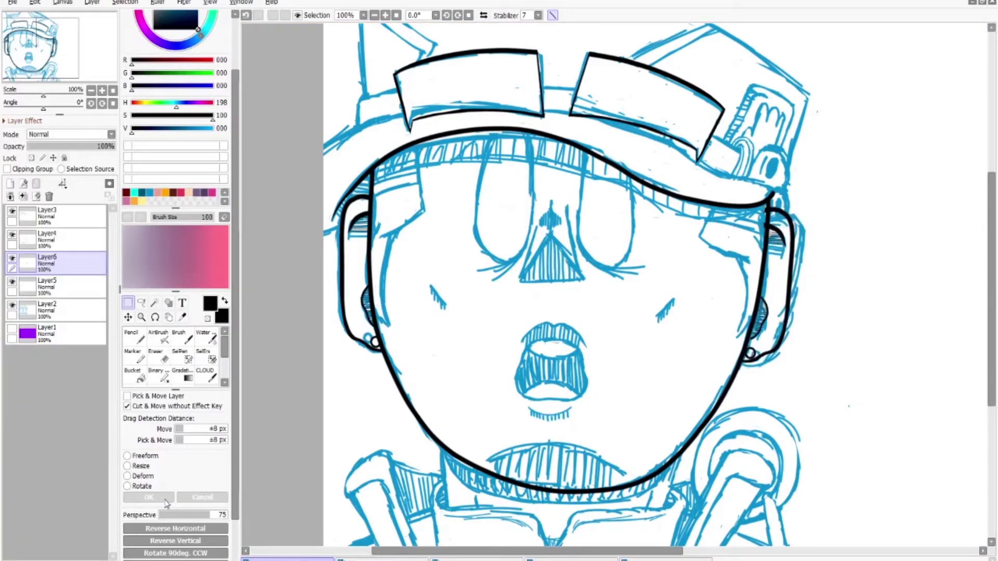
Taper the jaw outline on Layer4 towards the chin with the eraser at size 9
key("e")
scroll(764, 147, "up", 2)
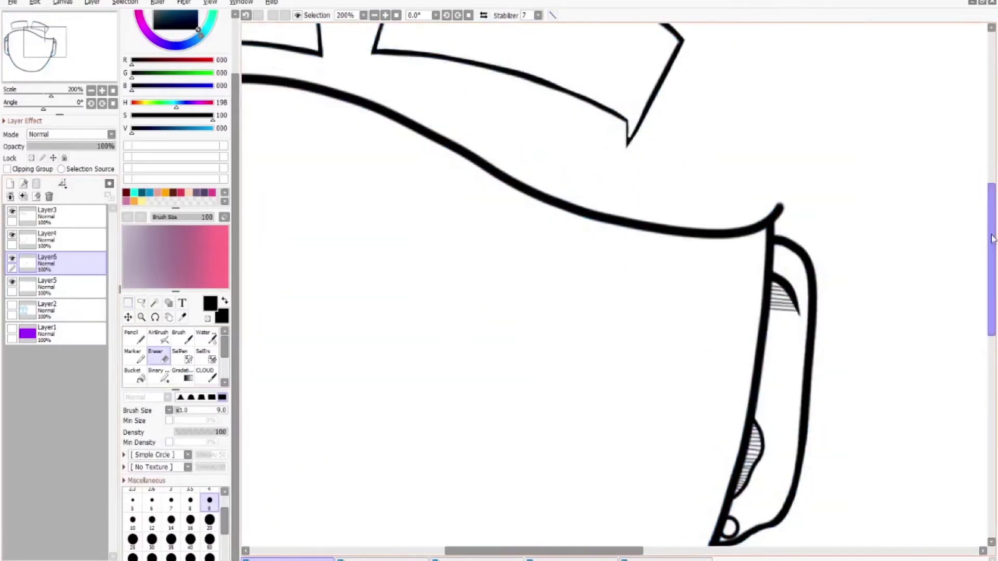
scroll(987, 232, "down", 3)
scroll(675, 486, "up", 3)
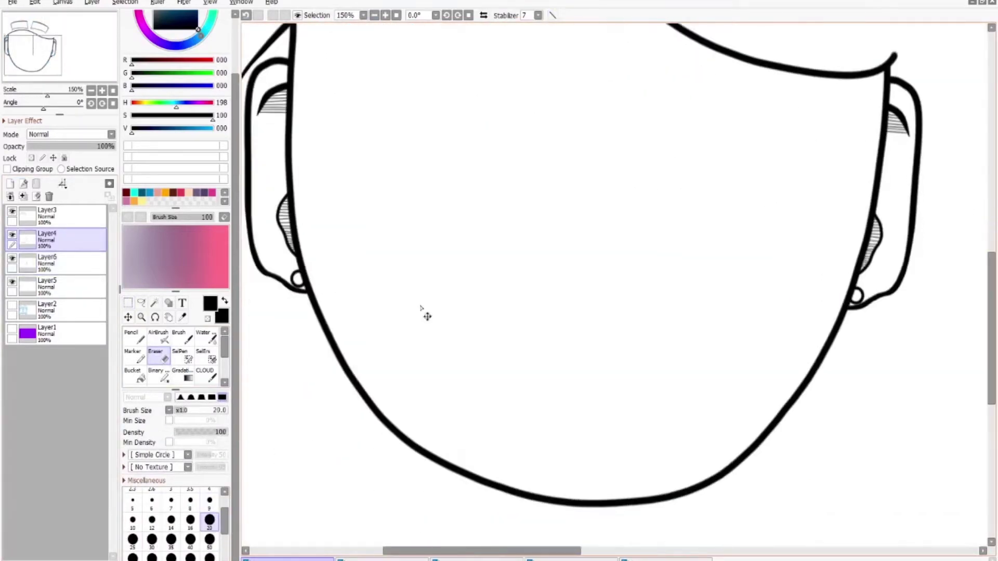
scroll(331, 300, "up", 1)
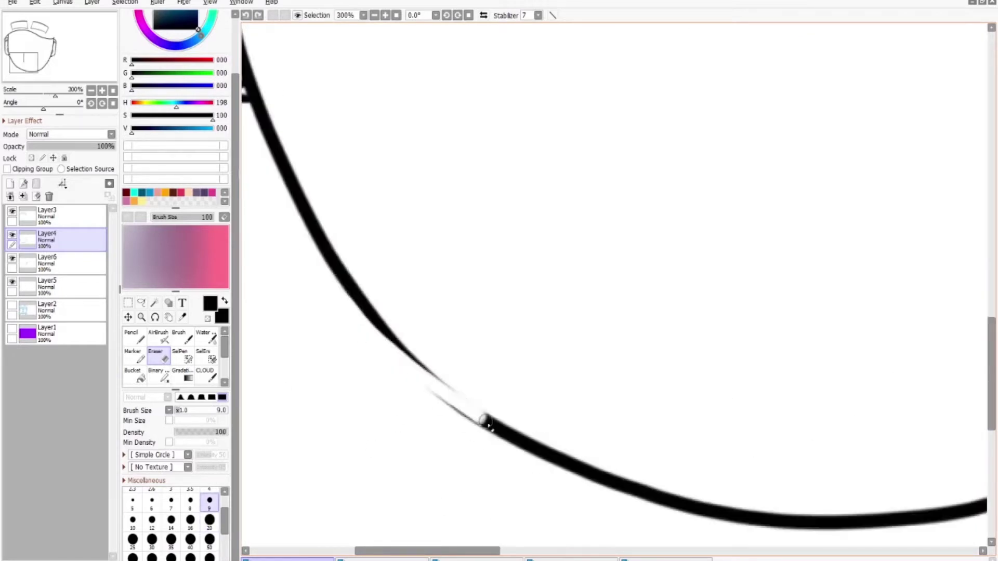
left_click_drag(483, 551, 494, 555)
mouse_move(646, 442)
left_mouse_down()
mouse_move(873, 322)
mouse_move(817, 381)
left_mouse_up()
key("ctrl+y")
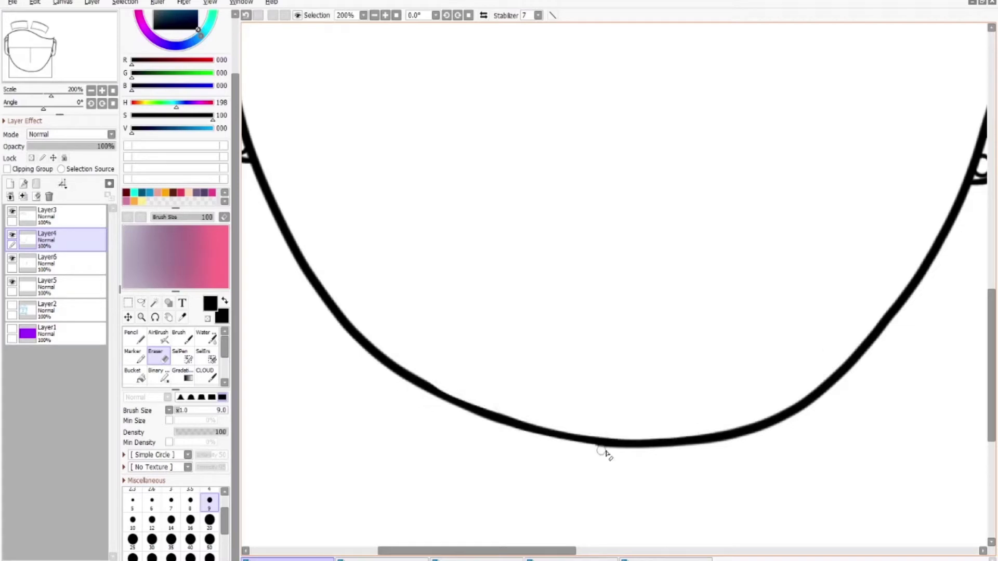
scroll(595, 447, "down", 3)
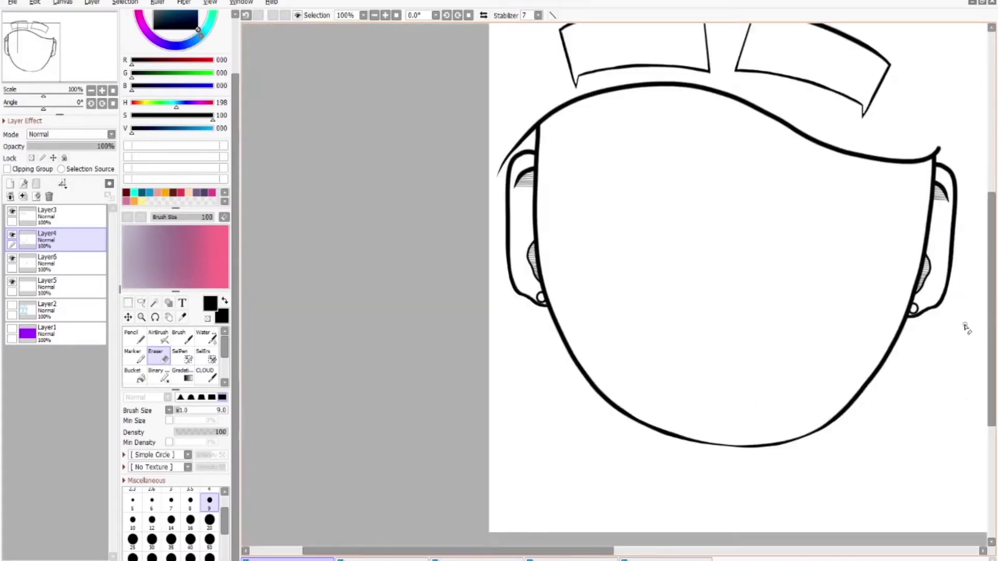
Merge the face outline and ear layers, and add a new pencil layer directly above the visible sketch
left_click(23, 196)
left_click(23, 196)
left_click(12, 259)
left_click(10, 183)
left_click(134, 337)
scroll(212, 543, "up", 2)
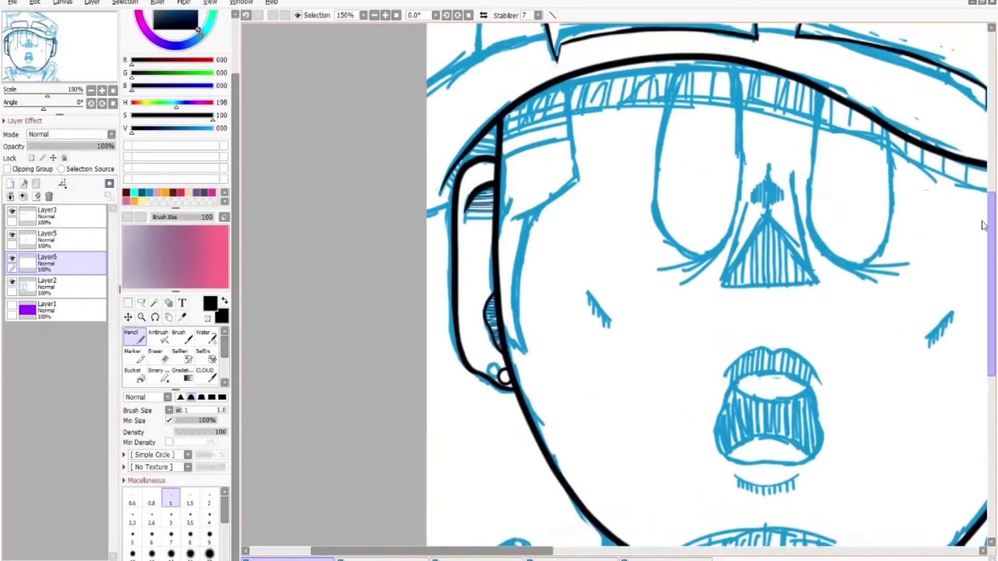
mouse_move(734, 153)
left_mouse_down()
mouse_move(685, 139)
mouse_move(655, 343)
left_mouse_up()
scroll(684, 140, "up", 1)
key("ctrl+z")
key("ctrl+z")
left_click_drag(683, 148, 644, 358)
key("ctrl+z")
left_click_drag(685, 148, 661, 253)
left_click_drag(650, 173, 740, 46)
left_click(155, 356)
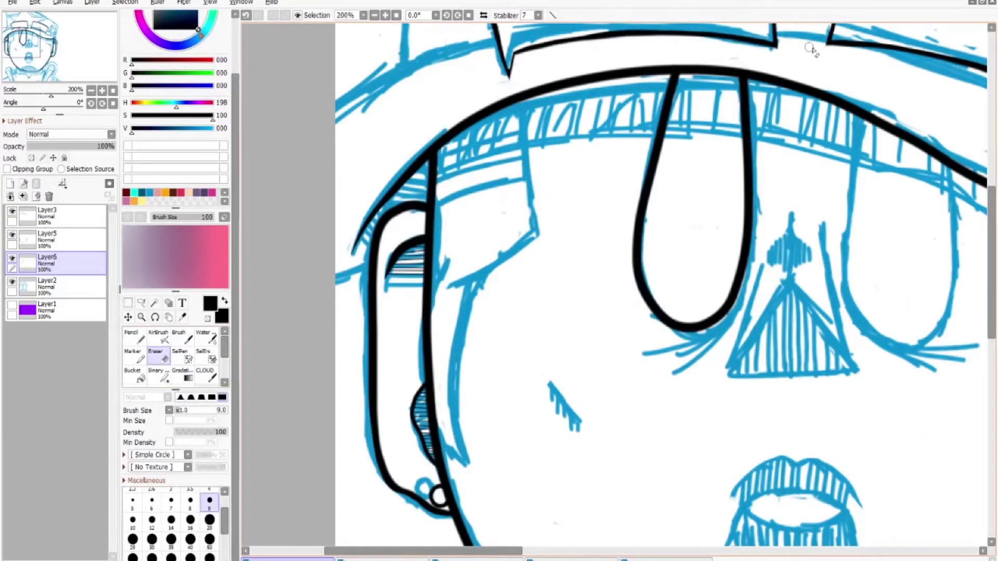
key("ctrl+z")
Ink the long U-shaped outline of the right eye below the brim, undoing and redrawing strokes that miss the sketch
left_click(134, 336)
scroll(728, 254, "right", 3)
left_click_drag(717, 101, 728, 254)
key("ctrl+z")
left_click_drag(813, 134, 815, 276)
mouse_move(732, 243)
left_mouse_down()
mouse_move(769, 125)
mouse_move(723, 162)
left_mouse_up()
key("ctrl+z")
key("ctrl+z")
mouse_move(722, 113)
left_mouse_down()
mouse_move(720, 337)
mouse_move(814, 147)
mouse_move(721, 86)
left_mouse_up()
key("ctrl+z")
key("ctrl+z")
Hide the sketch and thin the bottom curve and outer side of the right eye outline with the size 20 eraser
left_click(12, 281)
left_click(155, 356)
scroll(736, 257, "up", 2)
left_click_drag(602, 322, 691, 390)
key("ctrl+z")
key("ctrl+z")
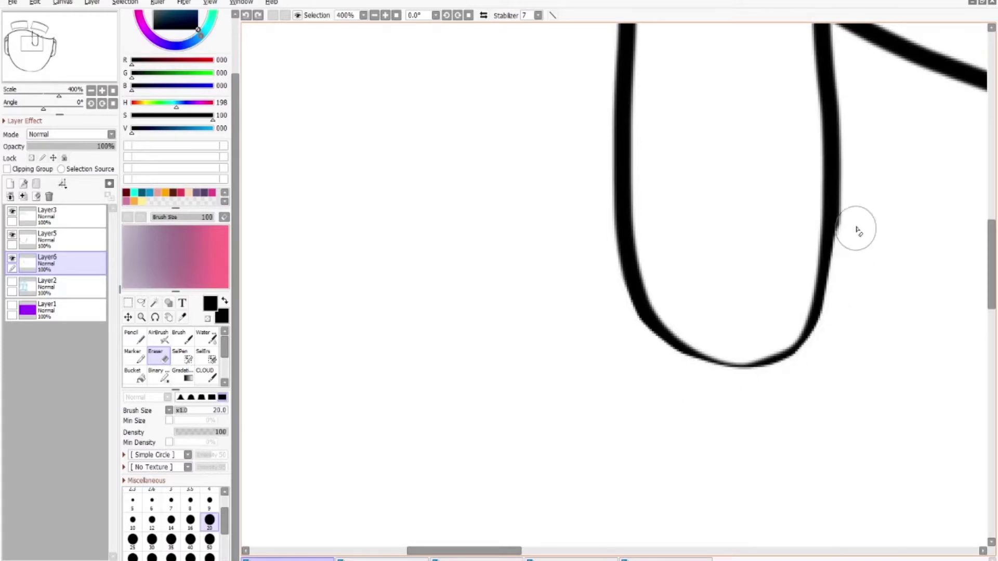
scroll(695, 56, "up", 3)
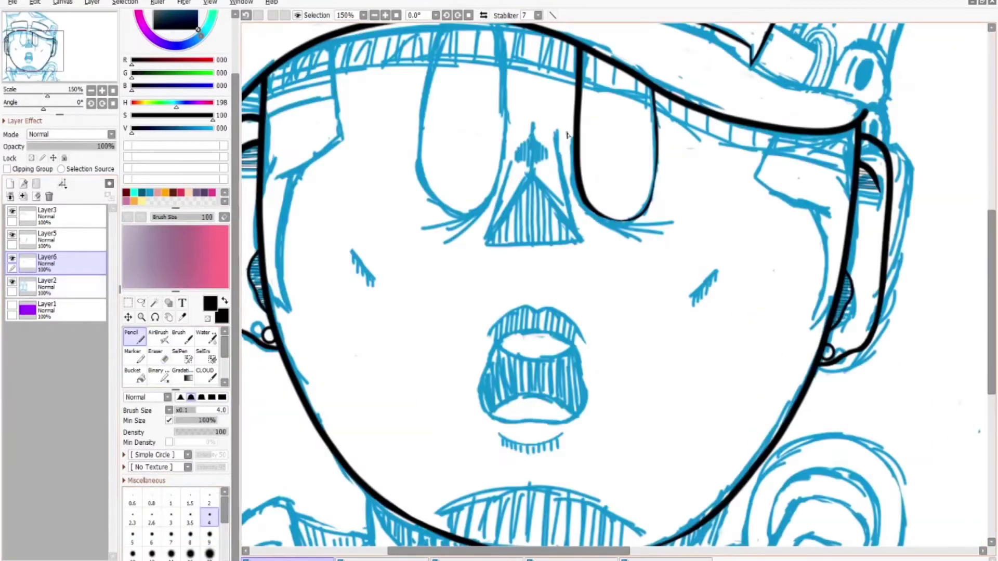
Draw several curved crease lines beneath the right eye with the size 4 pencil
scroll(567, 135, "up", 3)
left_click_drag(505, 66, 668, 256)
left_click_drag(535, 176, 676, 242)
left_click_drag(545, 182, 686, 198)
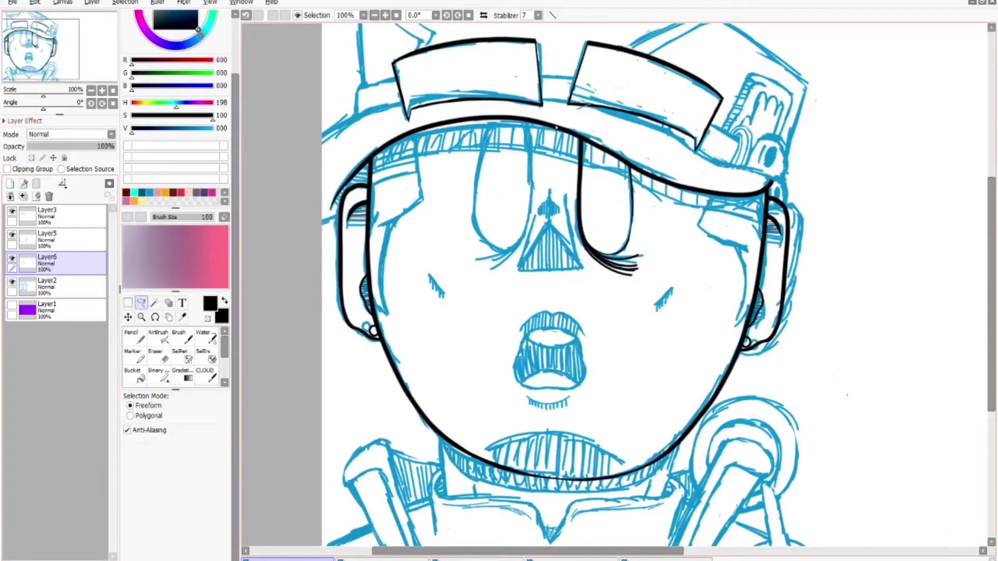
Mirror the duplicated eye horizontally and move it onto the left eye of the sketch
key("ctrl+t")
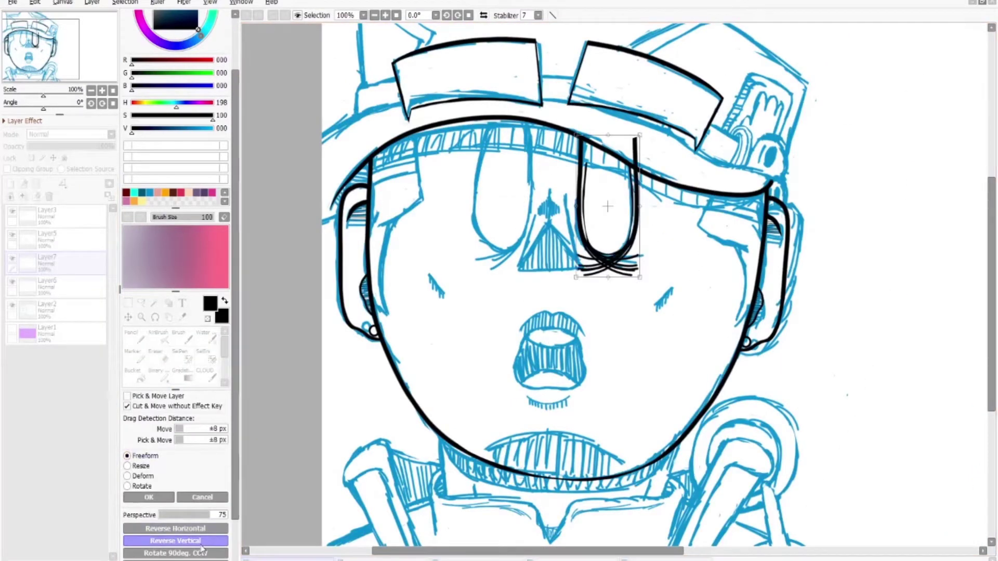
mouse_move(608, 206)
left_mouse_down()
mouse_move(499, 206)
mouse_move(527, 104)
mouse_move(527, 52)
left_mouse_up()
key("Return")
Hide the sketch and erase the parts of the left eye on Layer7 that extend above the brim line
scroll(527, 208, "up", 2)
left_click(12, 305)
left_click(159, 355)
left_click_drag(487, 276, 508, 161)
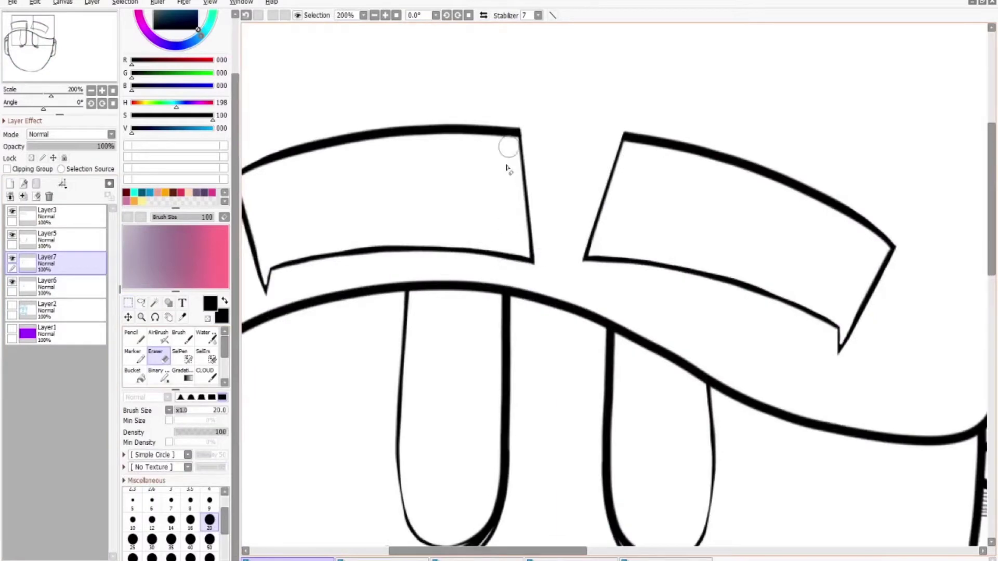
Show the sketch, create a new layer and ink the lower edge of the left hair tuft with the size 9 pencil
scroll(507, 208, "down", 2)
left_click(12, 305)
left_click(10, 184)
left_click(133, 337)
left_click(209, 534)
left_click_drag(327, 322, 375, 297)
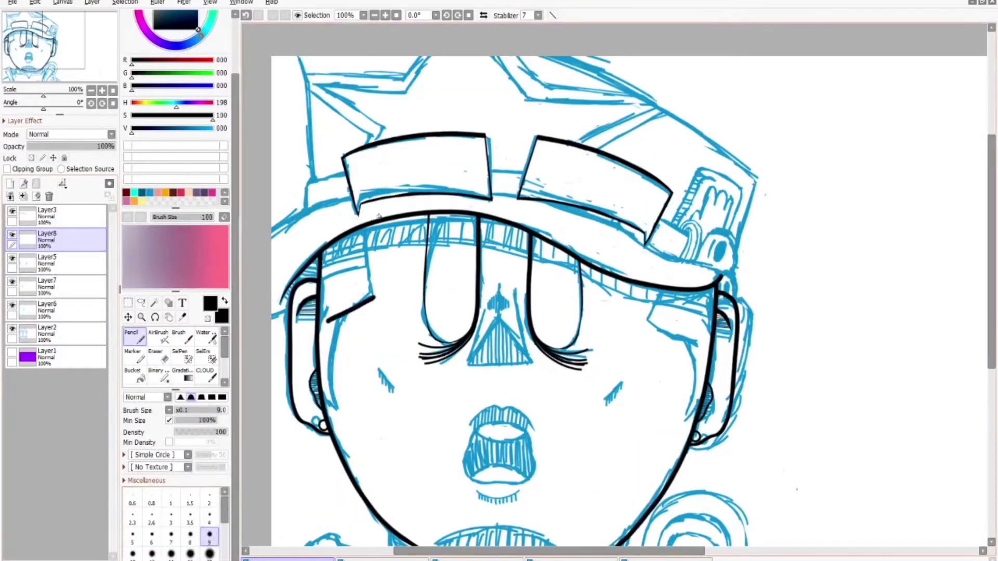
Move the new layer beneath Layer7 and draw the left hair tuft's side down from the hat brim to its corner
scroll(374, 291, "up", 3)
left_click_drag(47, 238, 46, 286)
left_click_drag(359, 197, 376, 336)
Thin the left hair tuft's side and lower edge with a progressively smaller eraser and trim the overlap above the brim
key("e")
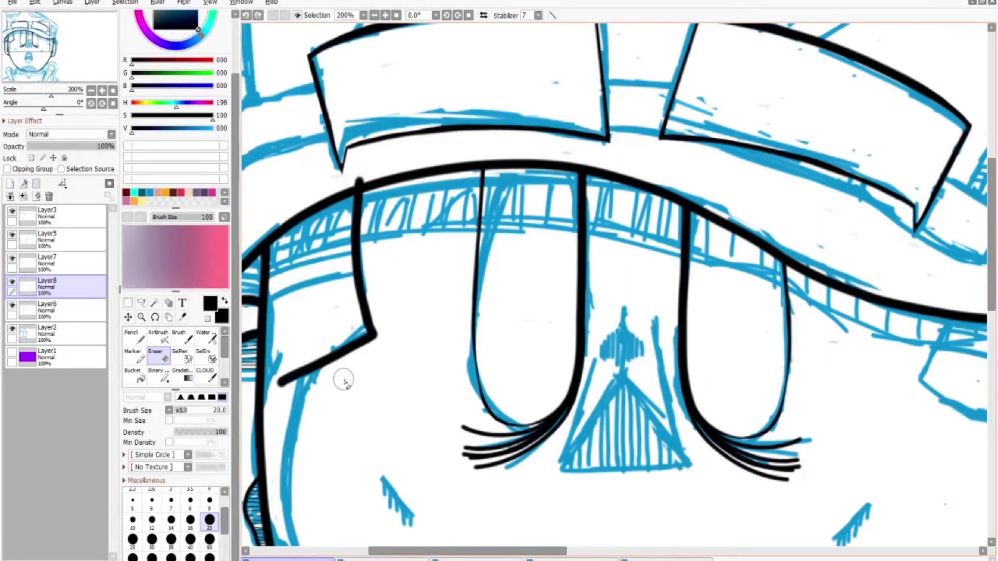
scroll(341, 379, "up", 2)
left_click_drag(400, 299, 376, 80)
scroll(471, 341, "left", 3)
key("bracketleft")
key("bracketleft")
key("bracketleft")
key("bracketleft")
key("bracketleft")
left_click_drag(471, 341, 364, 405)
scroll(458, 346, "up", 1)
Add a new layer above Layer5 and draw the left sideburn's outline beside the ear with the size 9 pencil
scroll(364, 406, "down", 3)
left_click(47, 238)
left_click(10, 183)
key("n")
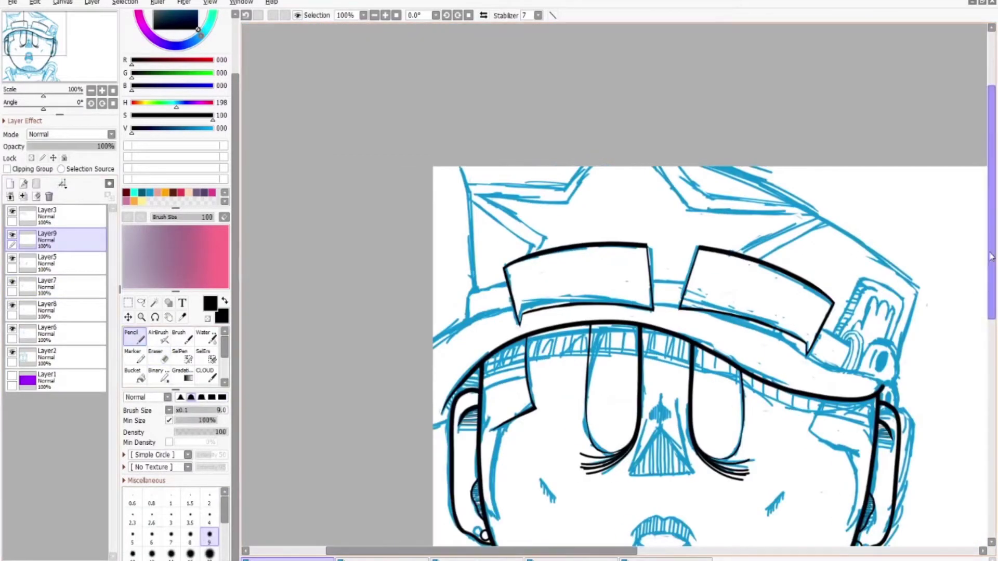
scroll(484, 312, "up", 3)
left_click_drag(530, 437, 483, 307)
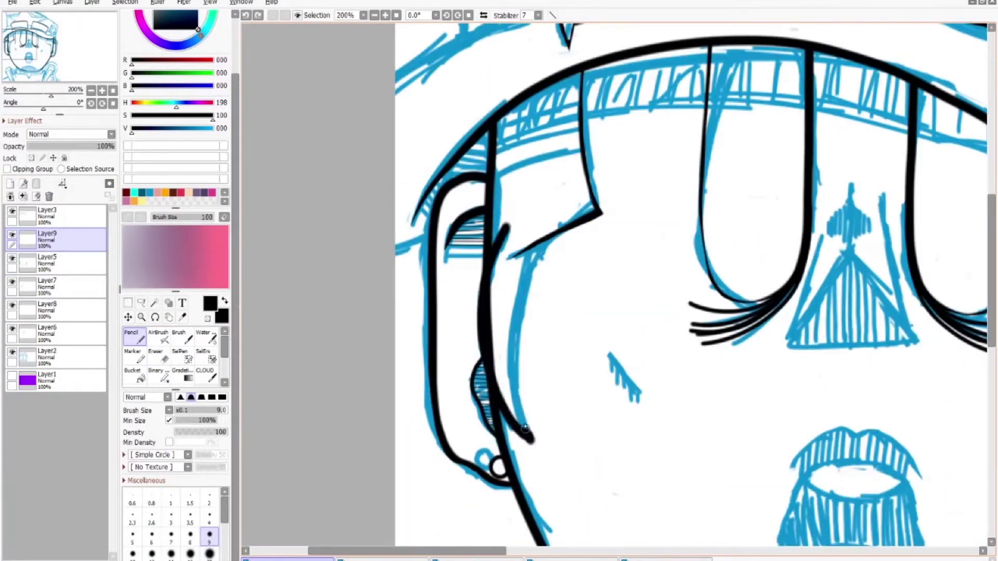
Hide the sketch and thin the left sideburn's lines to tapered ends with the size 4 eraser
key("e")
scroll(520, 467, "up", 2)
mouse_move(465, 364)
left_mouse_down()
mouse_move(464, 275)
mouse_move(493, 218)
mouse_move(497, 175)
mouse_move(463, 314)
mouse_move(496, 198)
mouse_move(494, 167)
left_mouse_up()
scroll(495, 167, "down", 4)
scroll(668, 400, "up", 4)
scroll(994, 269, "up", 3)
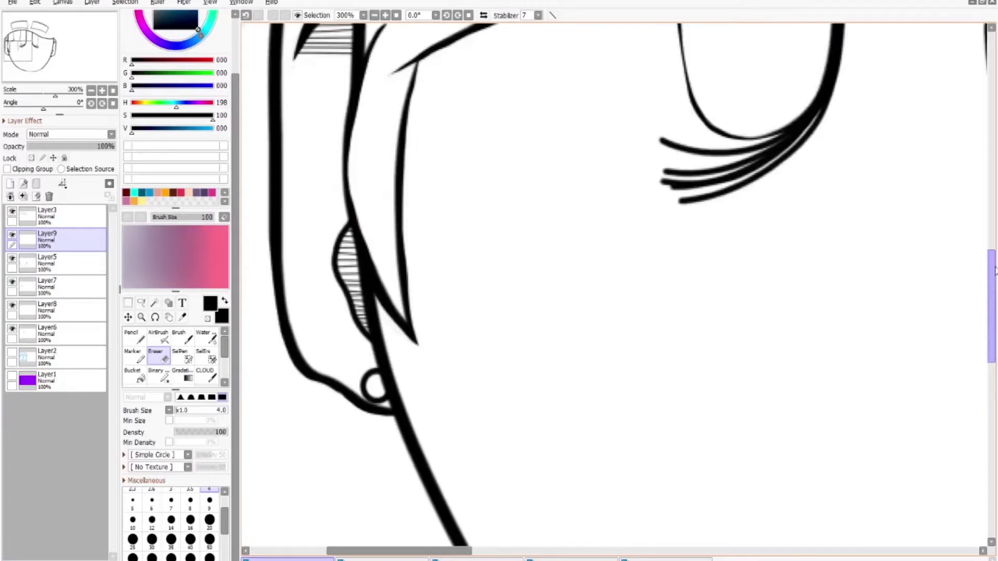
On Layer5, draw three curved lines across the left hair tuft with the size 4 pencil, and show the sketch again
scroll(994, 269, "up", 1)
key("Down")
scroll(395, 291, "up", 6)
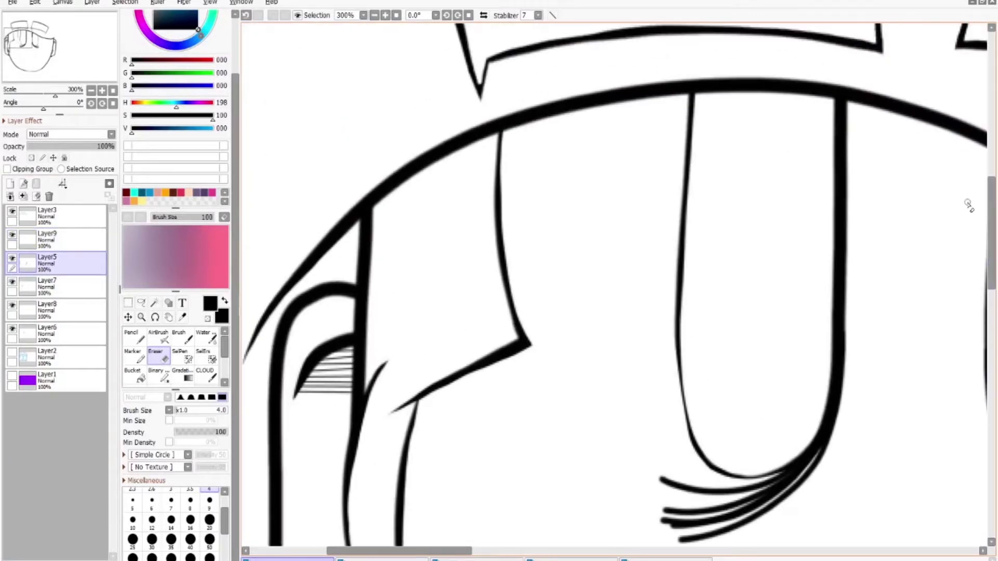
key("n")
scroll(382, 195, "down", 6)
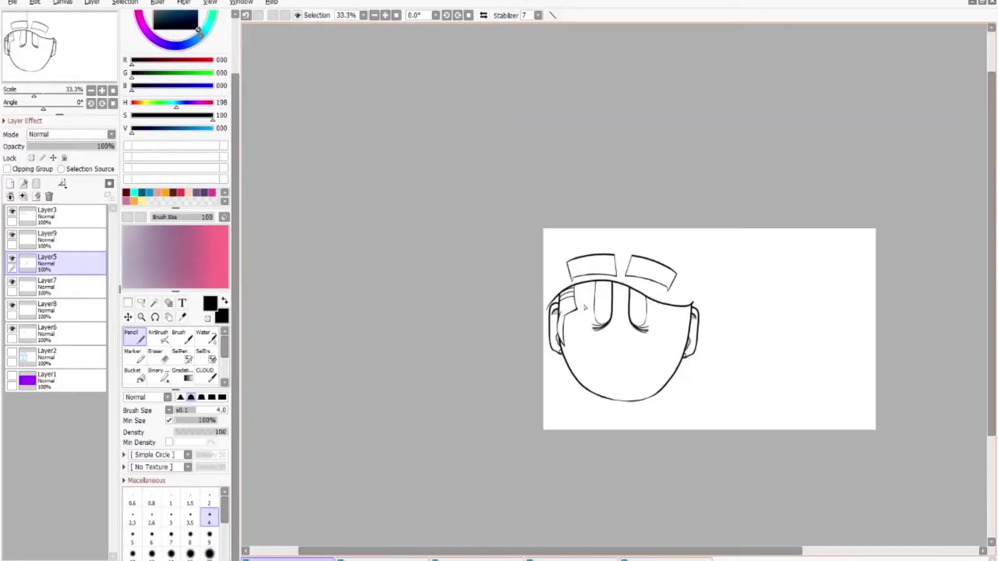
left_click(12, 352)
key("ctrl+e")
key("ctrl+e")
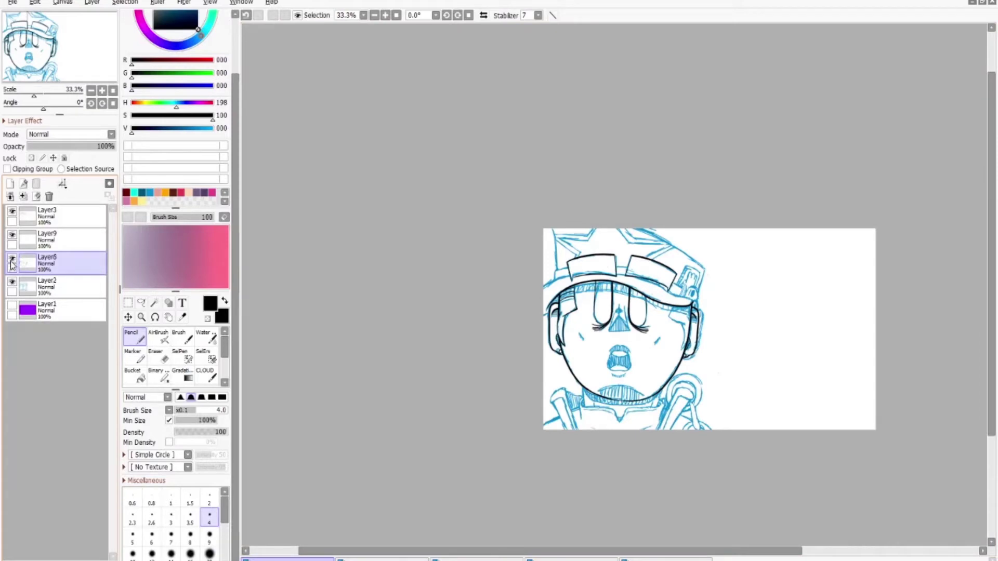
scroll(12, 266, "up", 4)
key("ctrl+z")
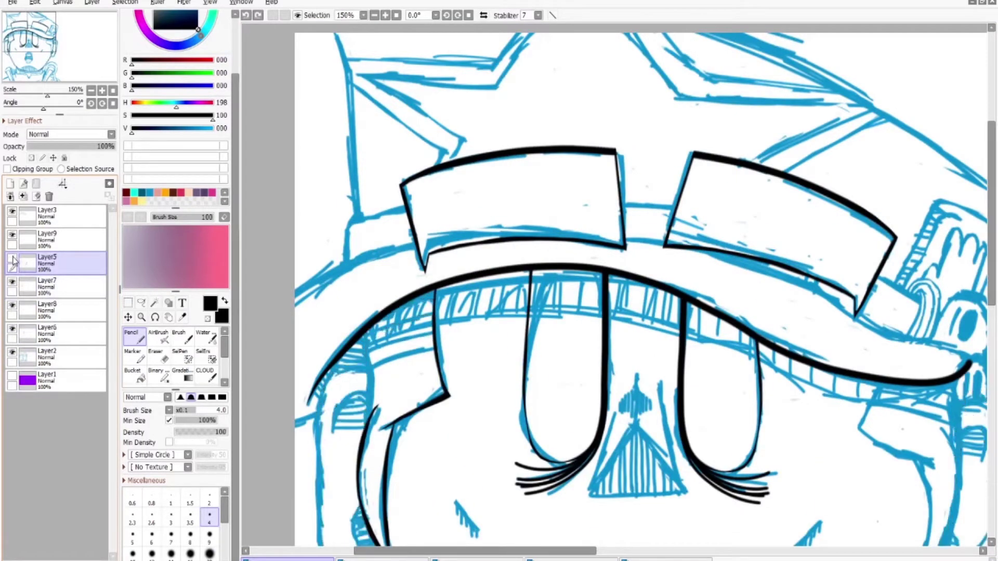
key("ctrl+z")
Draw the right hair tuft beneath the brim with the size 9 pencil and thin its lines with the eraser
scroll(24, 280, "down", 2)
scroll(25, 281, "up", 2)
key("]")
key("]")
key("]")
key("]")
key("]")
mouse_move(637, 65)
left_mouse_down()
mouse_move(627, 91)
mouse_move(753, 265)
left_mouse_up()
left_click(168, 353)
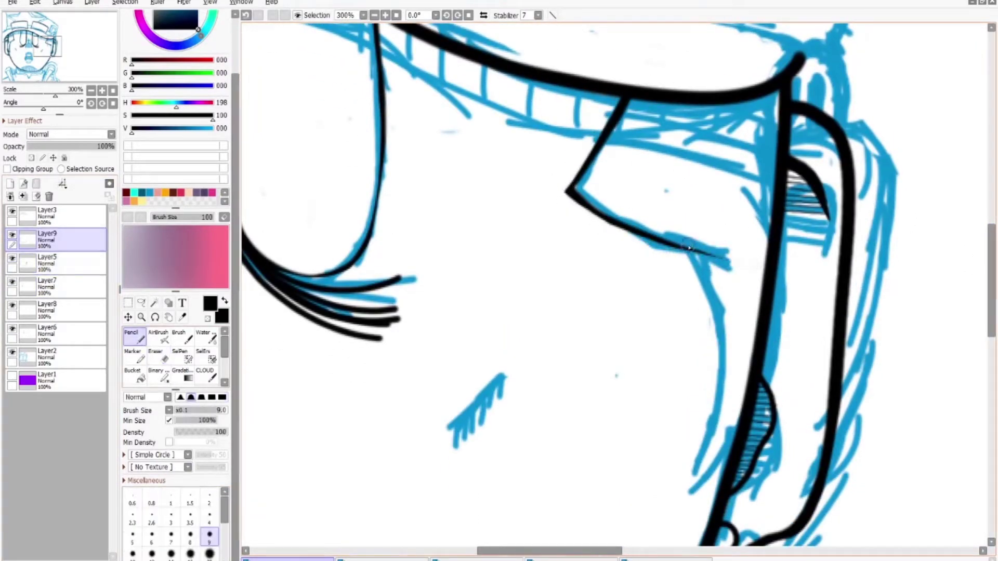
Draw the pointed right sideburn beside the ear with the size 9 pencil on Layer9
left_click_drag(686, 225, 684, 498)
left_click_drag(749, 187, 774, 382)
left_click_drag(766, 270, 752, 312)
left_click(47, 238)
Thin and taper the right sideburn's lines with the size 9 eraser and check the line art with the sketch hidden
scroll(780, 364, "up", 2)
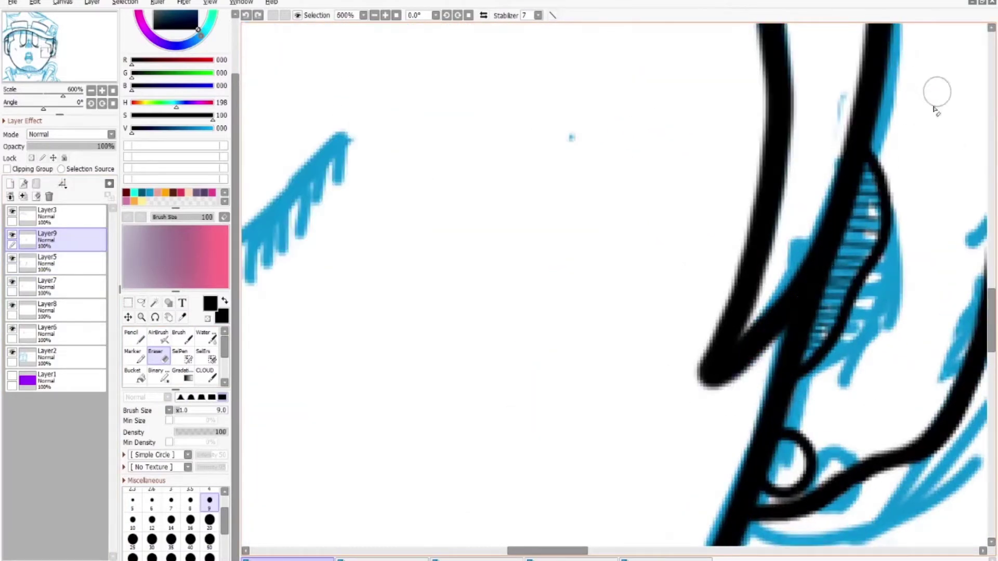
scroll(684, 470, "up", 1)
left_click(12, 354)
key("ctrl+minus")
key("ctrl+minus")
key("ctrl+minus")
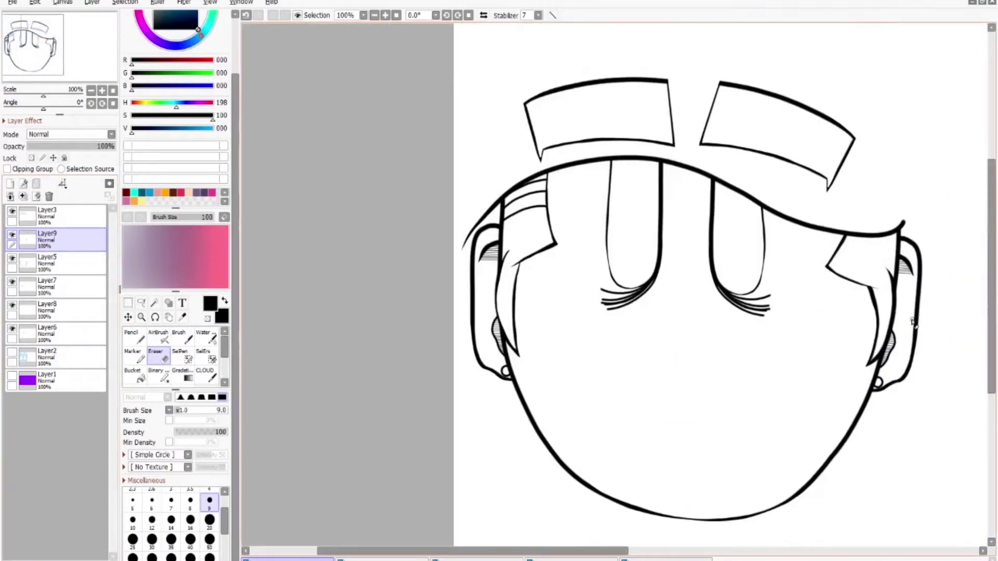
Show the sketch and draw curved lines across the right hair tuft with the size 4 pencil
key("n")
key("ctrl+plus")
key("ctrl+plus")
key("ctrl+plus")
left_click(12, 356)
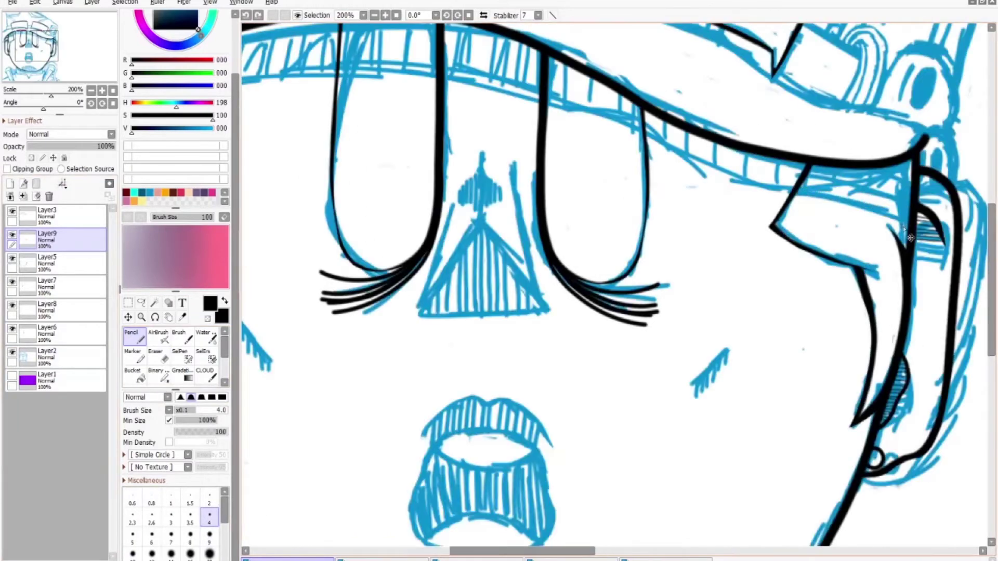
scroll(709, 113, "up", 2)
Draw a short straight diagonal mark on each cheek with the size 4 pencil in straight-line mode
key("ctrl+minus")
key("ctrl+minus")
key("ctrl+minus")
key("ctrl+plus")
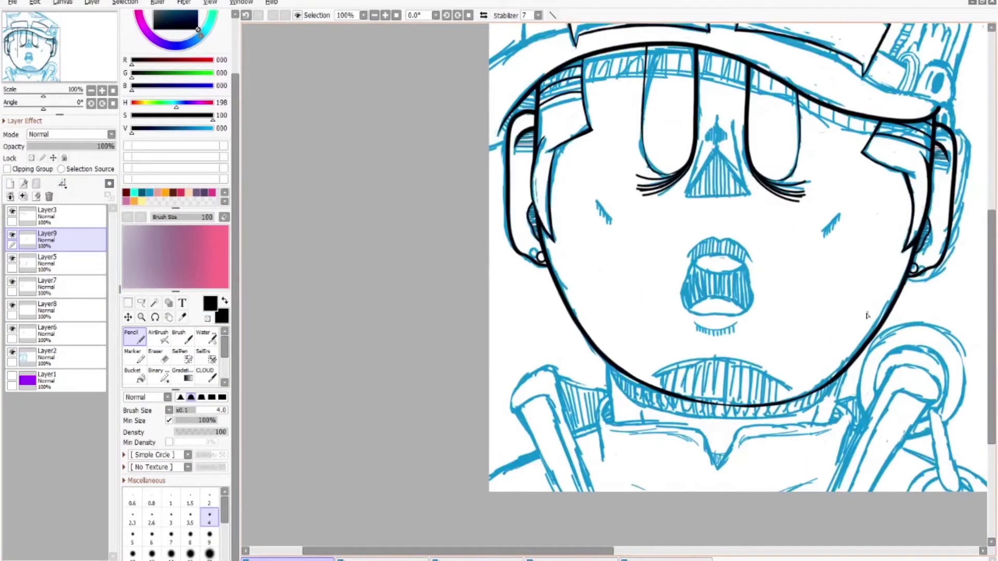
left_click_drag(831, 162, 803, 190)
scroll(804, 189, "up", 3)
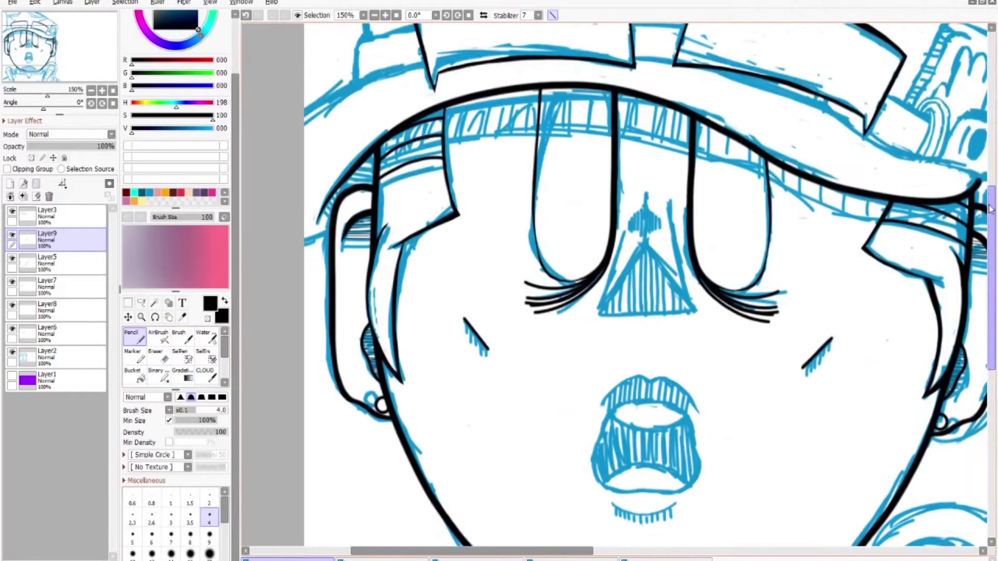
Draw the nose triangle with straight size 9 pencil lines, then hide the sketch and thin its sides with the eraser
key("ctrl+plus")
left_click(210, 536)
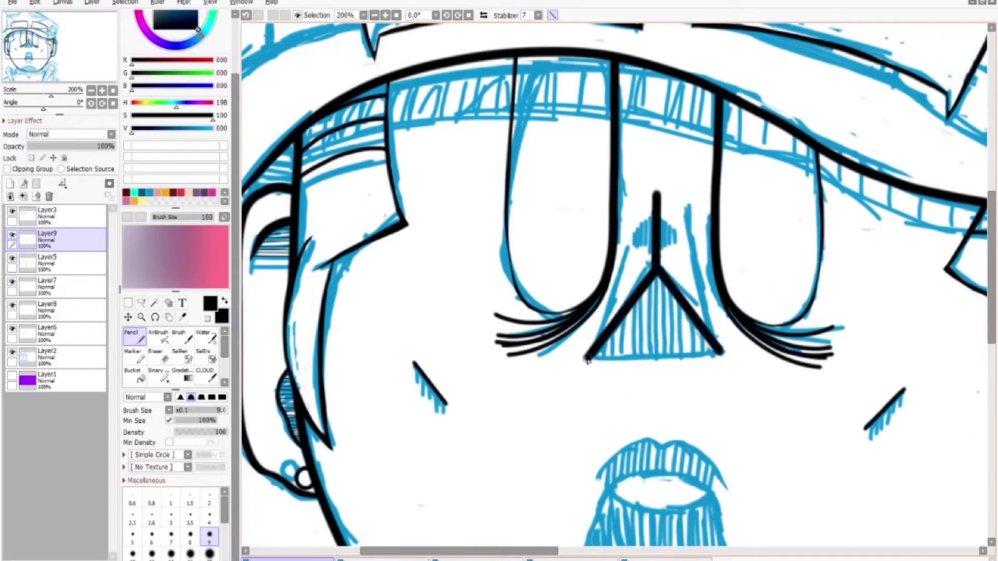
key("ctrl+z")
key("ctrl+z")
left_click(590, 362, "shift")
left_click(159, 359)
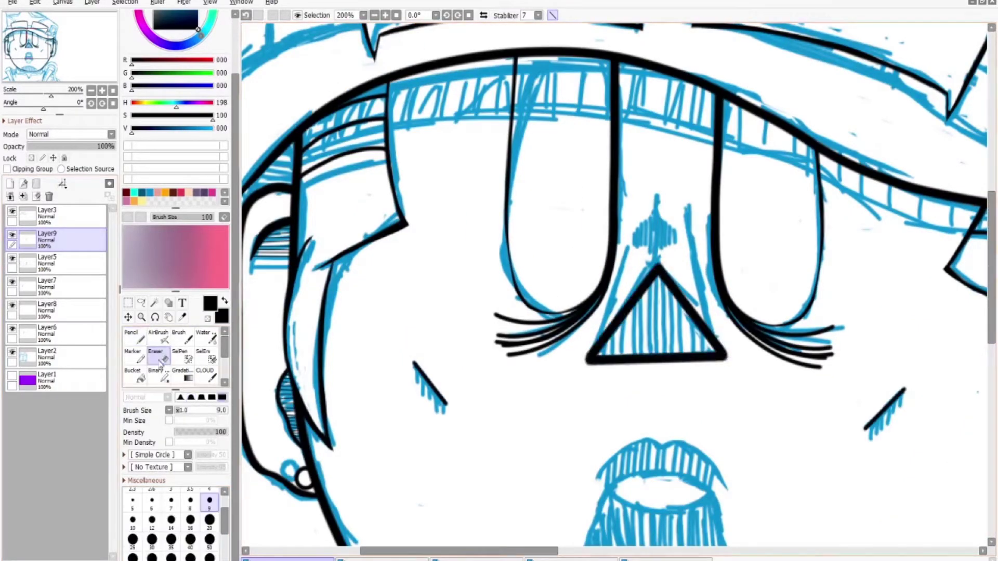
left_click(13, 354)
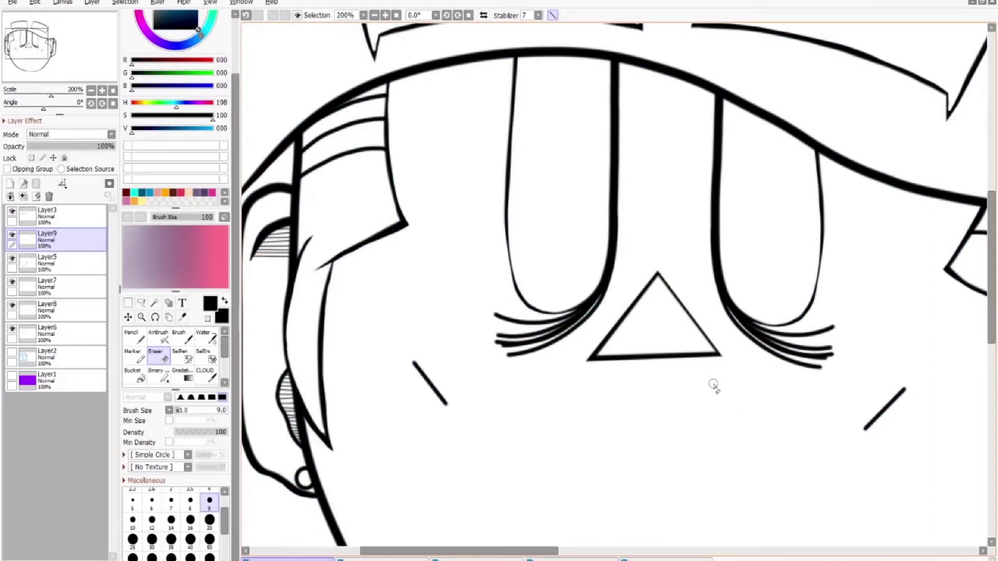
Show the sketch and, on Layer5, draw straight lines along both sides of the nose and a vertical line above its apex
scroll(568, 362, "up", 2)
left_click(13, 355)
left_click(140, 338)
left_click_drag(748, 116, 792, 337)
key("ctrl+z")
left_click(47, 262)
left_click_drag(657, 180, 606, 342)
left_click_drag(748, 115, 793, 336)
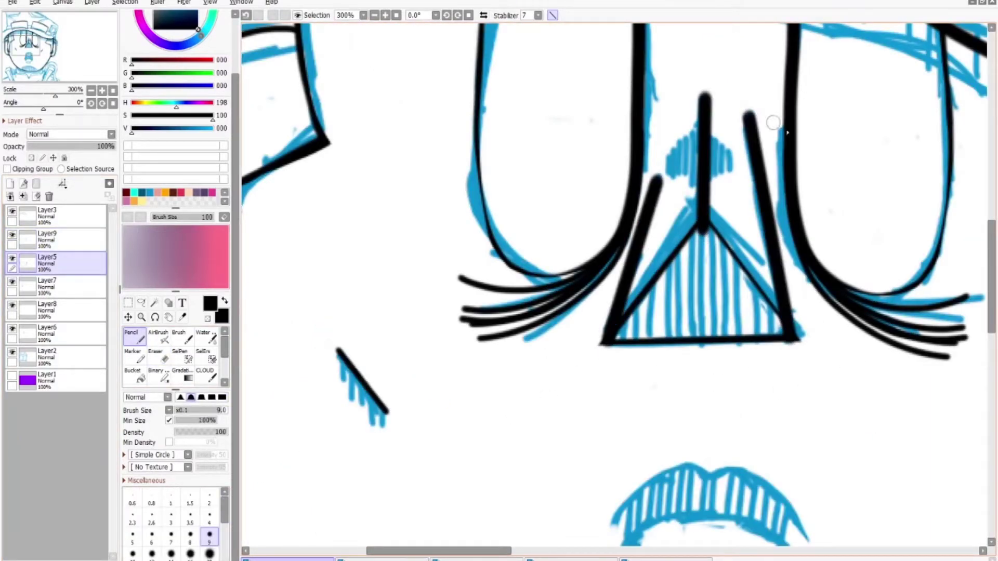
Thin the straight line along the nose's left side with the size 9 eraser
key("e")
left_click_drag(657, 180, 611, 327)
scroll(626, 379, "up", 2)
scroll(819, 354, "down", 1)
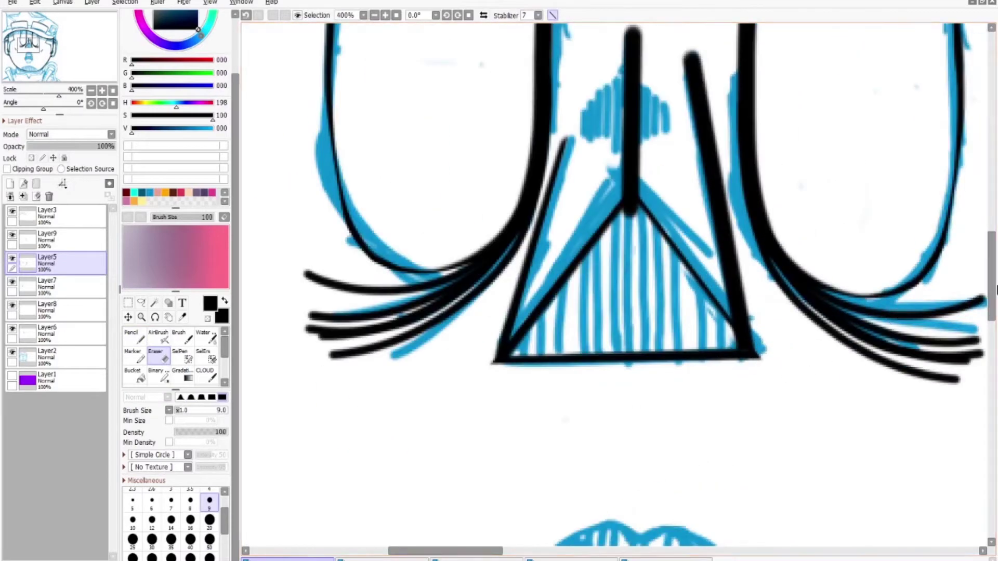
Select the straight line along the nose's right side and adjust its placement with a free transform
left_click_drag(992, 288, 993, 267)
key("a")
left_click_drag(671, 124, 769, 130)
key("ctrl+t")
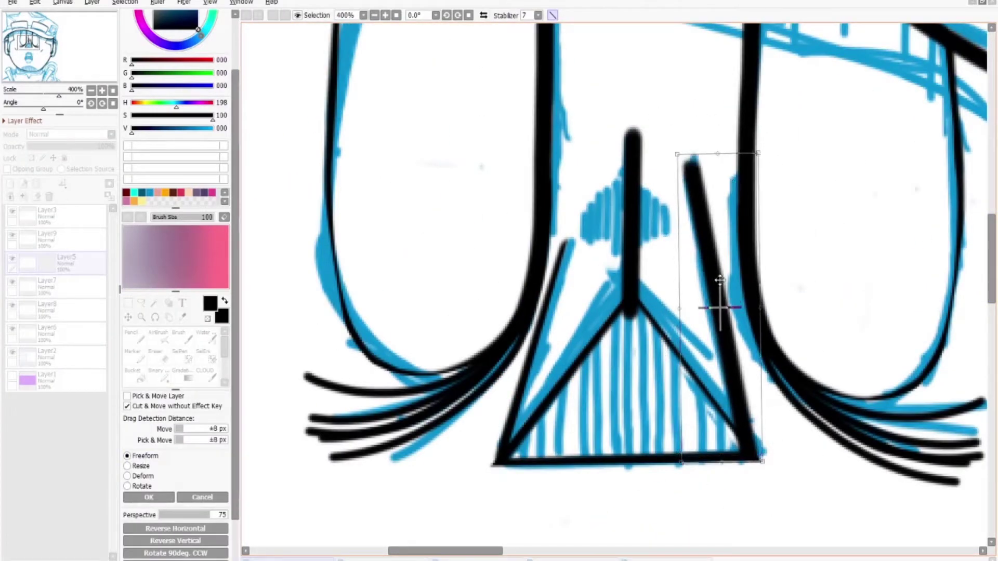
key("Return")
Taper the vertical nose line with the eraser, hide the sketch and tilt the right side line slightly inward with a free transform
left_click_drag(644, 107, 637, 296)
left_click(12, 356)
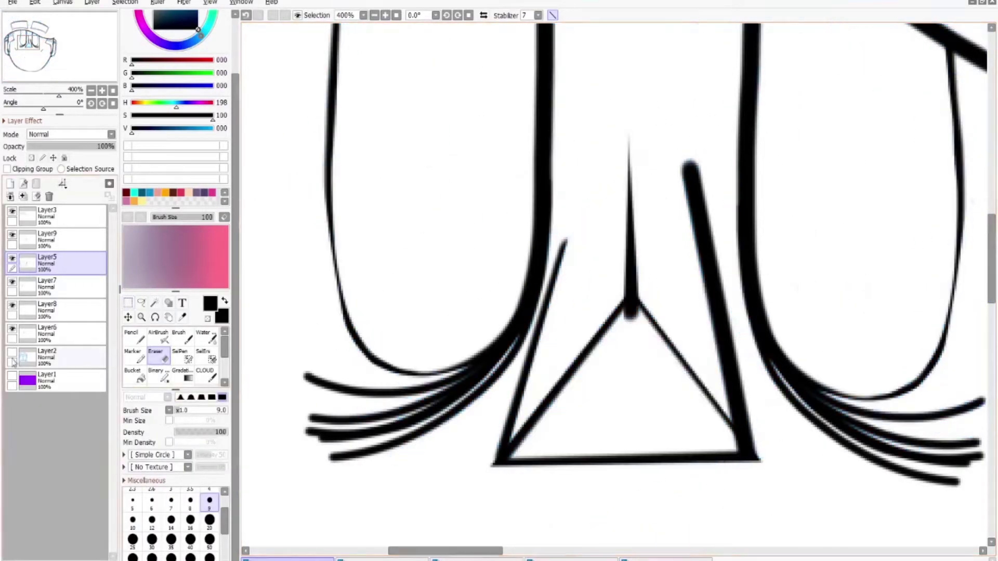
key("a")
key("ctrl+t")
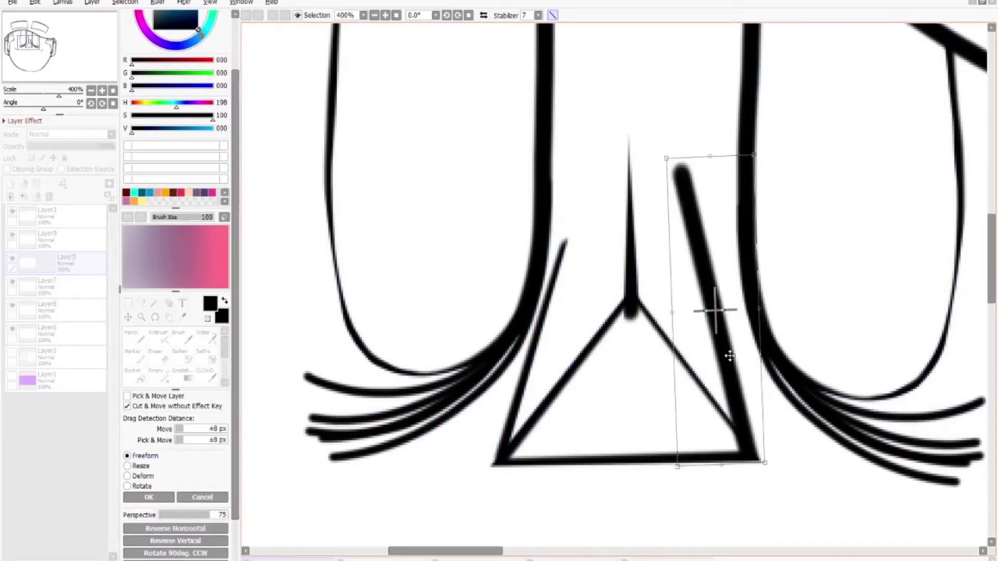
key("Return")
Thin the nose's right side line to a tapered tip and clean up the triangle's apex with the size 4 eraser
left_click(752, 503, "shift")
key("bracketleft")
key("bracketleft")
key("bracketleft")
key("bracketleft")
key("bracketleft")
scroll(807, 153, "up", 2)
scroll(752, 384, "down", 3)
scroll(752, 384, "up", 2)
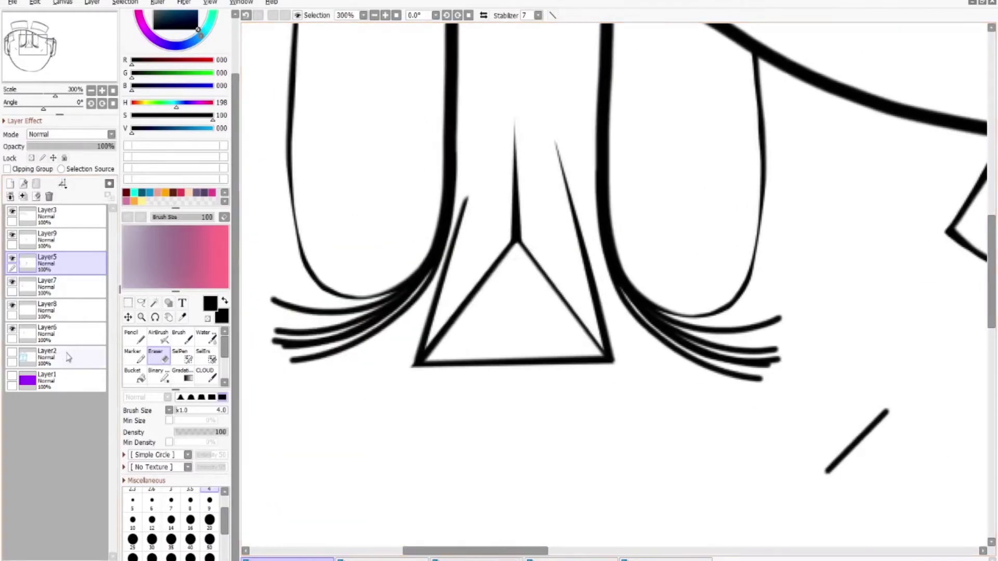
Show the sketch and draw the double-arched upper lip line with the size 9 pencil
left_click(12, 358)
key("n")
scroll(945, 267, "down", 3)
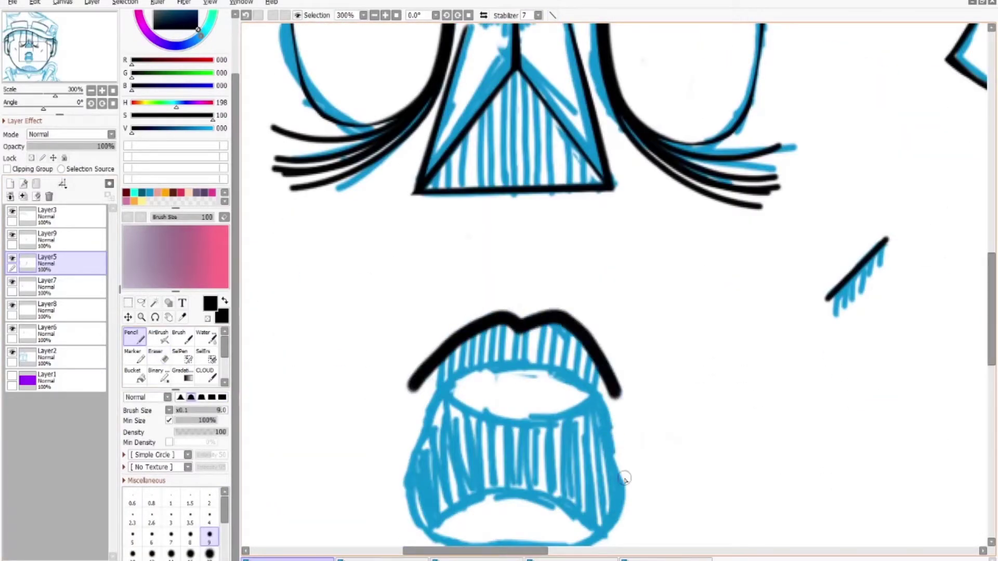
scroll(624, 478, "up", 1)
key("e")
left_click_drag(354, 411, 586, 336)
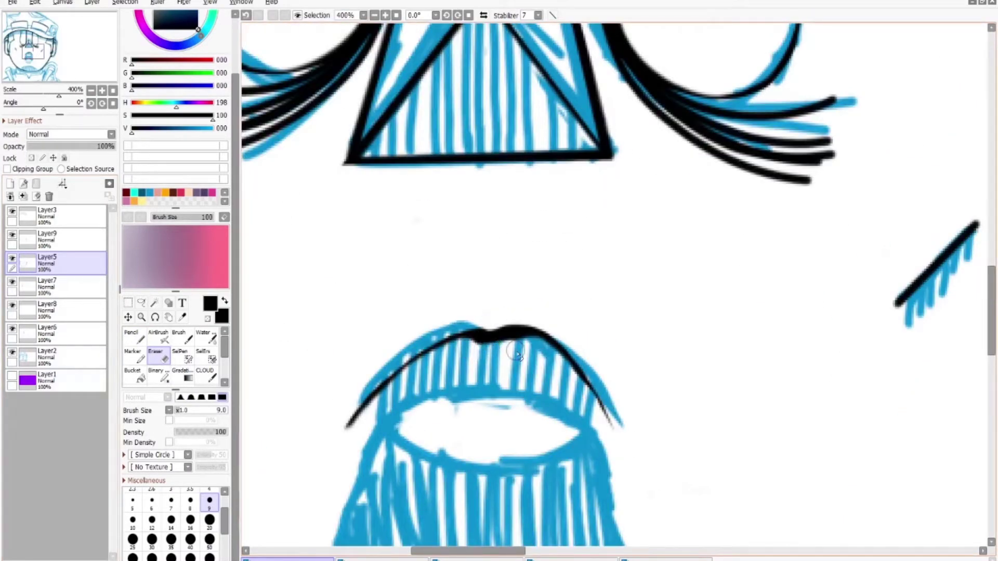
key("ctrl+z")
key("ctrl+z")
Redraw the upper lip line with the pencil, then hide the sketch and thin it to tapered ends with the size 9 eraser
key("n")
mouse_move(355, 413)
left_mouse_down()
mouse_move(422, 334)
mouse_move(619, 426)
mouse_move(623, 470)
left_mouse_up()
scroll(596, 396, "up", 1)
key("e")
key("ctrl+h")
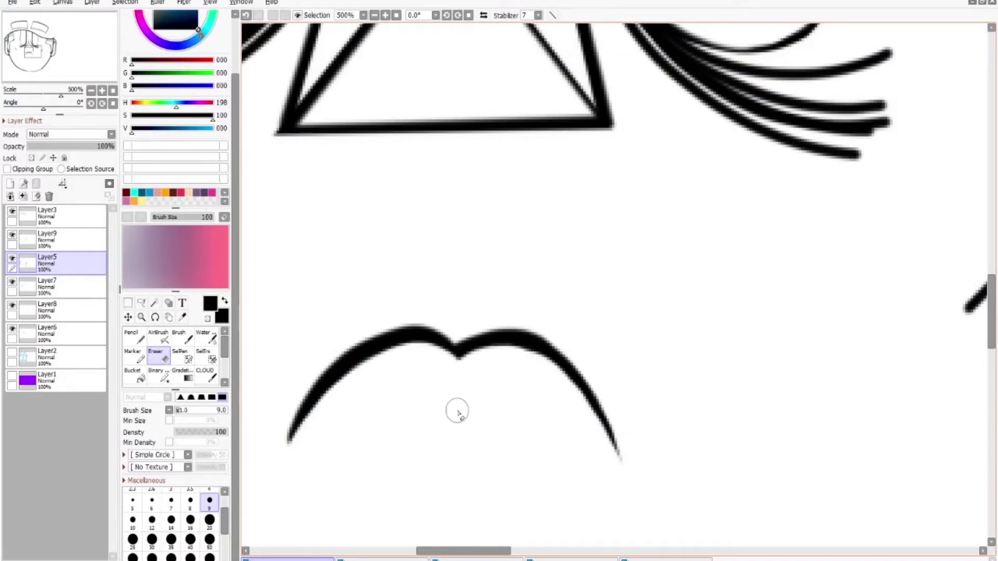
Show the sketch and draw the wide arc above the chin with the size 9 pencil
left_click(12, 353)
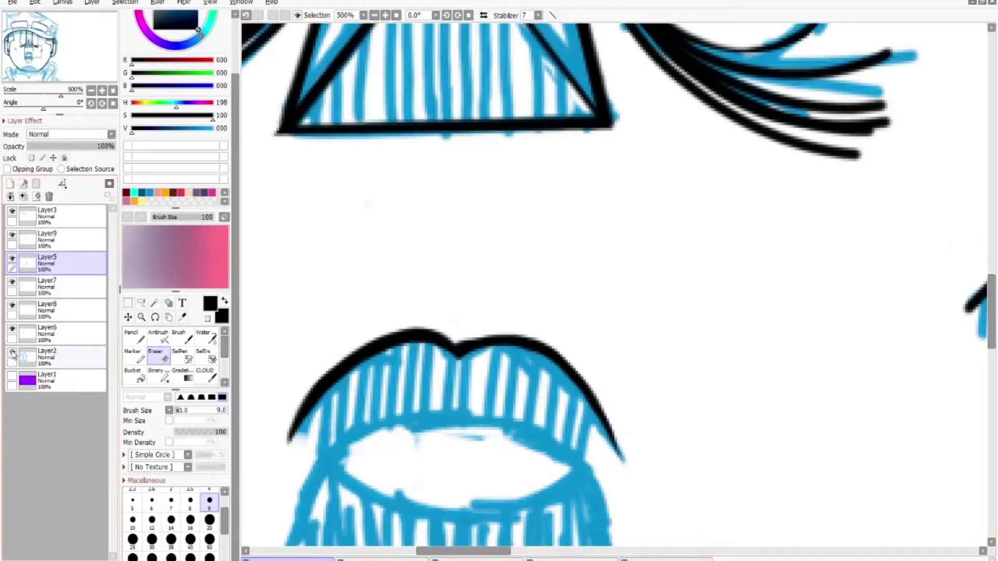
scroll(614, 286, "down", 3)
key("n")
scroll(955, 411, "right", 2)
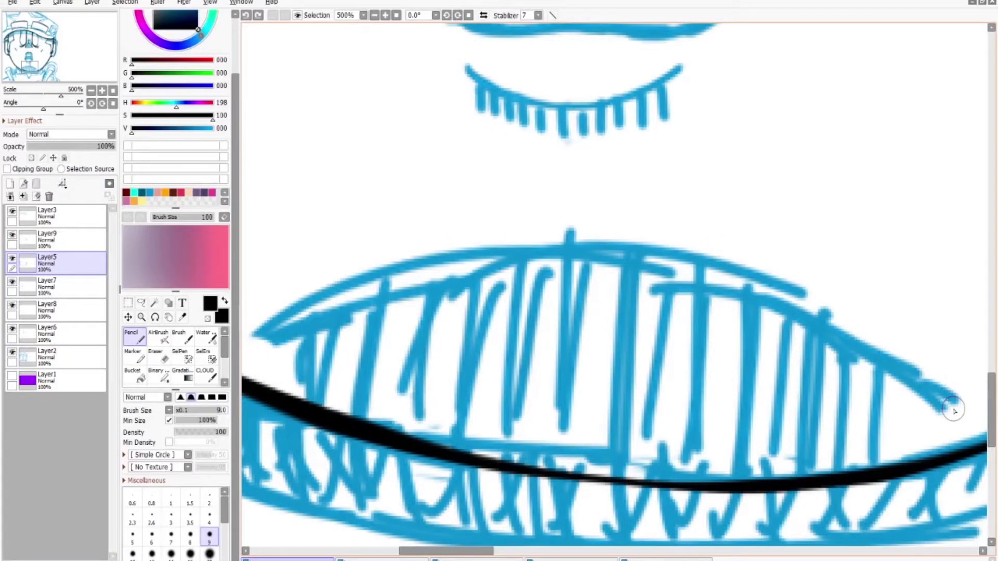
left_click_drag(954, 410, 245, 345)
Thin the chin arc toward its ends, refining it with the size 7 eraser while the sketch is hidden
key("e")
scroll(408, 353, "left", 8)
left_click_drag(408, 353, 960, 257)
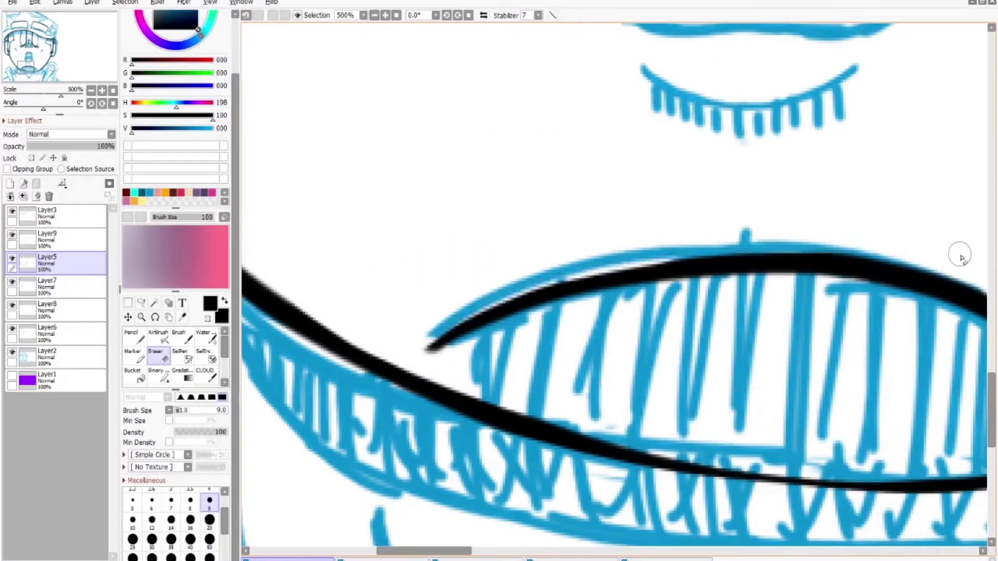
key("h")
scroll(764, 367, "up", 1)
key("bracketleft")
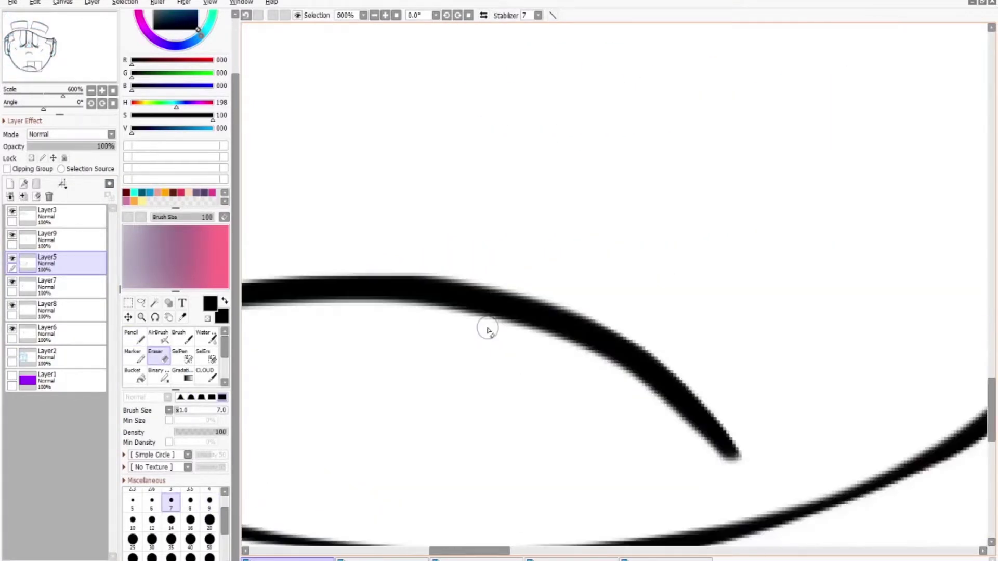
Show the sketch and draw the closed mouth outline beneath the upper lip with the pencil, redoing unsatisfactory strokes
scroll(487, 330, "down", 3)
scroll(487, 330, "down", 2)
key("h")
scroll(951, 265, "up", 2)
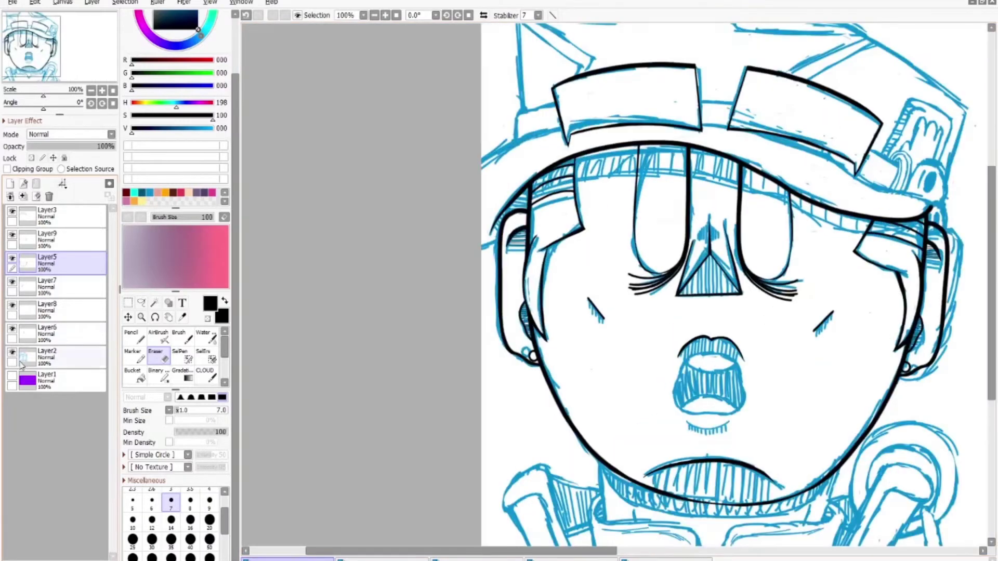
key("n")
key("bracketright")
scroll(951, 266, "up", 1)
mouse_move(395, 382)
left_mouse_down()
mouse_move(535, 291)
mouse_move(525, 378)
mouse_move(512, 207)
left_mouse_up()
key("ctrl+z")
scroll(483, 387, "up", 1)
key("ctrl+z")
mouse_move(349, 333)
left_mouse_down()
mouse_move(455, 387)
mouse_move(423, 373)
mouse_move(456, 375)
left_mouse_up()
key("ctrl+z")
scroll(456, 376, "up", 1)
Thin the mouth outline with the size 9 eraser
key("e")
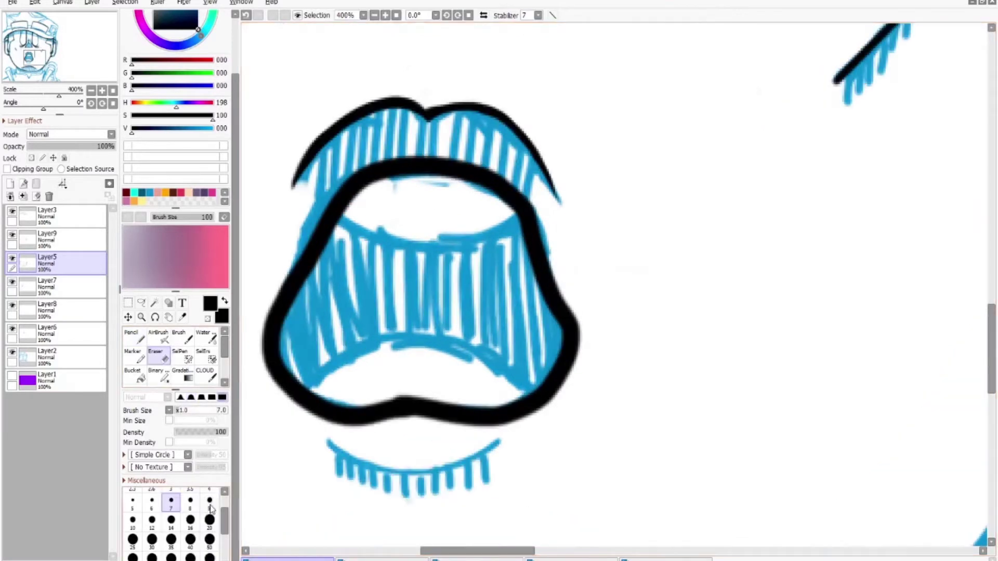
mouse_move(333, 400)
left_mouse_down()
mouse_move(552, 334)
mouse_move(332, 228)
left_mouse_up()
scroll(433, 326, "down", 4)
On Layer6, draw the curved upper and arched lower lines inside the mouth with the size 9 pencil
left_click(93, 334)
scroll(564, 276, "up", 4)
mouse_move(450, 272)
left_mouse_down()
mouse_move(556, 293)
mouse_move(669, 268)
left_mouse_up()
key("ctrl+z")
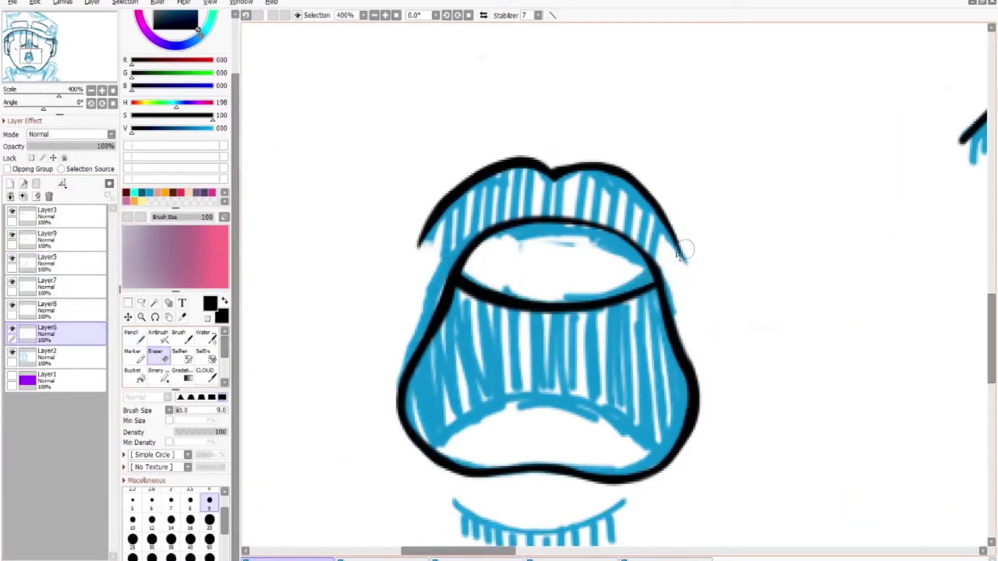
key("n")
mouse_move(413, 470)
left_mouse_down()
mouse_move(495, 417)
mouse_move(670, 470)
left_mouse_up()
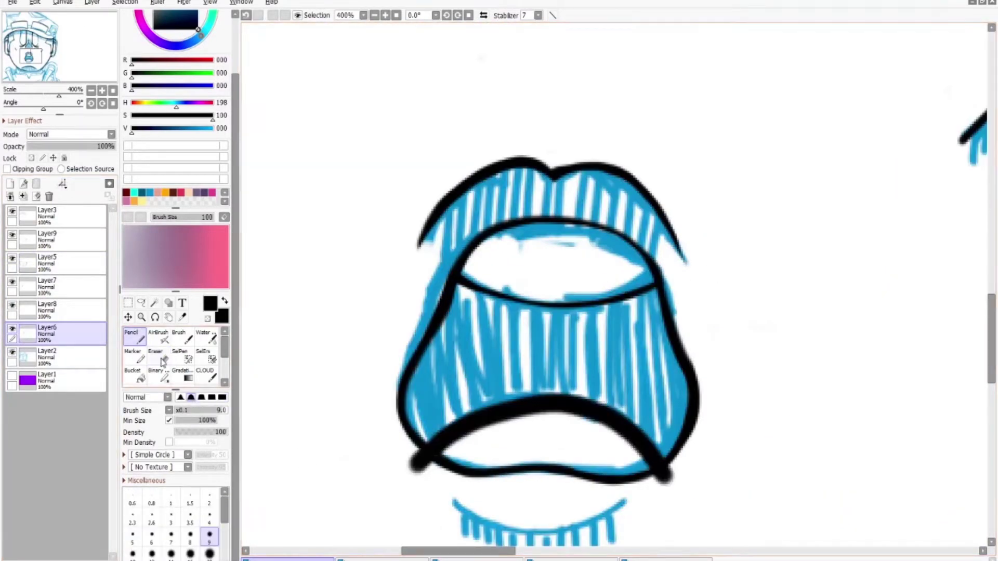
Erase the overhanging ends of the arched lower line inside the mouth
scroll(670, 469, "up", 2)
key("e")
left_click_drag(784, 508, 496, 416)
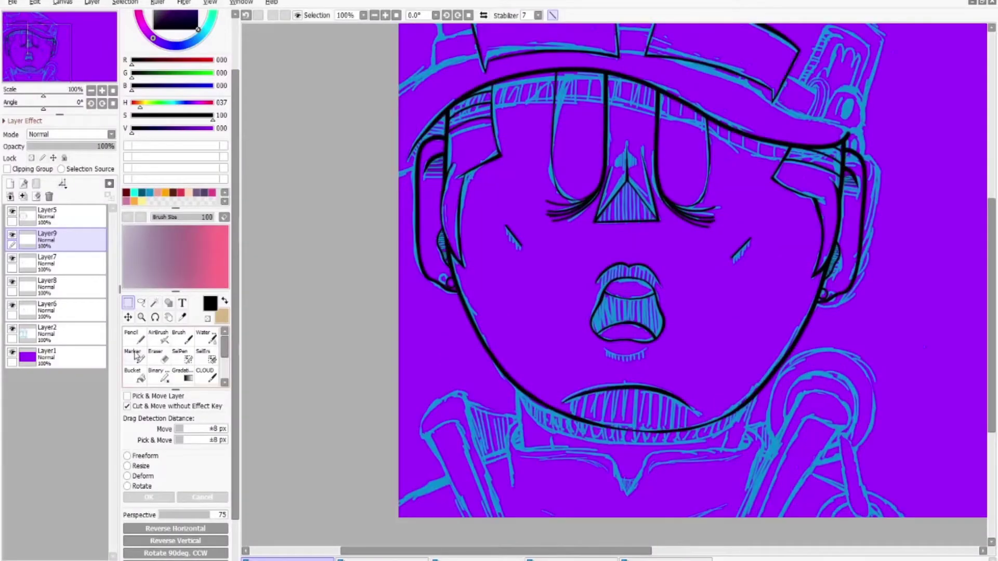
On Layer6, touch up the inner fold and hatching of the left ear with the size 9 eraser
key("n")
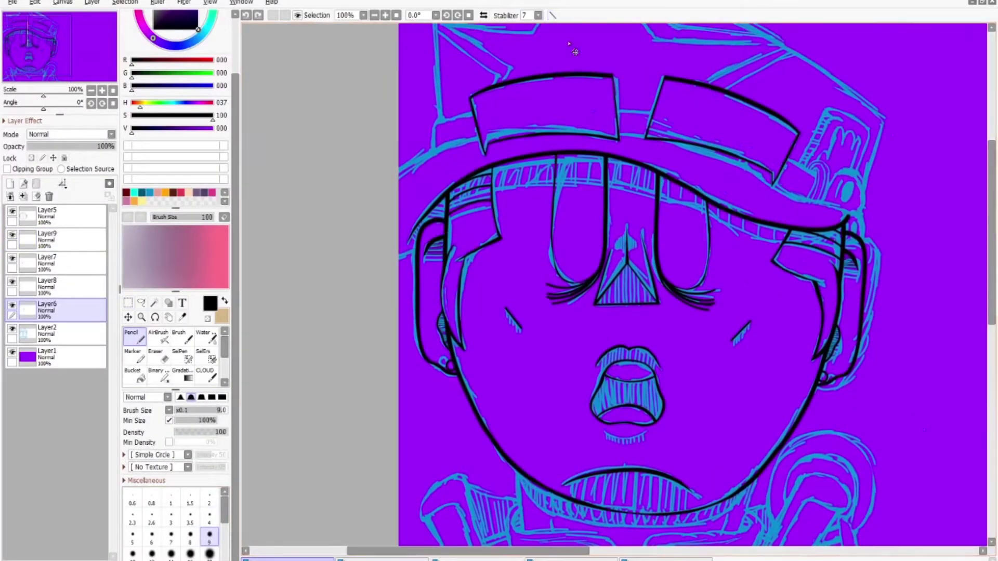
scroll(467, 274, "up", 3)
key("e")
left_click_drag(488, 330, 536, 314)
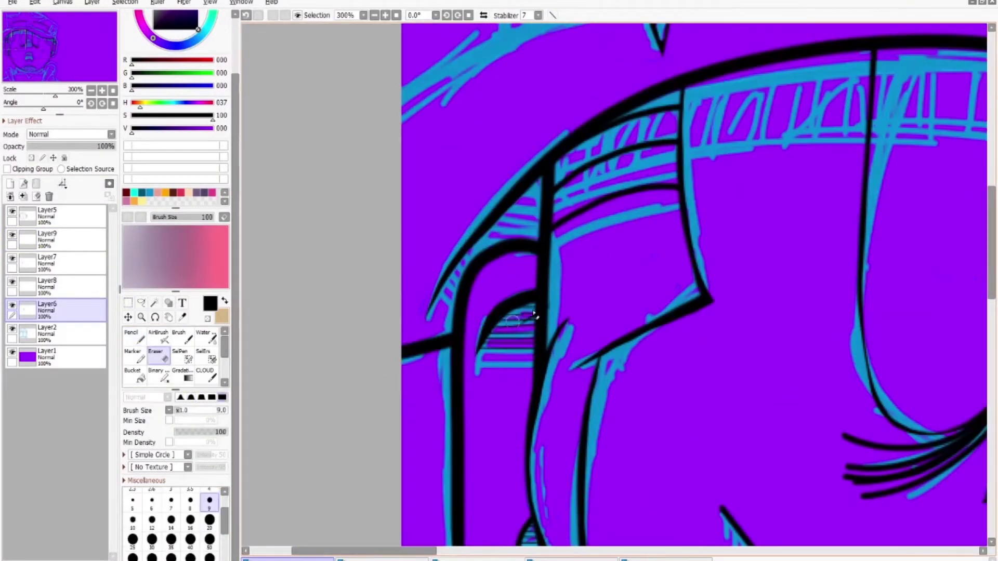
Draw the hat brim's upper edge from its rounded right tip across to the left with the size 9 pencil, redoing the first attempt
scroll(507, 312, "down", 3)
key("n")
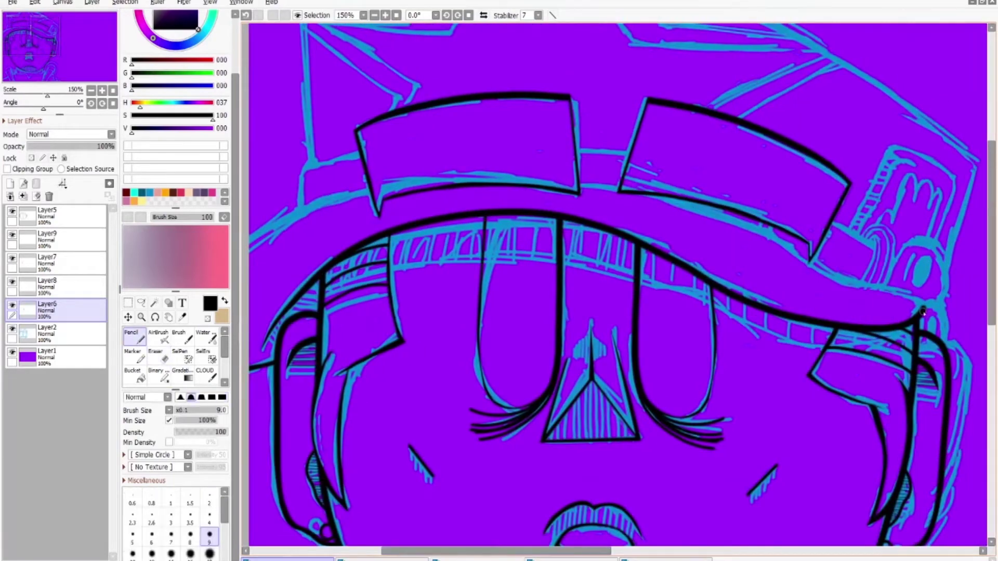
key("ctrl+z")
left_click_drag(832, 284, 249, 239)
Erase the brim's upper line where it crosses the left hat panel, enlarging the eraser to size 35
key("e")
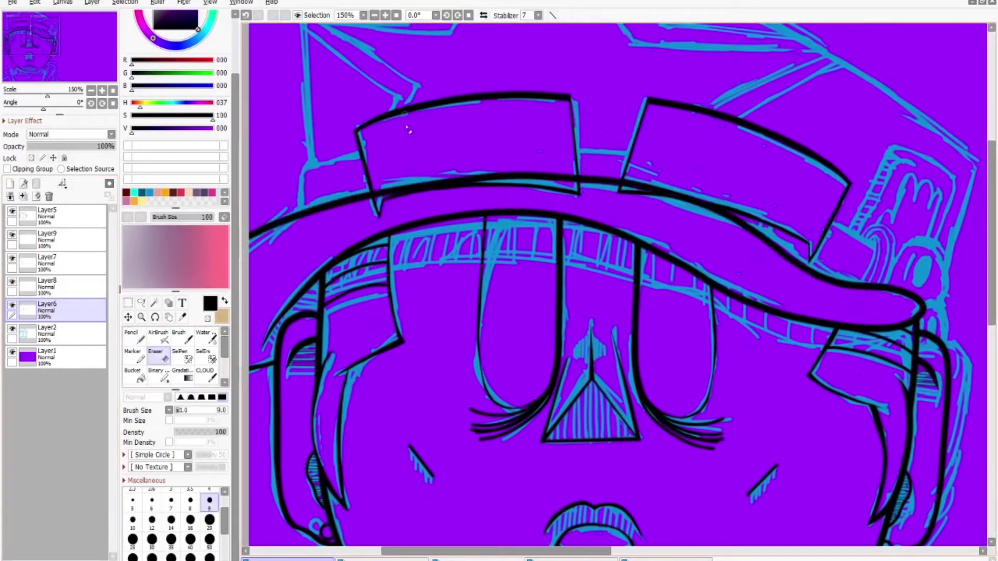
scroll(408, 129, "up", 3)
left_click_drag(927, 137, 857, 141)
left_click(171, 541)
mouse_move(767, 156)
left_mouse_down()
mouse_move(422, 171)
mouse_move(873, 156)
left_mouse_up()
scroll(767, 195, "right", 10)
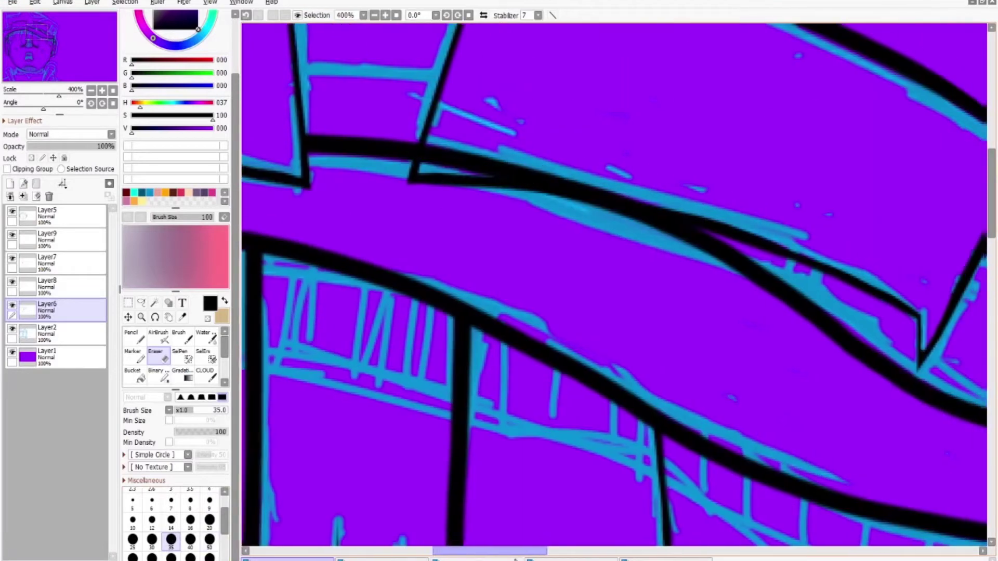
Undo the size 35 eraser stroke at the right hat panel and trim the overlapping brim line there with the size 9 eraser
scroll(494, 201, "down", 2)
left_click_drag(522, 229, 634, 295)
key("ctrl+z")
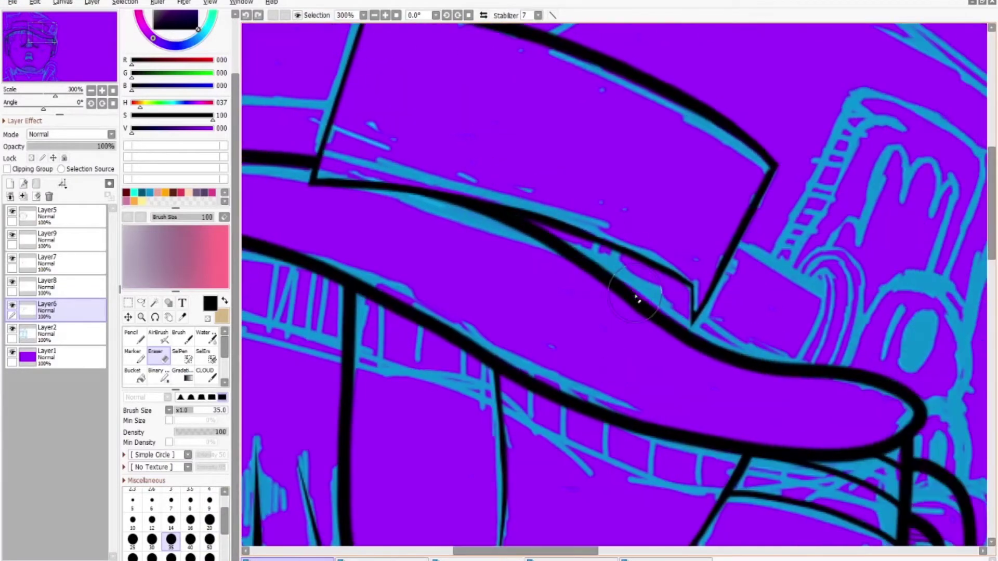
left_click(210, 502)
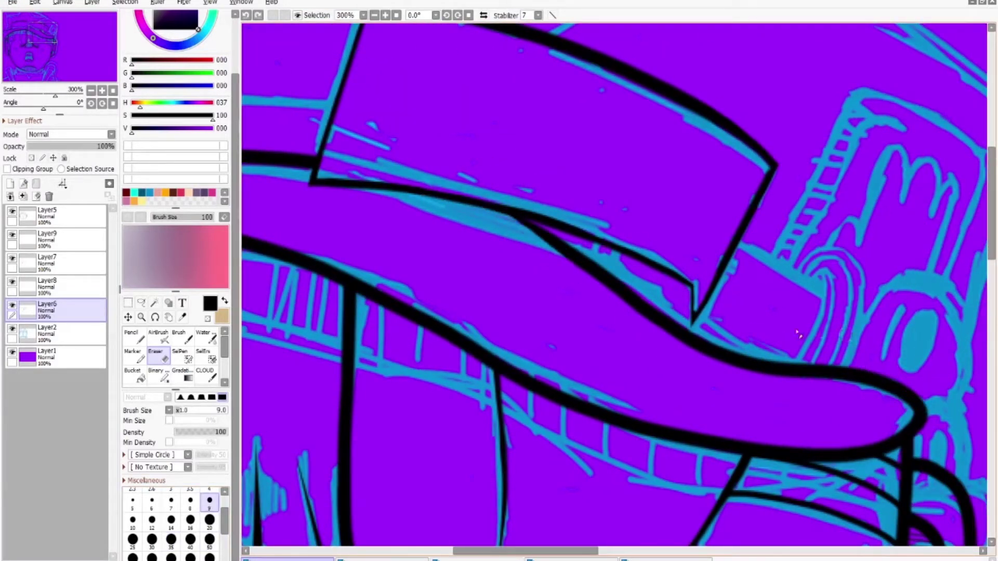
left_click_drag(798, 334, 720, 372)
Try trimming the brim outline near its right side and beside the left hat panel with the size 9 eraser
scroll(727, 364, "right", 5)
scroll(763, 407, "down", 3)
scroll(446, 465, "up", 3)
left_click_drag(448, 452, 533, 448)
key("ctrl+z")
scroll(446, 465, "left", 5)
scroll(338, 249, "up", 1)
left_click_drag(332, 234, 431, 205)
key("ctrl+z")
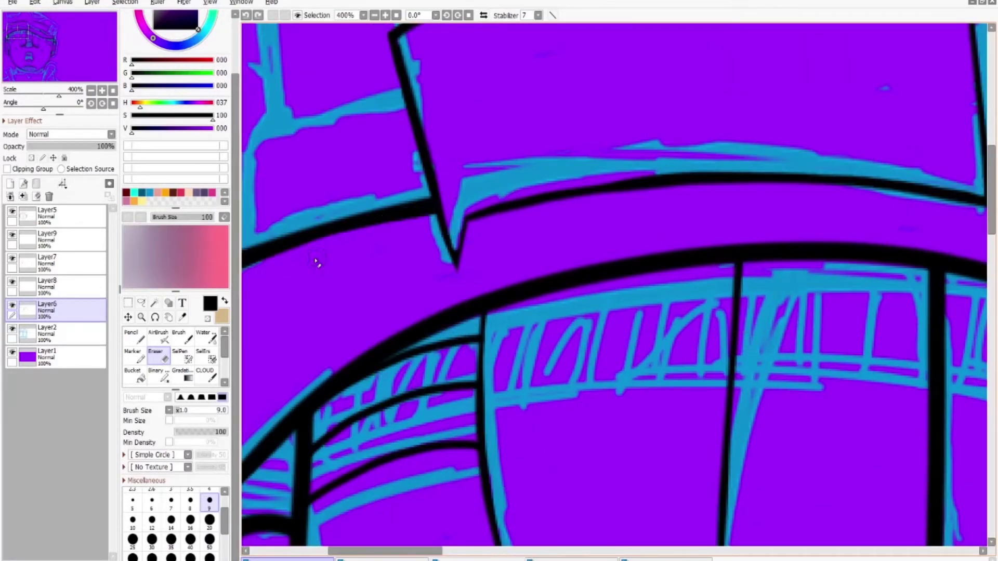
On a new layer above the sketch, draw the hat band's curved upper line behind both panels with the size 9 pencil
scroll(316, 263, "down", 3)
left_click(10, 183)
left_click(133, 336)
scroll(409, 352, "right", 5)
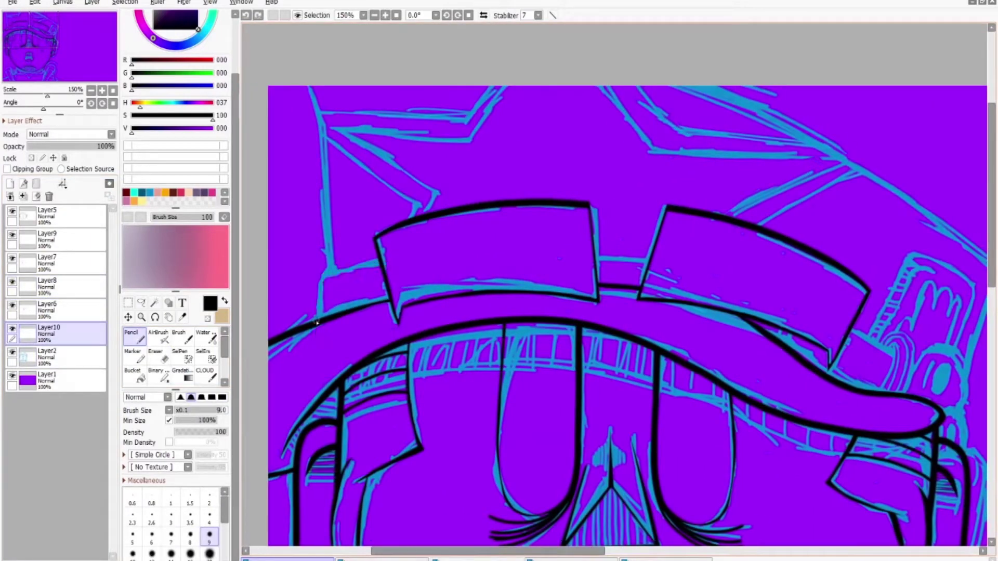
scroll(618, 397, "up", 1)
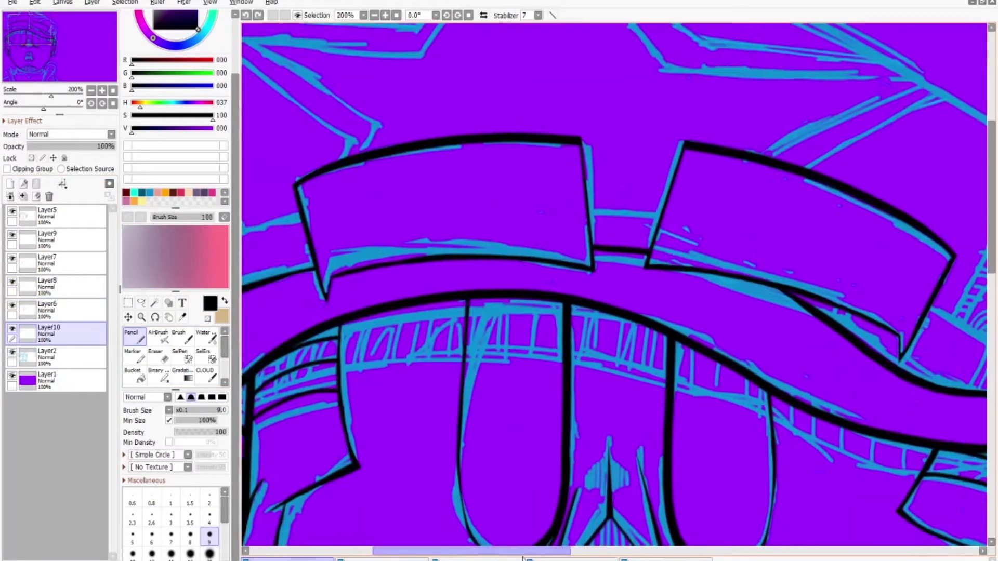
scroll(613, 286, "down", 1)
mouse_move(915, 345)
left_mouse_down()
mouse_move(312, 312)
mouse_move(701, 234)
mouse_move(985, 416)
left_mouse_up()
key("ctrl+z")
Erase the band line inside both hat panels, hiding the sketch and using eraser sizes 50 and 20
left_click(157, 355)
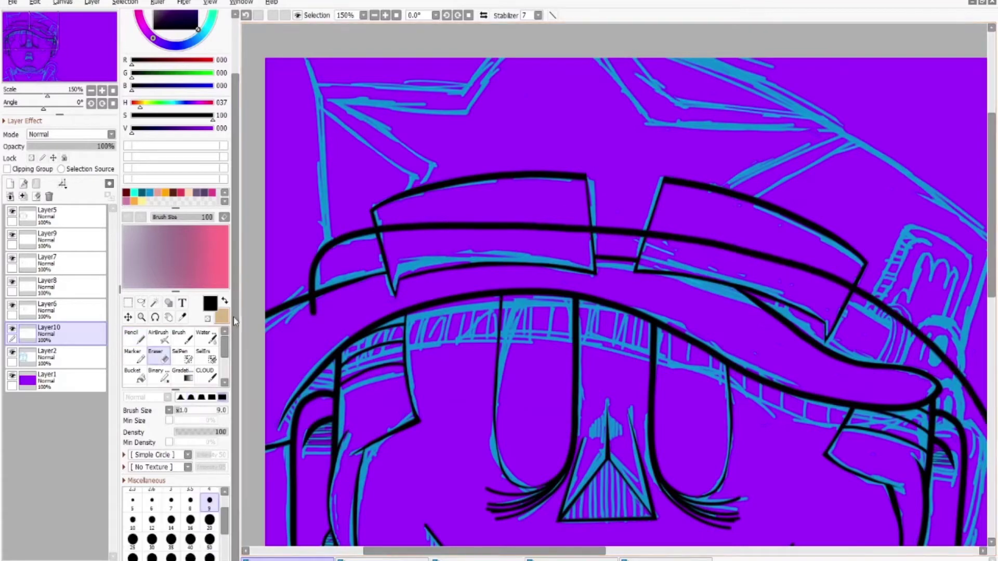
scroll(395, 213, "up", 3)
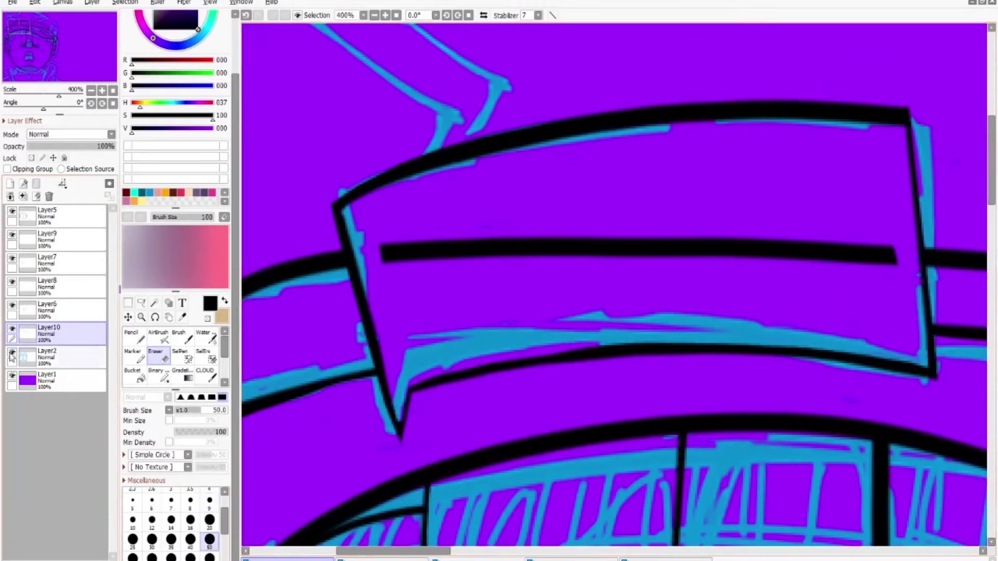
left_click(12, 352)
left_click(209, 520)
scroll(467, 312, "down", 3)
left_click_drag(364, 376, 490, 375)
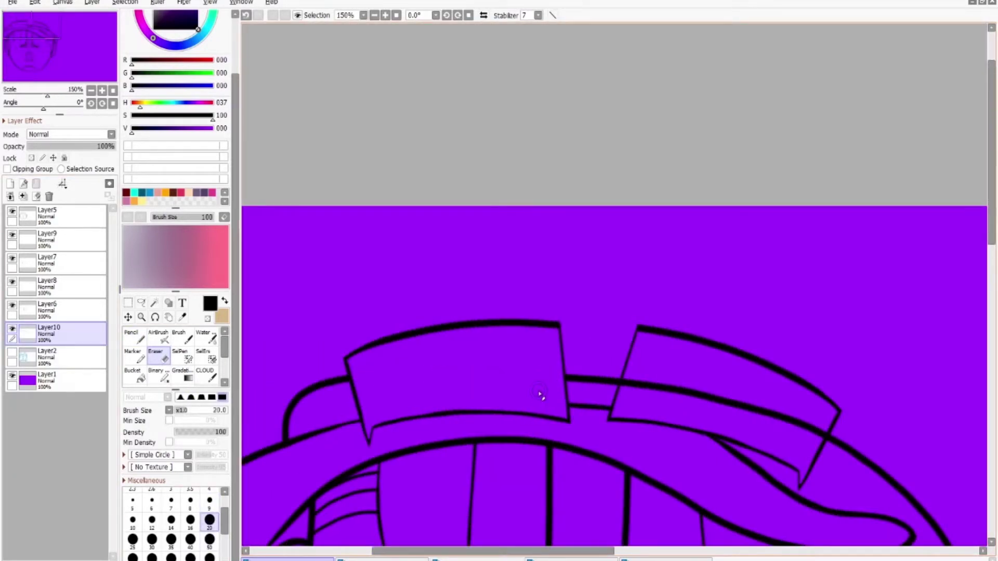
mouse_move(682, 371)
left_mouse_down()
mouse_move(673, 351)
mouse_move(617, 398)
mouse_move(728, 436)
mouse_move(734, 417)
mouse_move(576, 405)
mouse_move(691, 435)
left_mouse_up()
scroll(733, 442, "up", 1)
Show the sketch and erase the band line to the right of the right hat panel with the size 50 eraser
left_click(11, 352)
left_click(134, 337)
scroll(660, 223, "down", 5)
key("e")
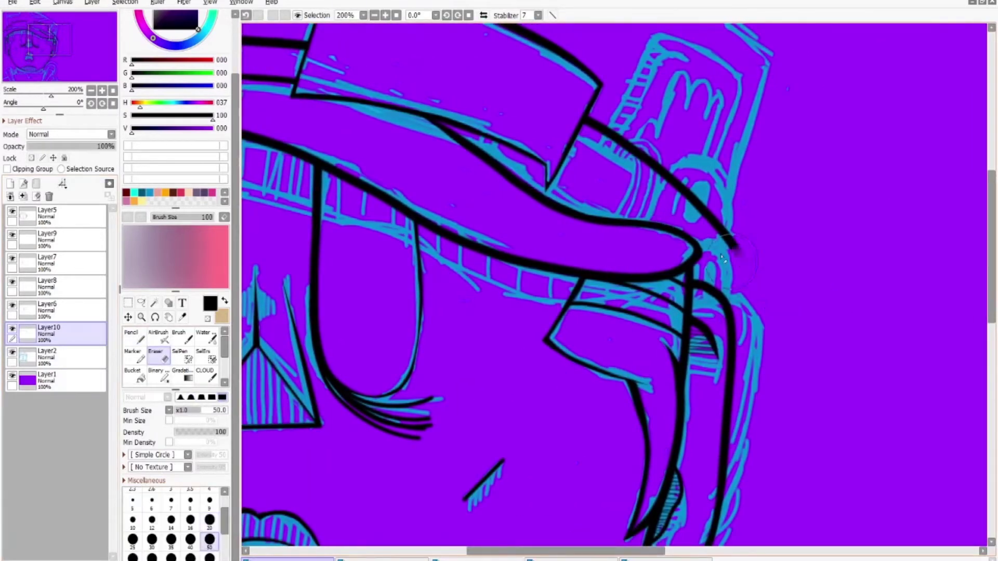
left_click_drag(660, 223, 717, 156)
Draw the small rounded ornament with a filled oval and thin highlight at the brim's right tip, thinning its outline with the size 9 eraser
key("e")
left_click_drag(699, 300, 730, 301)
scroll(717, 291, "up", 2)
left_click_drag(686, 258, 690, 317)
key("ctrl+z")
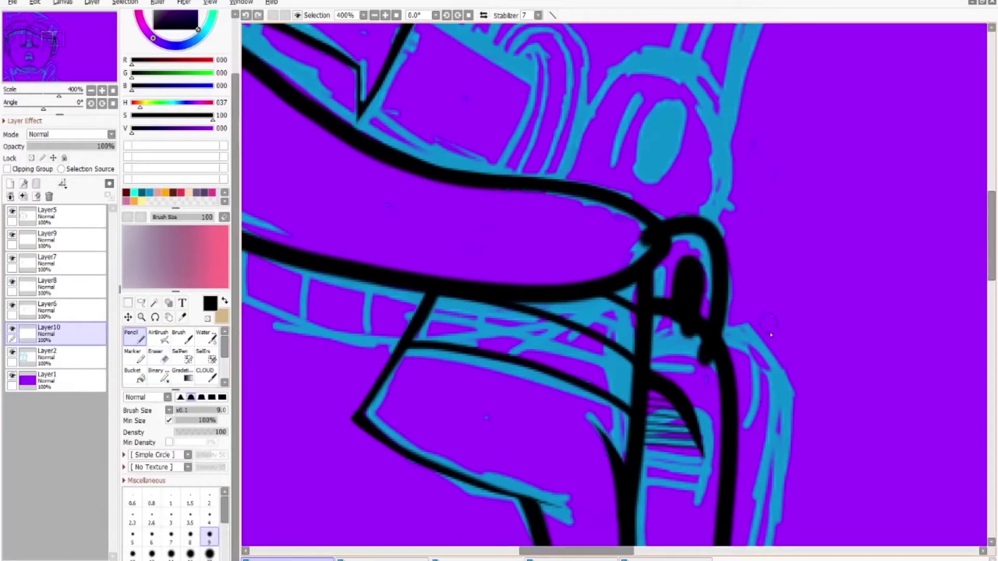
key("e")
key("e")
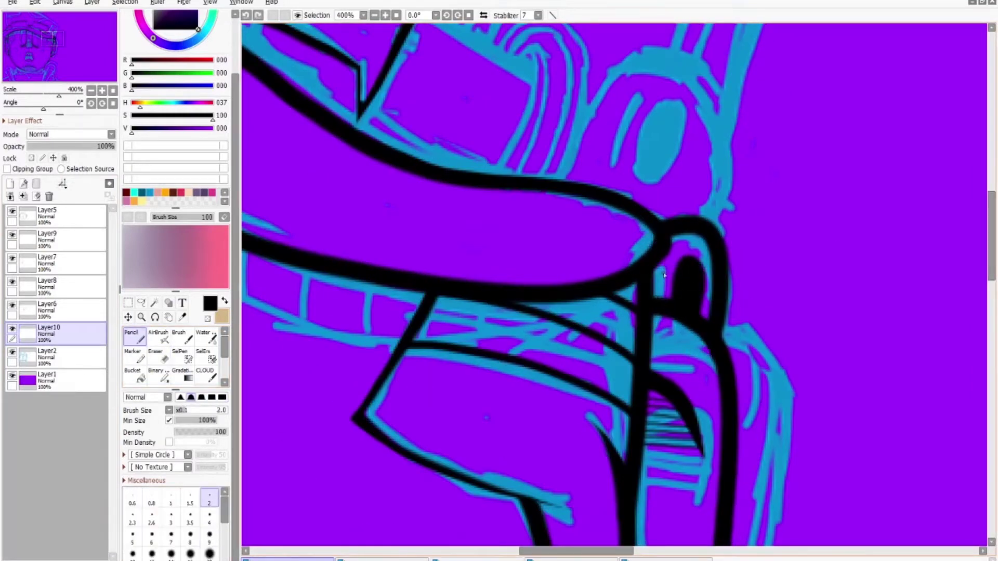
key("e")
left_click_drag(719, 285, 715, 333)
Draw the band edge beside the right panel and the large arched ornament above the small one, thinning the band edge with the eraser
scroll(971, 182, "up", 5)
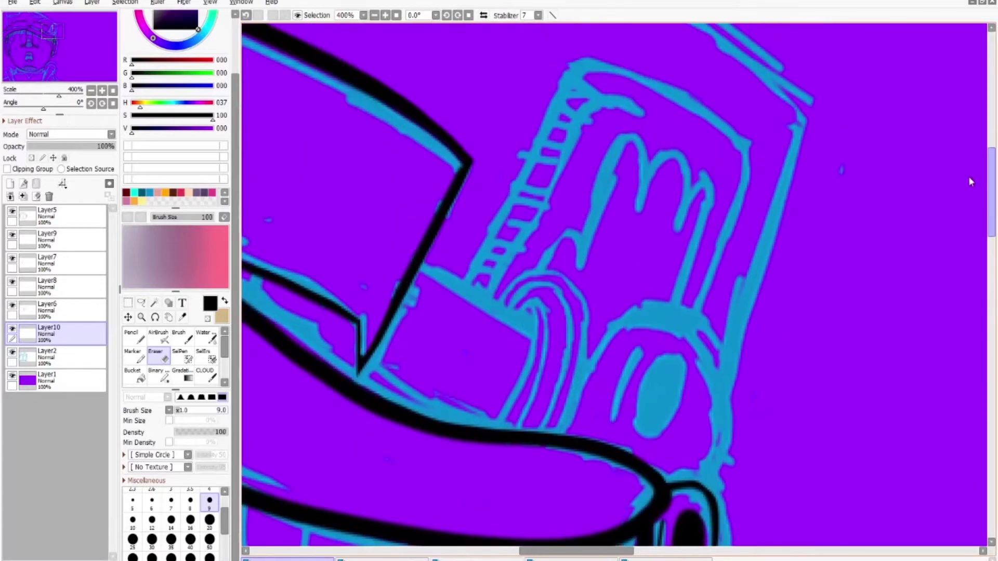
scroll(971, 182, "left", 2)
key("e")
left_click_drag(426, 244, 646, 363)
left_click_drag(754, 501, 647, 364)
key("ctrl+z")
mouse_move(618, 411)
left_mouse_down()
mouse_move(782, 512)
mouse_move(655, 387)
mouse_move(764, 338)
left_mouse_up()
key("e")
mouse_move(423, 243)
left_mouse_down()
mouse_move(508, 272)
mouse_move(613, 330)
left_mouse_up()
Reduce the eraser to size 4 and refine the small ornament's filled oval and outline
scroll(768, 311, "up", 1)
key("bracketleft")
key("bracketleft")
key("bracketleft")
key("bracketleft")
key("bracketleft")
scroll(733, 363, "up", 1)
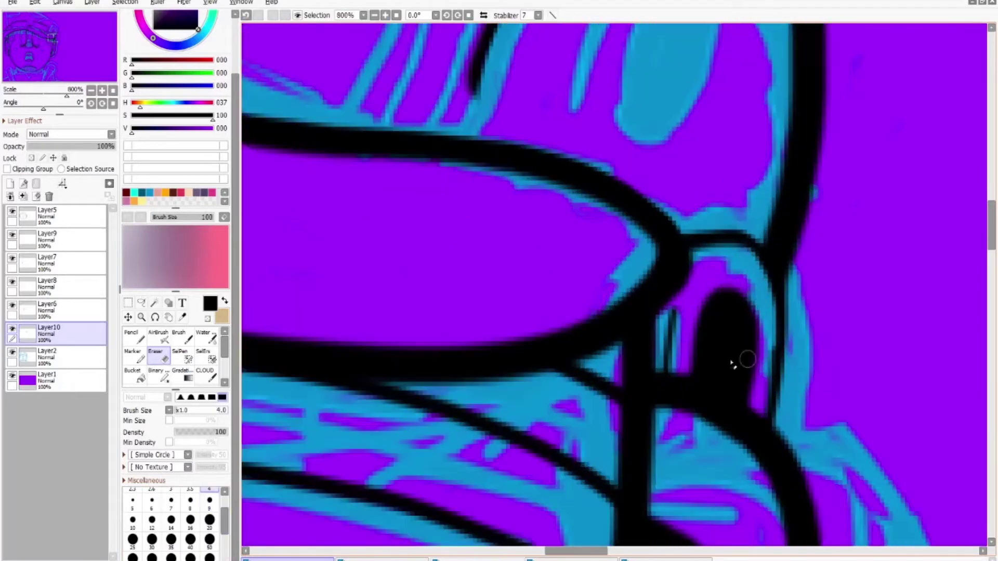
scroll(732, 364, "down", 2)
Draw a curved highlight line and a filled black oval inside the large arched ornament, tapering the highlight with the eraser
key("e")
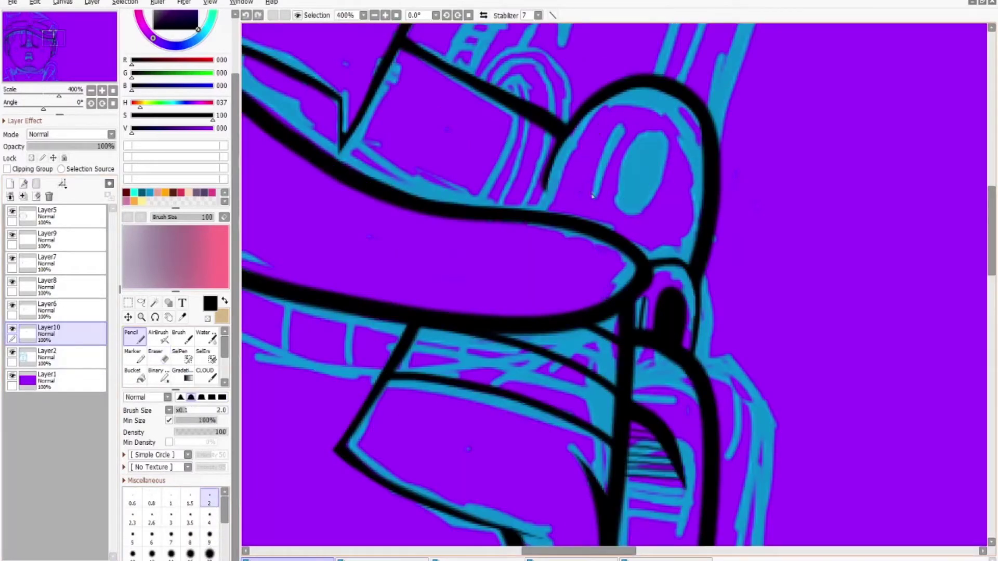
mouse_move(575, 181)
left_mouse_down()
mouse_move(611, 113)
mouse_move(634, 163)
left_mouse_up()
key("e")
mouse_move(665, 120)
left_mouse_down()
mouse_move(639, 223)
mouse_move(658, 111)
mouse_move(615, 186)
left_mouse_up()
Lasso the large ornament's filled oval and adjust it with a free transform, cancelling the first attempt
key("l")
left_click_drag(603, 224, 606, 112)
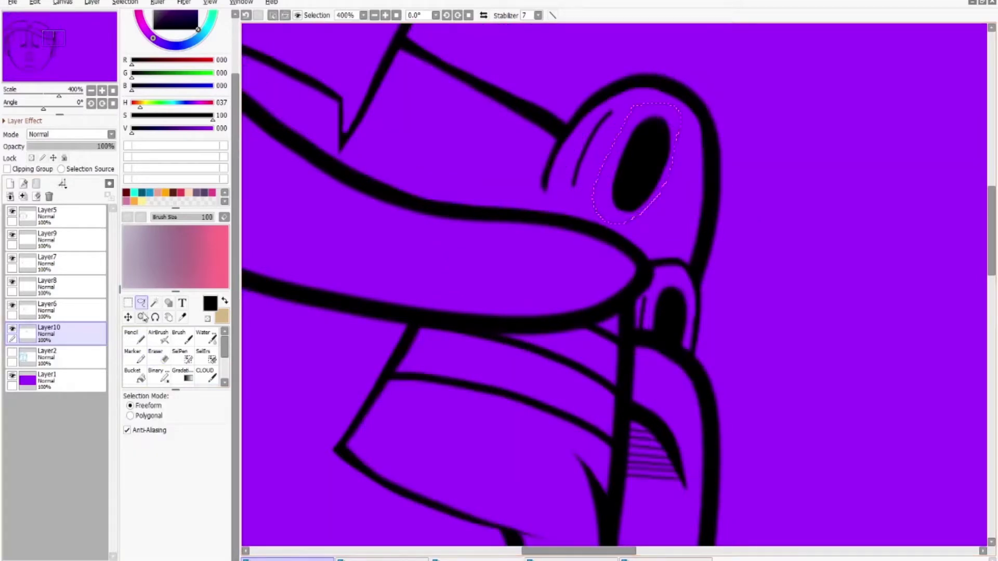
key("ctrl+t")
key("Escape")
mouse_move(569, 192)
left_mouse_down()
mouse_move(608, 111)
mouse_move(616, 164)
mouse_move(813, 211)
mouse_move(824, 258)
left_mouse_up()
key("ctrl+t")
key("Return")
Draw the curled strap's inner edge and outer arch beside the large ornament with the size 4 pencil, trimming its junctions with the size 9 eraser
key("n")
key("bracketleft")
key("bracketleft")
key("bracketleft")
key("bracketleft")
key("bracketleft")
left_click_drag(676, 200, 636, 319)
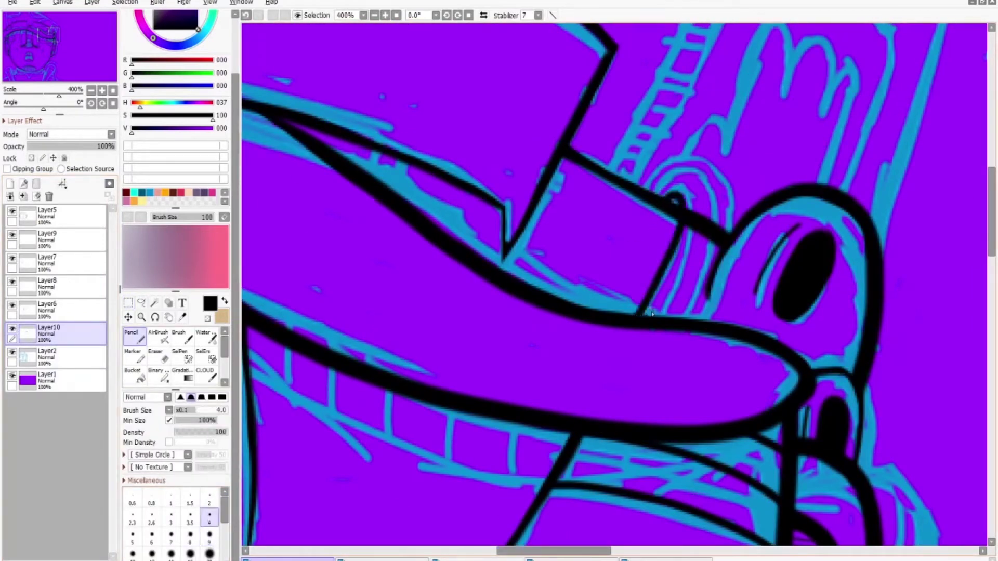
key("ctrl+z")
left_click_drag(696, 322, 724, 185)
key("ctrl+z")
left_click_drag(699, 320, 650, 170)
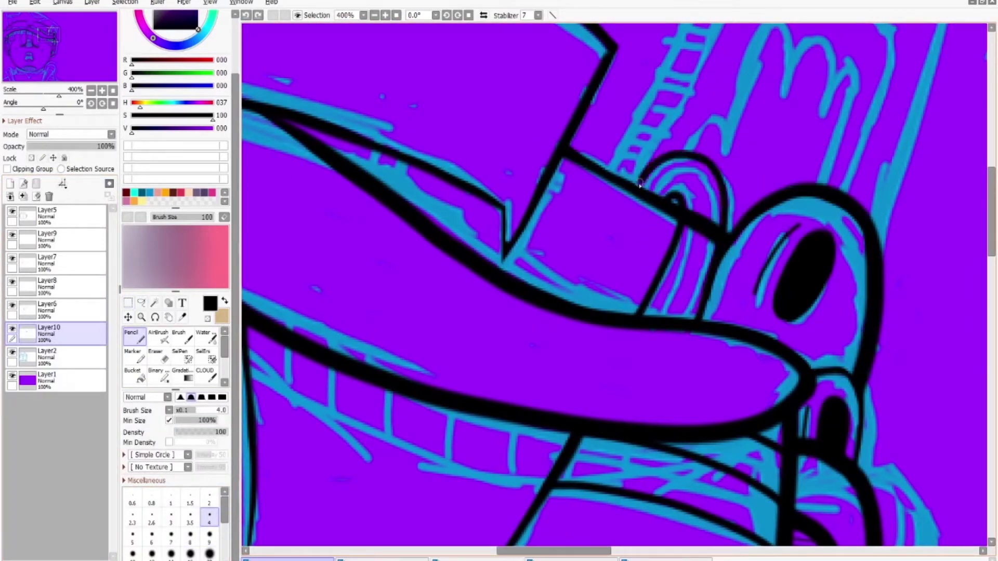
key("e")
left_click_drag(688, 231, 699, 199)
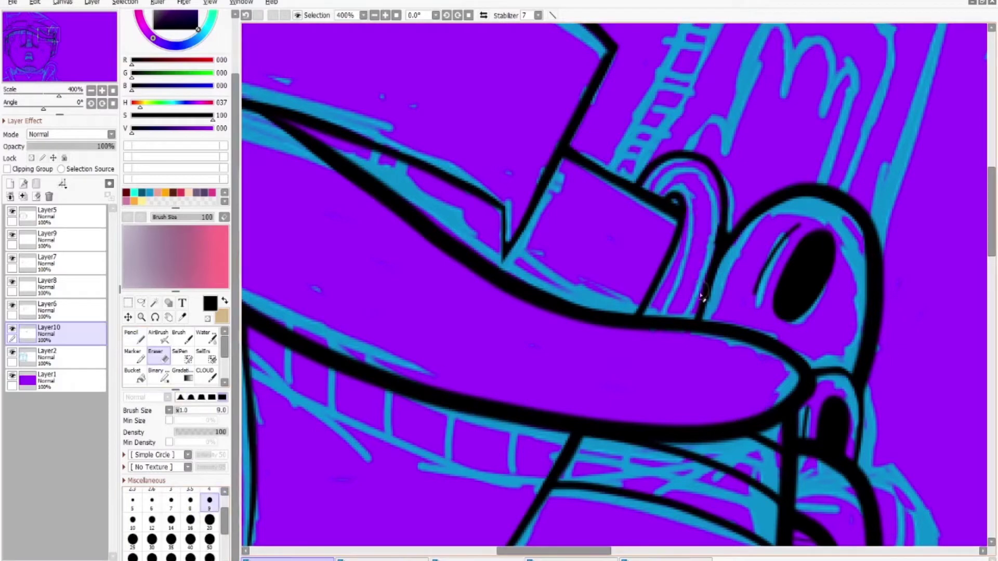
Draw thin inner contour lines along the curled strap with the size 2 pencil, redoing unsatisfactory strokes
key("n")
key("bracketleft")
key("bracketleft")
key("bracketleft")
key("bracketleft")
key("bracketleft")
mouse_move(699, 318)
left_mouse_down()
mouse_move(668, 302)
mouse_move(673, 202)
mouse_move(690, 318)
left_mouse_up()
key("ctrl+z")
key("ctrl+z")
key("ctrl+z")
mouse_move(649, 191)
left_mouse_down()
mouse_move(680, 332)
mouse_move(705, 252)
mouse_move(655, 195)
mouse_move(658, 324)
left_mouse_up()
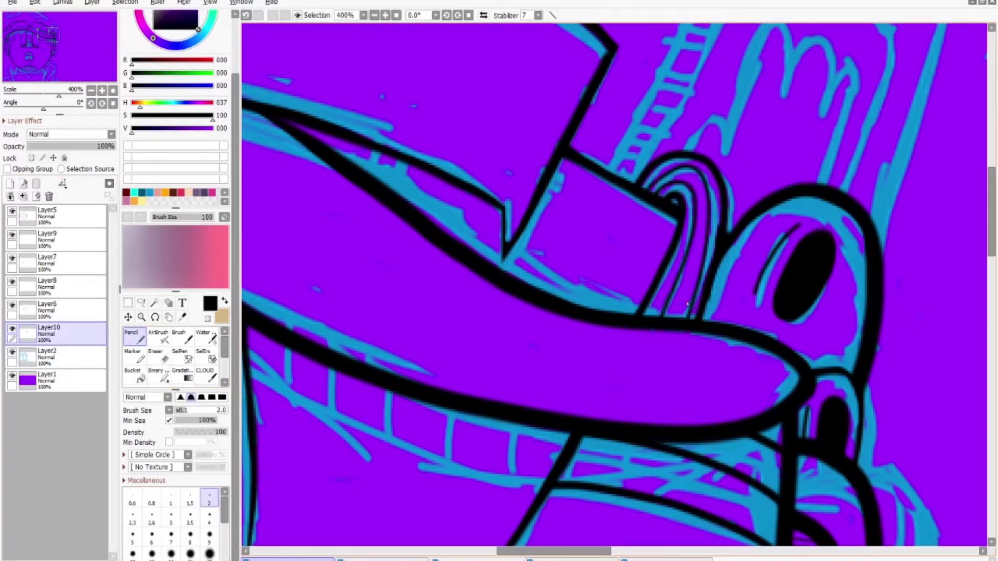
Hide the sketch, set the pencil size to 1, and switch to Layer5 to clean up the nose lines with the size 4 eraser
left_click(12, 352)
scroll(659, 325, "down", 5)
key("bracketleft")
scroll(969, 225, "up", 3)
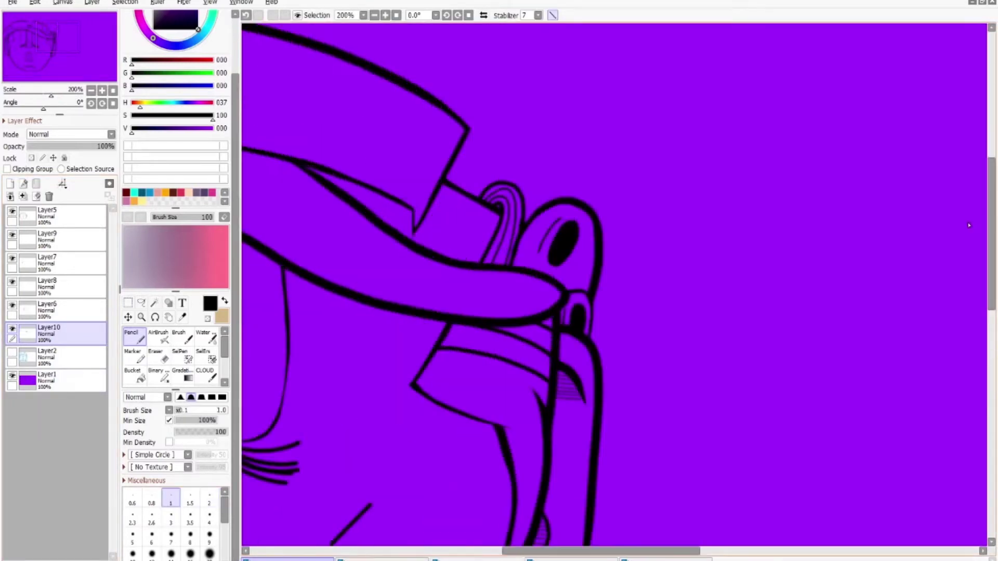
scroll(536, 289, "up", 4)
left_click_drag(603, 554, 457, 553)
left_click(57, 215)
left_click(168, 359)
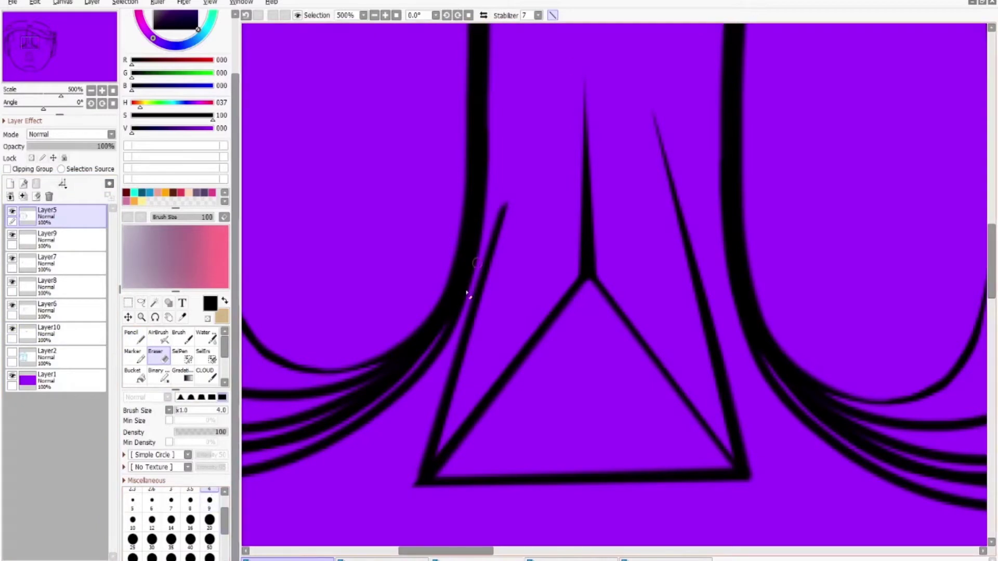
Draw vertical size 1 hatch lines beside the nose bridge over the sketch, erasing the ones on its left side with the size 4 eraser
left_click(12, 352)
left_click(134, 337)
left_click_drag(568, 125, 568, 213)
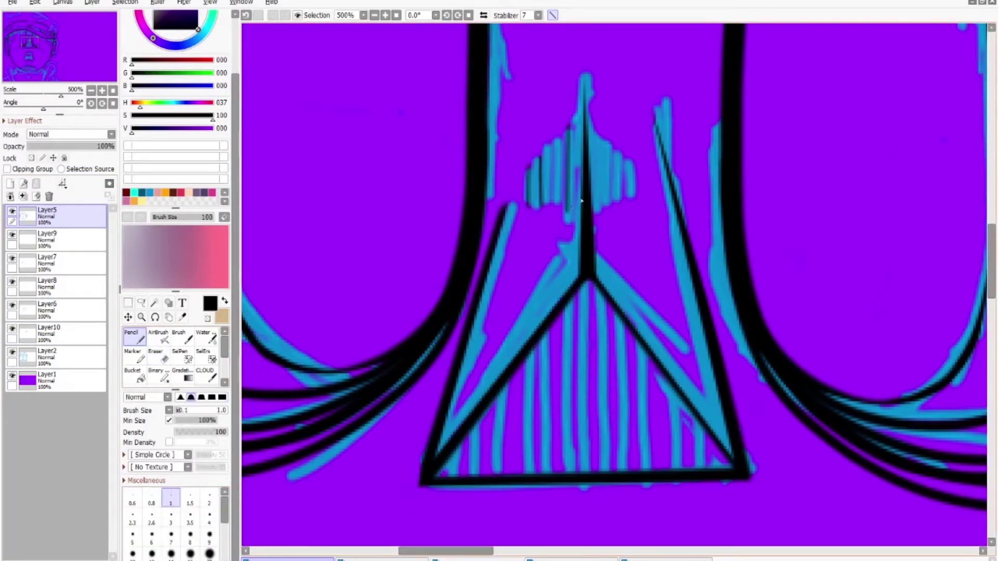
left_click_drag(598, 119, 598, 214)
left_click_drag(609, 138, 608, 170)
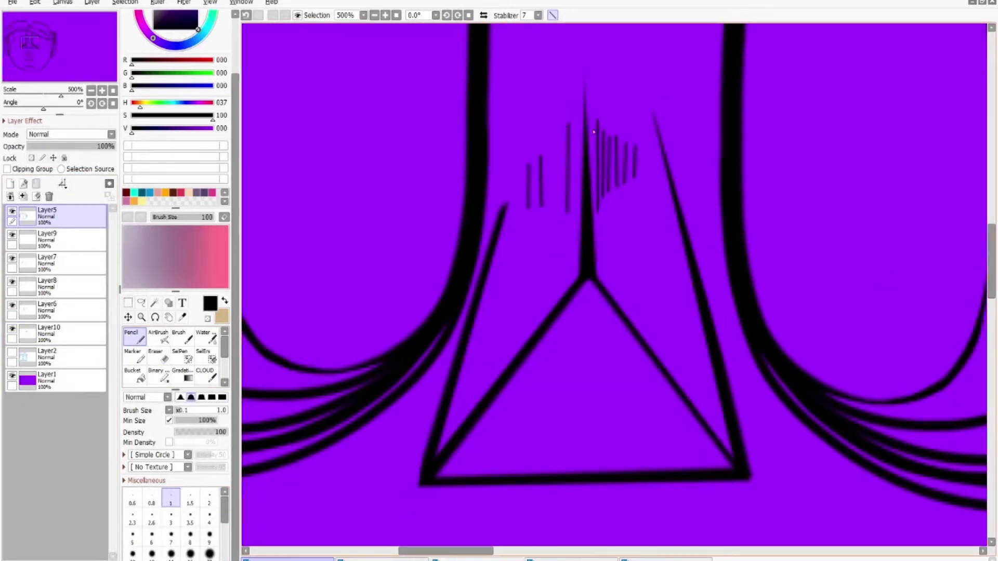
key("e")
left_click_drag(527, 161, 527, 208)
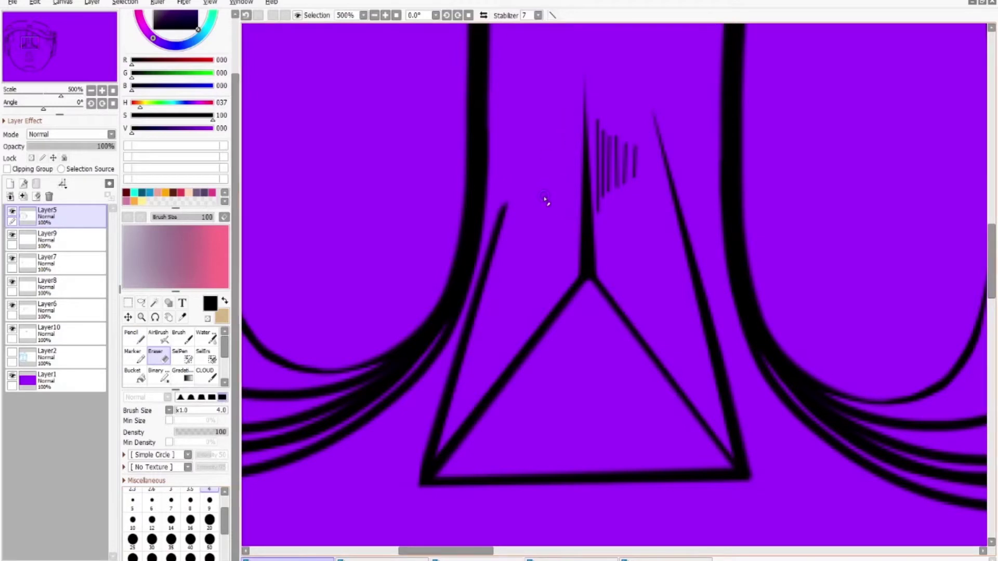
Lasso and copy the hatching right of the nose bridge, paste it, and mirror it horizontally onto the left side
key("a")
key("ctrl+c")
key("ctrl+v")
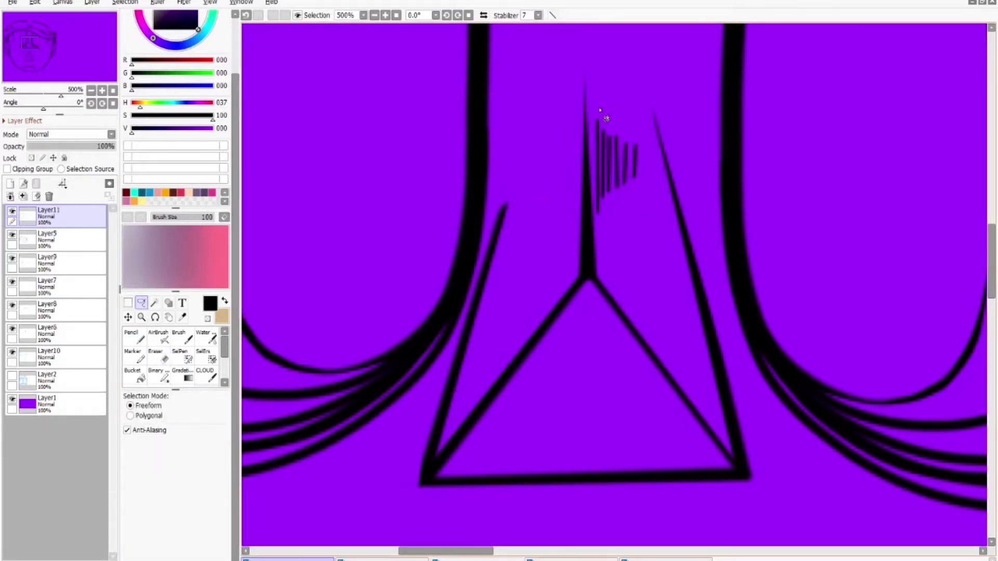
key("ctrl+t")
left_click(175, 526)
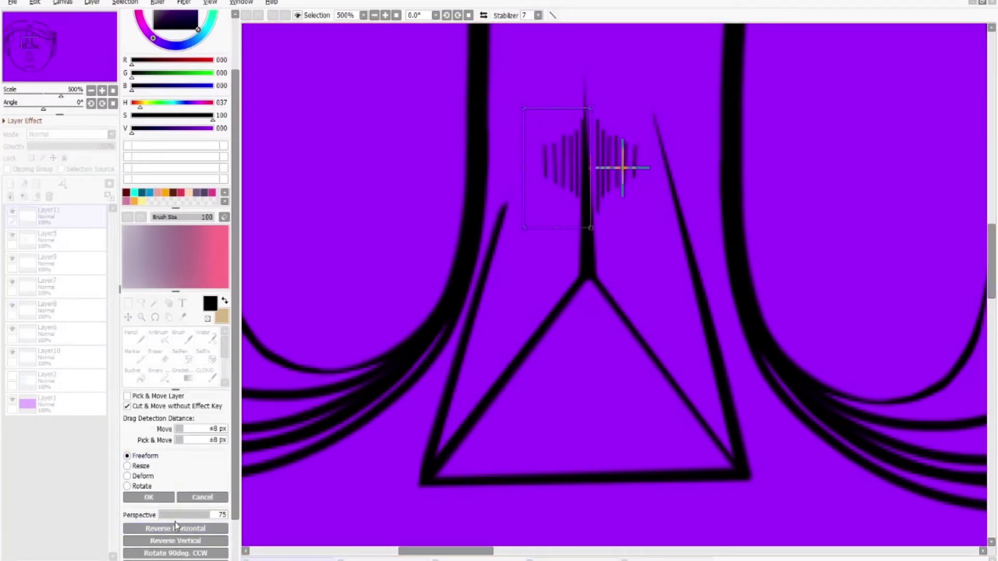
left_click(149, 497)
Adjust the mirrored nose hatching's placement, clear the selection and select Layer5
scroll(614, 163, "down", 1)
left_click(626, 256)
left_click_drag(660, 215, 553, 287)
key("ctrl+t")
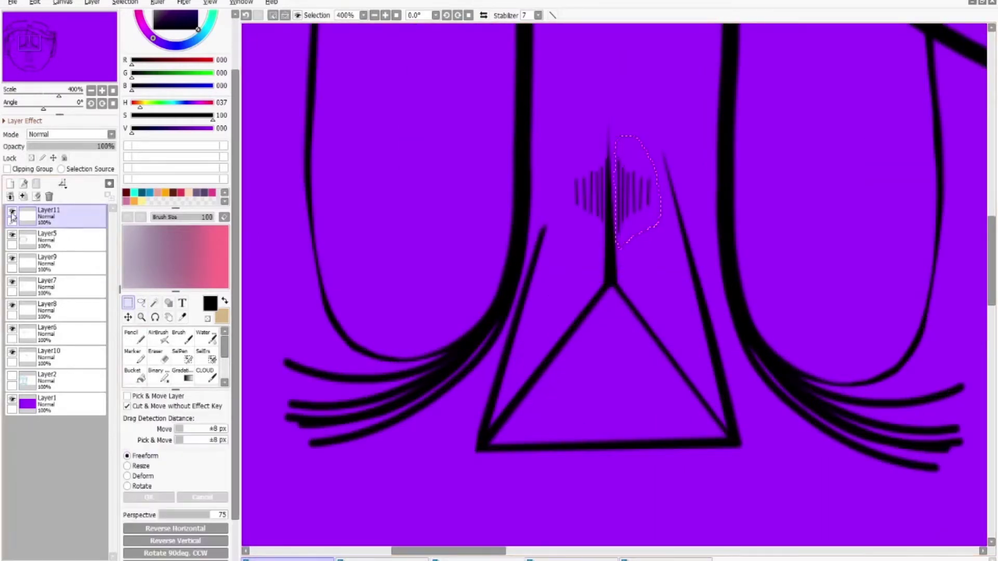
left_click(47, 236)
key("ctrl+d")
scroll(279, 454, "down", 3)
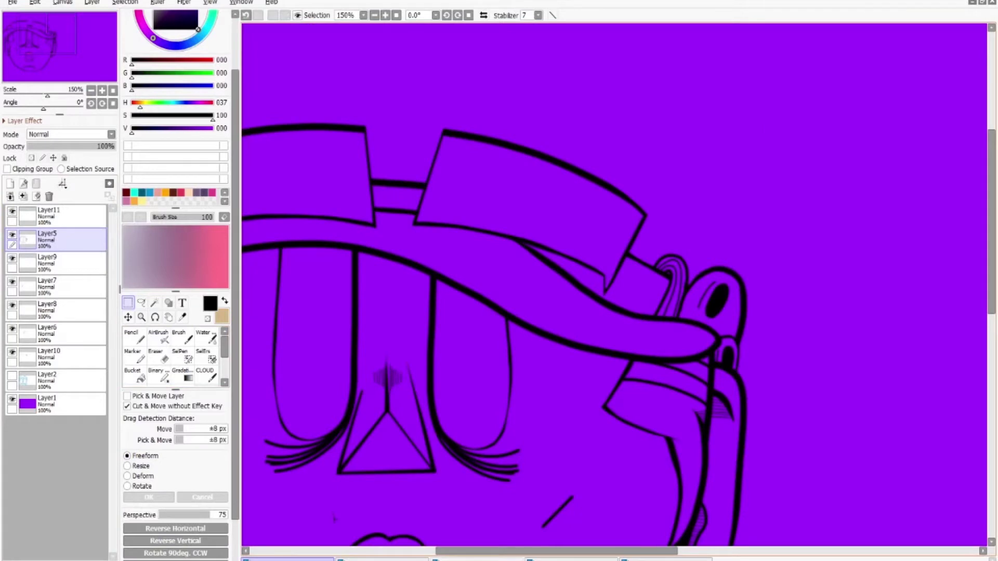
Undo the last change to the nose hatching and mirror the pasted piece horizontally again to complete both sides of the bridge
key("ctrl+z")
left_click(193, 529)
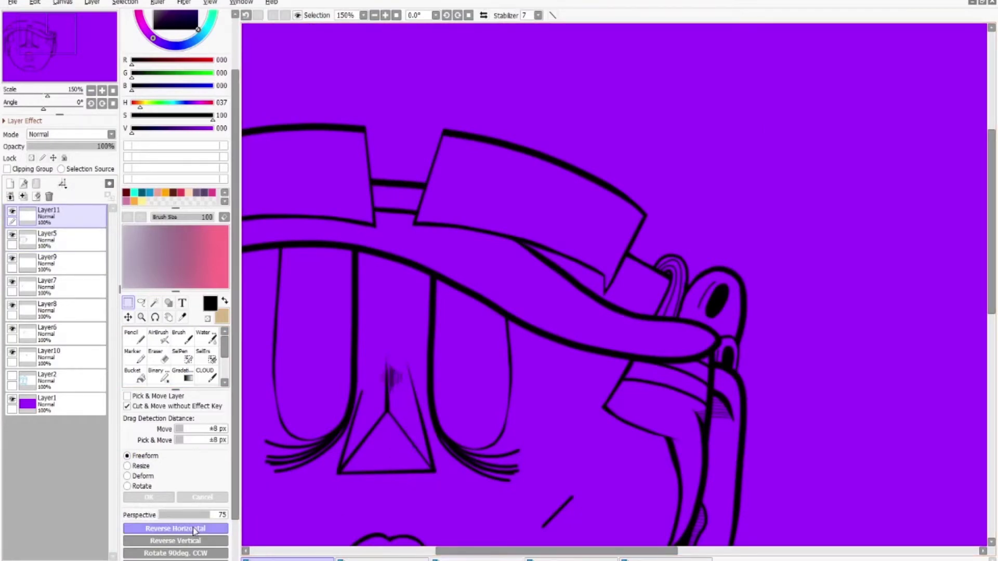
key("n")
scroll(425, 382, "up", 5)
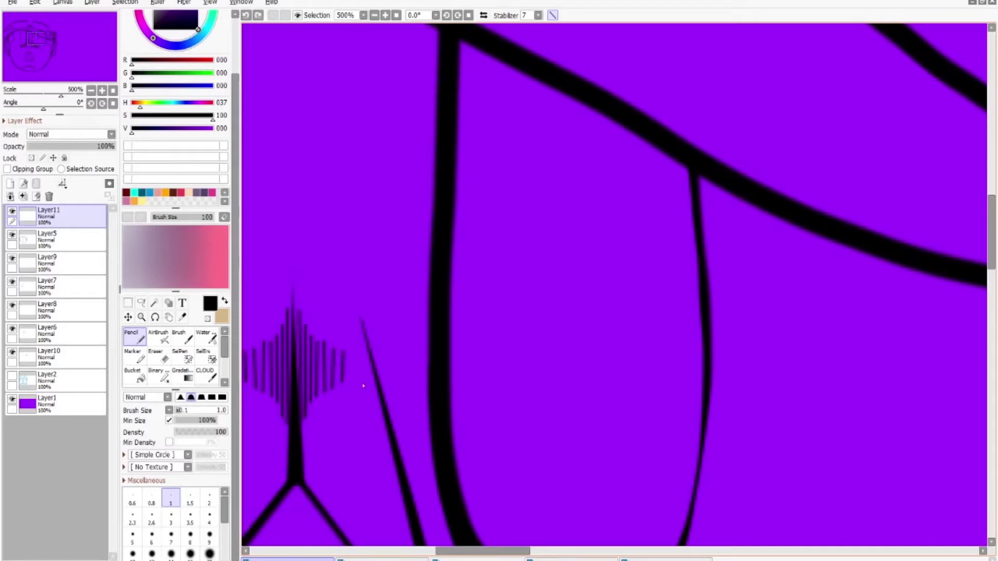
Hatch the inner shadows of both ears and the small gaps at the hair corners with the size 1 pencil
scroll(508, 541, "down", 5)
scroll(363, 156, "up", 3)
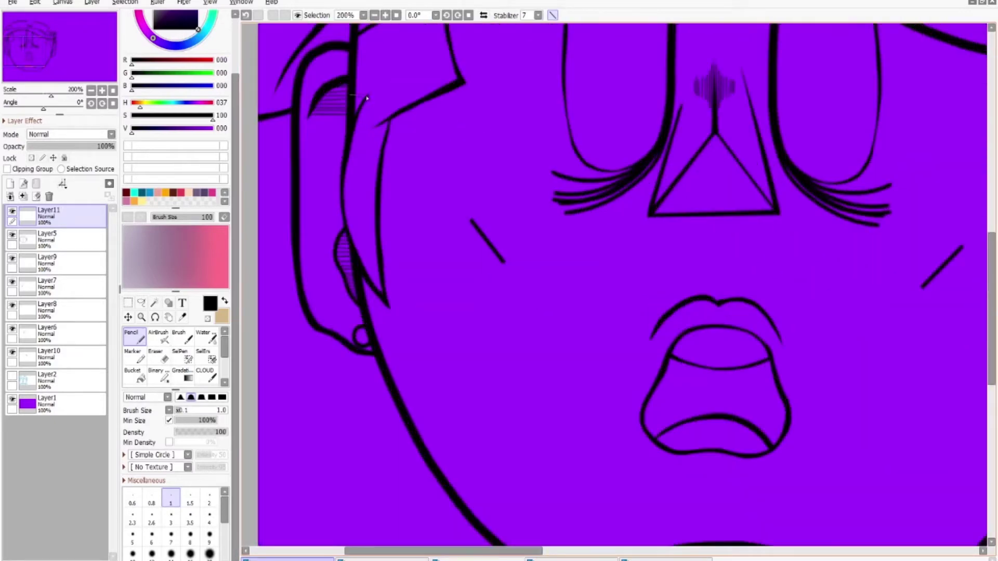
scroll(364, 98, "up", 2)
scroll(411, 133, "down", 1)
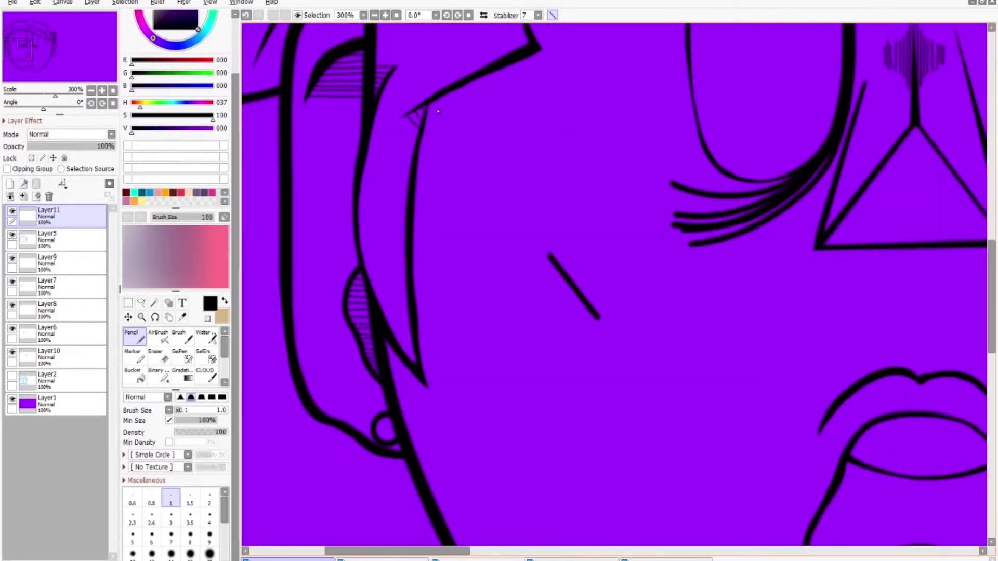
scroll(424, 113, "up", 4)
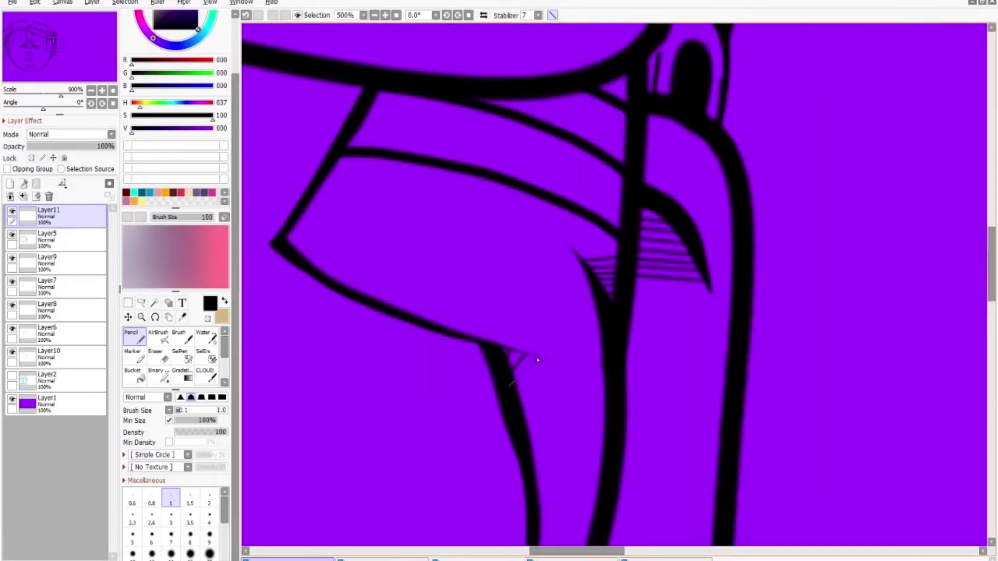
scroll(539, 398, "down", 5)
scroll(413, 292, "up", 4)
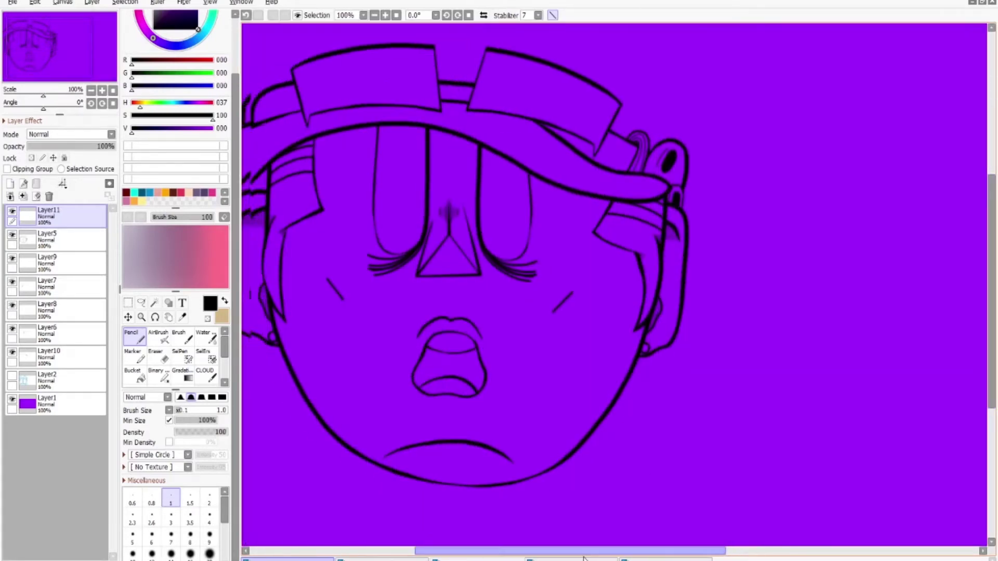
Draw short vertical hatch lines beneath the diagonal cheek line on each side of the face
scroll(474, 312, "up", 3)
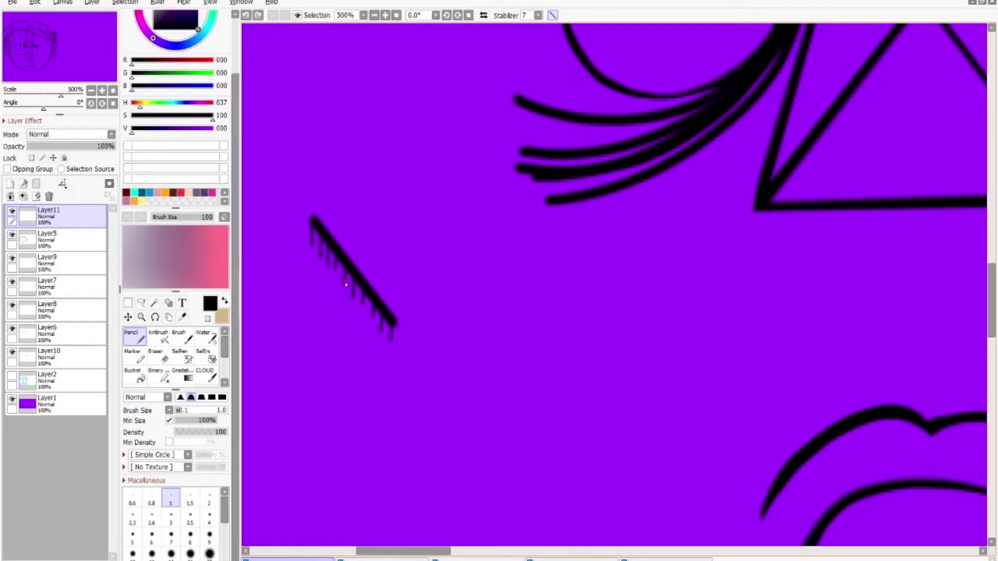
scroll(340, 278, "down", 4)
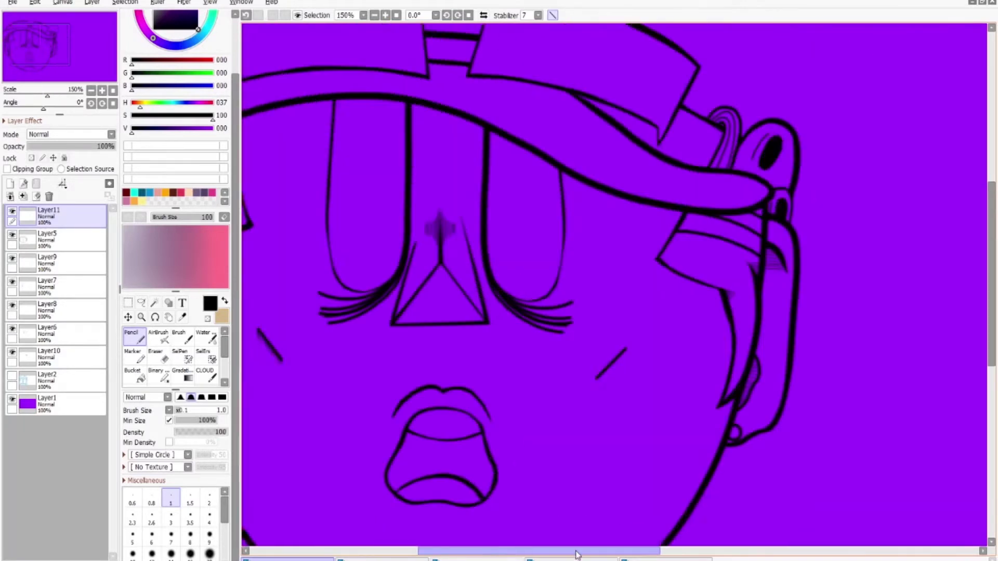
scroll(530, 219, "up", 3)
left_click_drag(565, 182, 505, 244)
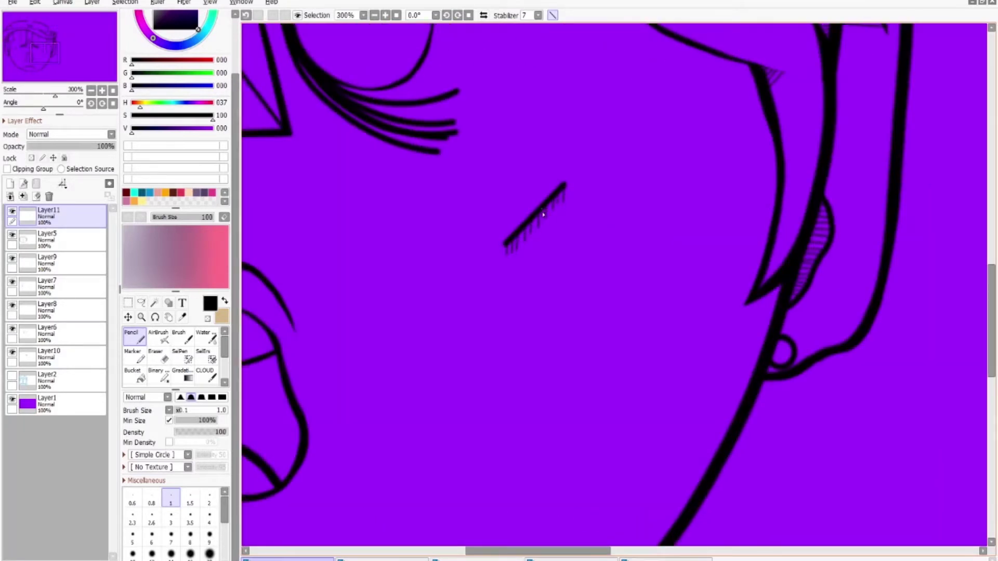
scroll(528, 227, "down", 3)
Fill the area between the chin crease and the jawline with vertical hatch lines
scroll(520, 285, "up", 3)
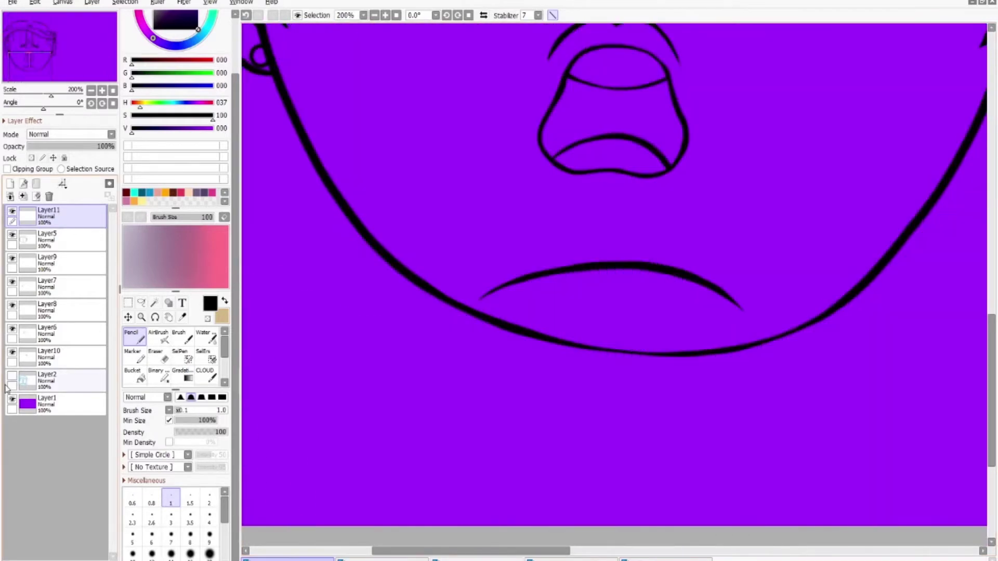
left_click_drag(487, 297, 489, 317)
left_click_drag(596, 268, 598, 348)
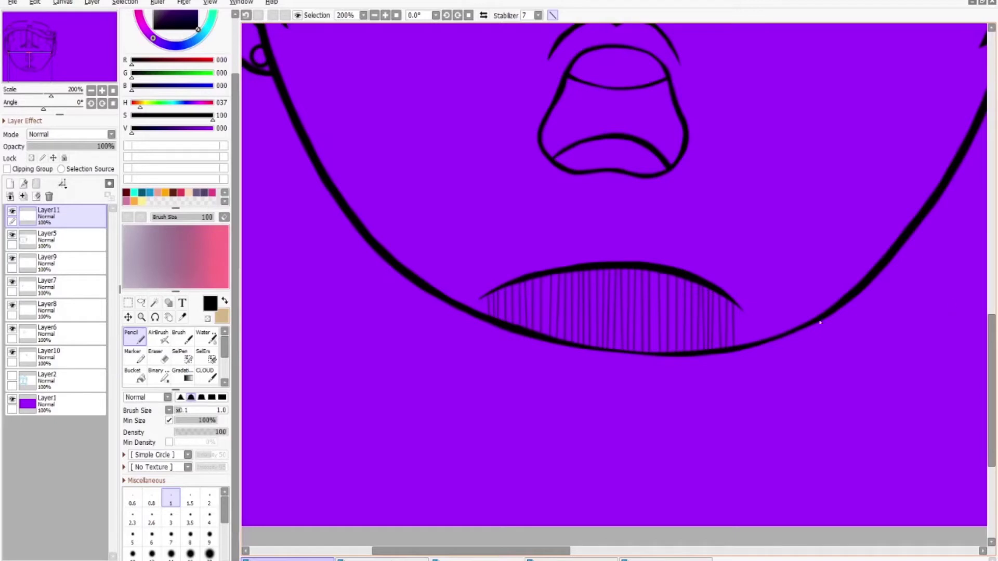
Fill the open mouth between the upper teeth line and the tongue curve with dense, near-vertical hatch lines
scroll(683, 301, "up", 3)
scroll(447, 307, "up", 1)
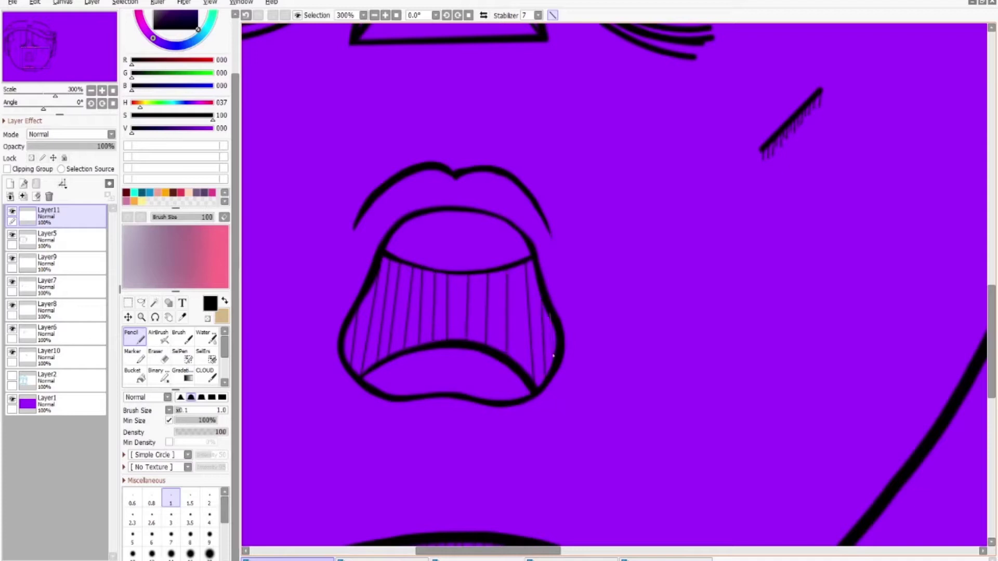
left_click_drag(497, 274, 499, 348)
scroll(499, 348, "down", 3)
scroll(447, 281, "up", 4)
mouse_move(442, 281)
left_mouse_down()
mouse_move(445, 379)
mouse_move(460, 376)
left_mouse_up()
left_click_drag(474, 288, 474, 375)
left_click_drag(488, 288, 487, 379)
left_click_drag(396, 271, 385, 398)
left_click_drag(383, 266, 364, 415)
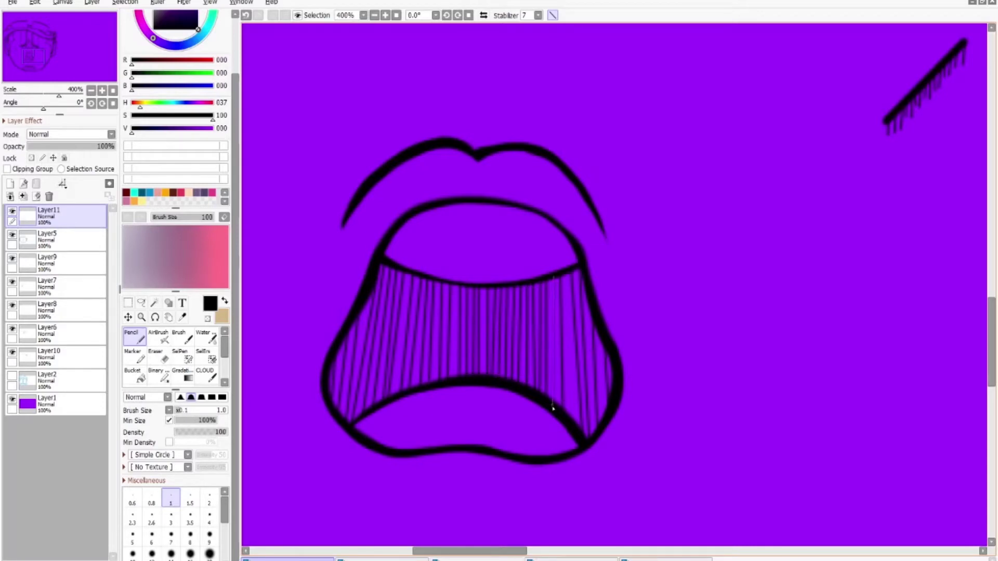
Draw a curved line beneath the mouth over the sketch, hide the sketch, and taper the line with the size 4 eraser
scroll(485, 374, "down", 3)
scroll(395, 363, "up", 3)
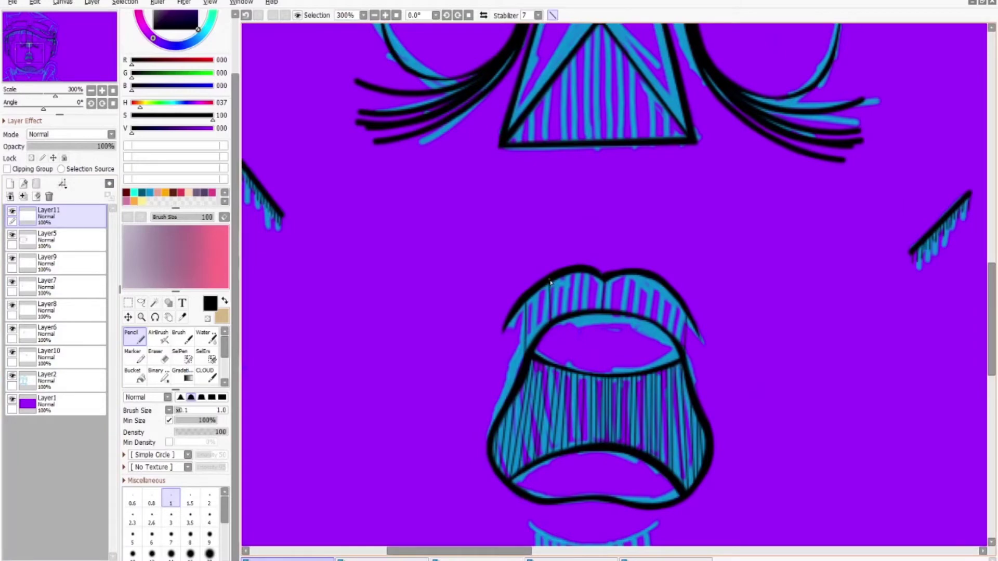
scroll(608, 385, "down", 2)
scroll(608, 312, "up", 3)
left_click_drag(520, 366, 702, 373)
left_click(12, 375)
left_click(159, 355)
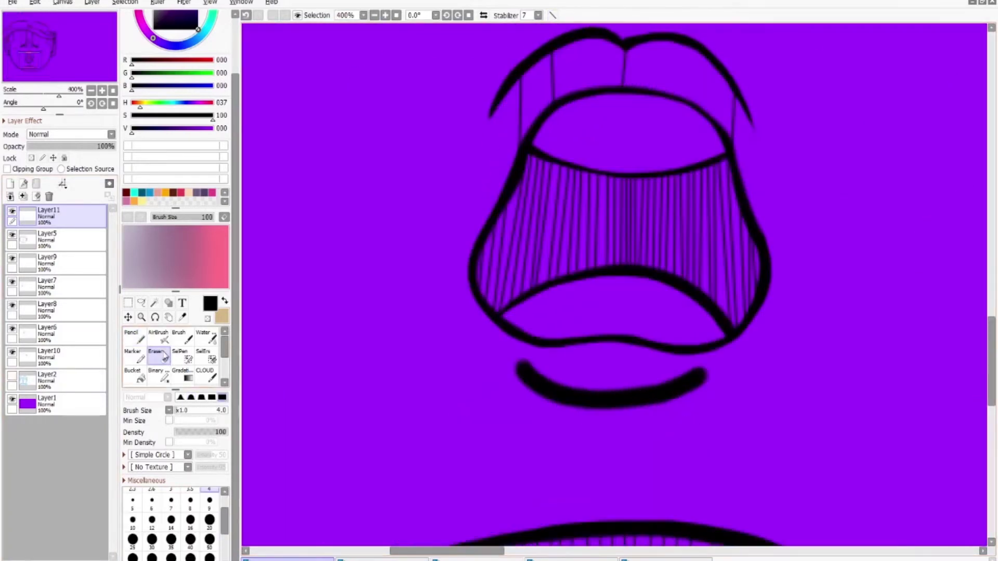
scroll(488, 345, "up", 2)
mouse_move(488, 345)
left_mouse_down()
mouse_move(740, 383)
mouse_move(686, 392)
mouse_move(492, 376)
mouse_move(771, 369)
left_mouse_up()
scroll(824, 345, "up", 4)
Fill the upper lip with vertical hatch lines using the size 1 pencil
key("n")
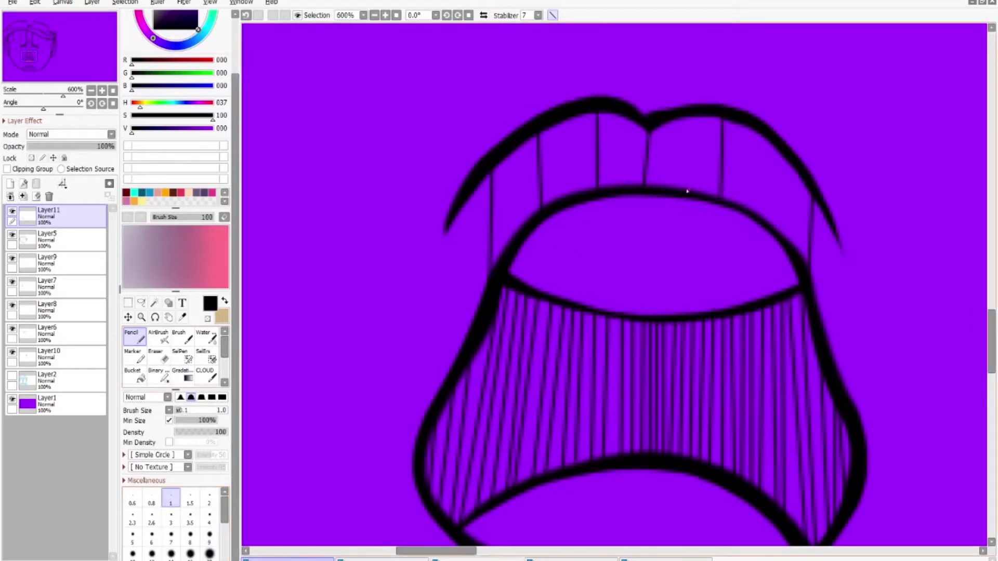
scroll(591, 258, "down", 1)
left_click_drag(575, 134, 574, 186)
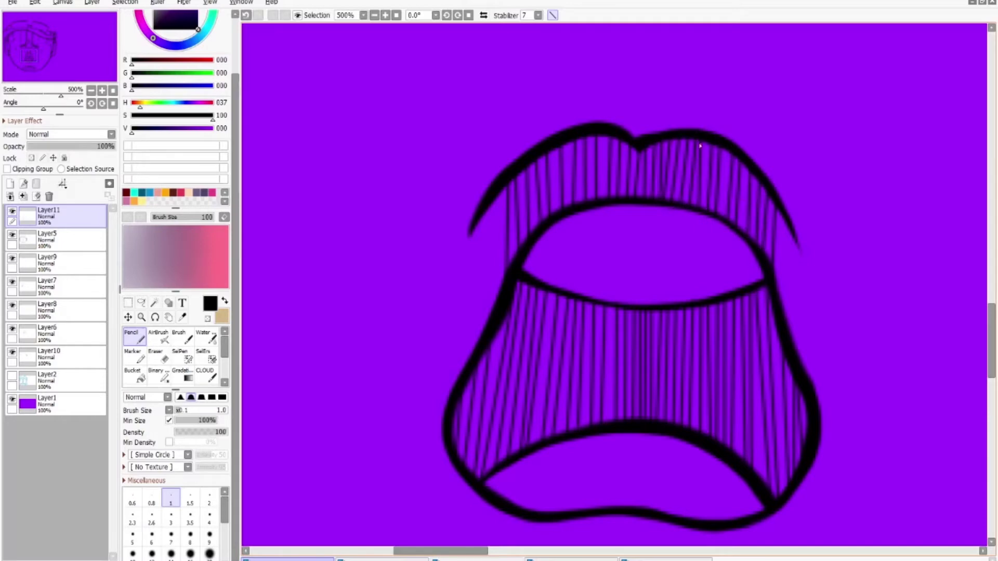
scroll(435, 283, "down", 1)
scroll(434, 283, "up", 1)
left_click_drag(504, 195, 487, 313)
scroll(785, 289, "down", 1)
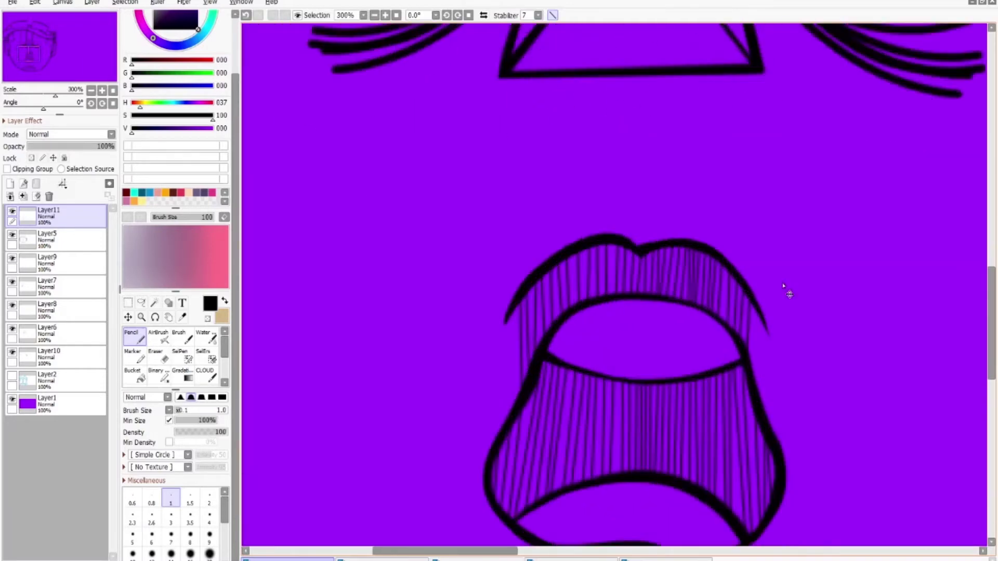
scroll(759, 268, "up", 1)
key("ctrl+z")
key("ctrl+z")
key("ctrl+z")
key("ctrl+z")
Add short hatch lines fanning downward along the curved line beneath the lower lip
scroll(703, 349, "down", 3)
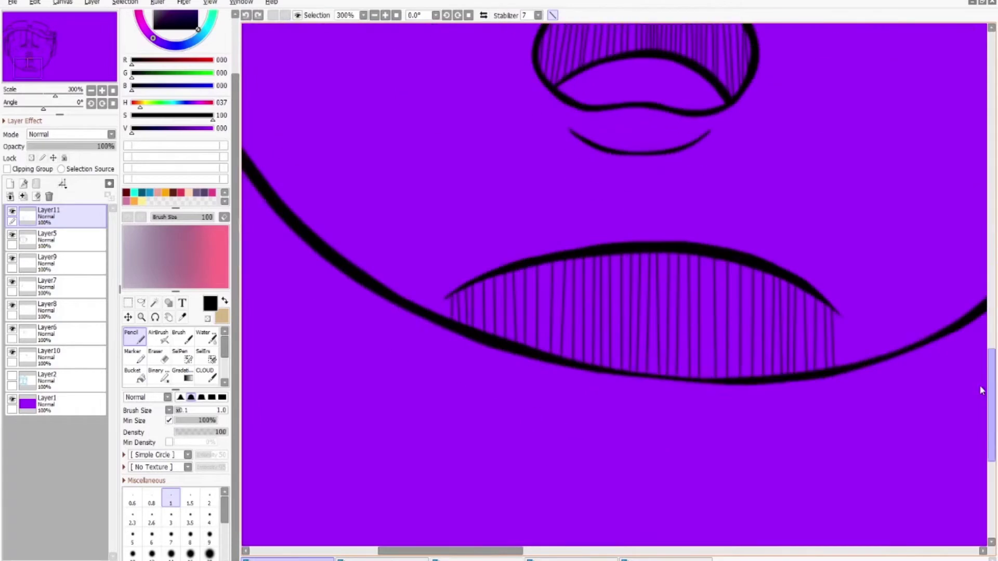
scroll(721, 341, "up", 4)
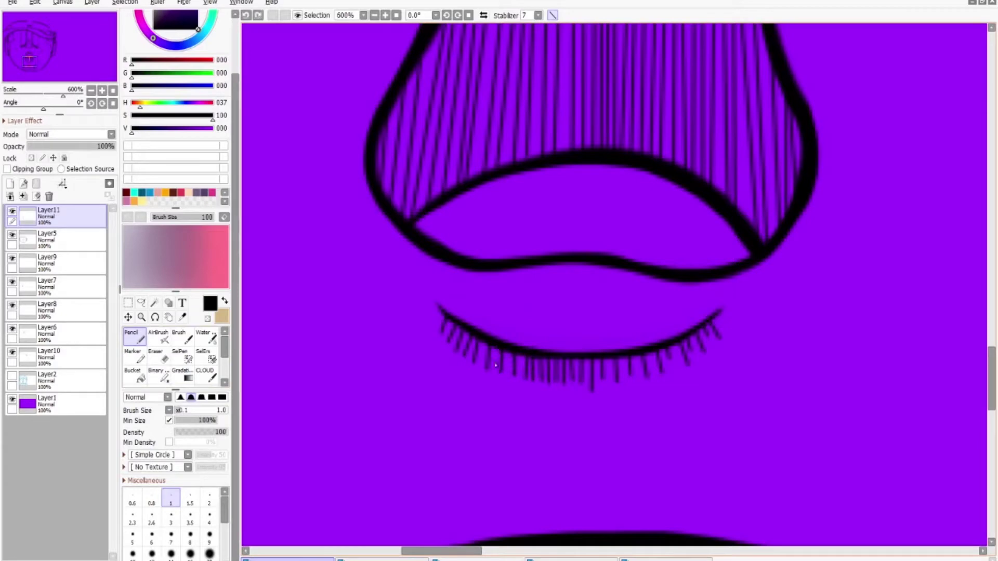
scroll(676, 359, "down", 5)
key("e")
scroll(500, 381, "up", 4)
scroll(962, 359, "down", 4)
scroll(967, 218, "up", 4)
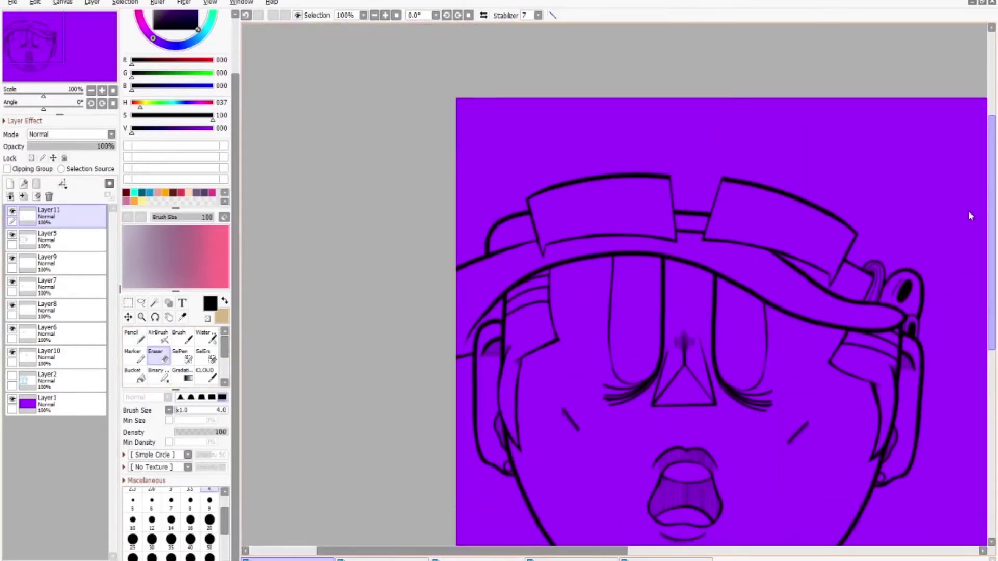
Hatch the strip between the large rounded ornament's outer edge and its inner highlight line with the size 1 pencil
key("n")
scroll(963, 235, "down", 2)
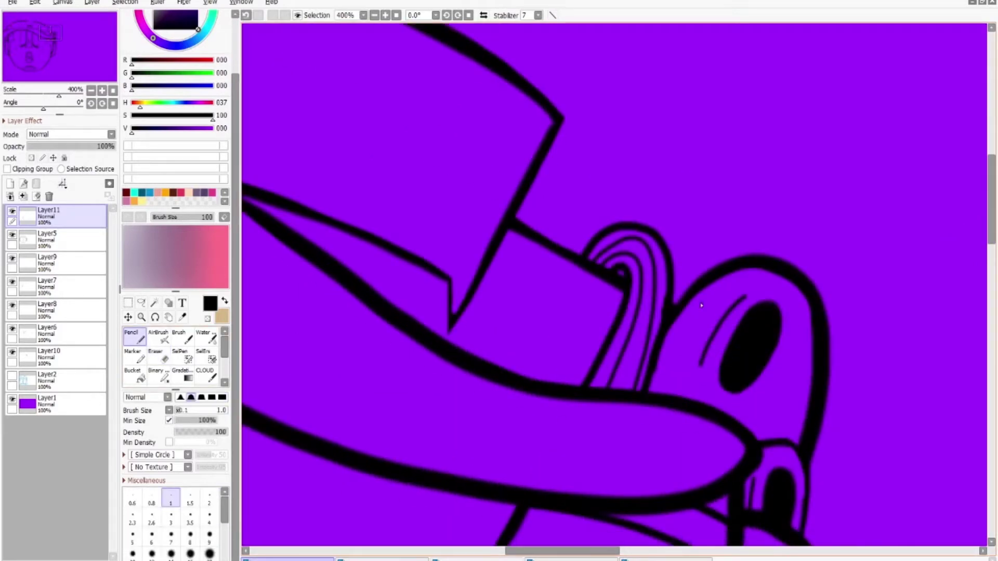
key("ctrl+z")
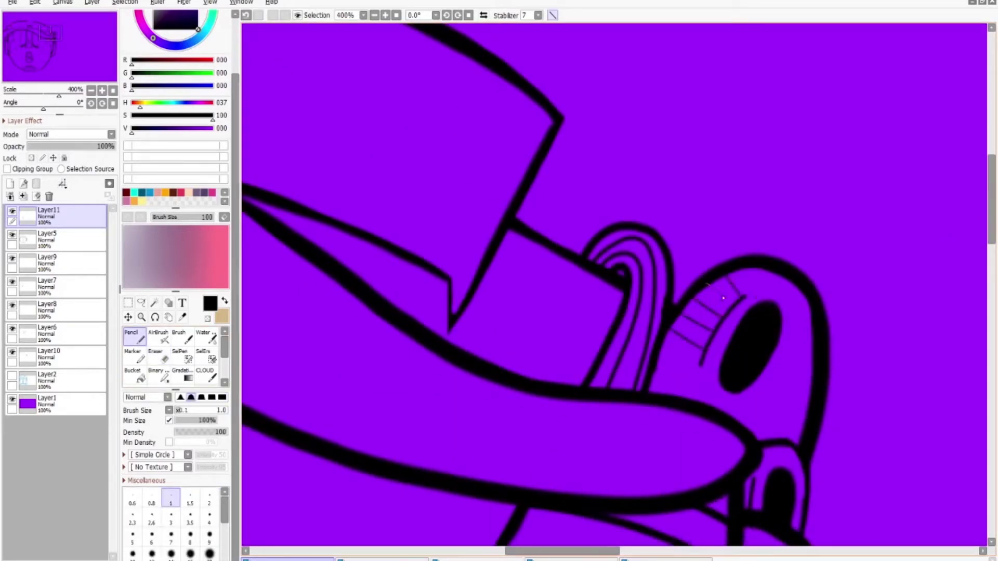
scroll(661, 347, "up", 2)
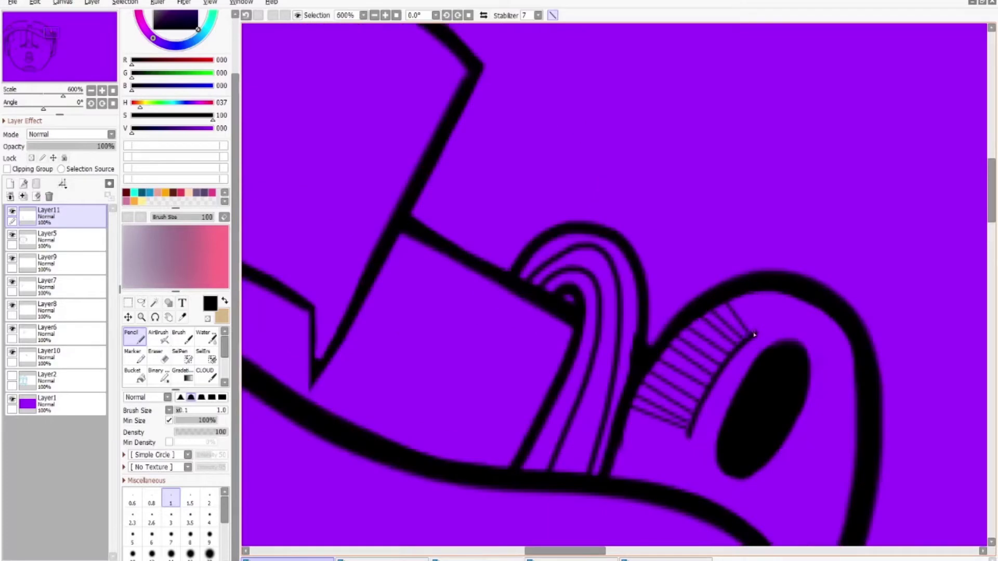
Show the sketch, select Layer10, and outline the hat crown's left edge with the size 9 pencil, switching to the size 9 eraser for cleanup
key("Home")
left_click(13, 376)
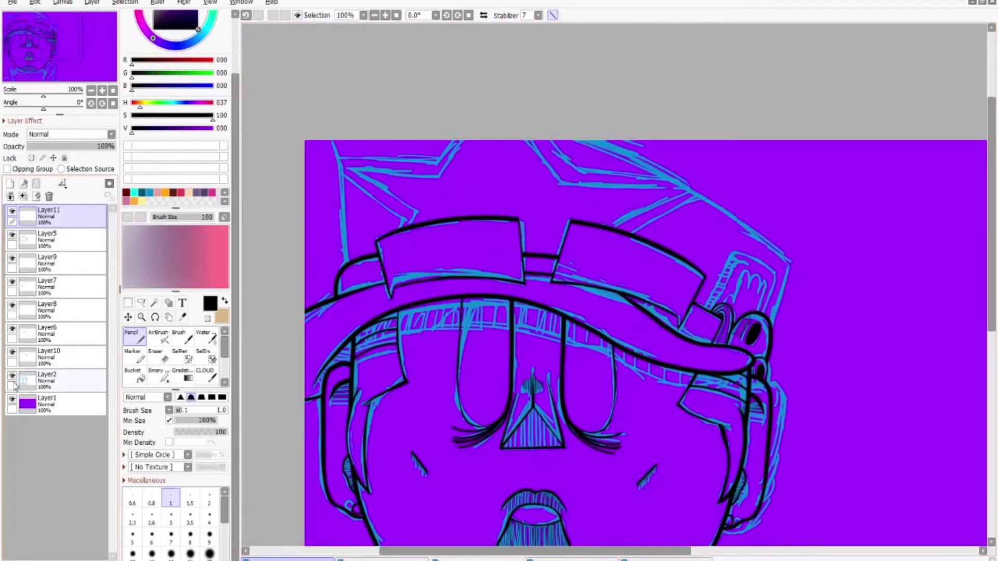
left_click(62, 358)
scroll(982, 307, "down", 3)
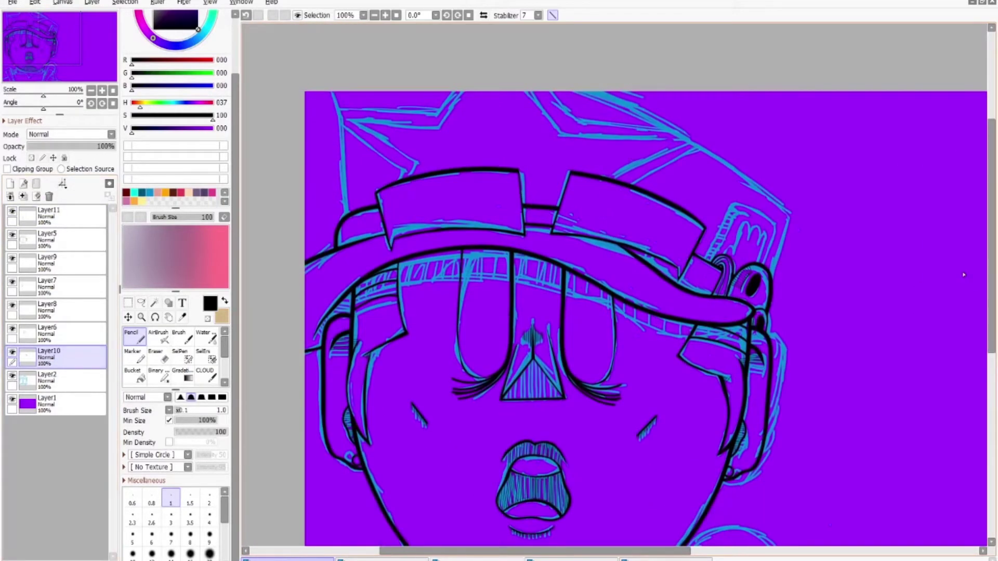
left_click(209, 537)
scroll(325, 247, "up", 1)
key("e")
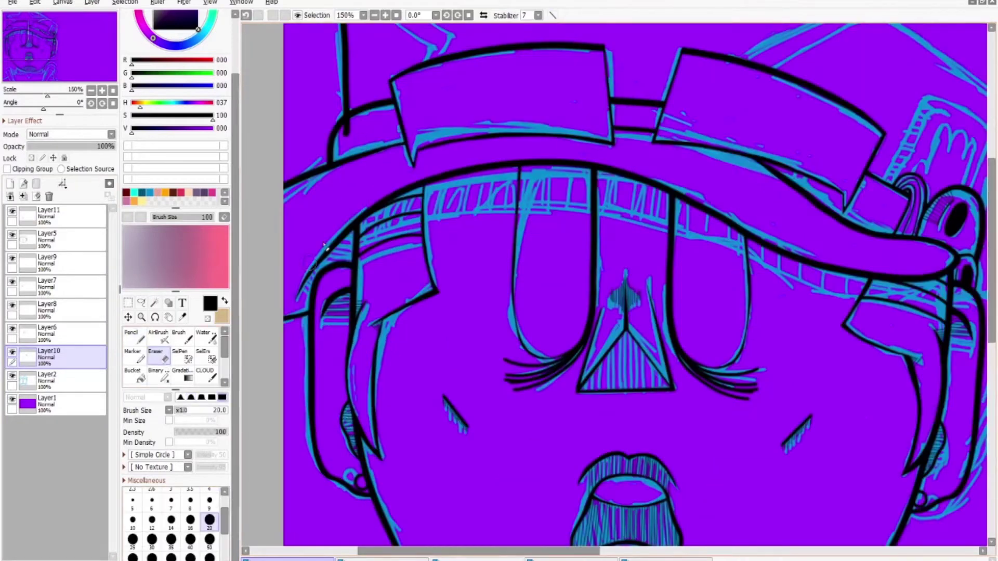
scroll(378, 173, "up", 2)
scroll(325, 89, "up", 6)
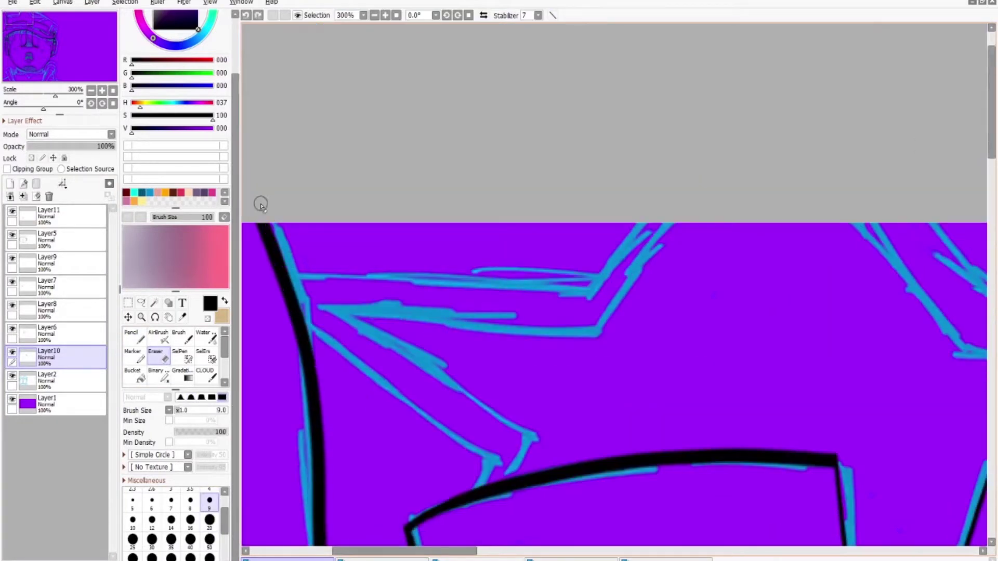
Ink the hat crown's curved top edge and the slanted right side down to the rounded ornament
left_click_drag(405, 551, 580, 552)
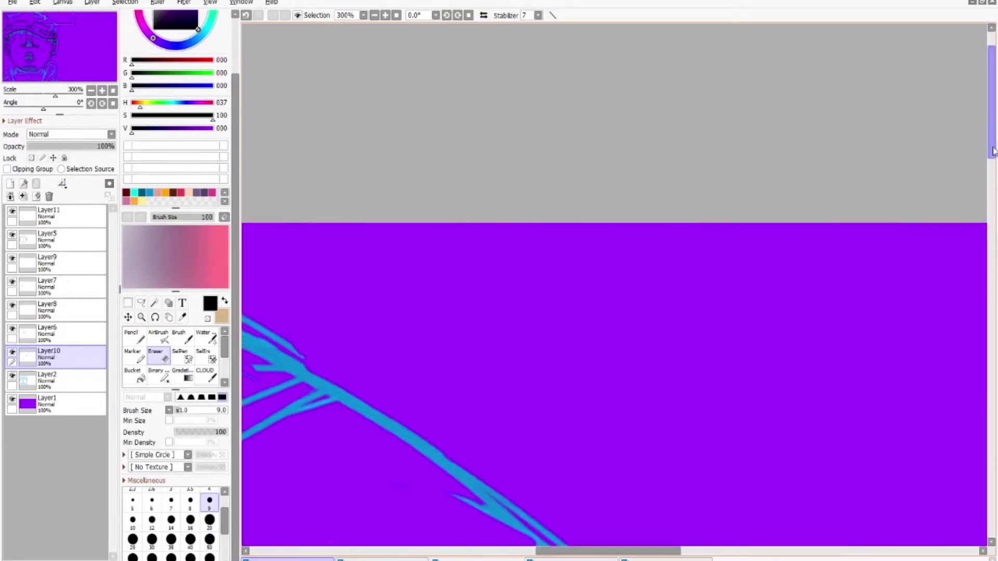
scroll(581, 555, "down", 2)
mouse_move(450, 63)
left_mouse_down()
mouse_move(847, 307)
mouse_move(795, 463)
left_mouse_up()
scroll(818, 284, "up", 2)
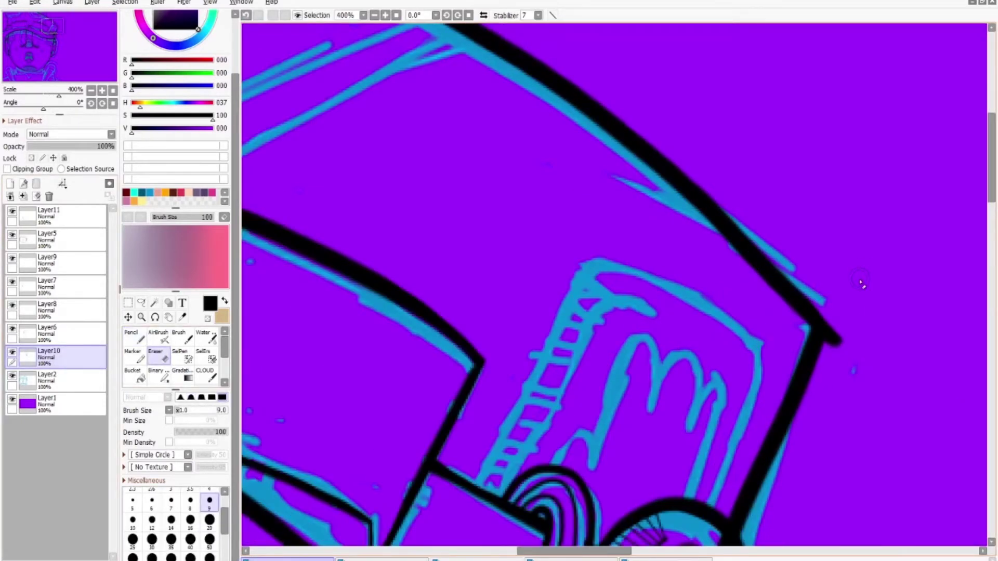
Hide the sketch and trim the crown's right corner and side line with the size 9 eraser, comparing through undo and redo
scroll(827, 387, "down", 4)
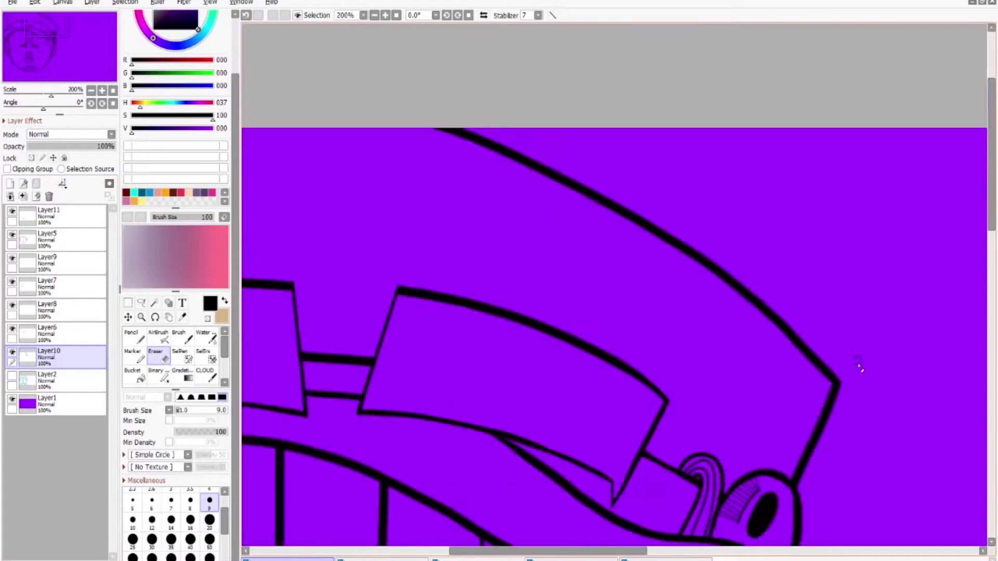
key("ctrl+z")
key("ctrl+y")
key("ctrl+z")
key("ctrl+y")
scroll(779, 238, "down", 5)
key("ctrl+z")
key("ctrl+y")
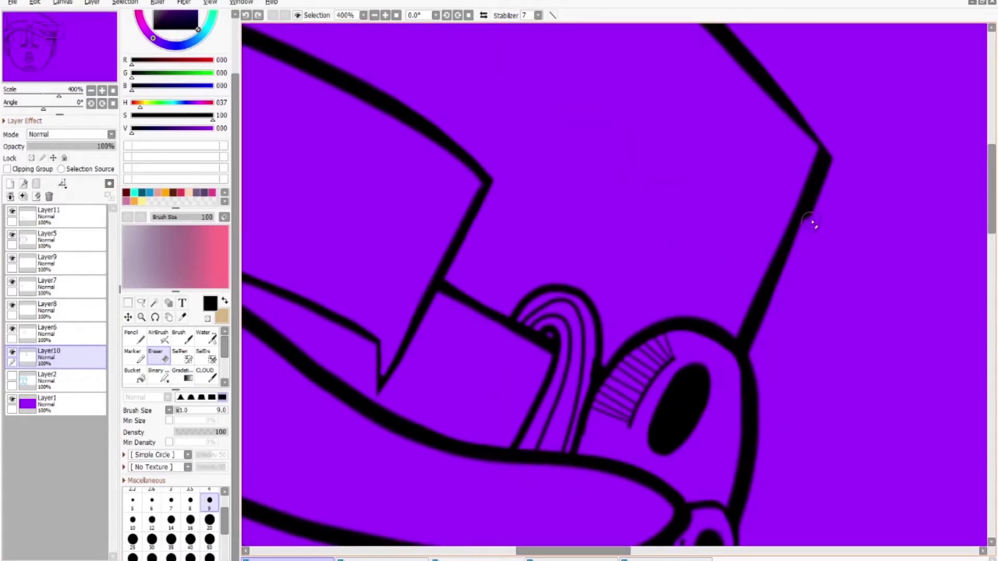
scroll(795, 267, "down", 8)
Show the sketch again and create a new normal layer directly above Layer2
left_click(12, 375)
left_click(49, 379)
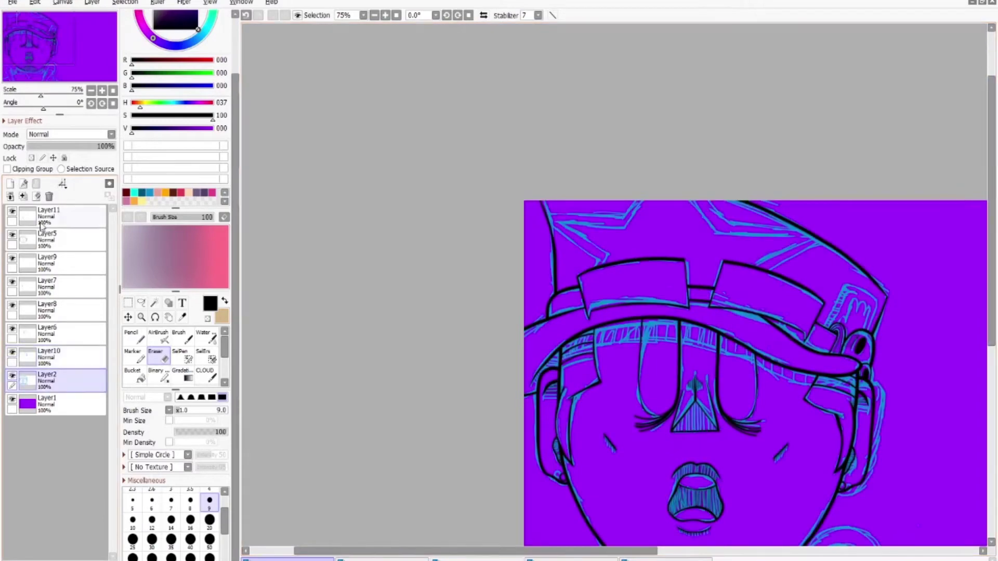
left_click(10, 183)
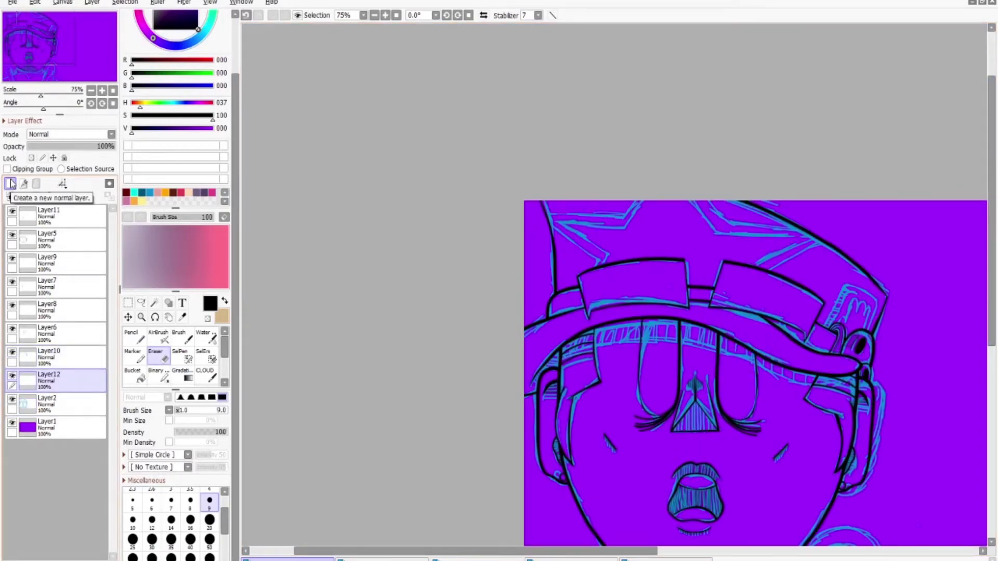
Ink the double outlines of the left part of the hat's star with the pencil, following the sketch
left_click(134, 337)
scroll(585, 255, "up", 3)
mouse_move(455, 133)
left_mouse_down()
mouse_move(688, 155)
mouse_move(723, 110)
left_mouse_up()
mouse_move(499, 166)
left_mouse_down()
mouse_move(695, 185)
mouse_move(754, 125)
mouse_move(627, 290)
mouse_move(489, 180)
mouse_move(616, 309)
left_mouse_up()
left_click_drag(466, 162, 600, 317)
scroll(601, 317, "up", 1)
Erase the star lines' overshooting ends at the hat band and at the star's left tip with the size 9 eraser
key("e")
left_click_drag(623, 424, 676, 403)
left_click_drag(338, 81, 361, 87)
left_click_drag(359, 143, 384, 161)
left_click_drag(353, 75, 372, 91)
left_click_drag(376, 148, 400, 177)
scroll(614, 291, "down", 1)
scroll(613, 291, "right", 3)
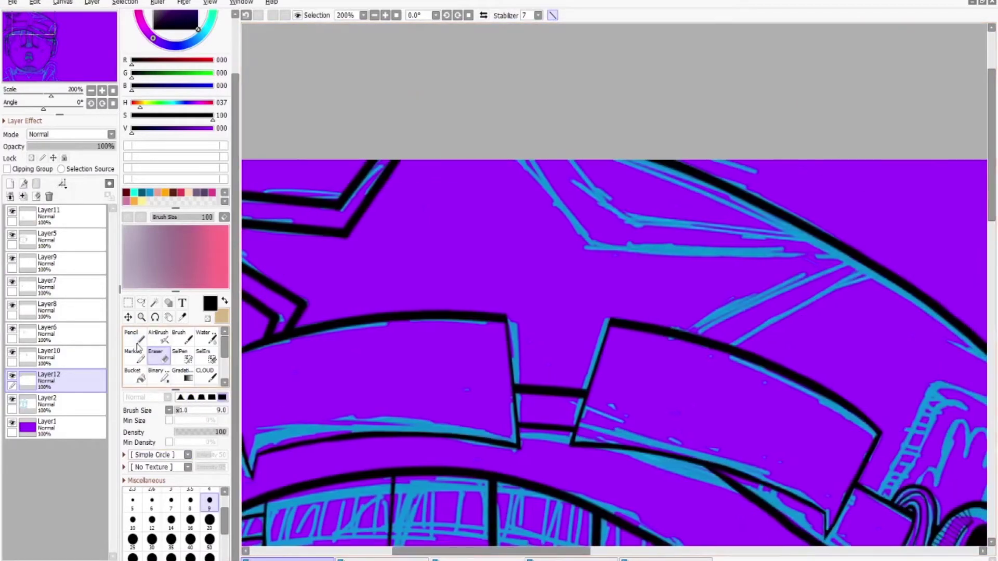
Ink the double outlines of the right part of the hat's star with the pencil, following the sketch
left_click(135, 337)
left_click_drag(519, 160, 590, 253)
left_click_drag(590, 254, 883, 251)
left_click_drag(670, 352, 891, 238)
left_click_drag(704, 365, 889, 264)
scroll(609, 267, "up", 2)
left_click(609, 268, "shift")
left_click(852, 269, "shift")
Erase the star lines' overshooting ends at the hat band and at the star's right tip with the size 9 eraser
key("e")
scroll(690, 419, "up", 1)
left_click_drag(650, 388, 694, 364)
left_click_drag(704, 405, 748, 378)
scroll(609, 192, "right", 3)
mouse_move(723, 208)
left_mouse_down()
mouse_move(719, 249)
mouse_move(694, 228)
left_mouse_up()
Ink the rounded outline of the ornament on the hat's right side and thin its right line with the size 9 eraser
scroll(973, 205, "down", 3)
scroll(975, 205, "up", 2)
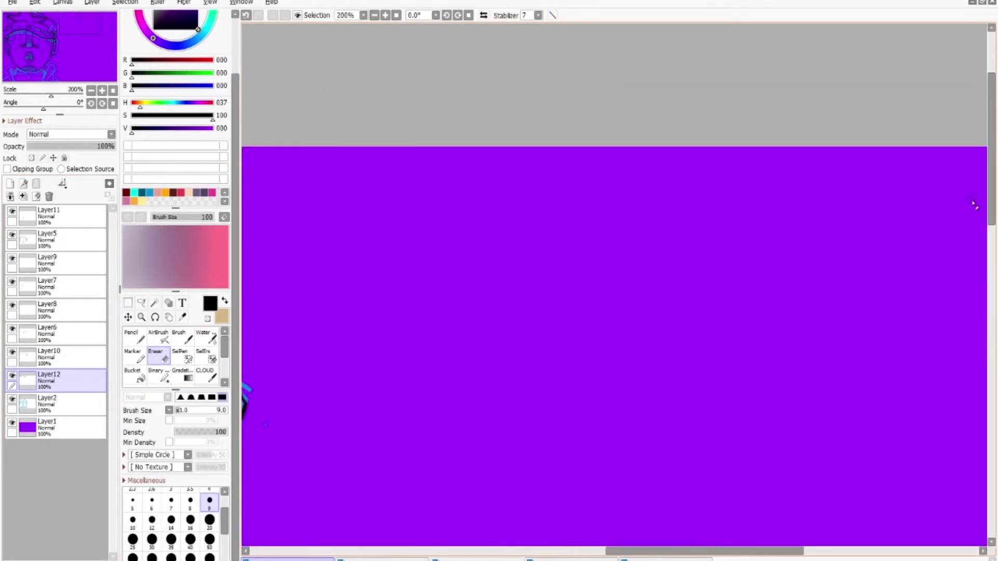
scroll(975, 205, "left", 5)
scroll(613, 291, "up", 1)
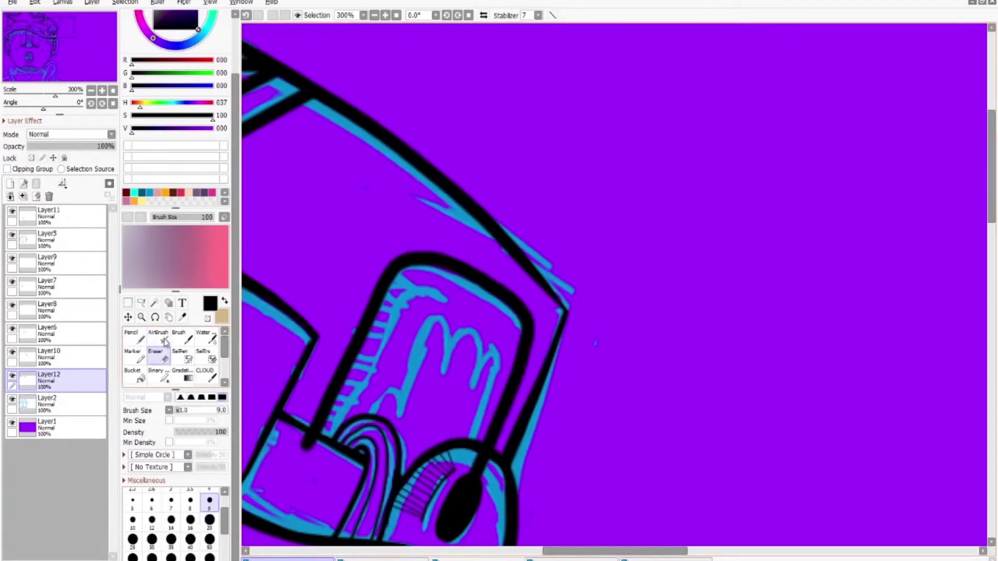
left_click_drag(382, 288, 334, 413)
scroll(472, 496, "up", 1)
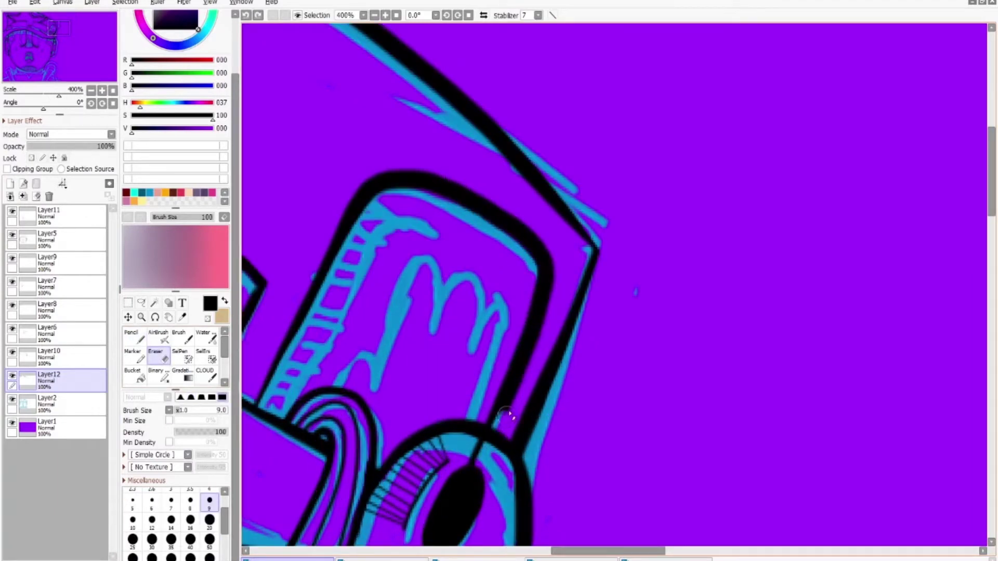
left_click_drag(486, 437, 544, 244)
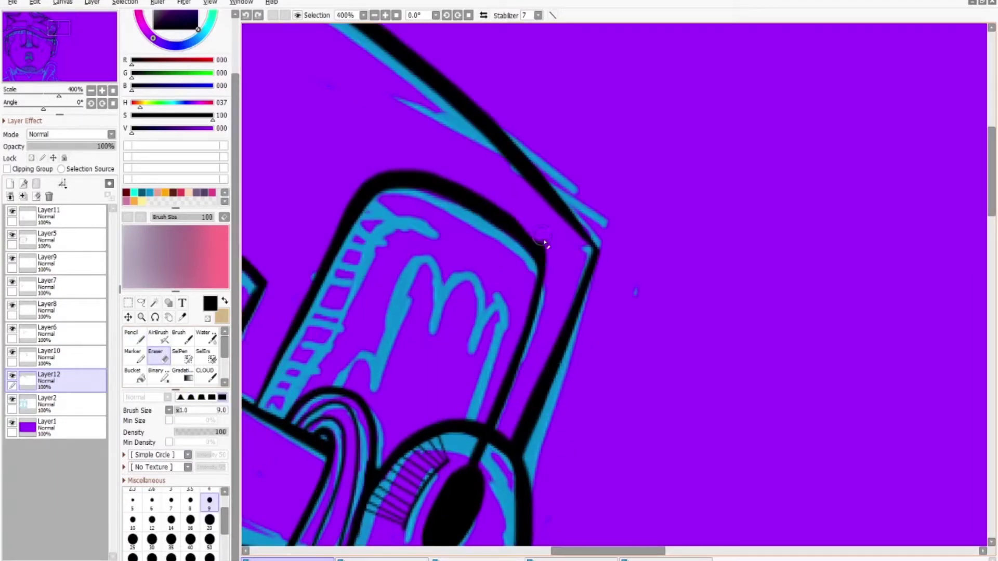
Ink the ornament's curved inner line with the size 1.5 pencil and hatch the strip beside it, hiding the sketch to check
key("n")
mouse_move(286, 429)
left_mouse_down()
mouse_move(350, 318)
mouse_move(440, 229)
left_mouse_up()
left_click_drag(321, 297, 348, 314)
key("ctrl+plus")
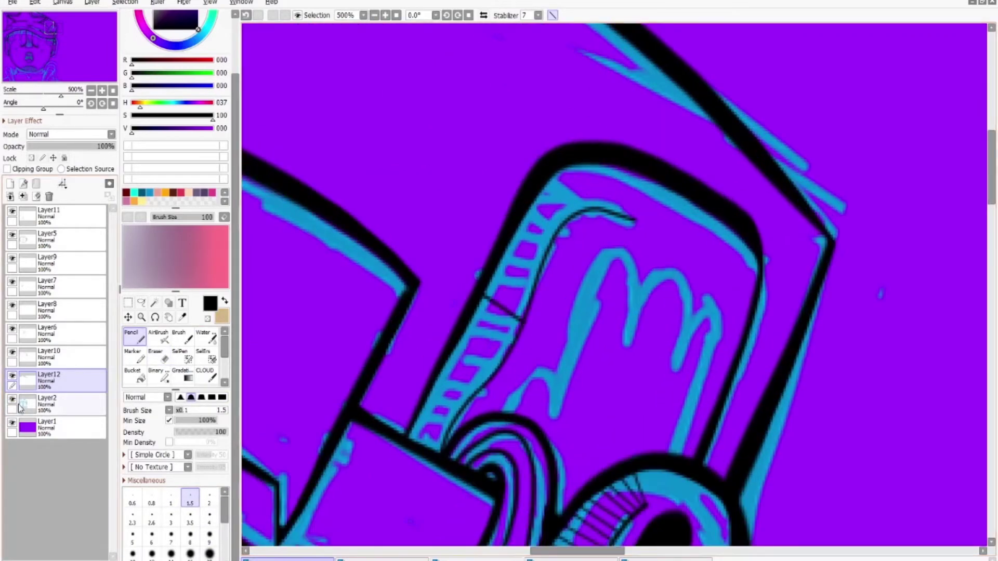
left_click(13, 400)
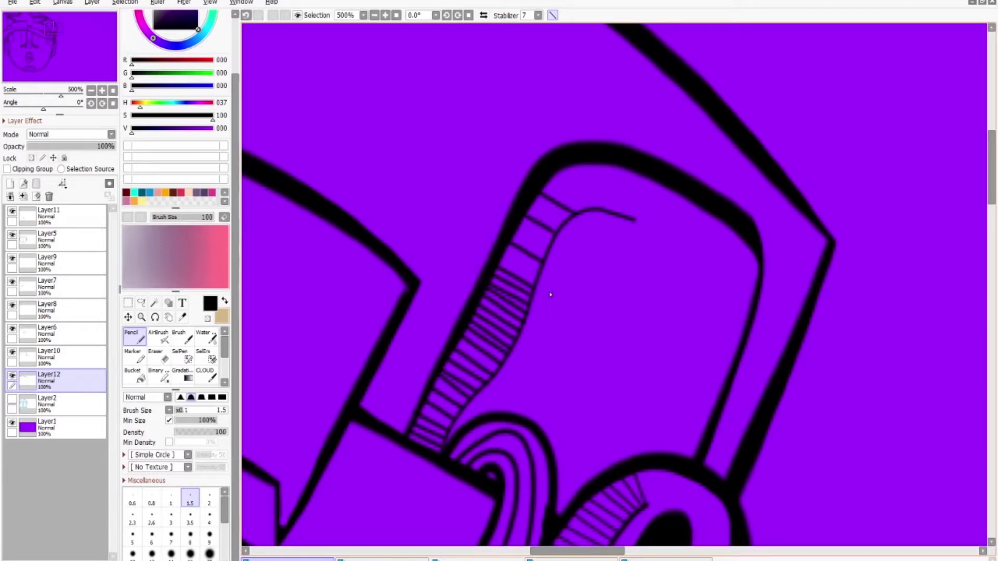
scroll(483, 189, "up", 1)
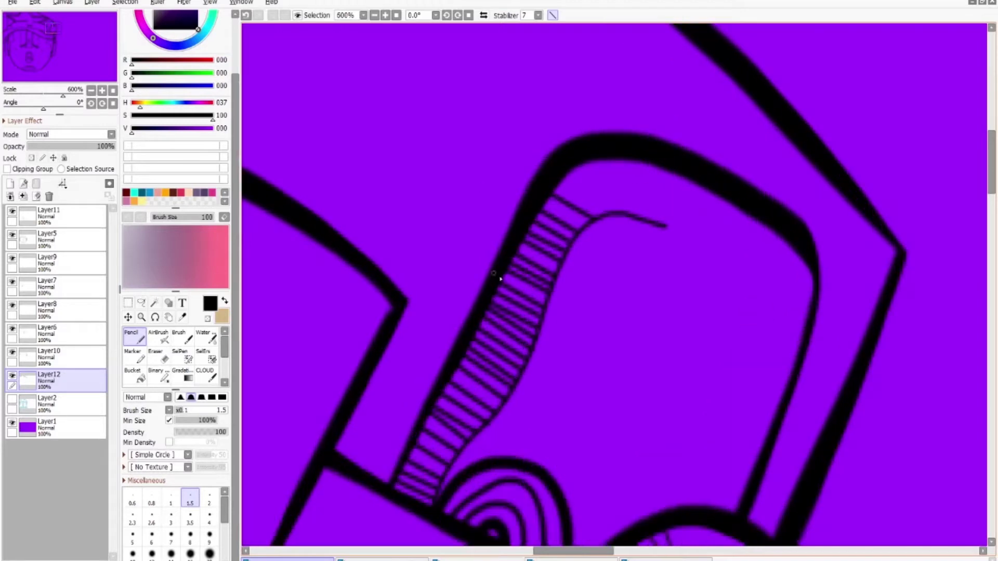
Show the sketch and ink the scalloped finger-like shape inside the ornament with the size 9 pencil
left_click(12, 400)
left_click(209, 535)
mouse_move(489, 496)
left_mouse_down()
mouse_move(574, 415)
mouse_move(754, 339)
left_mouse_up()
Hide the sketch and taper the inner ends of the scalloped shape to points with the size 4 eraser
key("e")
left_click(210, 506)
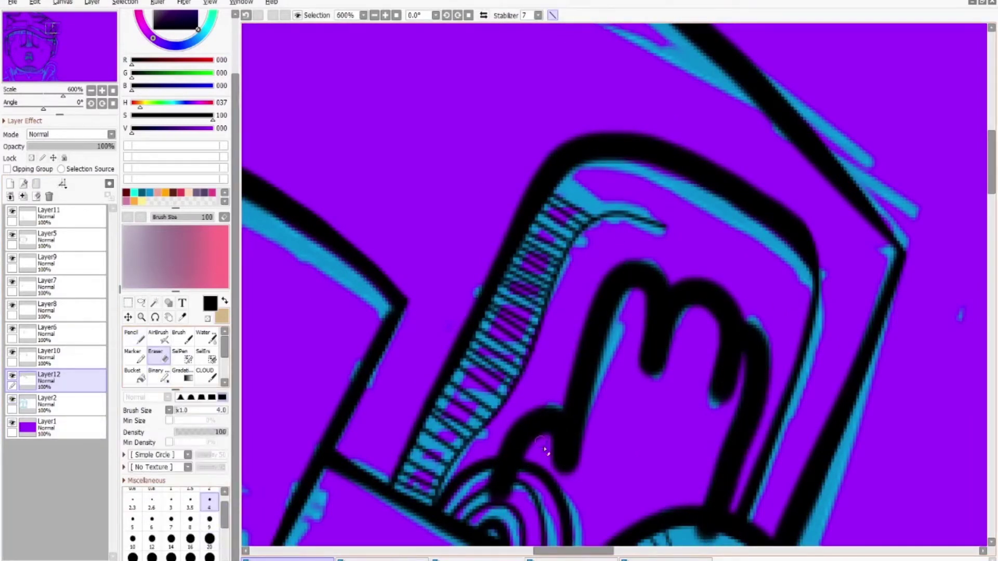
left_click(13, 400)
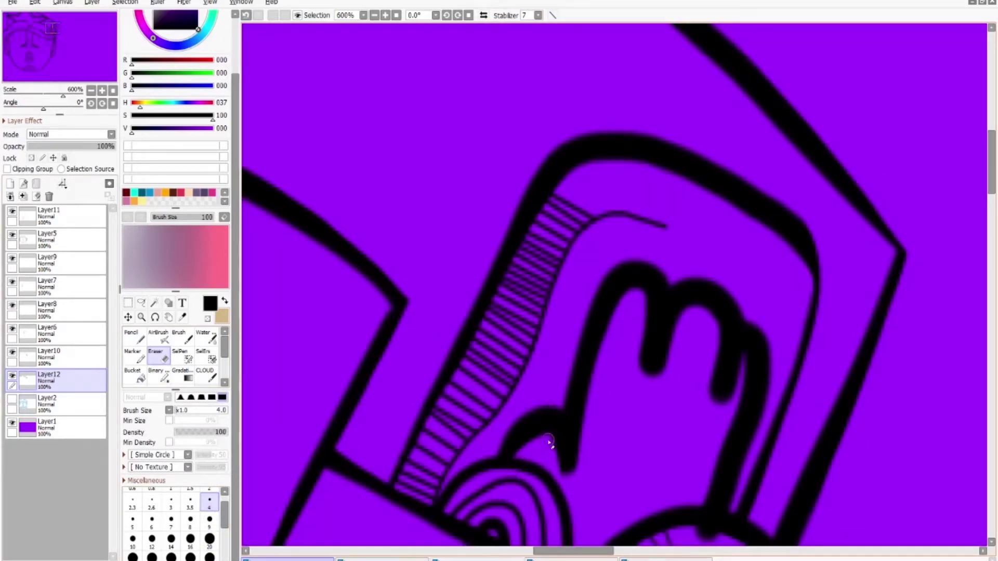
left_click_drag(592, 398, 572, 473)
left_click_drag(644, 291, 644, 358)
left_click_drag(713, 338, 728, 404)
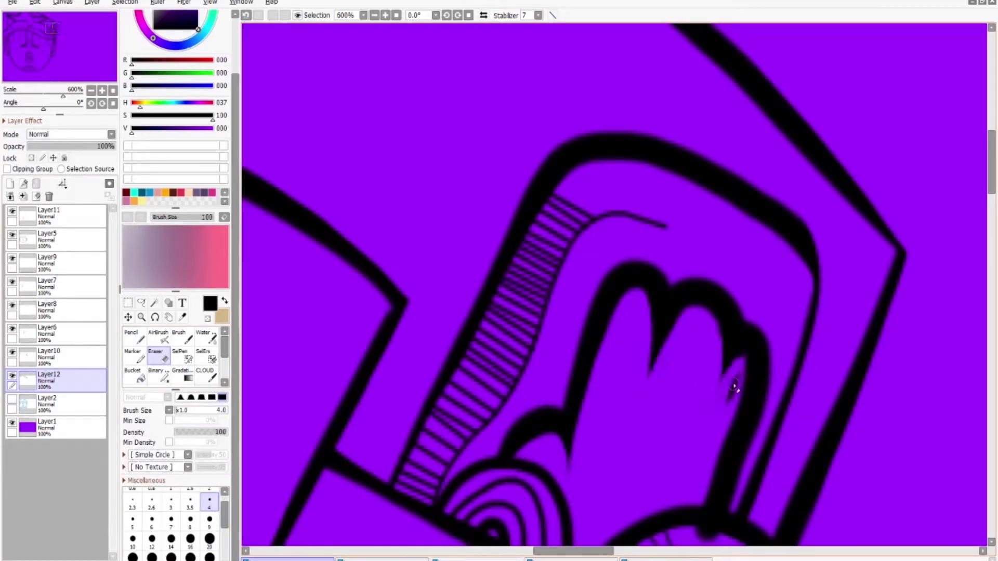
Thin the outer contour of the scalloped shape with the size 4 eraser, undoing strokes that cut wrongly
mouse_move(582, 312)
left_mouse_down()
mouse_move(735, 330)
mouse_move(708, 534)
left_mouse_up()
key("ctrl+z")
scroll(814, 267, "down", 2)
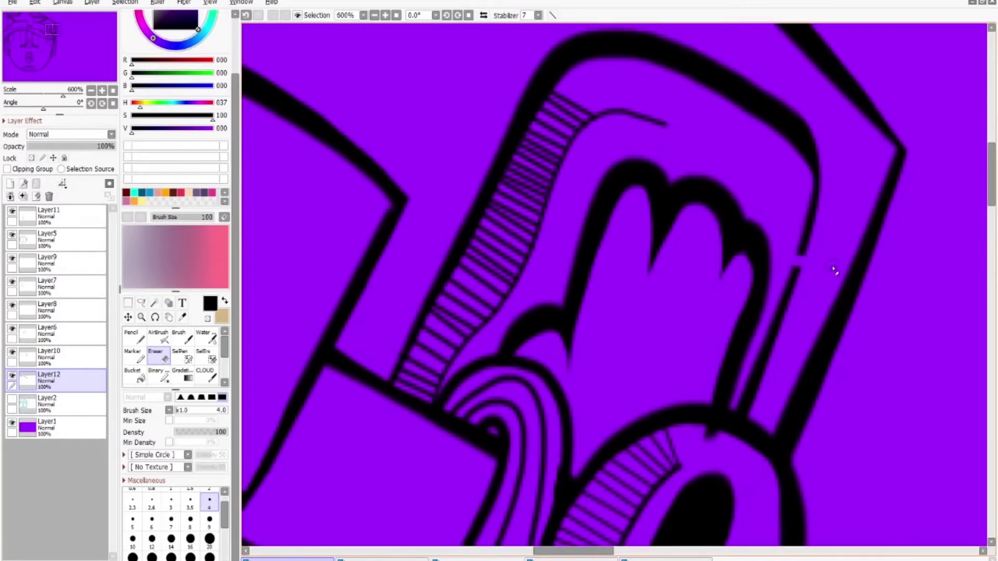
left_click_drag(654, 173, 717, 189)
key("ctrl+z")
mouse_move(606, 166)
left_mouse_down()
mouse_move(680, 183)
mouse_move(753, 405)
left_mouse_up()
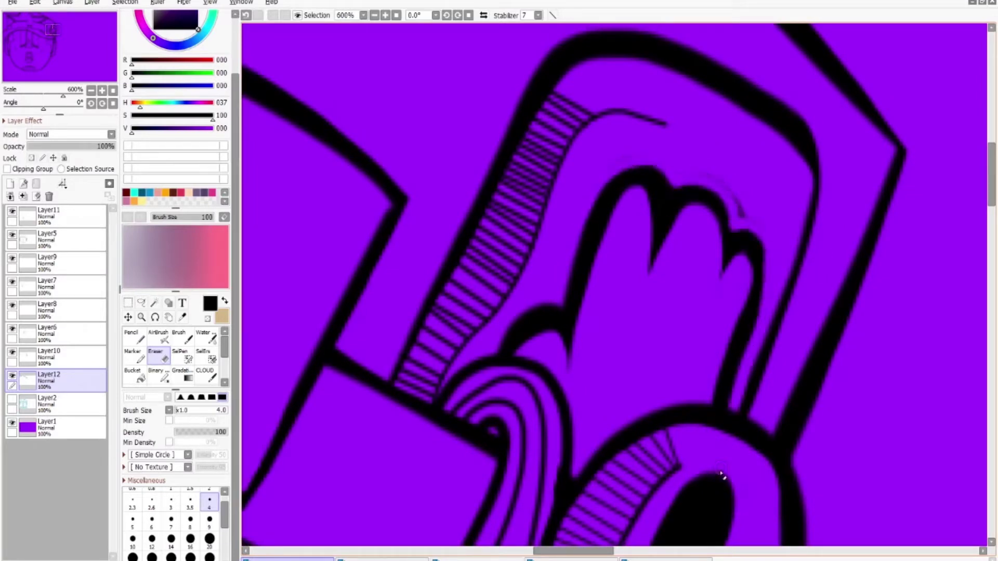
Slim the inner edges and points of the scalloped shape, reducing the eraser to size 2 for the fine cleanup
scroll(896, 218, "down", 5)
scroll(539, 252, "up", 5)
left_click_drag(514, 244, 539, 252)
left_click_drag(618, 104, 631, 194)
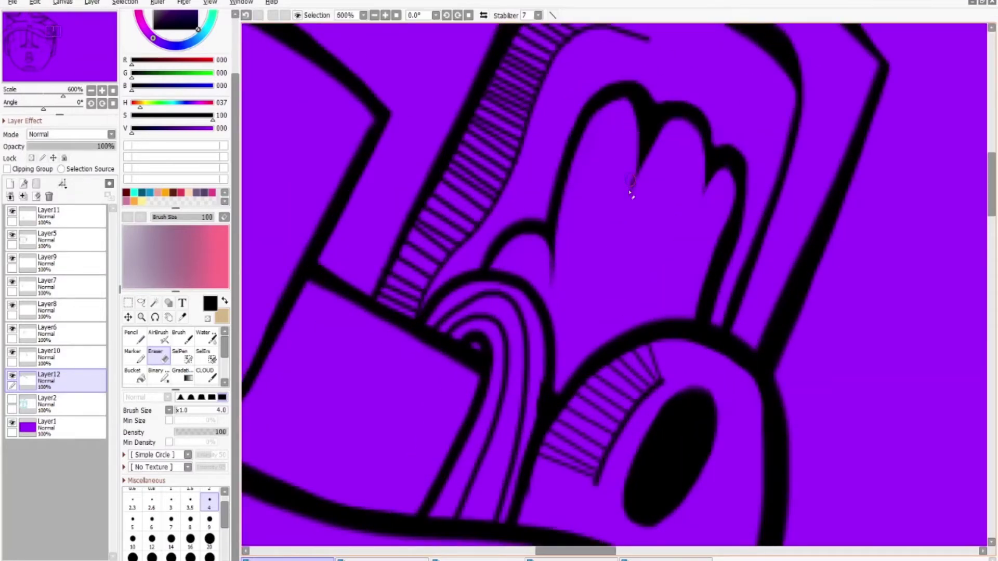
scroll(666, 156, "down", 5)
scroll(673, 122, "up", 6)
key("bracketleft")
key("bracketleft")
key("bracketleft")
key("bracketleft")
key("bracketleft")
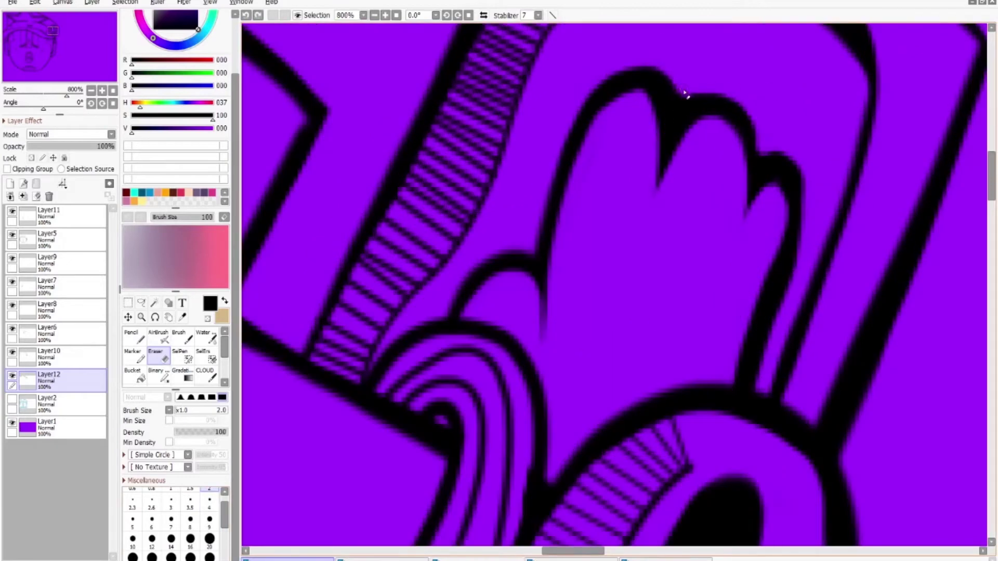
Fill the nose triangle with vertical hatching lines using the size 1 pencil
scroll(774, 121, "down", 8)
key("n")
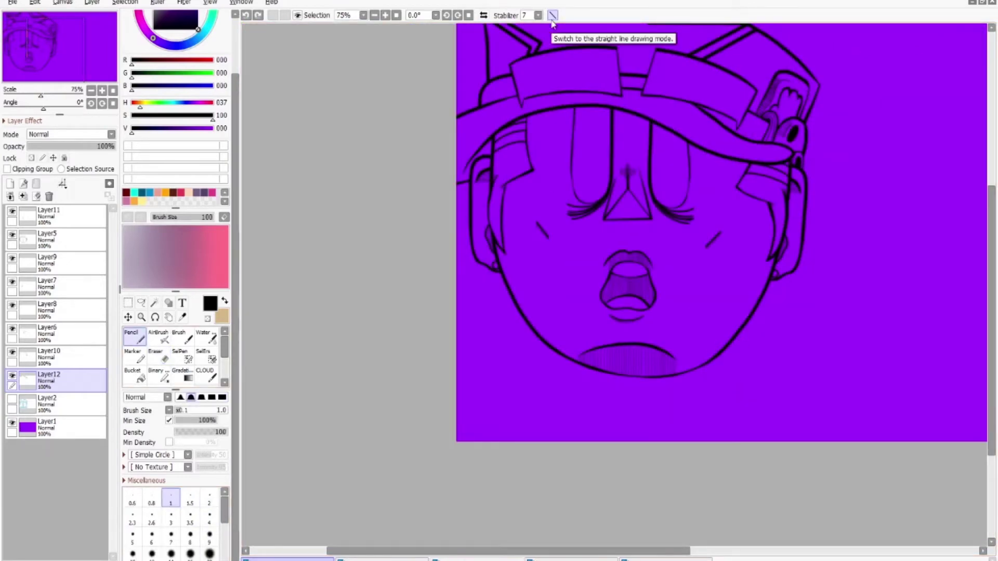
scroll(639, 177, "up", 6)
left_click_drag(507, 318, 508, 402)
left_click_drag(544, 275, 543, 402)
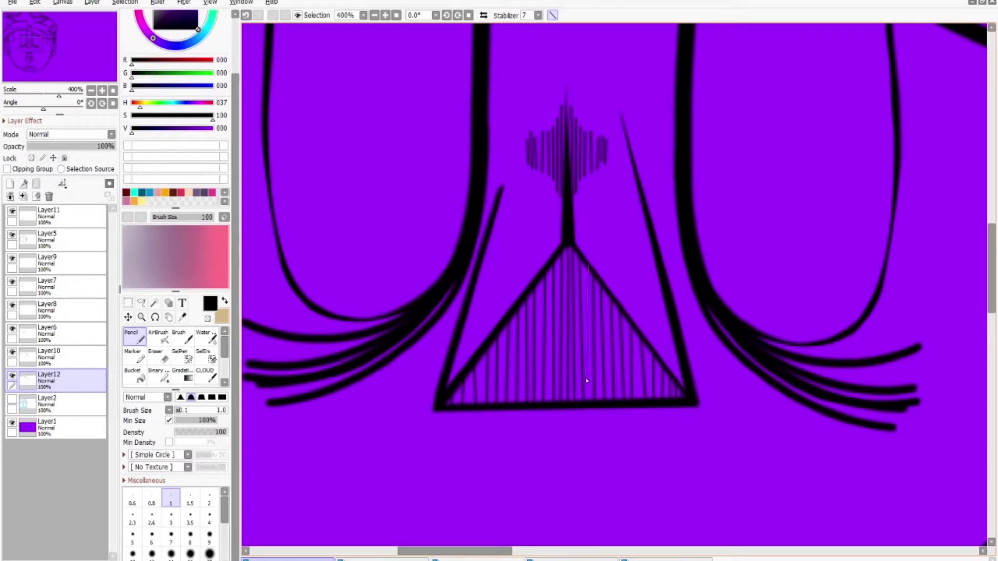
Draw a thin freehand shadow curve across the forehead beneath the hat brim with the size 1 pencil
scroll(587, 381, "down", 4)
scroll(805, 421, "up", 3)
scroll(710, 434, "down", 3)
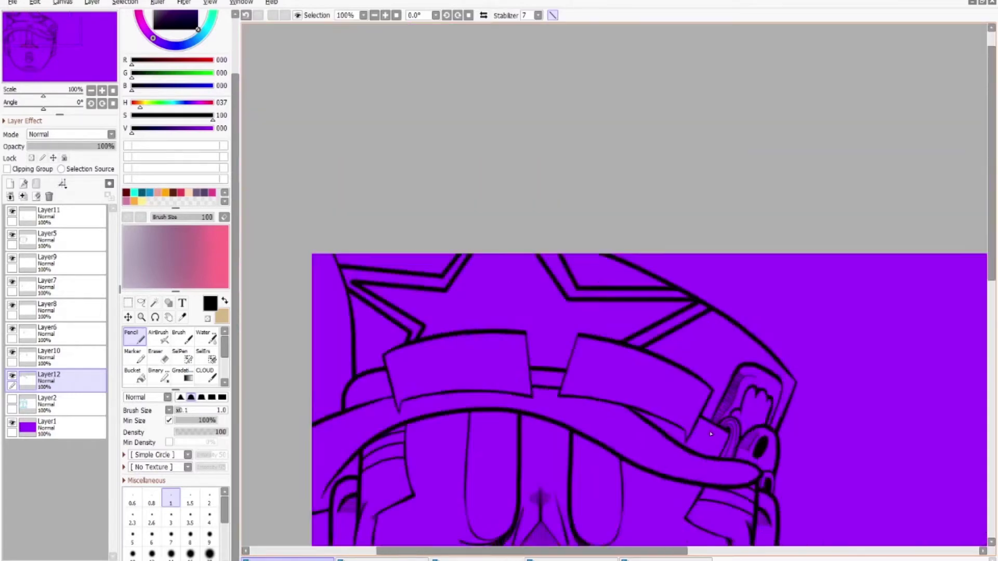
scroll(711, 433, "down", 1)
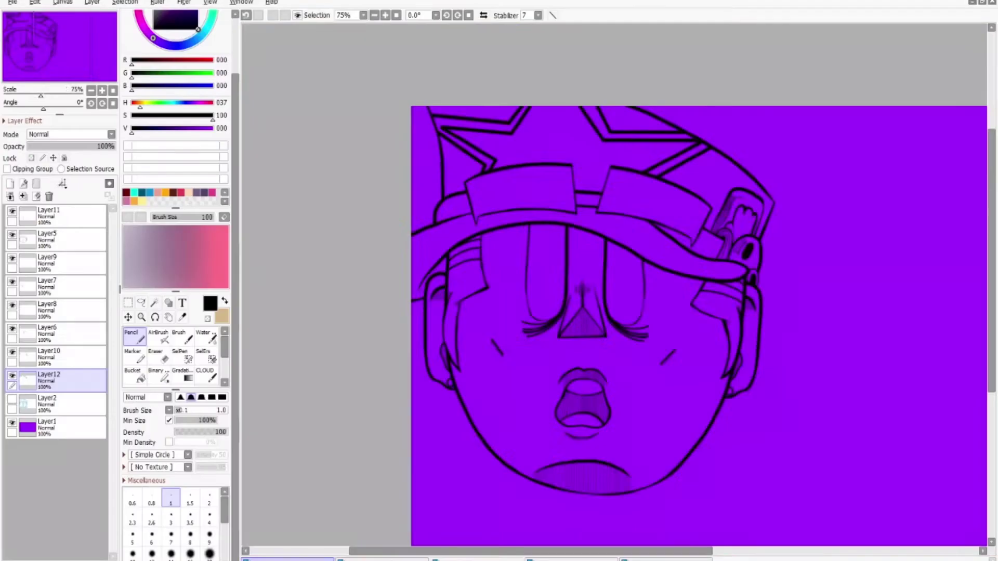
scroll(779, 297, "up", 3)
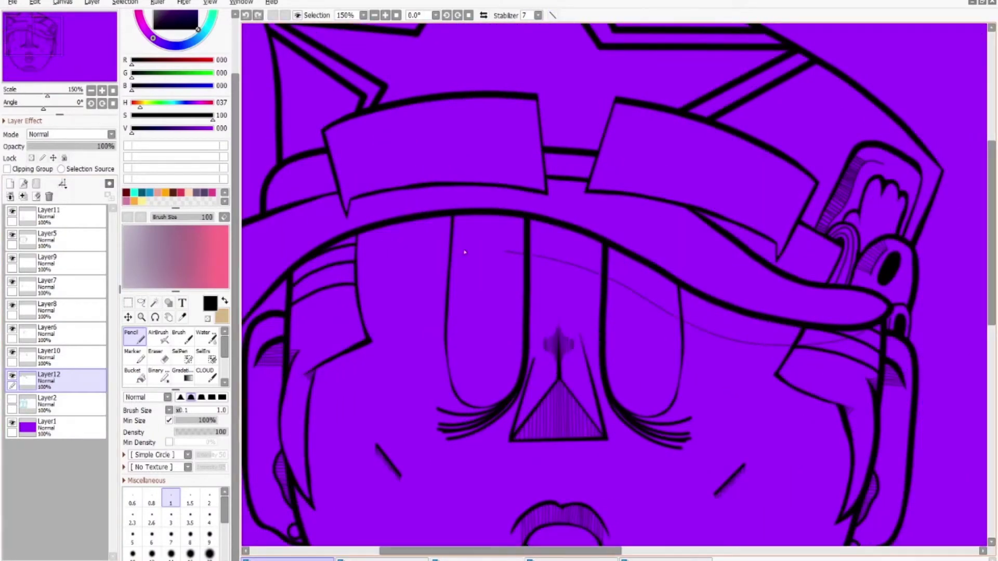
scroll(445, 339, "up", 2)
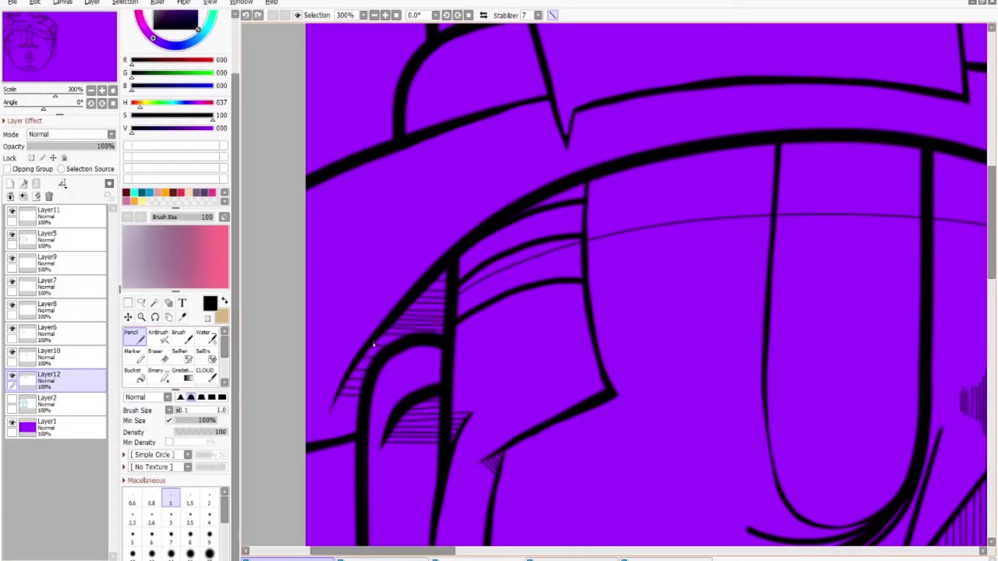
Add widely spaced straight hatch lines between the hat brim and the shadow curve across the whole forehead
scroll(363, 352, "down", 1)
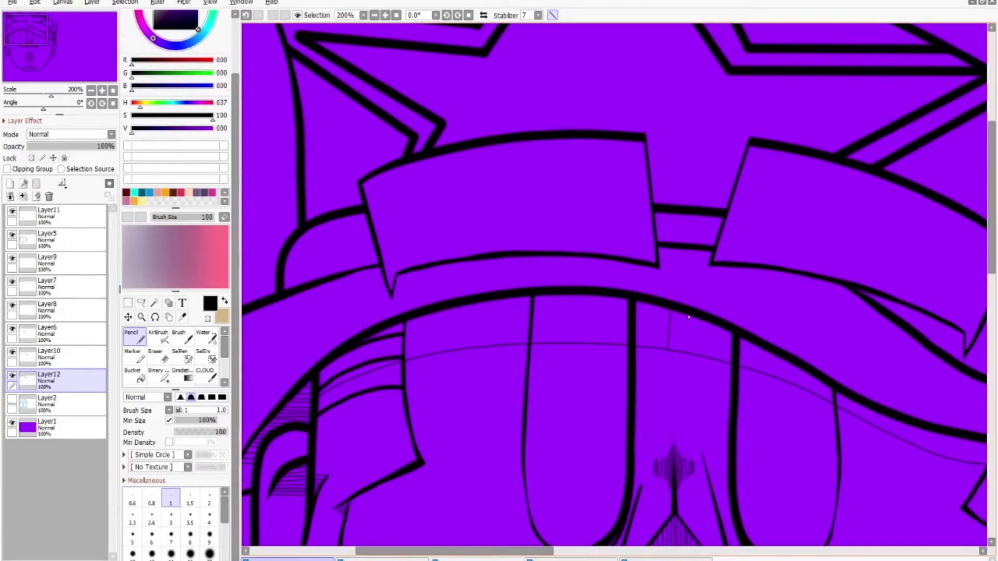
scroll(511, 383, "right", 3)
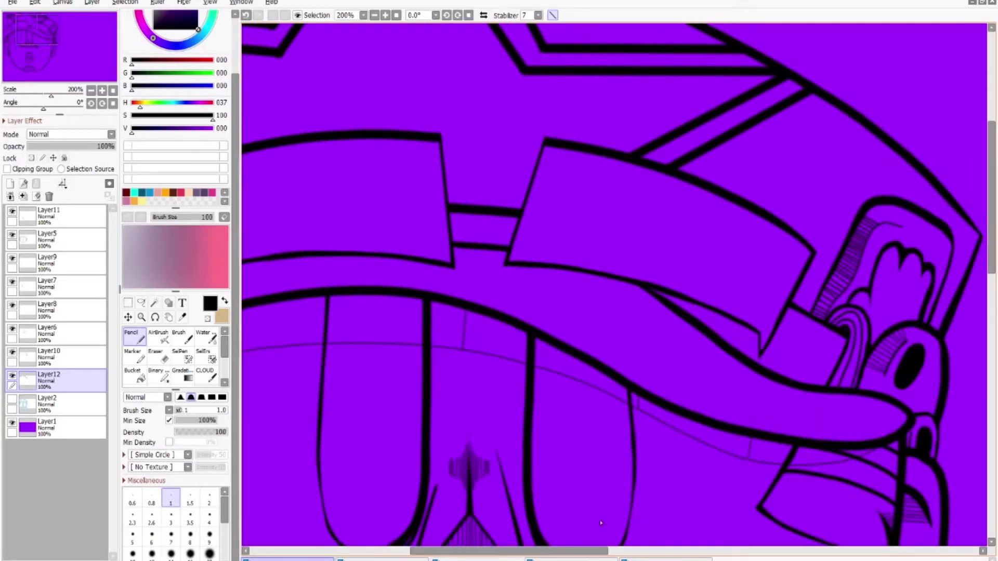
scroll(628, 428, "left", 3)
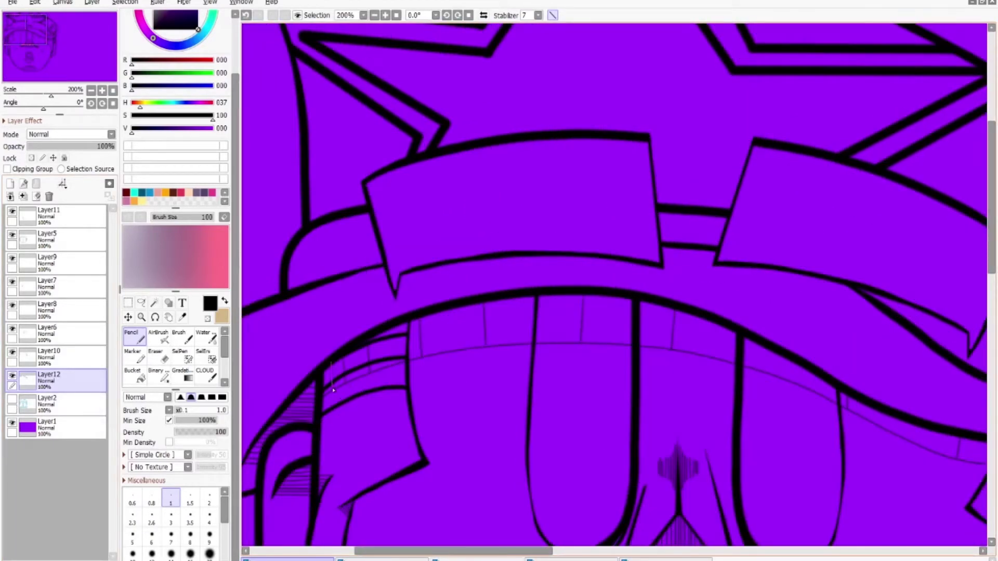
scroll(764, 448, "right", 3)
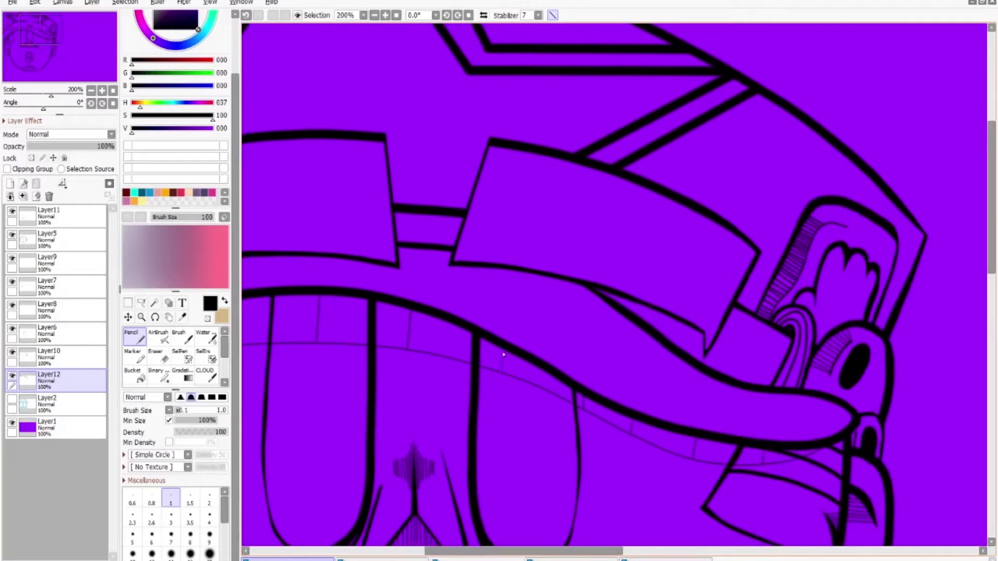
scroll(454, 349, "up", 2)
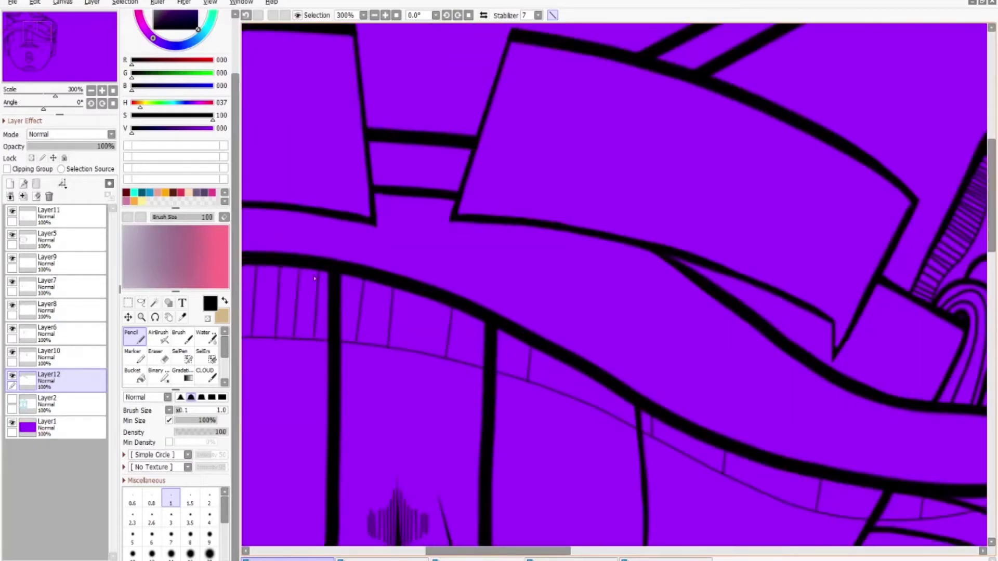
scroll(315, 279, "left", 6)
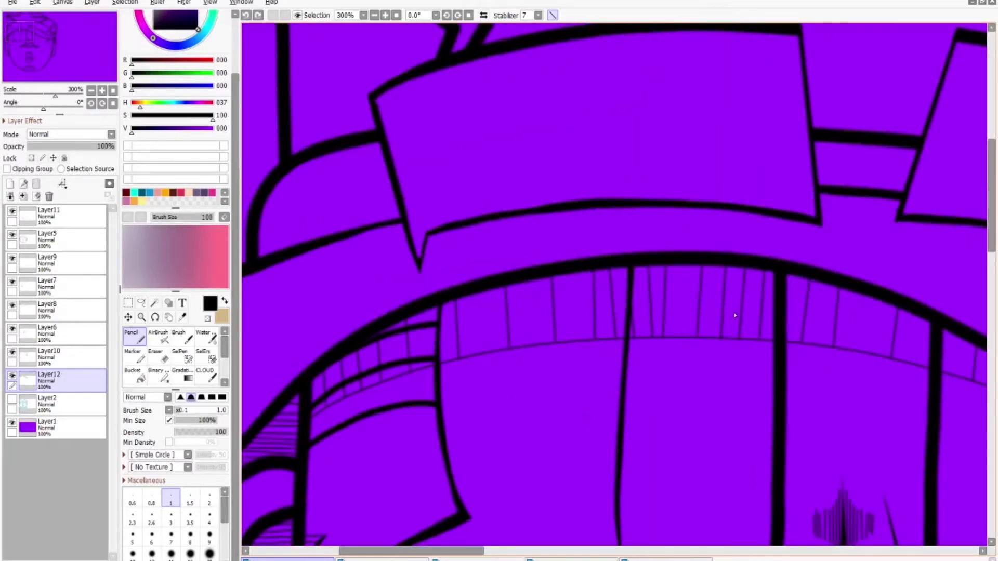
Fill in denser hatching in the middle and left part of the shadow strip under the hat brim
scroll(735, 316, "up", 1)
left_click_drag(728, 234, 732, 316)
scroll(727, 326, "up", 1)
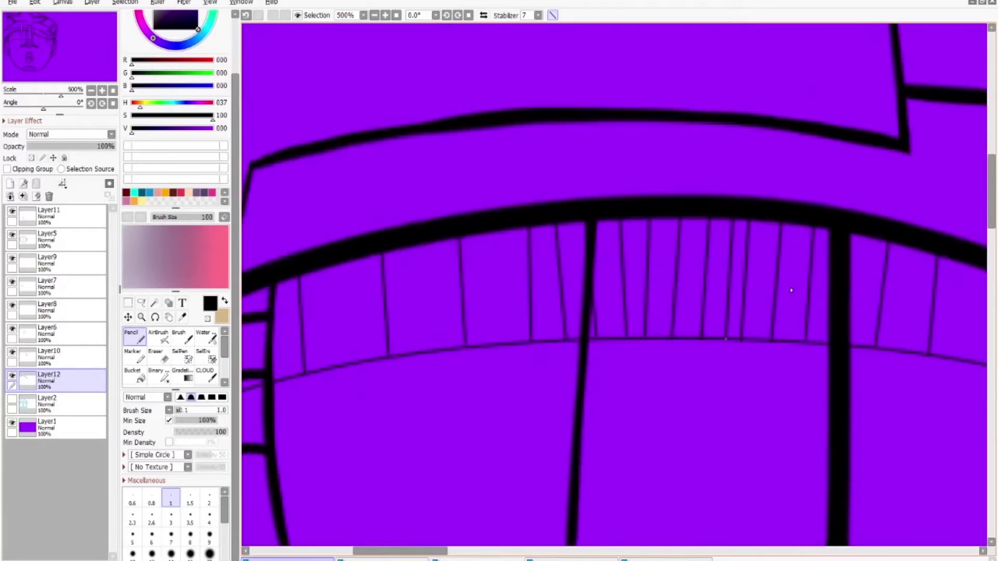
scroll(480, 274, "left", 3)
mouse_move(492, 234)
left_mouse_down()
mouse_move(502, 344)
mouse_move(540, 369)
left_mouse_up()
scroll(540, 369, "left", 2)
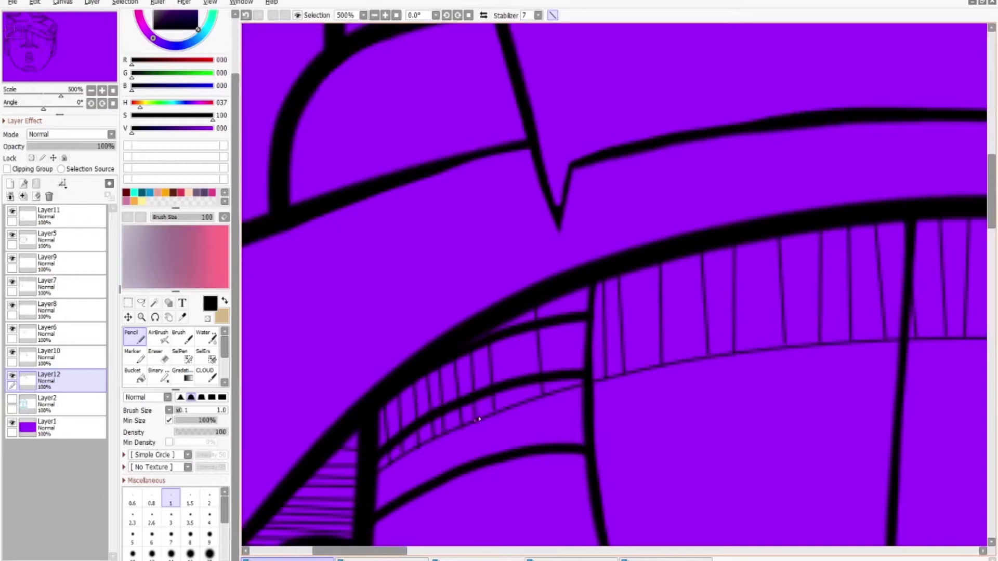
Continue the dense hatching along the right part of the brim's shadow strip to its end at the ear
scroll(718, 438, "right", 5)
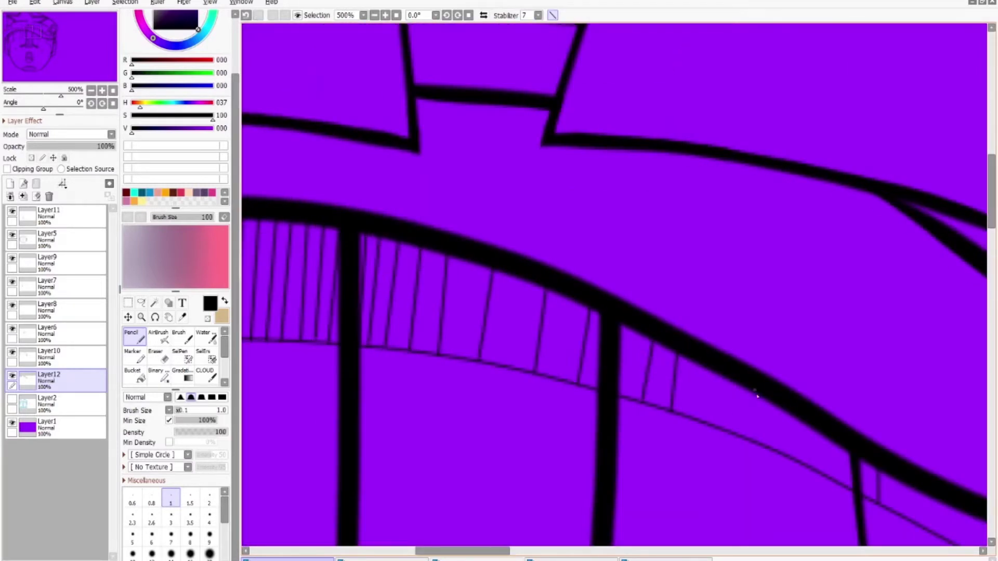
scroll(572, 287, "down", 2)
scroll(572, 287, "right", 3)
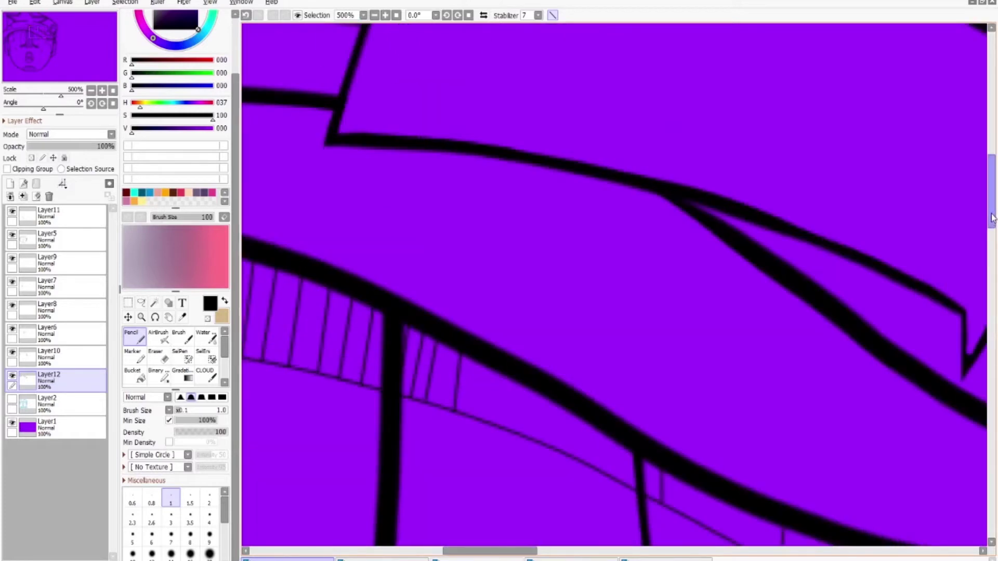
left_click_drag(568, 324, 572, 287)
scroll(340, 276, "right", 2)
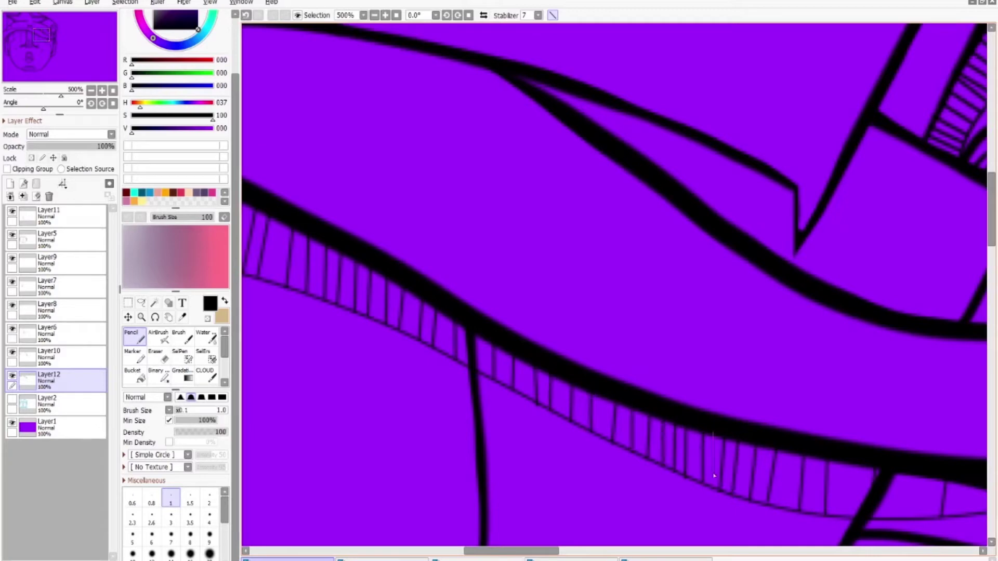
scroll(812, 508, "down", 2)
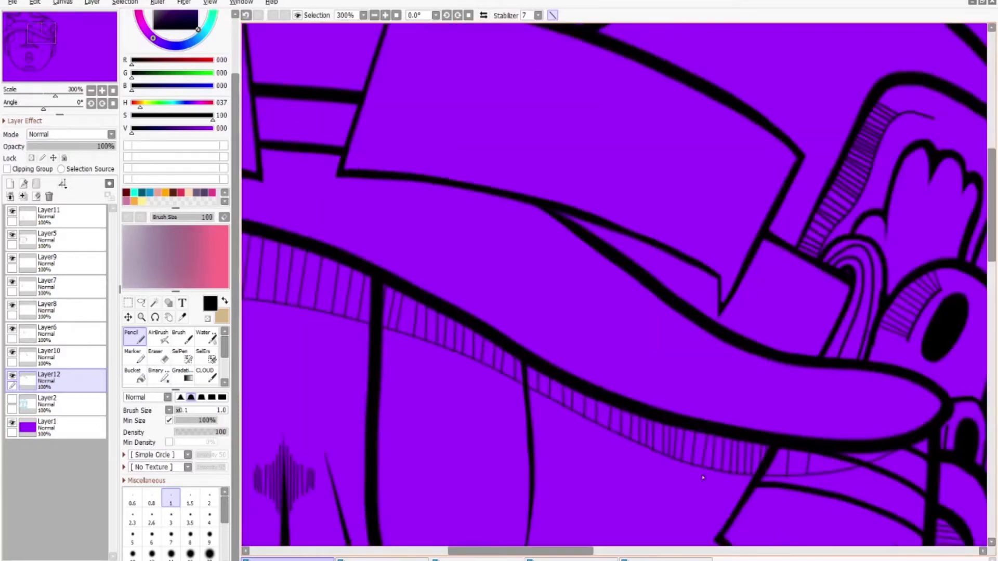
scroll(796, 470, "up", 1)
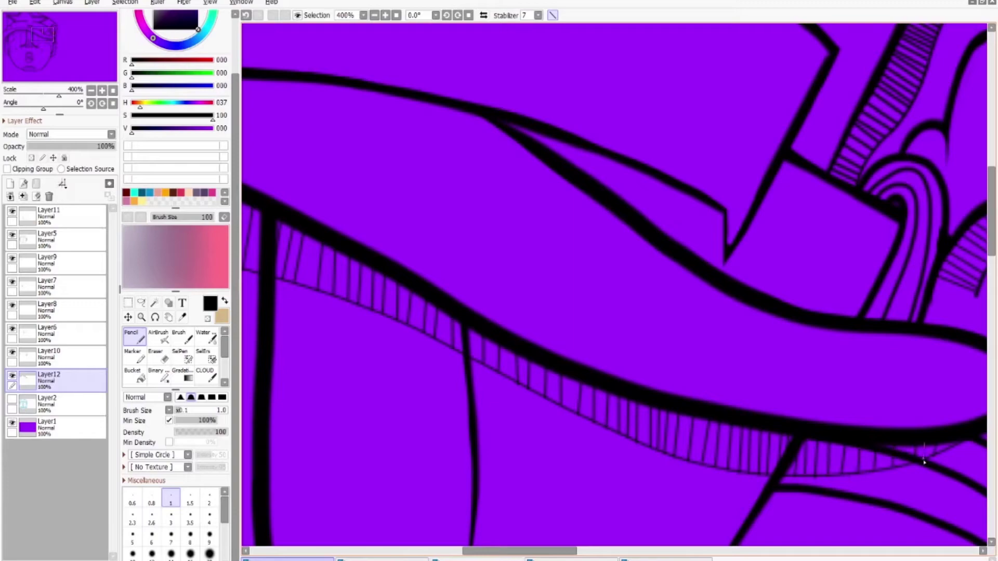
Show the sketch again and merge the separate line art layers into Layer12
scroll(945, 448, "down", 5)
left_click(12, 398)
left_click(11, 399)
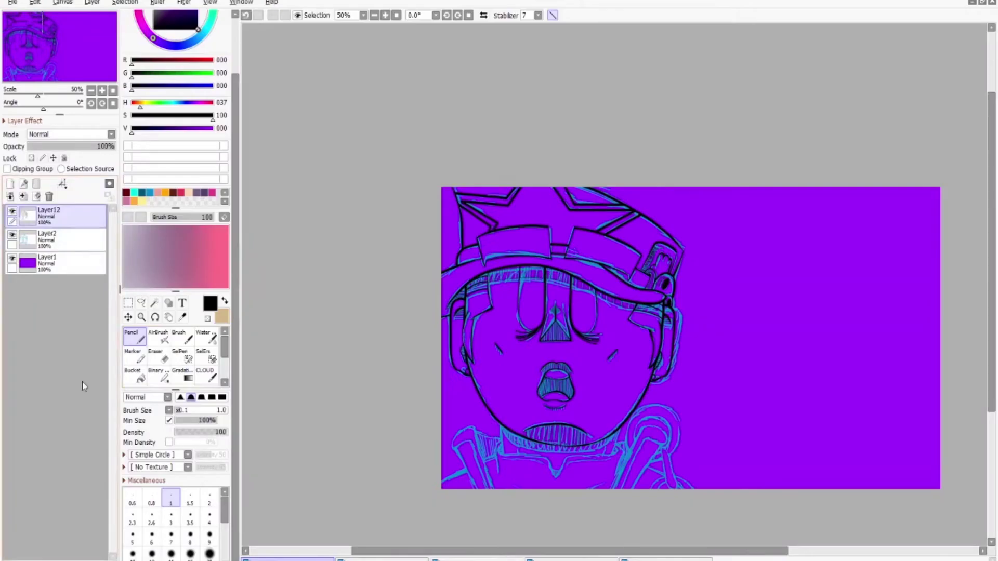
On a new layer below Layer12, ink the neck sides, small collar folds and pointed neckline with a size 9 pencil
left_click(10, 184)
left_click(209, 542)
scroll(973, 316, "up", 3)
left_click_drag(499, 307, 513, 424)
left_click_drag(865, 330, 835, 426)
left_click_drag(505, 388, 666, 489)
scroll(667, 490, "up", 1)
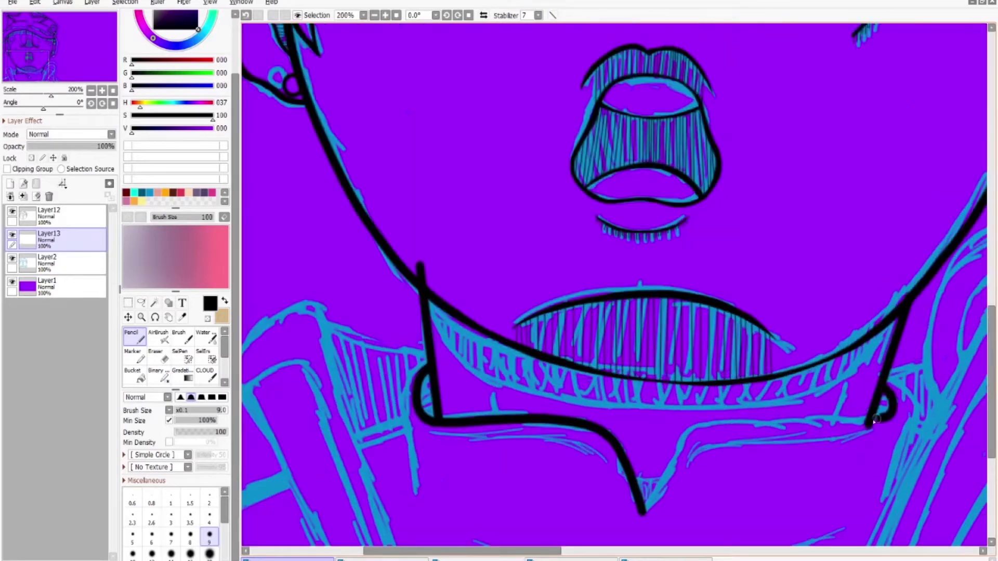
left_click_drag(886, 410, 645, 512)
Trim the overshooting ends of the neck and neckline strokes using eraser sizes 9, 4 and 3
key("e")
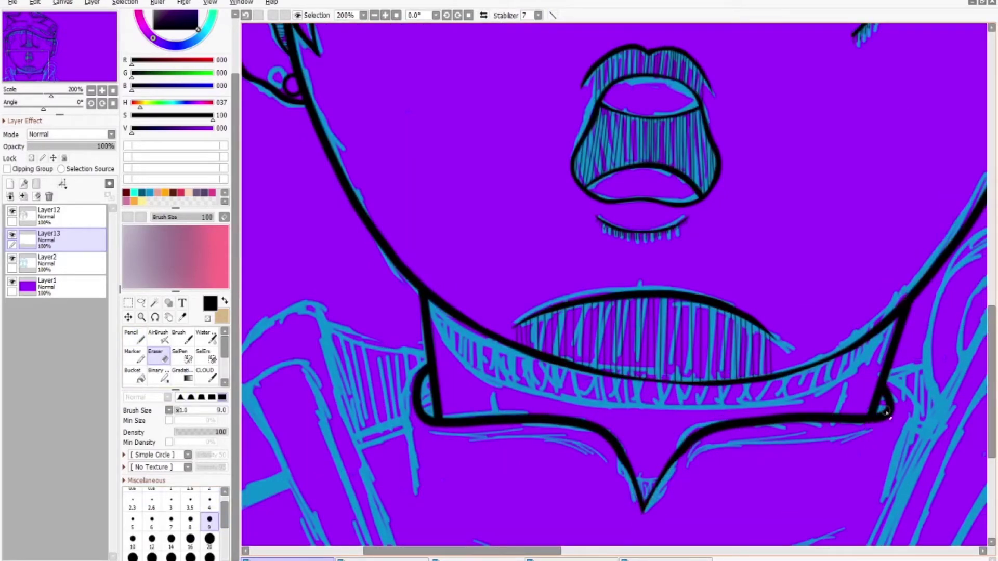
key("shift")
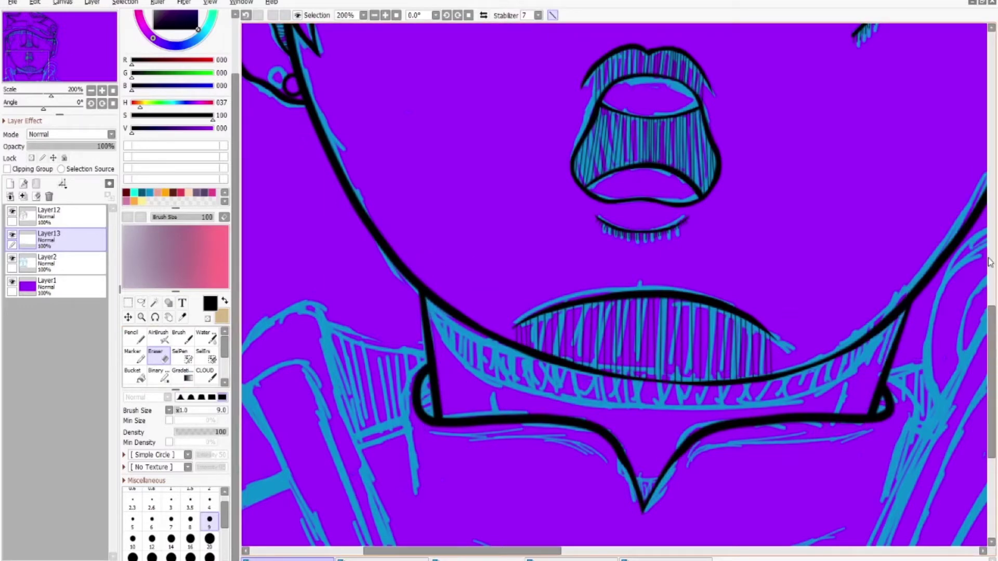
left_click(209, 500)
scroll(390, 376, "up", 3)
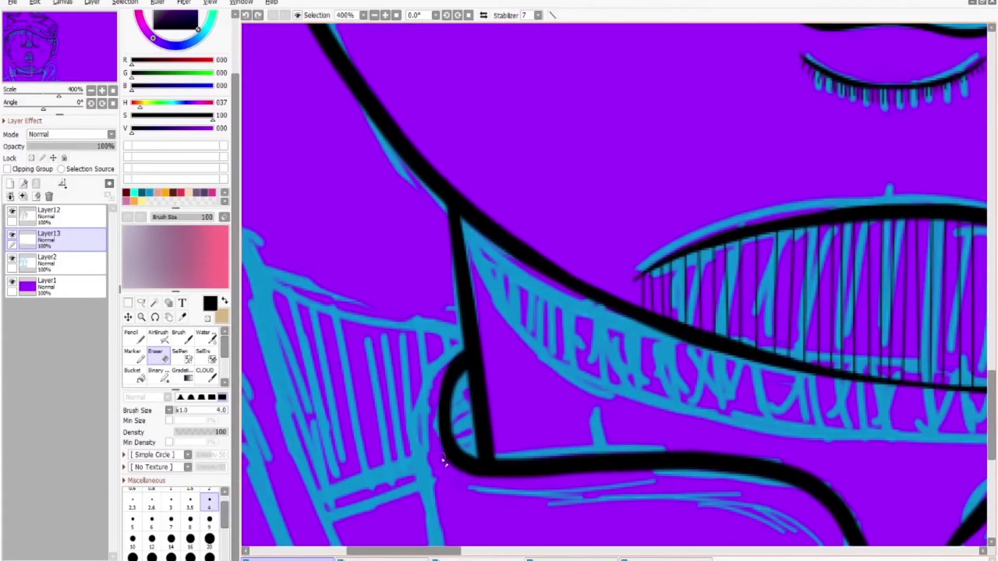
scroll(598, 483, "down", 4)
scroll(929, 371, "up", 3)
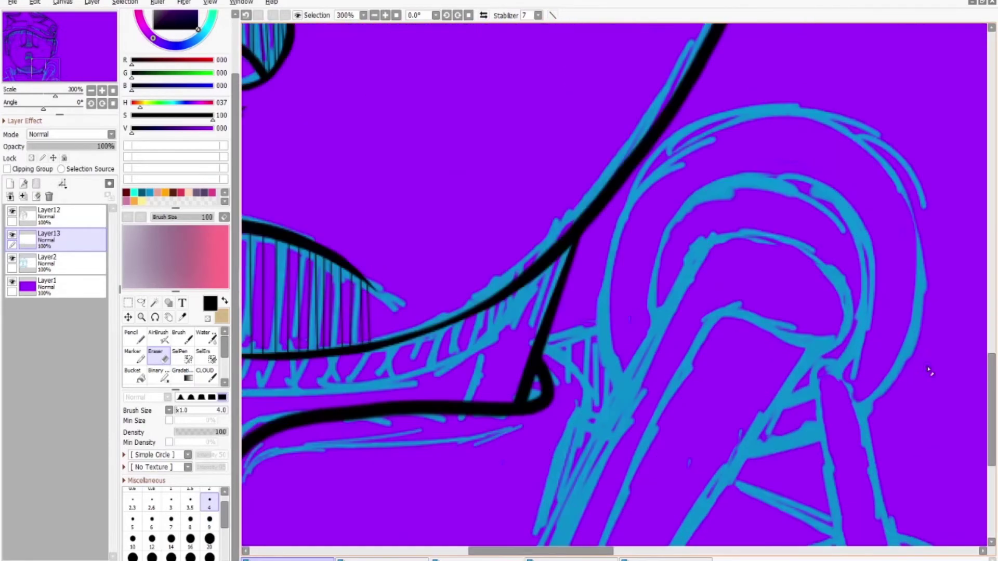
scroll(549, 362, "up", 2)
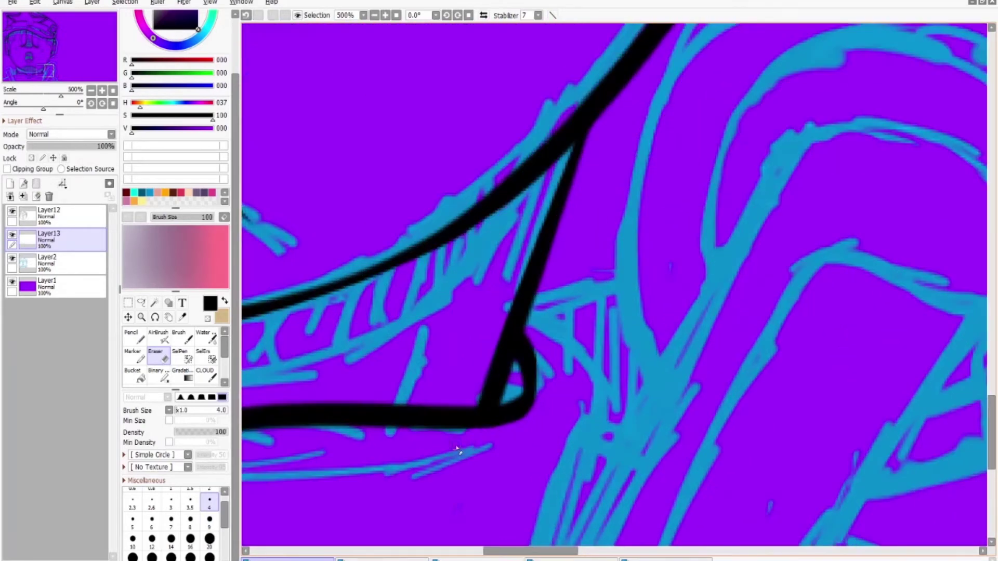
left_click(171, 500)
scroll(518, 384, "down", 3)
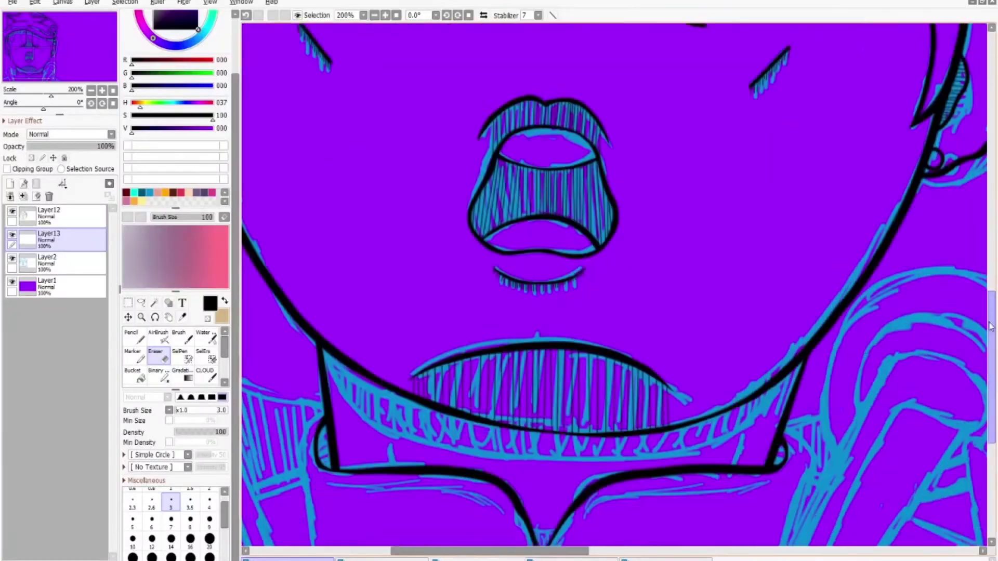
On a new layer below Layer13, ink the curved outer collar edges on both sides of the neck and clean them up
left_click_drag(990, 327, 990, 373)
left_click(133, 336)
left_click(10, 184)
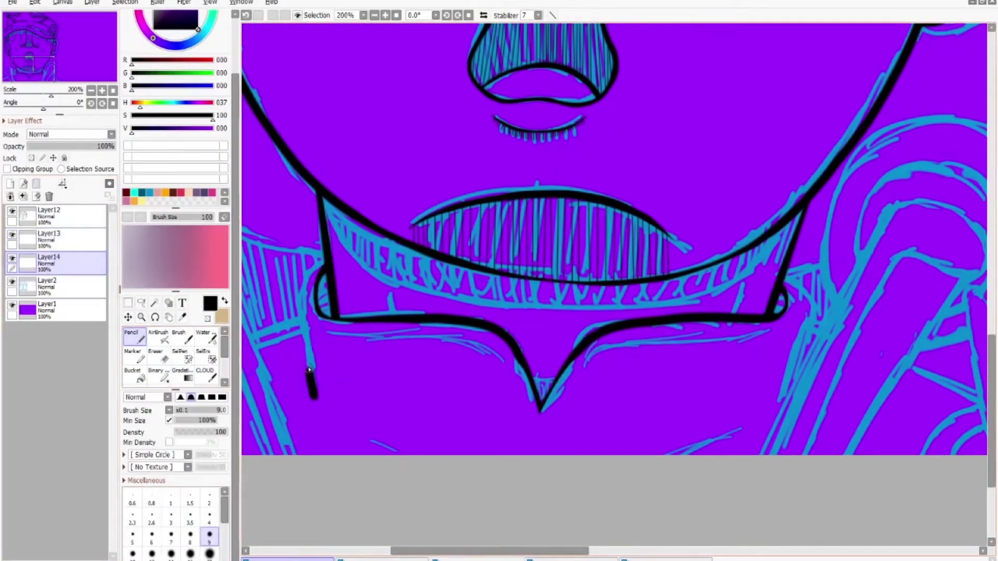
left_click_drag(340, 249, 311, 382)
key("e")
scroll(285, 294, "up", 2)
left_click_drag(421, 551, 528, 551)
key("n")
mouse_move(561, 184)
left_mouse_down()
mouse_move(531, 443)
mouse_move(587, 351)
left_mouse_up()
key("e")
scroll(587, 351, "down", 5)
On a new layer above Layer12, ink the rounded strap on the left shoulder
left_click(10, 183)
key("n")
mouse_move(429, 516)
left_mouse_down()
mouse_move(388, 420)
mouse_move(294, 384)
left_mouse_up()
left_click_drag(366, 424, 410, 518)
left_click_drag(307, 395, 369, 517)
Erase the stray line ends around the left shoulder strap
key("e")
left_click_drag(294, 338, 333, 392)
left_click_drag(529, 551, 470, 553)
scroll(506, 208, "up", 3)
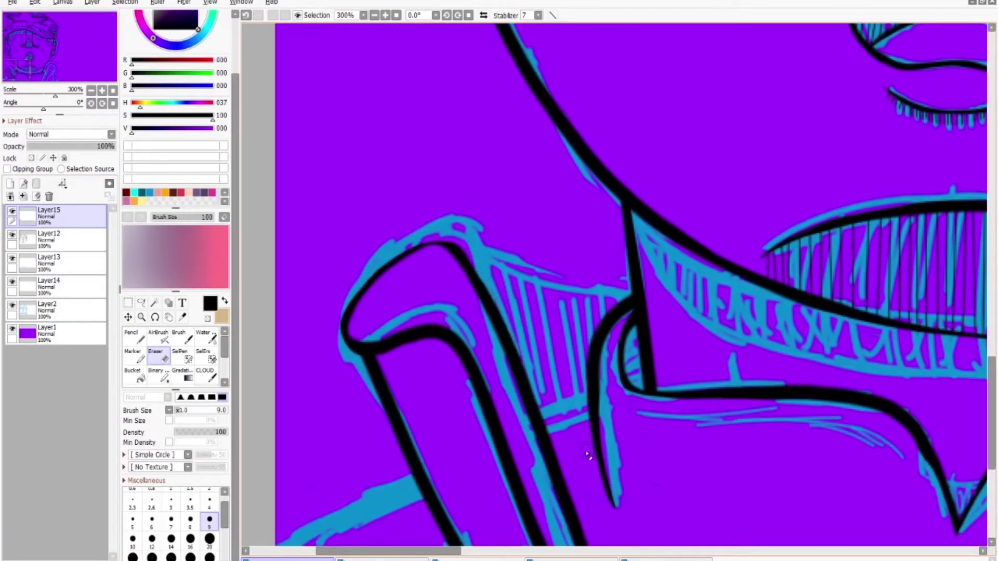
scroll(591, 452, "down", 3)
scroll(473, 369, "down", 3)
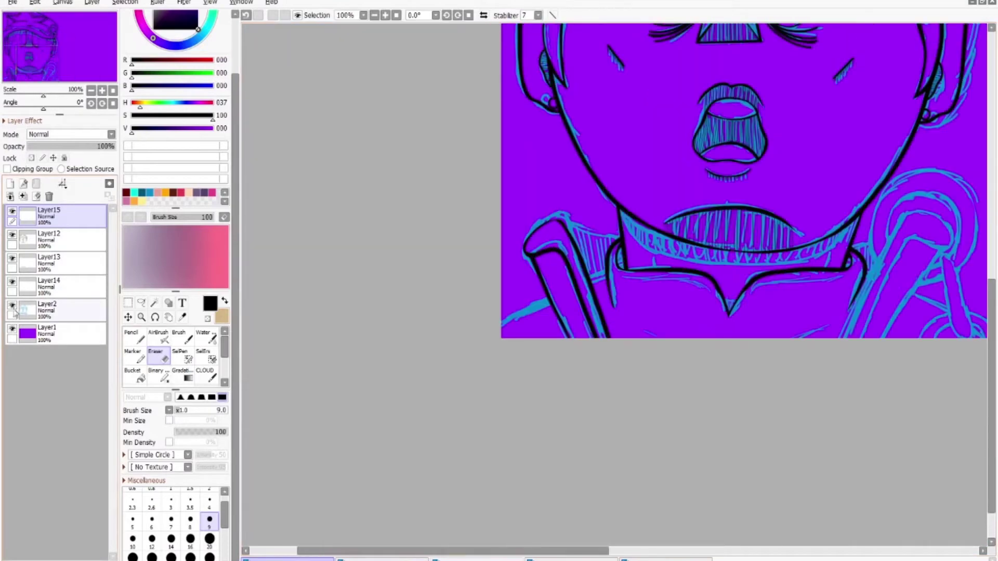
Duplicate the left strap onto its own layer, flip it horizontally and place it on the right shoulder
key("ctrl+t")
key("ctrl+v")
left_click(204, 541)
left_click(204, 541)
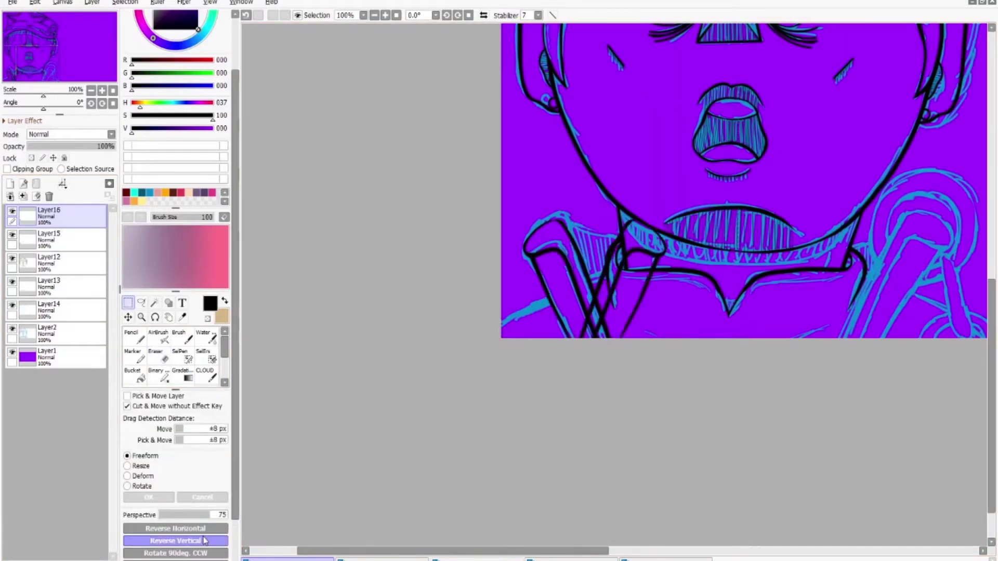
left_click(205, 541)
left_click_drag(675, 281, 899, 286)
On a new layer directly above the Layer2 sketch, ink the shoulder lines running behind both straps
left_click(11, 329)
left_click(52, 333)
left_click(11, 328)
left_click(9, 184)
left_click(136, 338)
scroll(348, 345, "right", 5)
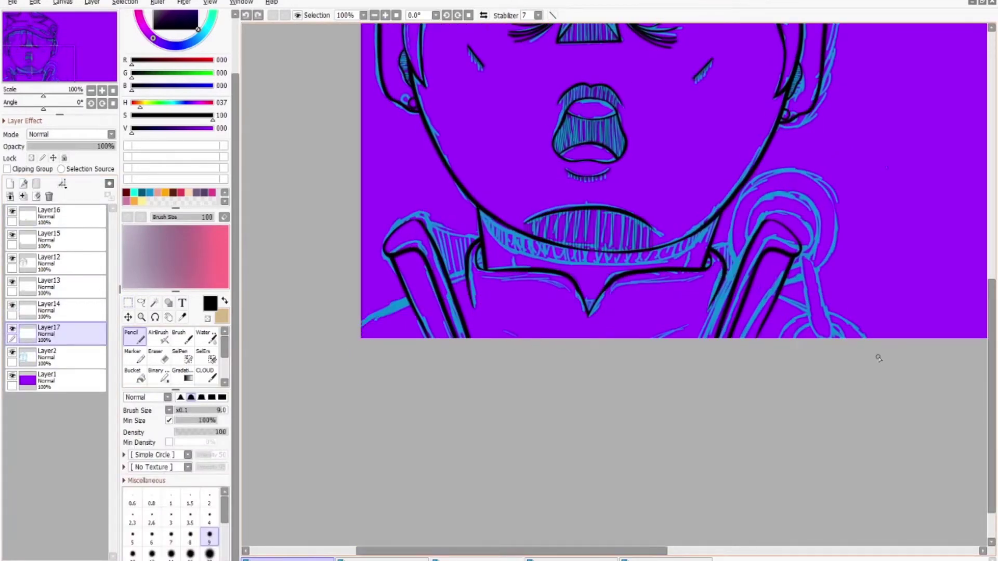
left_click_drag(431, 278, 801, 294)
Hide the Layer2 sketch and erase the shoulder line where it crosses the neck and collar, using a size 20 eraser
key("ctrl+plus")
key("e")
left_click(210, 539)
left_click_drag(362, 253, 673, 245)
left_click(11, 352)
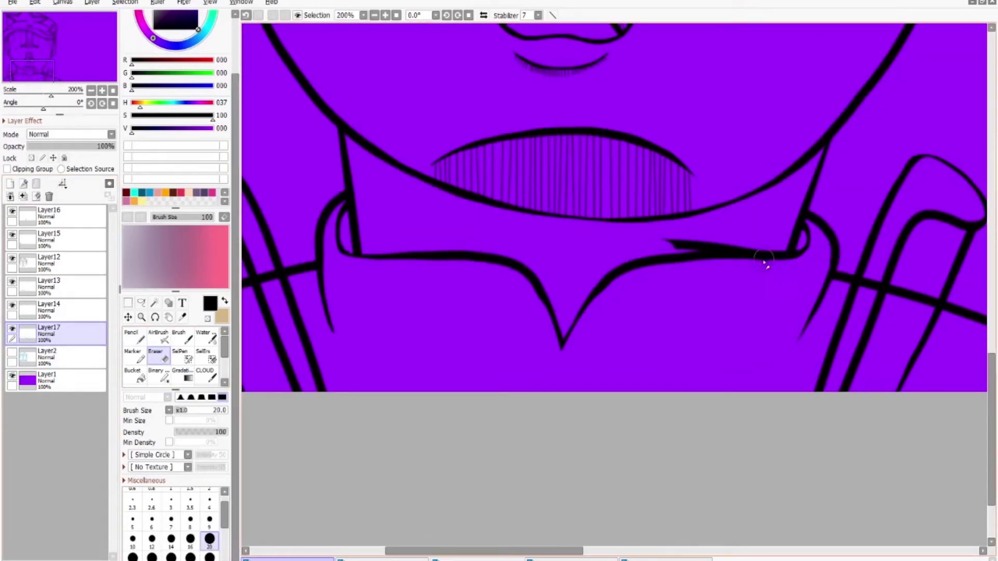
left_click_drag(764, 262, 668, 244)
Check the overall line art without the sketch, also in a flipped view, and show Layer2 again
key("h")
scroll(613, 260, "right", 5)
key("h")
scroll(801, 301, "up", 2)
key("ctrl+minus")
scroll(947, 229, "up", 5)
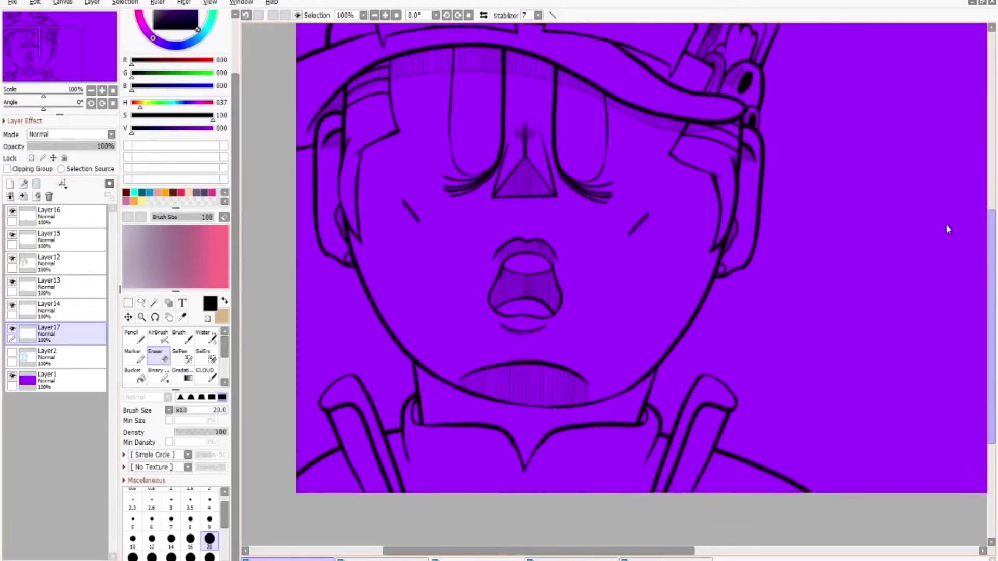
scroll(947, 229, "down", 1)
left_click(12, 352)
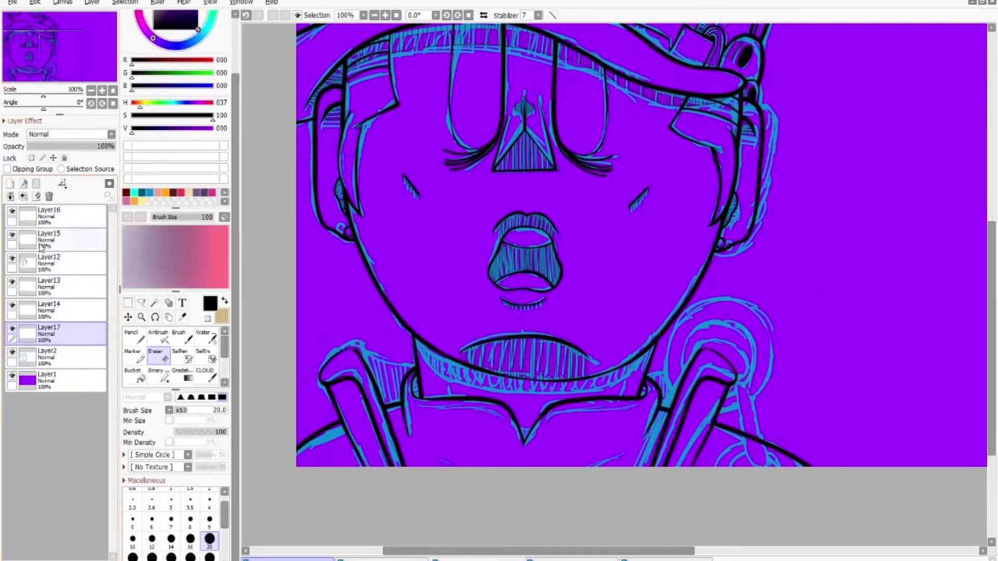
On a new layer above Layer15, ink two concentric circles around the top of the right strap with a size 9 pencil
left_click(50, 239)
left_click(10, 183)
left_click(134, 336)
key("ctrl+plus")
left_click_drag(605, 460, 577, 338)
key("ctrl+z")
scroll(808, 268, "down", 4)
key("ctrl+plus")
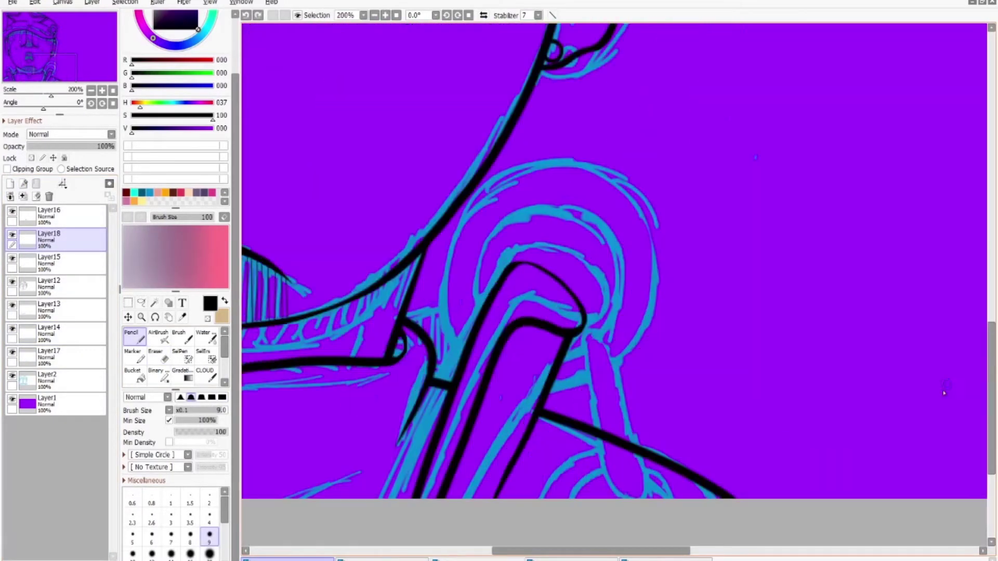
key("ctrl+minus")
mouse_move(774, 257)
left_mouse_down()
mouse_move(803, 221)
mouse_move(889, 322)
mouse_move(658, 288)
left_mouse_up()
mouse_move(670, 216)
left_mouse_down()
mouse_move(720, 291)
mouse_move(623, 281)
mouse_move(704, 258)
mouse_move(644, 323)
mouse_move(735, 314)
mouse_move(676, 359)
left_mouse_up()
Erase the parts of the circles that overlap the right strap
key("e")
key("ctrl+plus")
key("ctrl+plus")
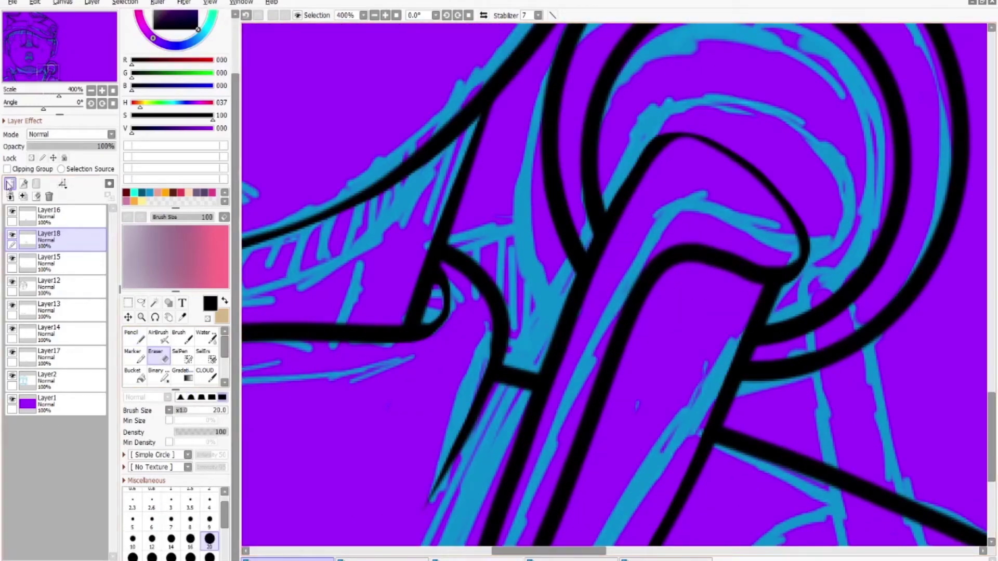
On a new layer above Layer18, ink a long narrow oval hanging from the lower right of the ring
key("ctrl+shift+n")
key("n")
scroll(949, 421, "down", 5)
mouse_move(598, 498)
left_mouse_down()
mouse_move(572, 182)
mouse_move(661, 499)
left_mouse_up()
Erase the ring lines on Layer18 that run through the narrow oval, using a size 9 eraser
key("e")
key("ctrl+z")
key("ctrl+y")
key("bracketleft")
key("bracketleft")
key("bracketleft")
key("bracketleft")
key("bracketleft")
key("ctrl+z")
key("ctrl+y")
key("ctrl+z")
key("ctrl+y")
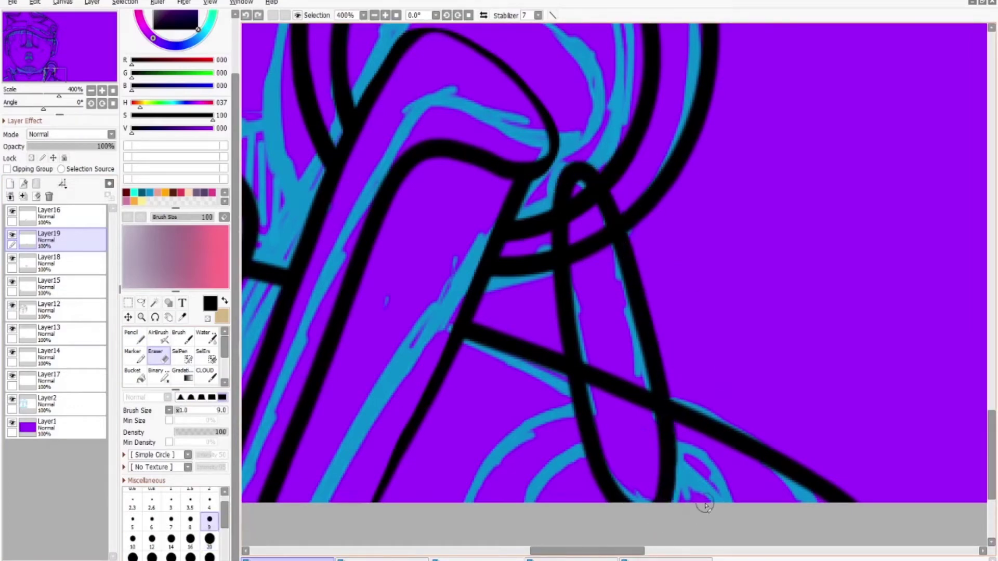
key("ctrl+z")
key("ctrl+z")
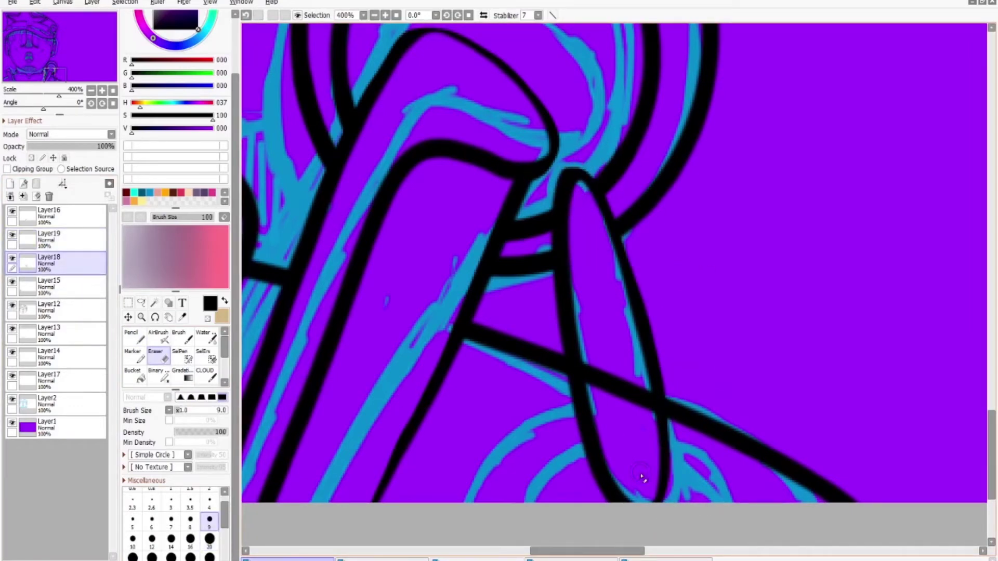
Duplicate the ring on Layer18 and move the copy down so its top surrounds the oval's lower end
scroll(642, 477, "down", 3)
key("m")
key("ctrl+c")
key("ctrl+v")
key("ctrl+t")
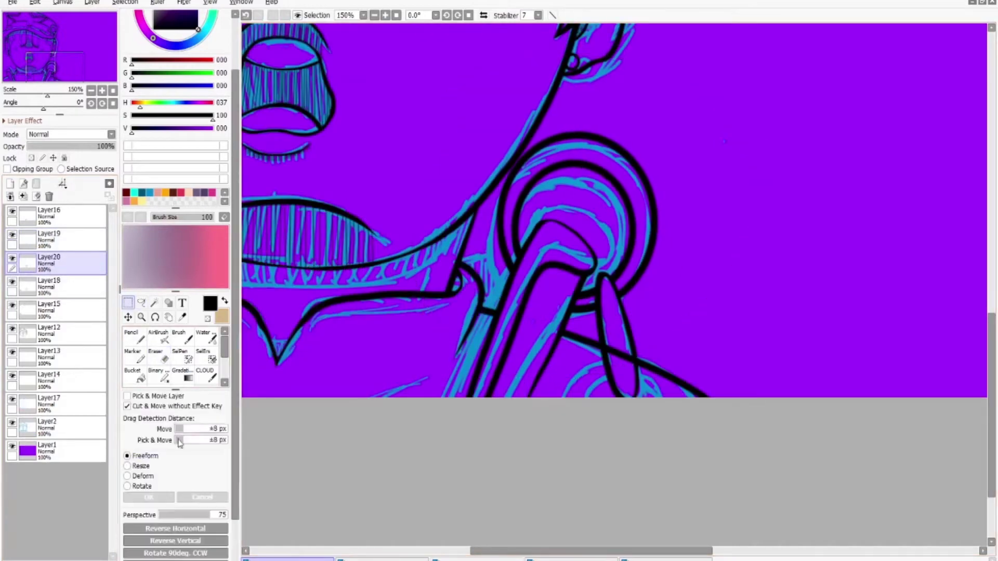
scroll(416, 550, "down", 3)
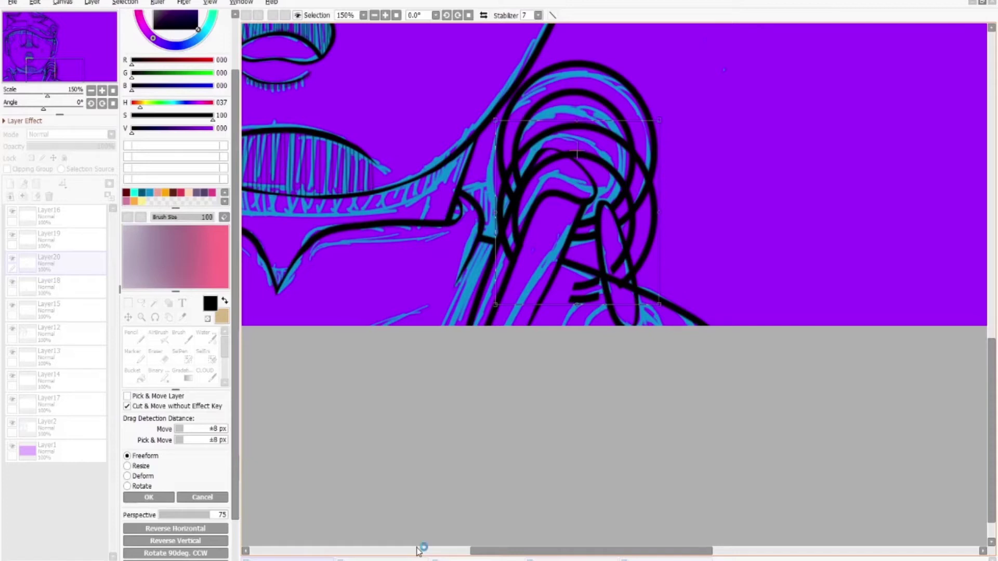
left_click_drag(600, 182, 646, 401)
key("Return")
Clean up the lower ring's overlaps and erase the Layer17 shoulder line inside the narrow oval
key("e")
scroll(644, 259, "up", 4)
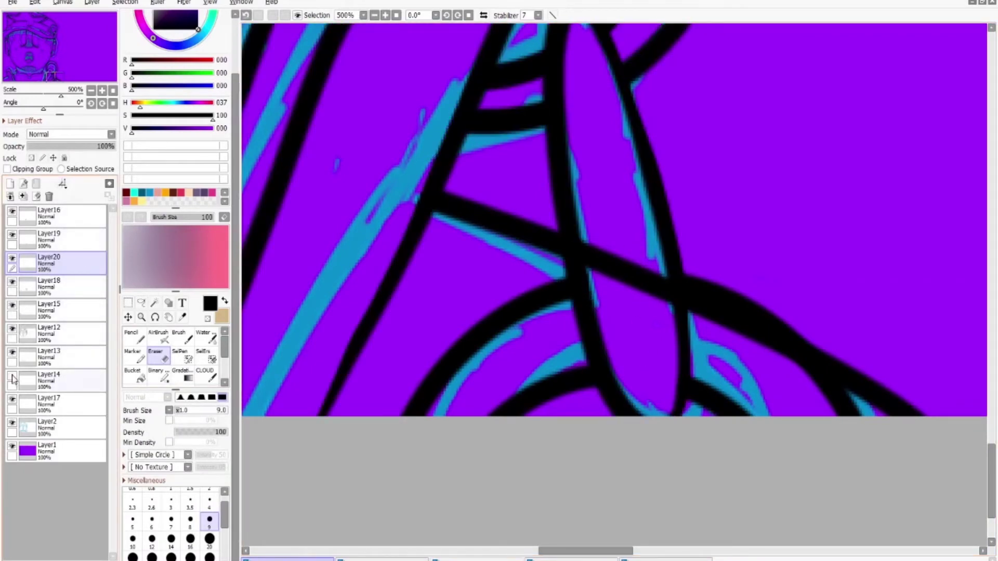
left_click(78, 404)
mouse_move(623, 260)
left_mouse_down()
mouse_move(701, 319)
mouse_move(684, 416)
left_mouse_up()
scroll(684, 416, "down", 8)
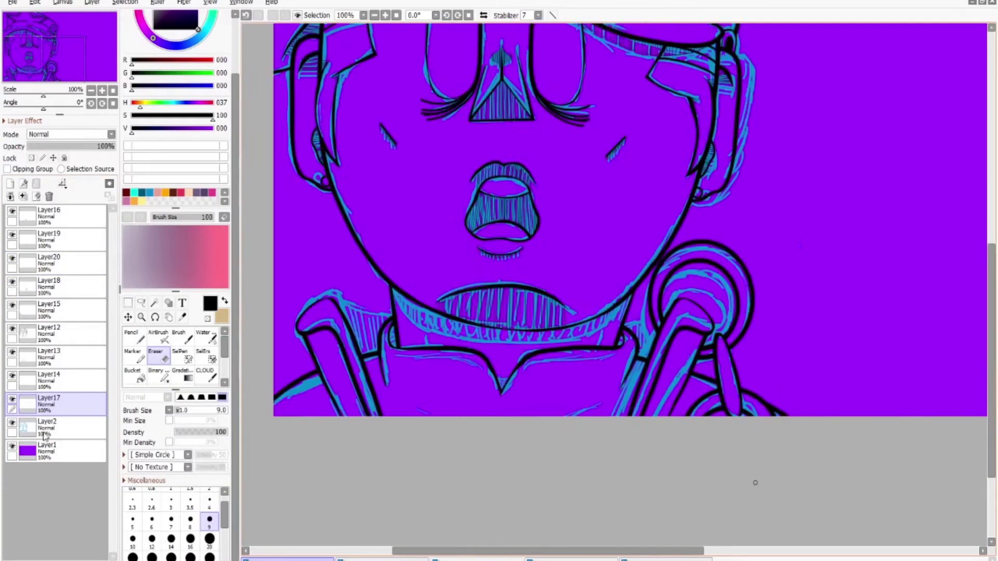
Hide the Layer2 sketch and make Layer13 active for detailing the neck
left_click(12, 422)
key("ctrl+plus")
key("ctrl+plus")
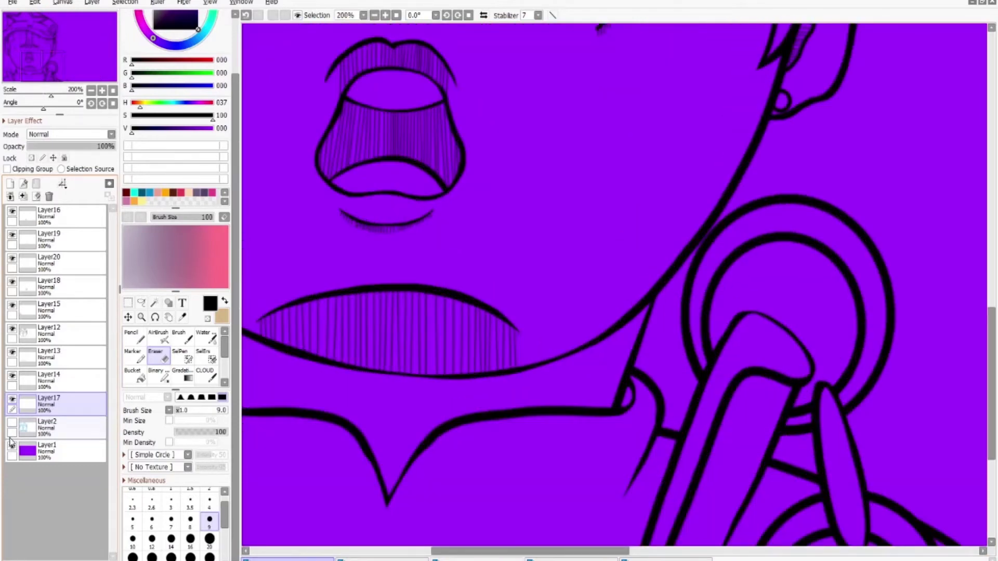
left_click(67, 216)
left_click(67, 357)
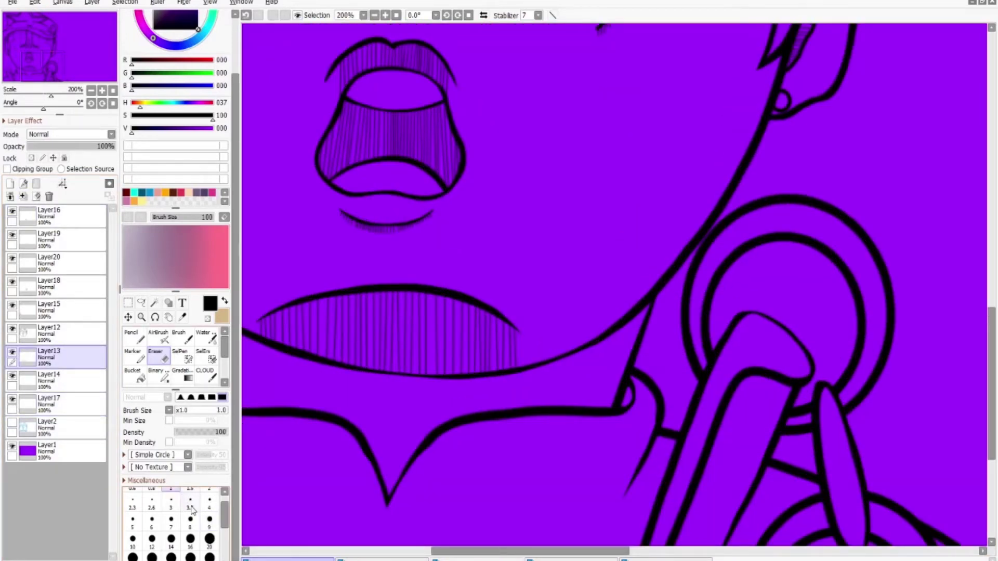
scroll(614, 285, "left", 5)
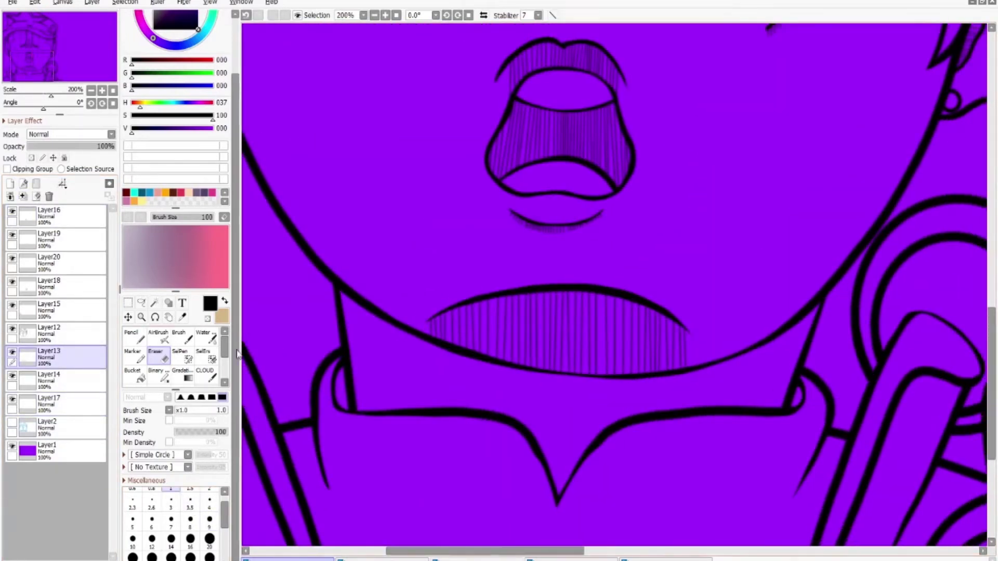
Draw a thin shadow curve below the jawline from one side of the neck to the other with a size 1 pencil
key("n")
left_click_drag(343, 301, 799, 338)
key("ctrl+z")
left_click_drag(341, 299, 805, 318)
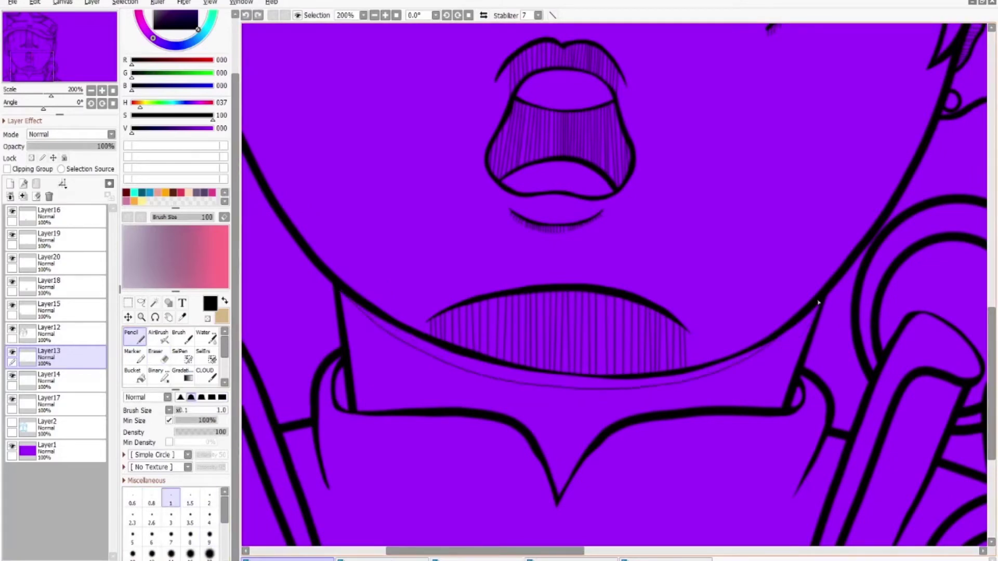
key("ctrl+z")
scroll(804, 317, "down", 2)
scroll(919, 345, "up", 2)
Hatch the neck shadow between the jawline and the thin curve with straight vertical lines, filling the gaps more densely
scroll(543, 347, "up", 1)
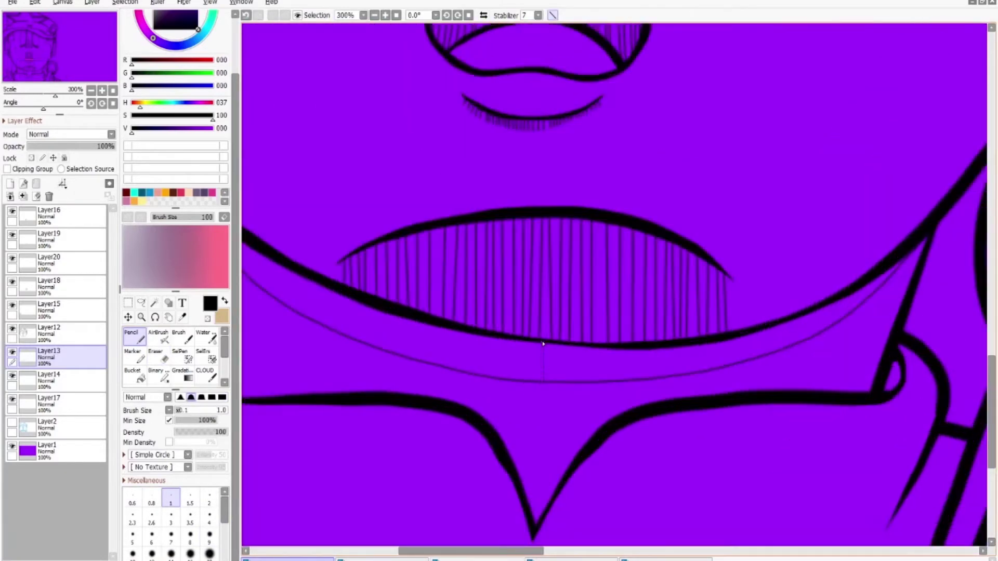
scroll(594, 315, "left", 5)
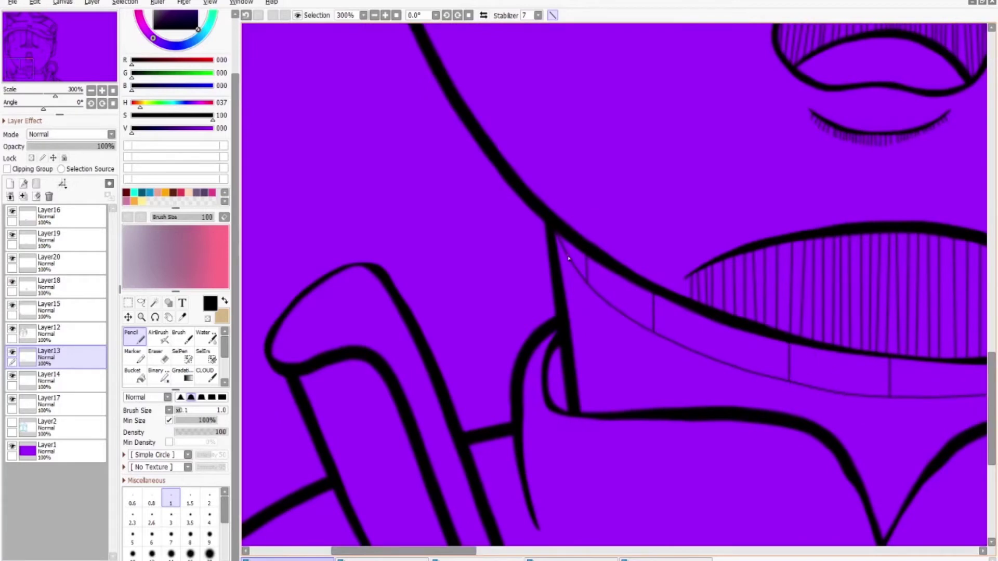
scroll(728, 326, "right", 5)
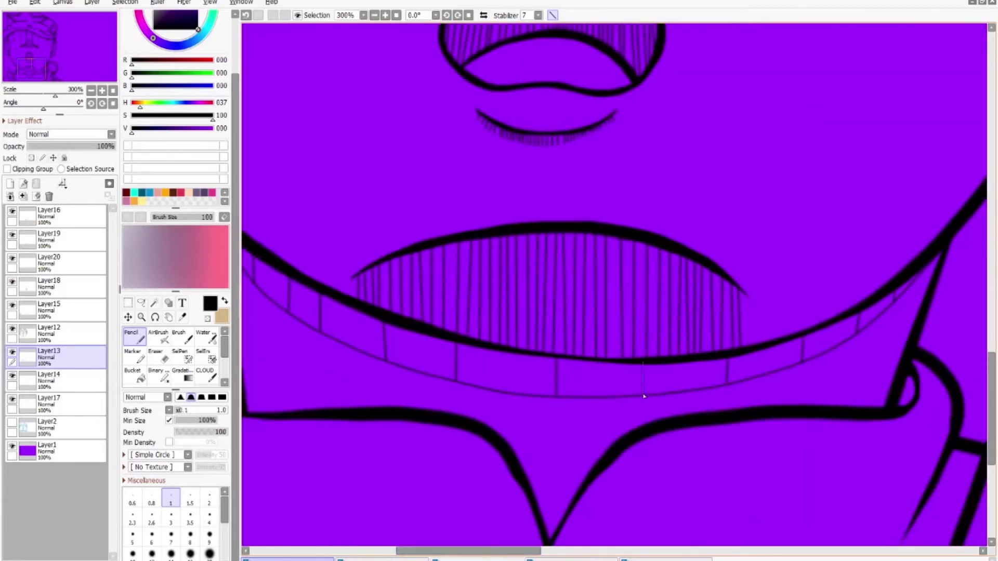
scroll(416, 340, "left", 2)
left_click_drag(475, 309, 471, 345)
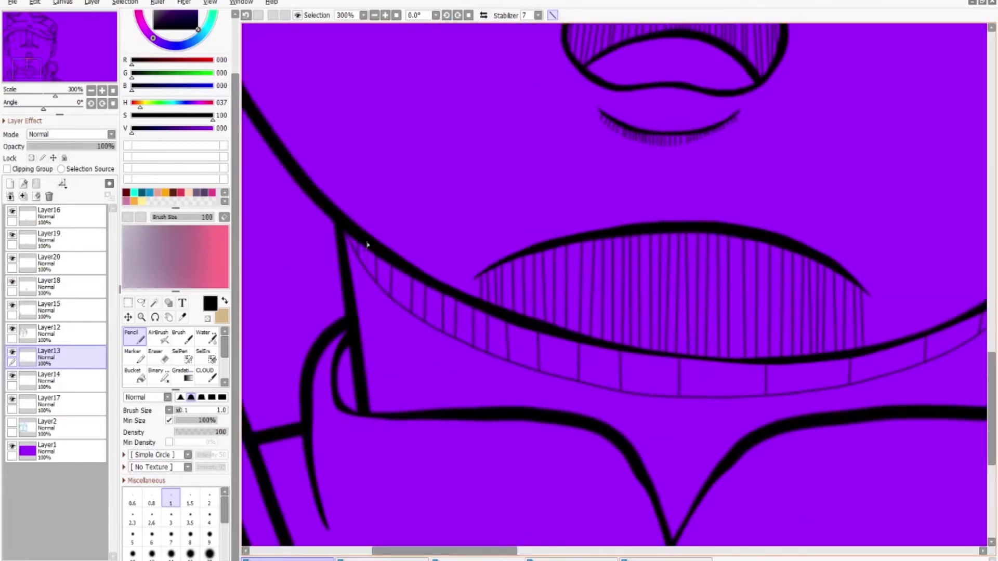
scroll(769, 396, "up", 1)
left_click_drag(714, 351, 714, 399)
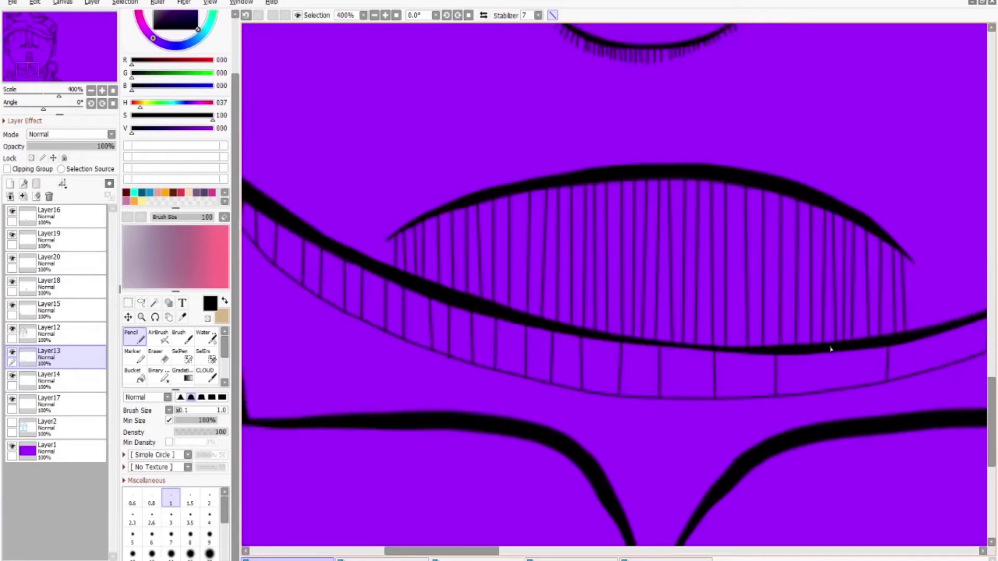
scroll(694, 368, "right", 2)
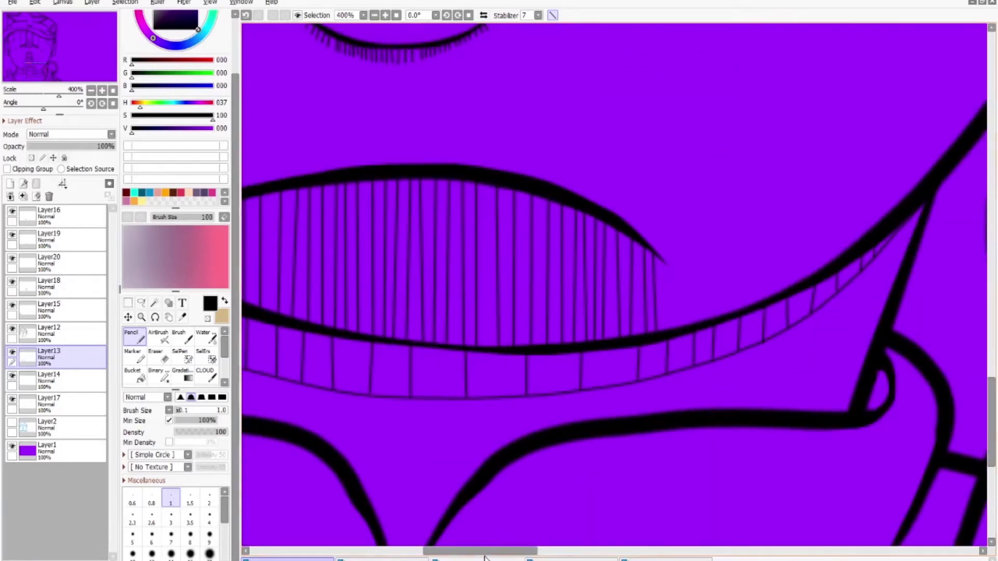
Hatch the small collar fold on the left side of the neck with short horizontal lines
scroll(453, 359, "left", 7)
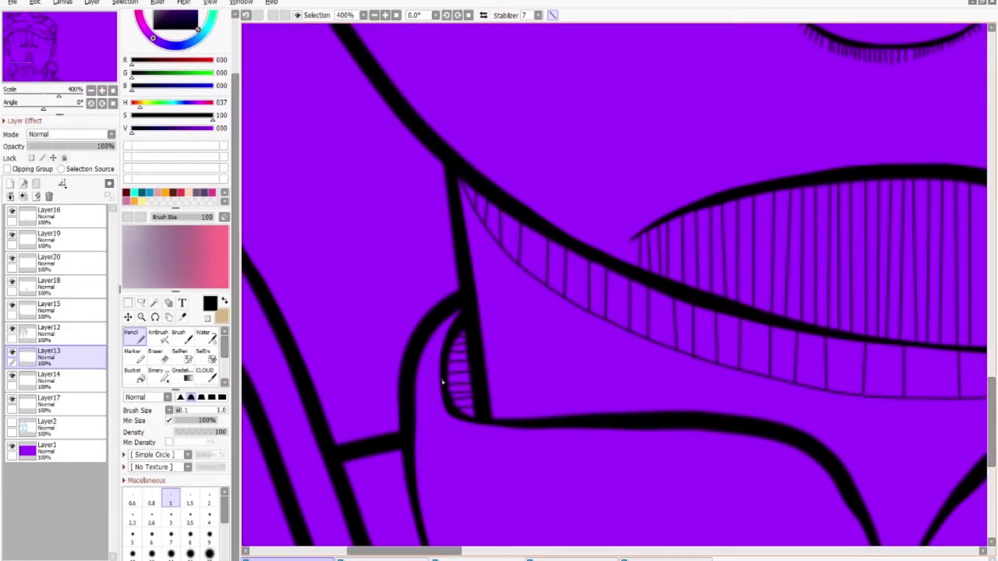
scroll(475, 404, "down", 3)
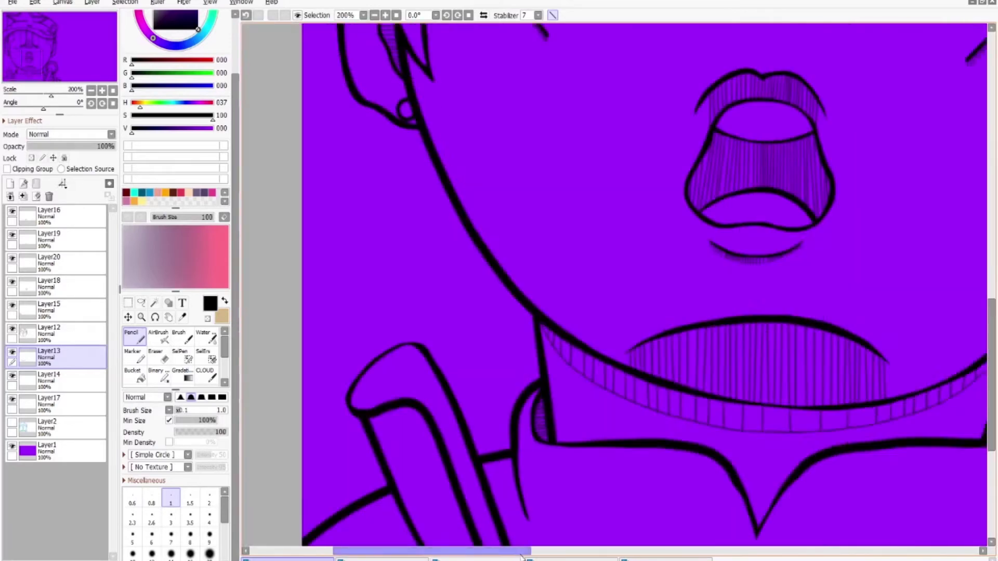
Hatch the small collar fold on the right side of the neck and fill the neck shadow with denser vertical lines
scroll(714, 348, "up", 3)
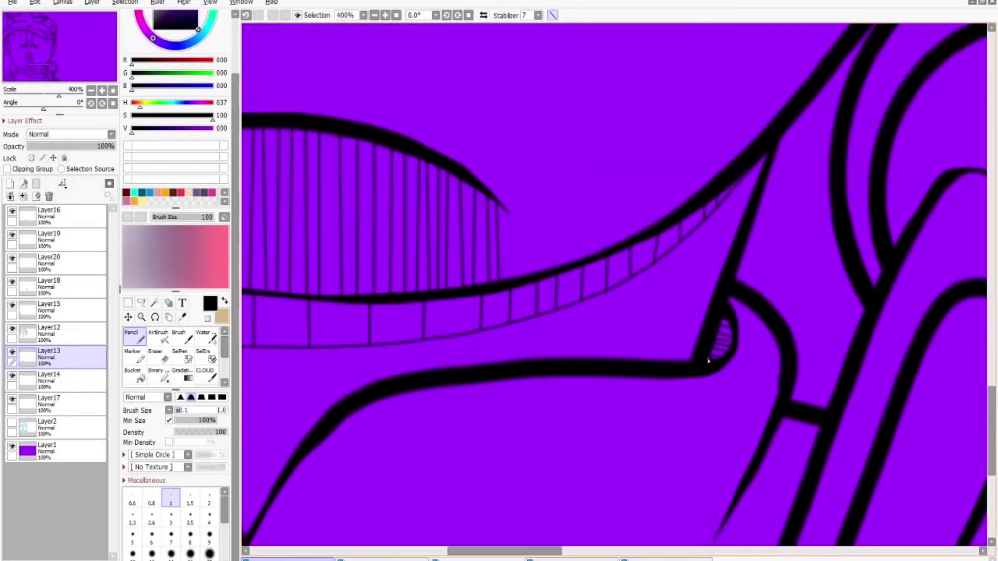
scroll(759, 348, "down", 3)
scroll(696, 205, "up", 3)
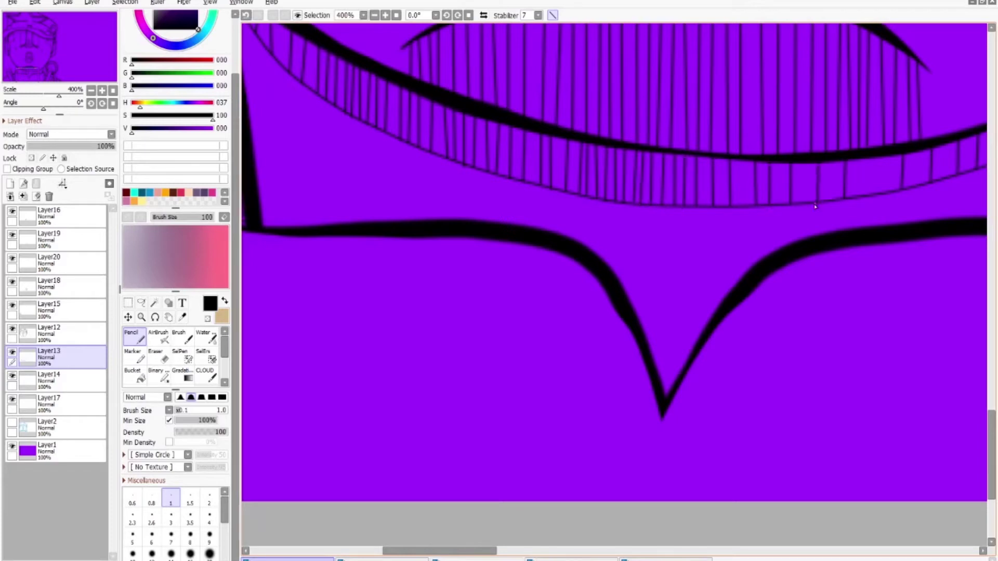
scroll(673, 390, "right", 3)
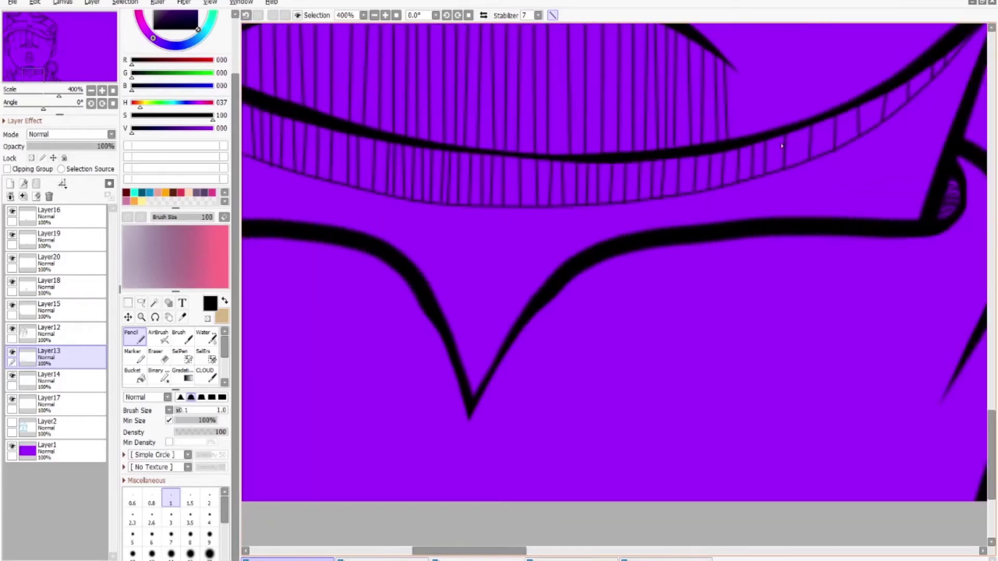
scroll(624, 208, "left", 2)
scroll(326, 257, "up", 3)
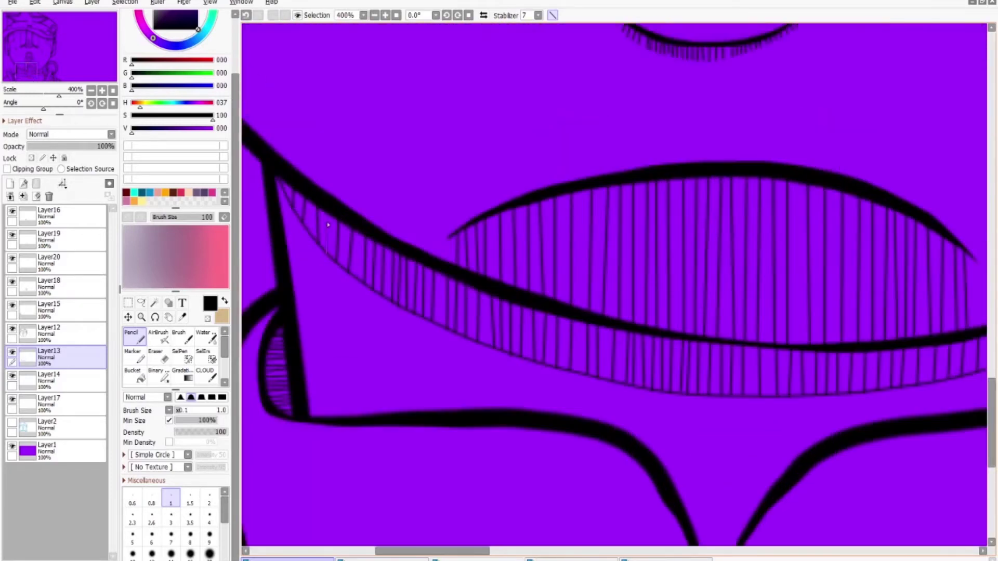
Draw short horizontal hatch lines across the pointed tip of the V-shaped neckline
scroll(527, 296, "down", 5)
scroll(525, 296, "up", 4)
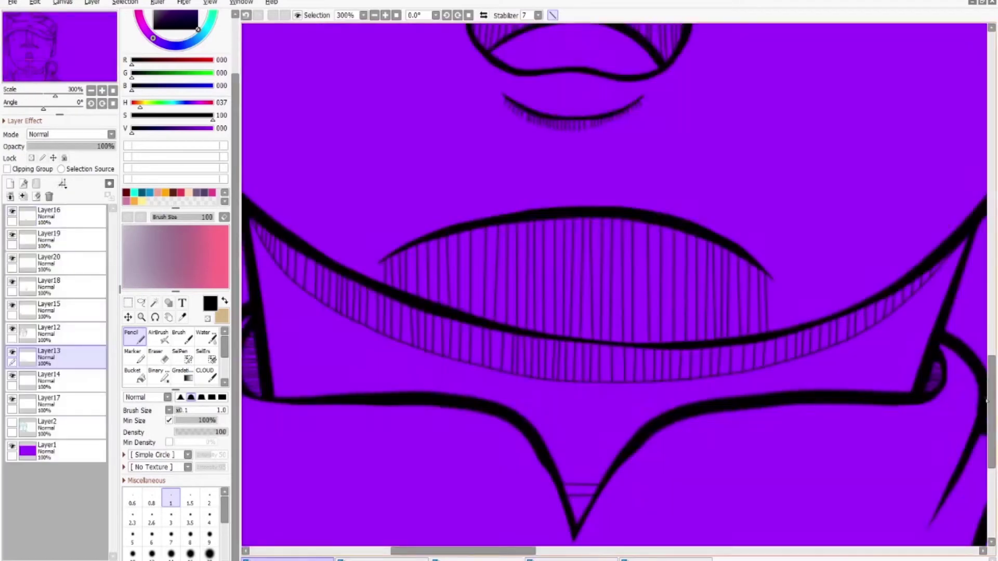
scroll(590, 361, "down", 3)
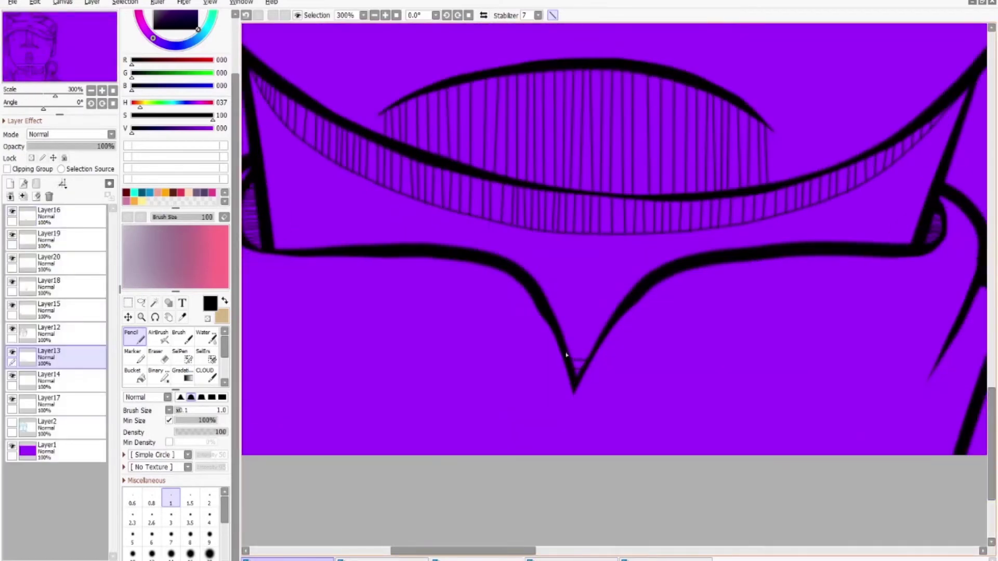
Draw two short tapered fold lines low on the collar, one on each side, with the pencil at size 9
left_click(210, 535)
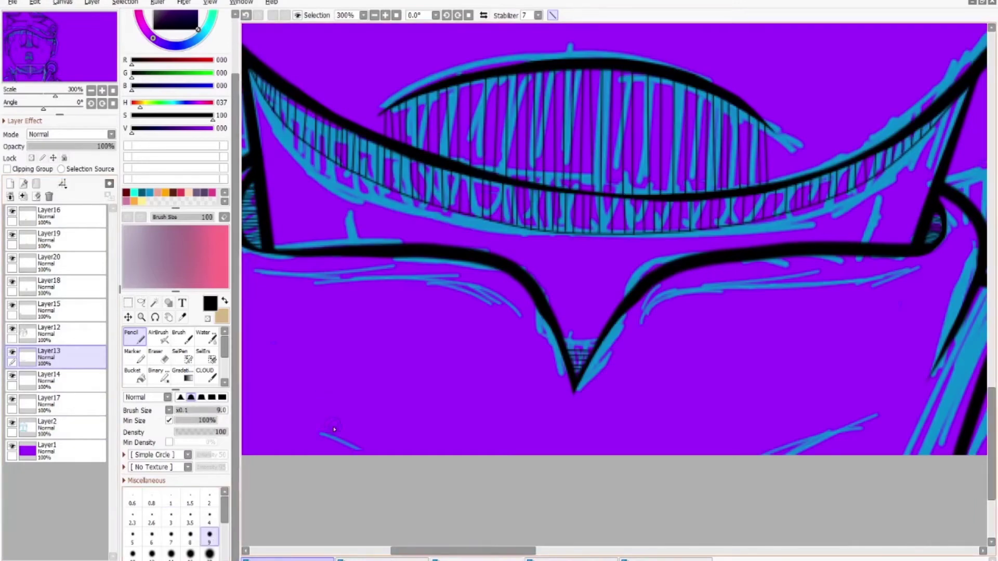
left_click_drag(310, 429, 389, 453)
left_click_drag(774, 453, 891, 403)
key("e")
key("ctrl+z")
key("ctrl+z")
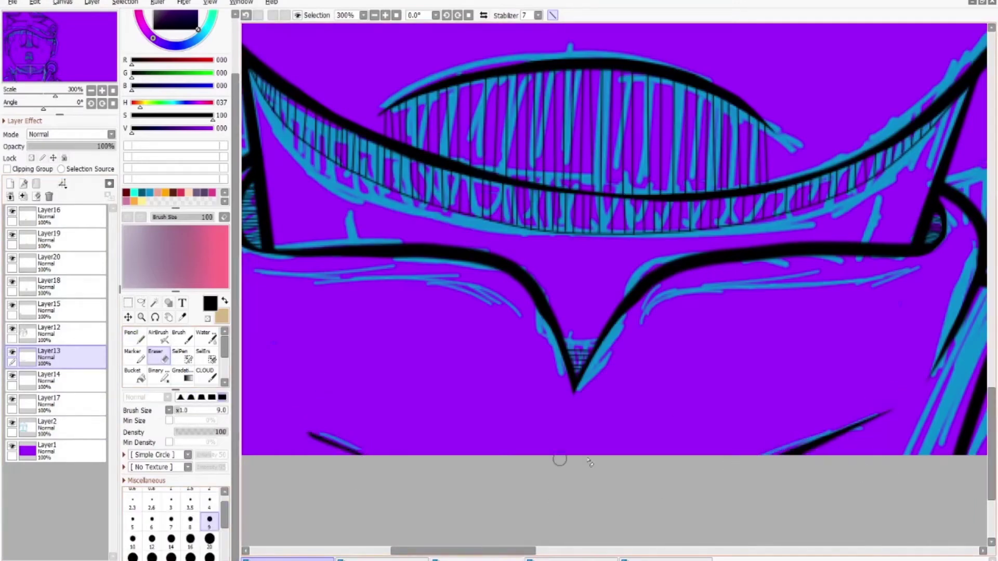
scroll(334, 501, "down", 2)
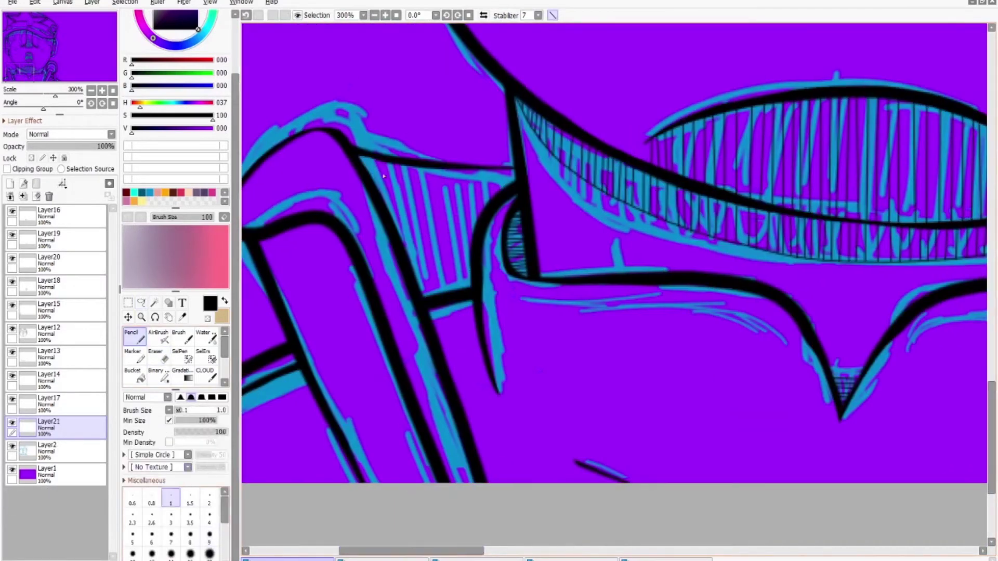
Hatch the gap between the left lapel and the collar with thin slanted lines at pencil size 1
key("ctrl+z")
left_click_drag(421, 169, 457, 294)
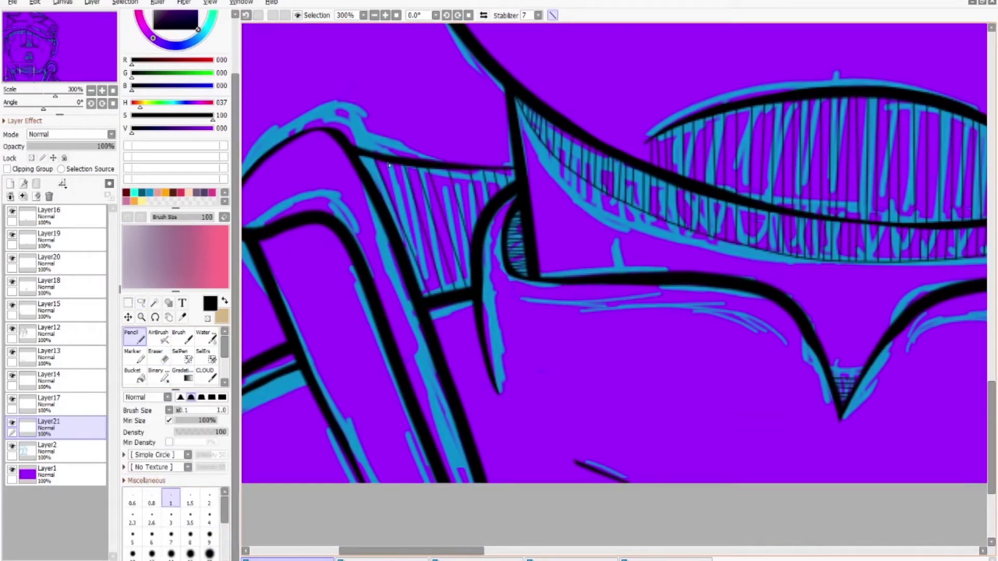
left_click_drag(391, 166, 440, 293)
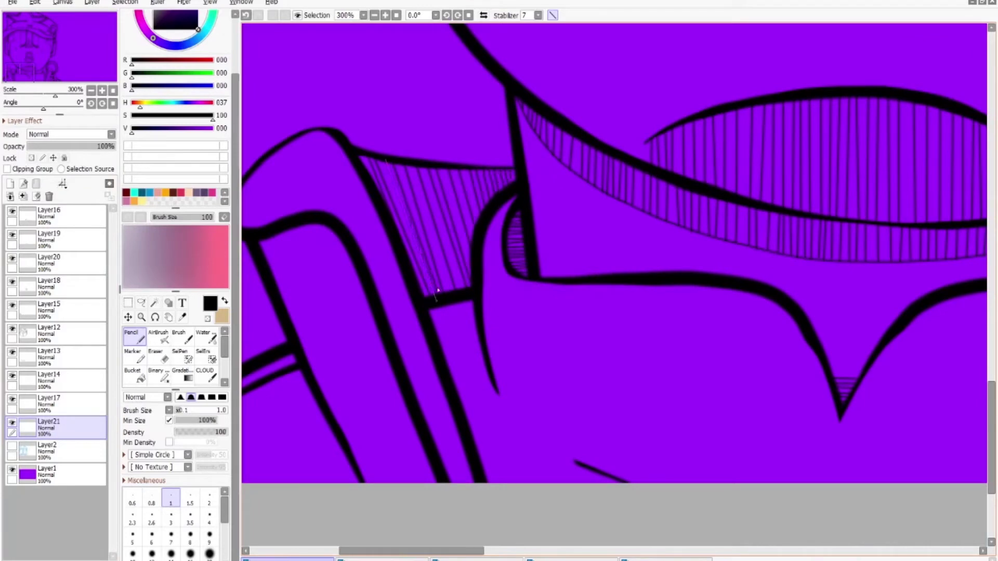
left_click_drag(412, 166, 450, 290)
left_click_drag(425, 169, 462, 289)
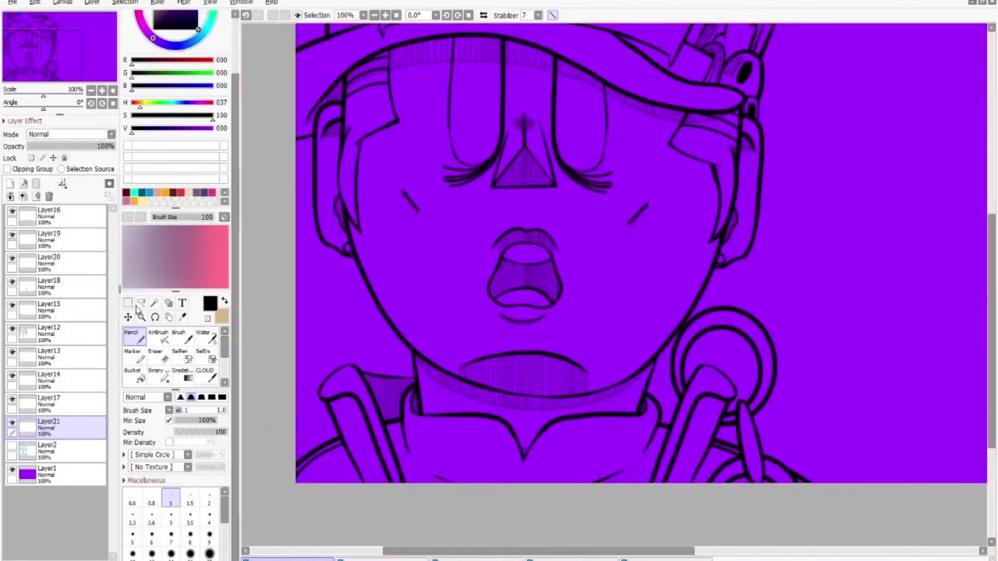
Mirror the copied collar hatching horizontally, place it in the gap beside the right lapel, and erase its overlap with the ring
key("ctrl+t")
key("Right")
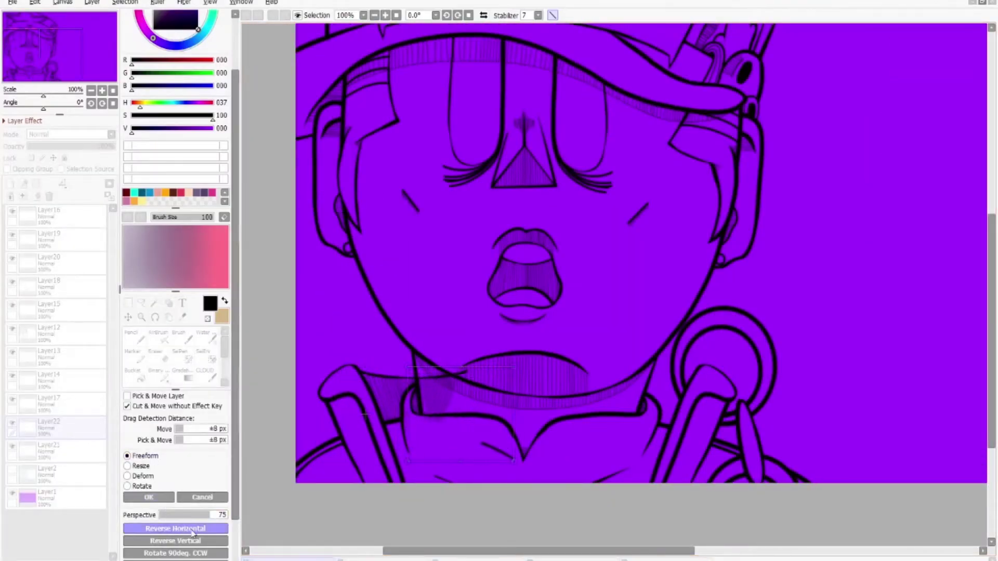
key("Right")
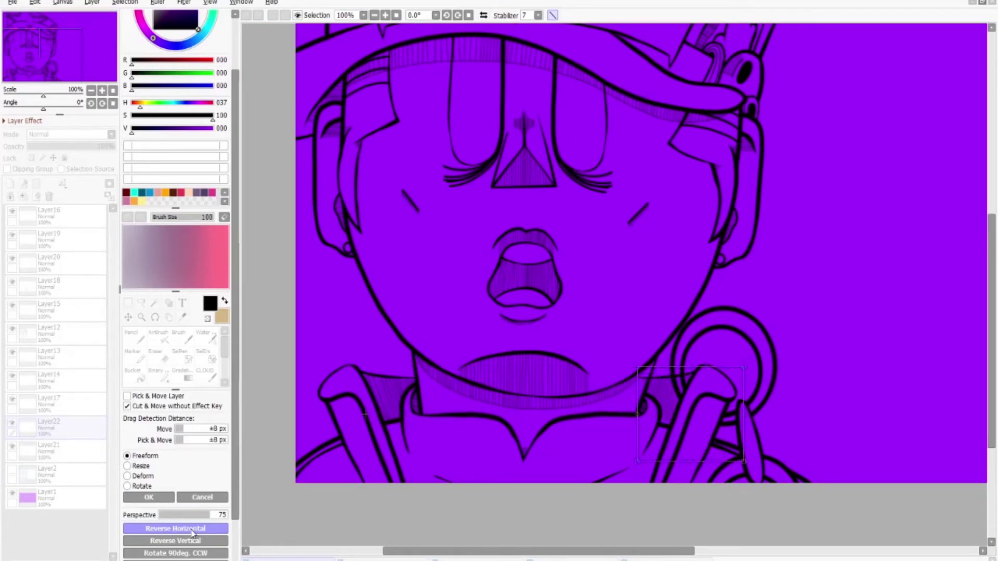
key("Return")
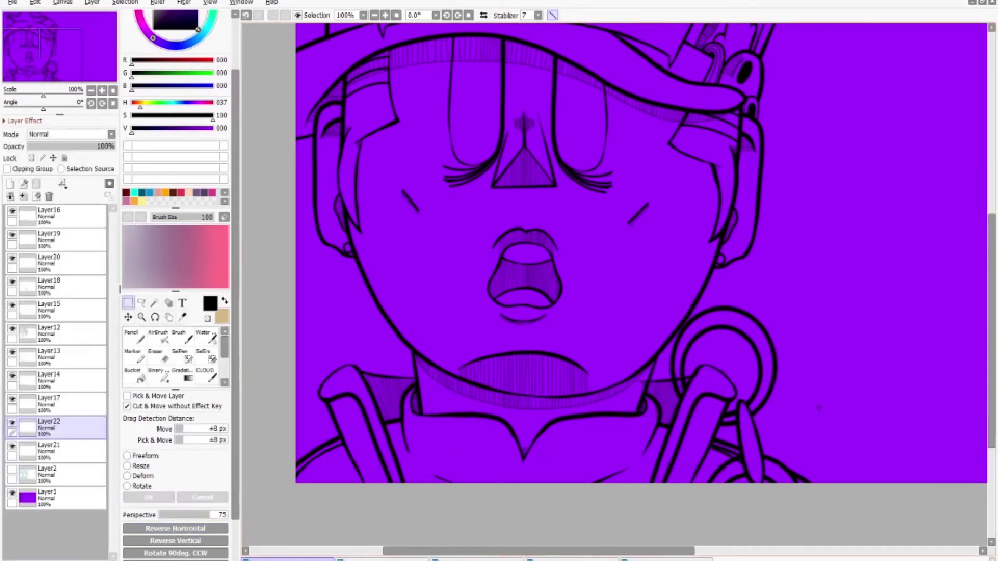
scroll(686, 379, "up", 3)
key("e")
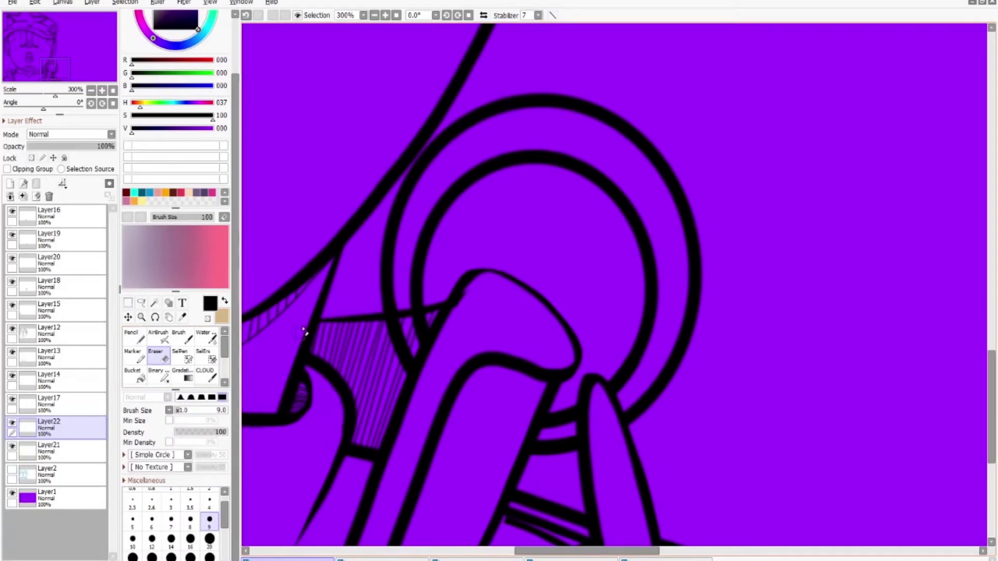
Draw a short slanted tendon line on each side of the neck and trim the excess below the collar edge with the eraser
mouse_move(420, 358)
left_mouse_down()
mouse_move(679, 241)
mouse_move(913, 358)
left_mouse_up()
left_click_drag(519, 312, 691, 312)
key("n")
left_click_drag(376, 380, 386, 445)
left_click_drag(909, 367, 888, 438)
left_click(158, 359)
mouse_move(907, 364)
left_mouse_down()
mouse_move(876, 463)
mouse_move(906, 435)
left_mouse_up()
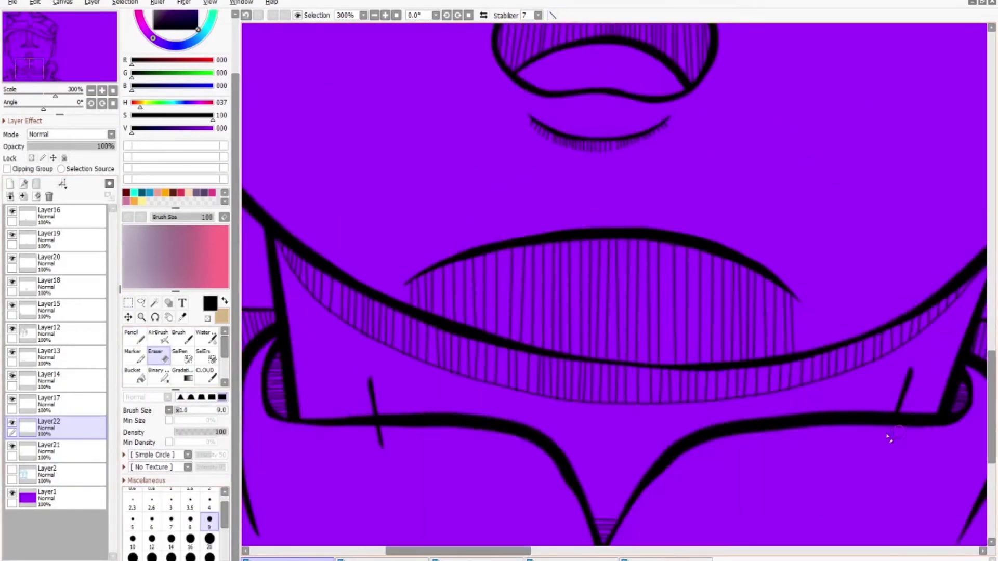
Add thin curved shine lines along both sides of the large chain ring with the pencil at size 1
scroll(987, 390, "down", 3)
scroll(987, 390, "up", 2)
key("n")
scroll(545, 36, "up", 2)
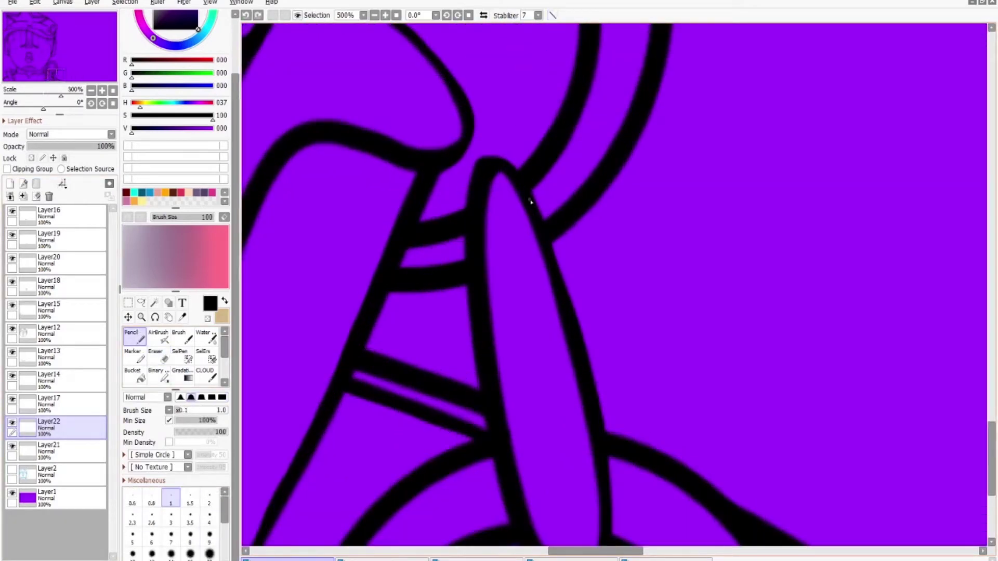
scroll(290, 432, "down", 1)
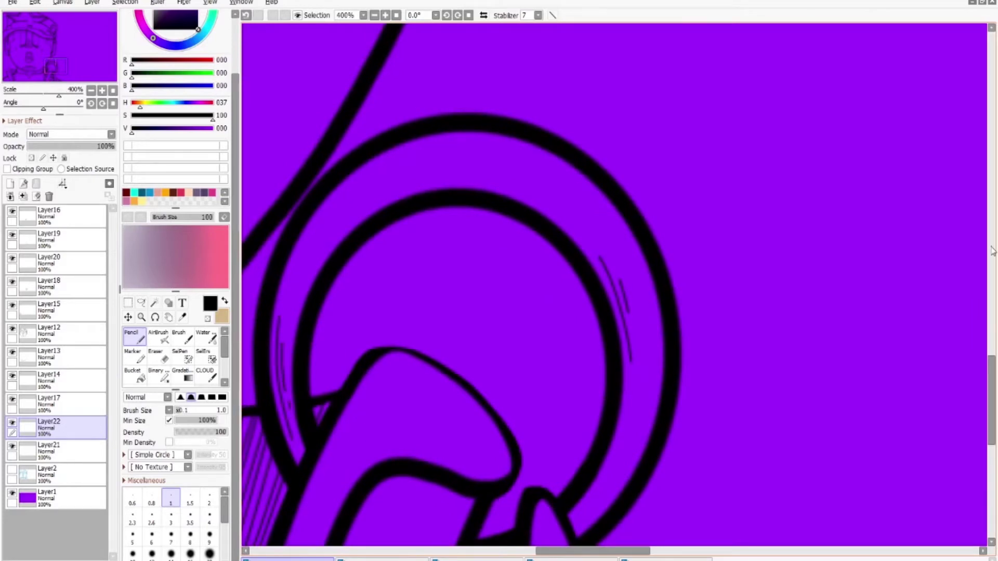
scroll(538, 315, "down", 5)
left_click_drag(549, 311, 489, 346)
left_click(165, 354)
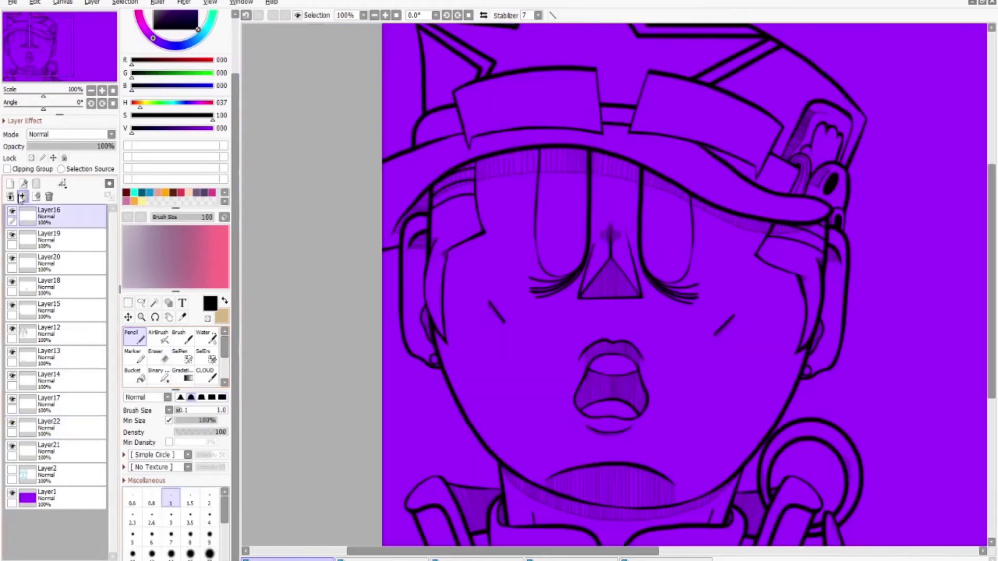
Merge the line-art layers and extend the skin selection over the hatched forehead strip with the selection pen at size 9
left_click(12, 471)
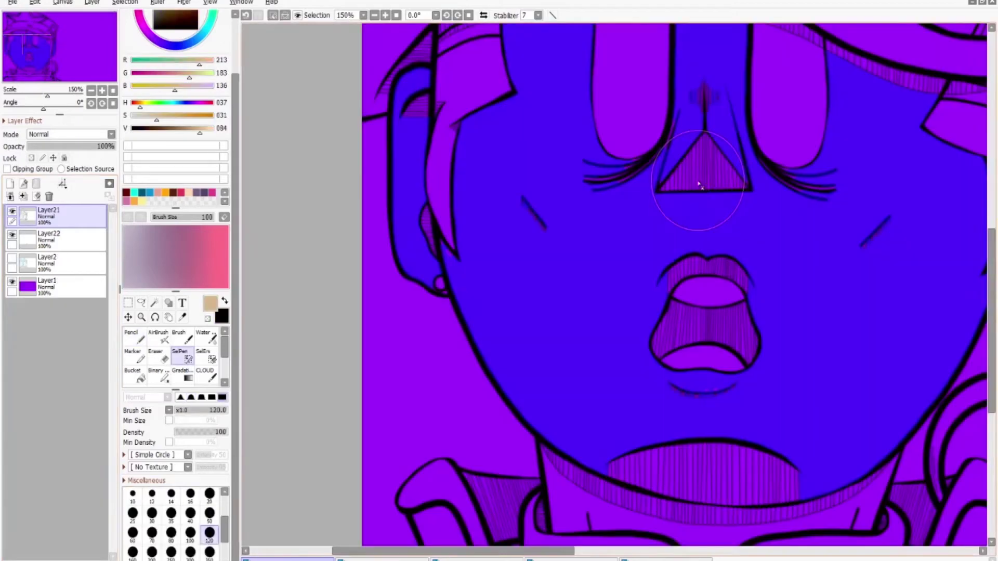
left_click(210, 514)
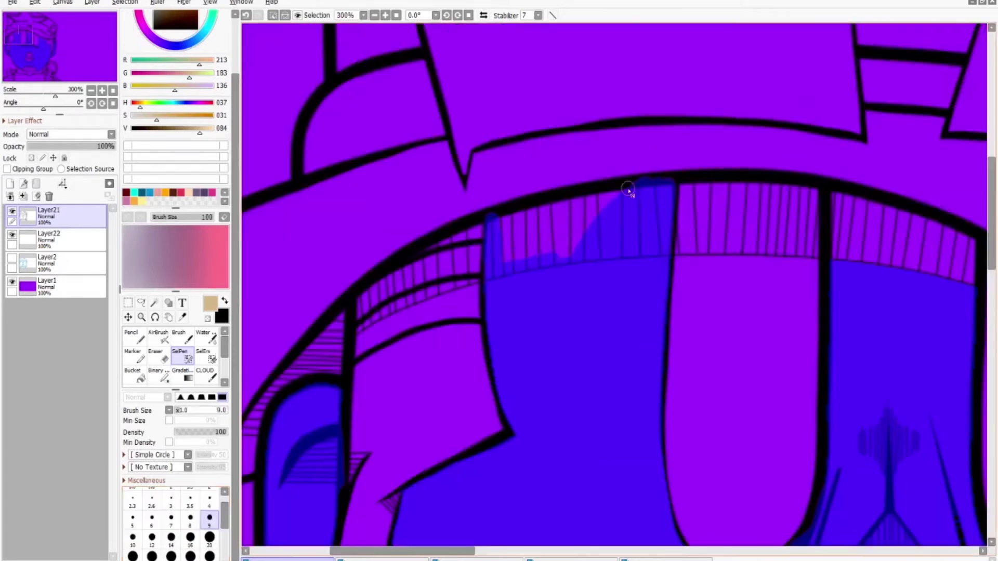
mouse_move(631, 191)
left_mouse_down()
mouse_move(524, 254)
mouse_move(509, 221)
left_mouse_up()
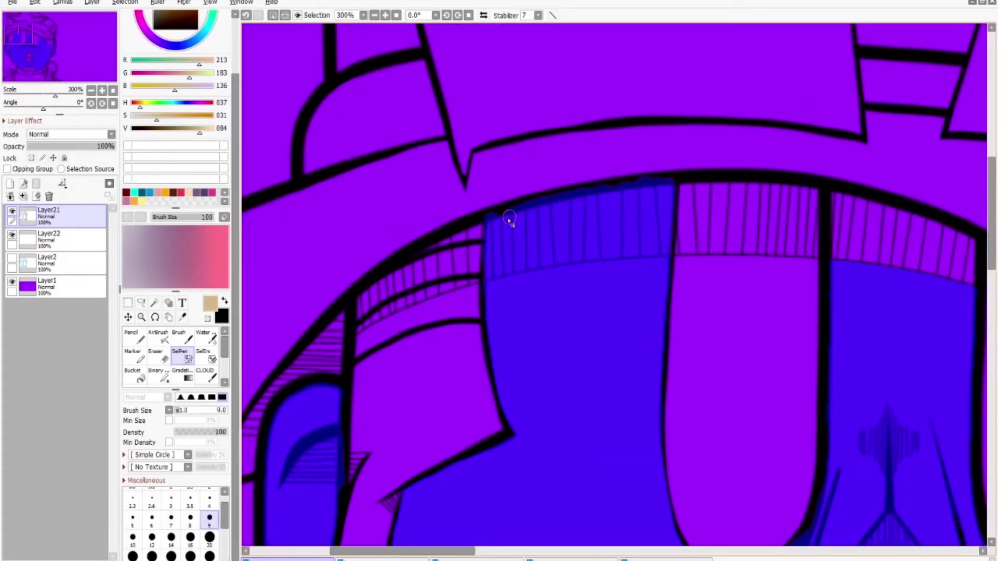
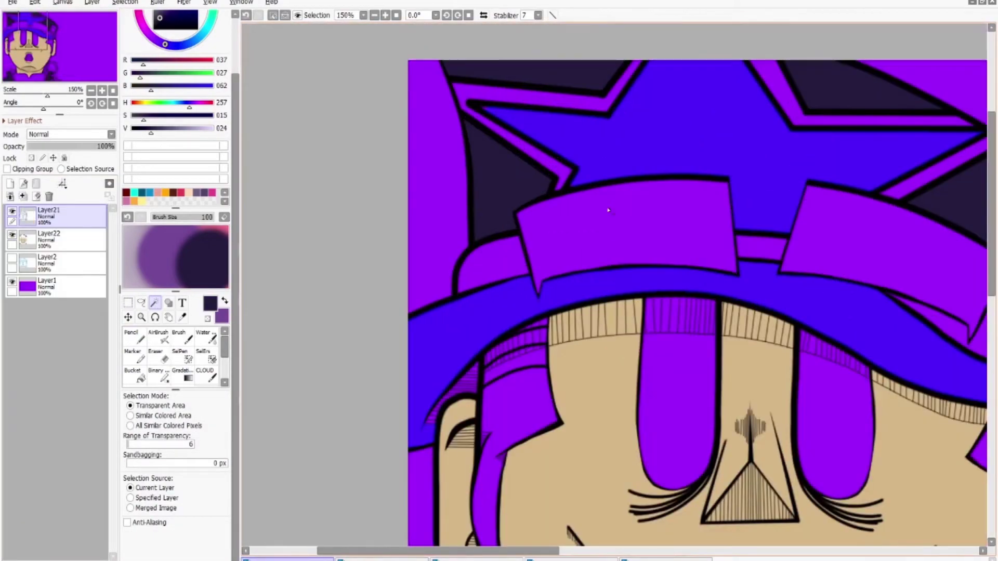
Complete the cap's star and brim selection over the hatching beside the ear and fill it with green, RGB 1, 145, 75
key("s")
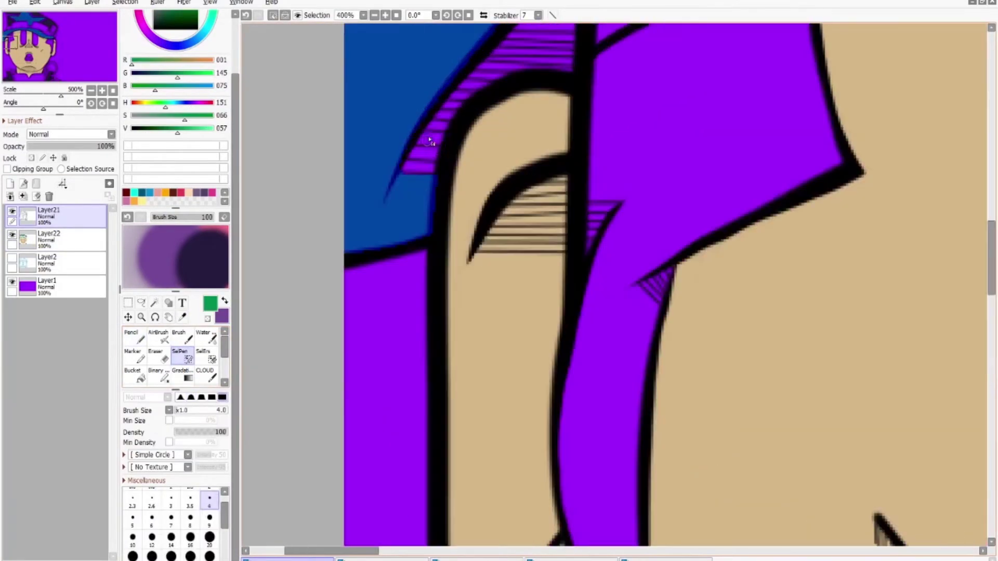
scroll(568, 285, "up", 3)
mouse_move(568, 285)
left_mouse_down()
mouse_move(575, 216)
mouse_move(575, 262)
left_mouse_up()
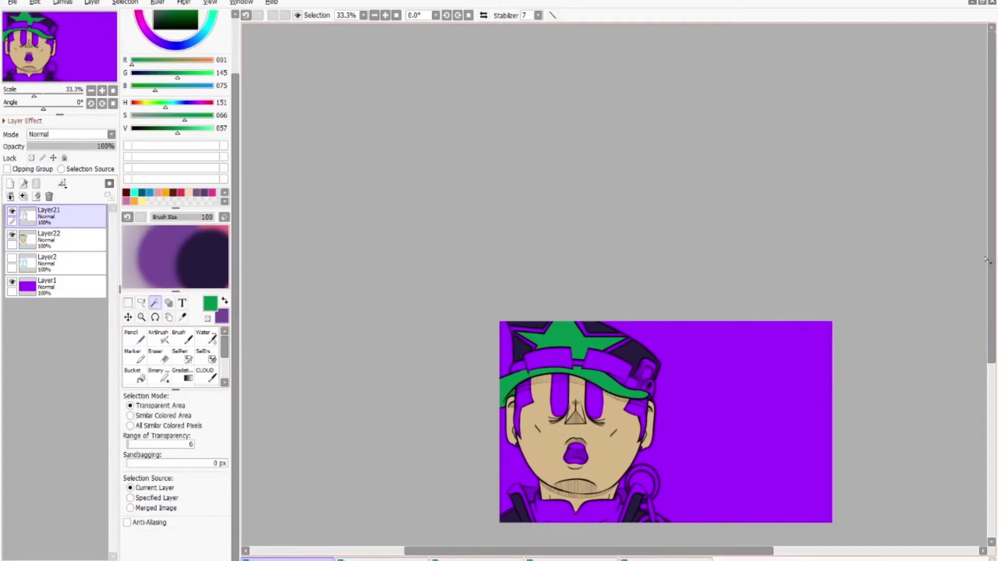
Select both sideburns including their hatched areas and fill them with near-black RGB 31, 31, 24 on a new layer
scroll(667, 454, "up", 3)
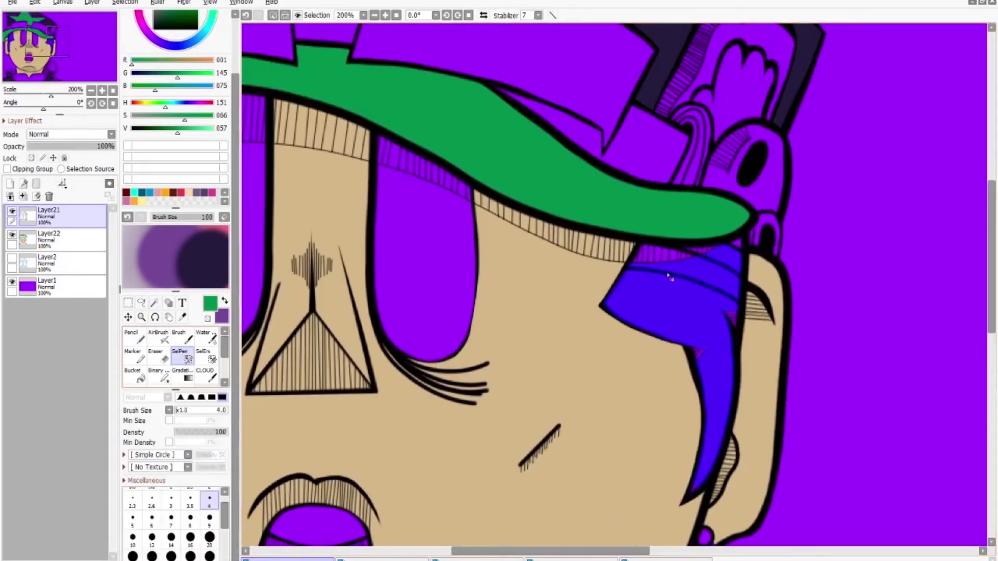
scroll(748, 317, "up", 2)
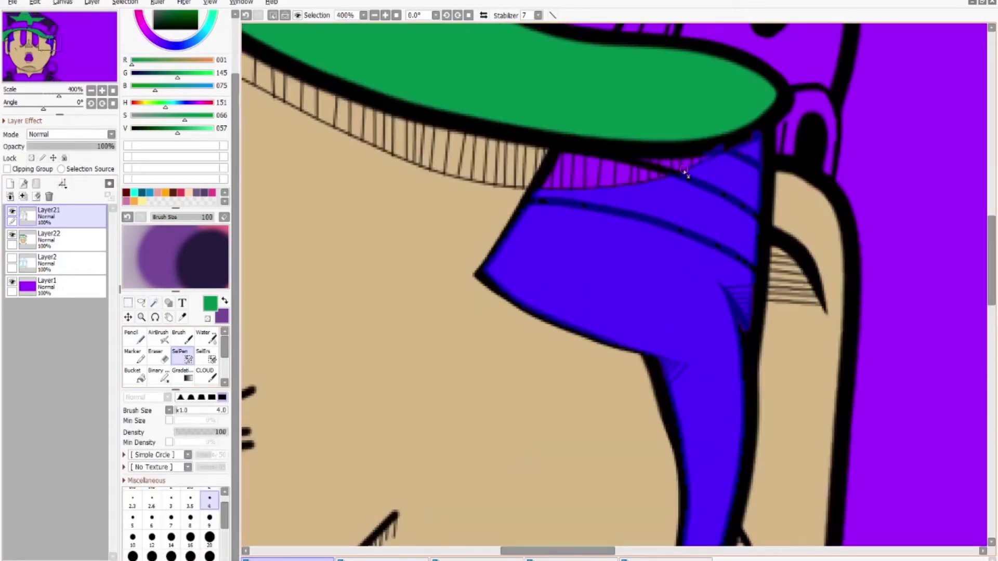
left_click_drag(685, 173, 551, 171)
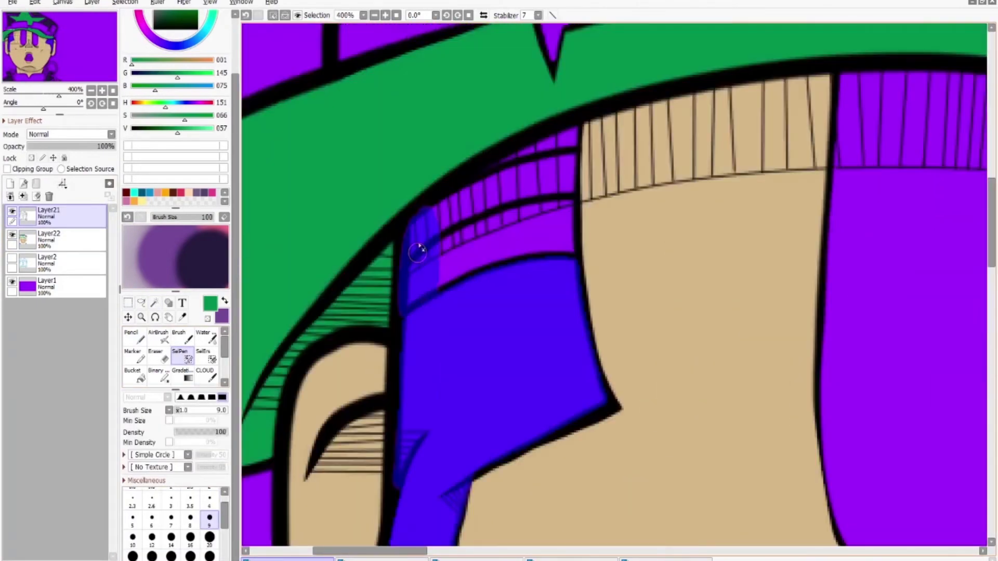
mouse_move(419, 249)
left_mouse_down()
mouse_move(455, 202)
mouse_move(546, 238)
mouse_move(560, 142)
mouse_move(575, 127)
left_mouse_up()
left_click(10, 183)
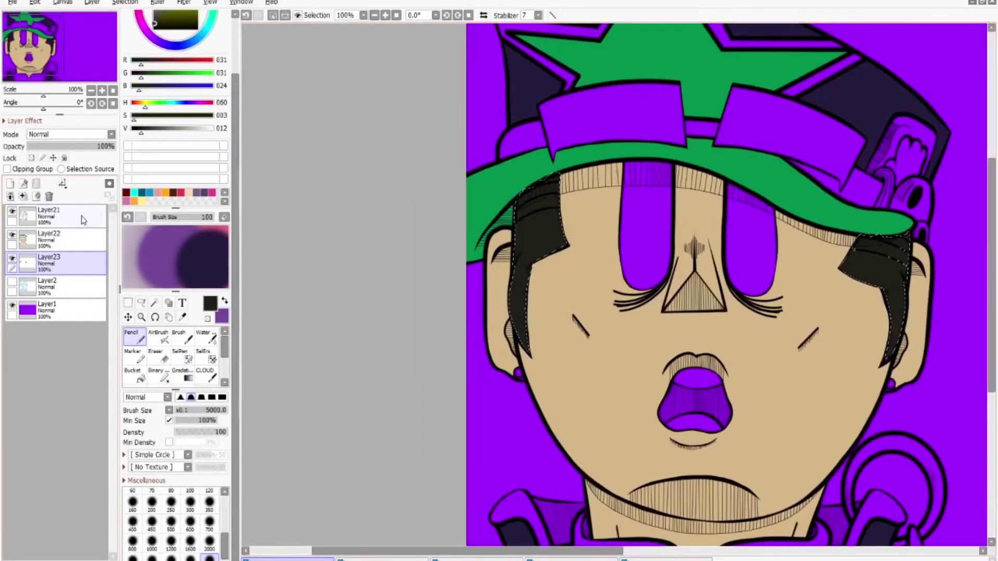
key("ctrl+z")
Paint both stud earrings yellow, RGB 254, 218, 21, with the pencil reduced to size 4
scroll(725, 351, "up", 5)
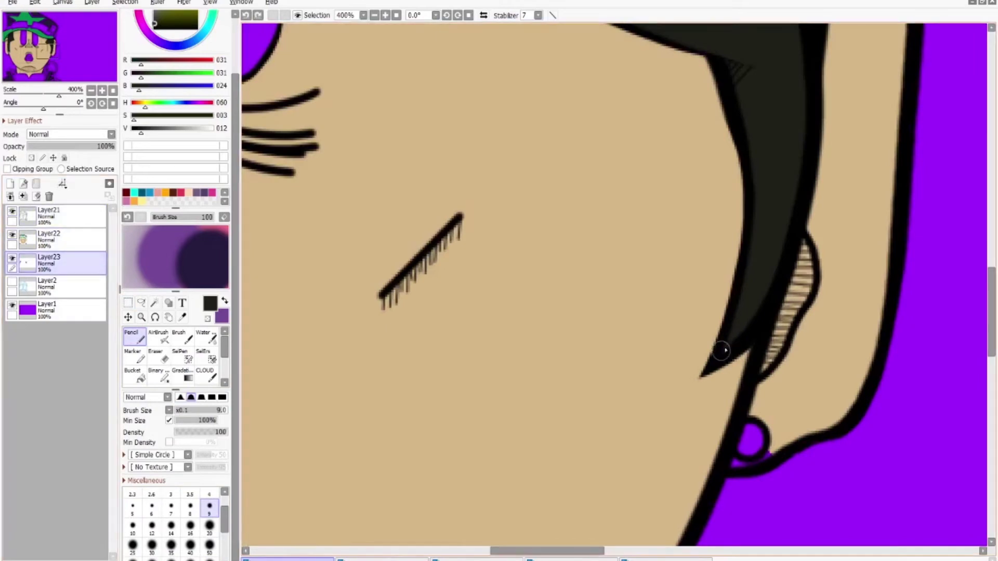
left_click(784, 379, "alt")
key("bracketleft")
key("bracketleft")
key("bracketleft")
key("bracketleft")
key("bracketleft")
scroll(724, 457, "up", 2)
left_click_drag(724, 457, 940, 468)
key("h")
left_click_drag(399, 391, 378, 390)
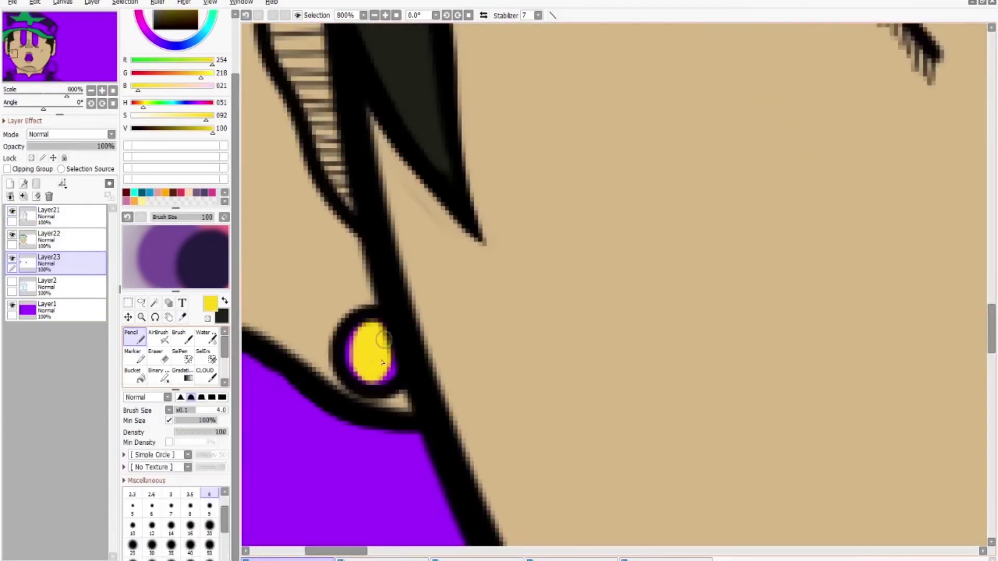
left_click_drag(432, 552, 424, 552)
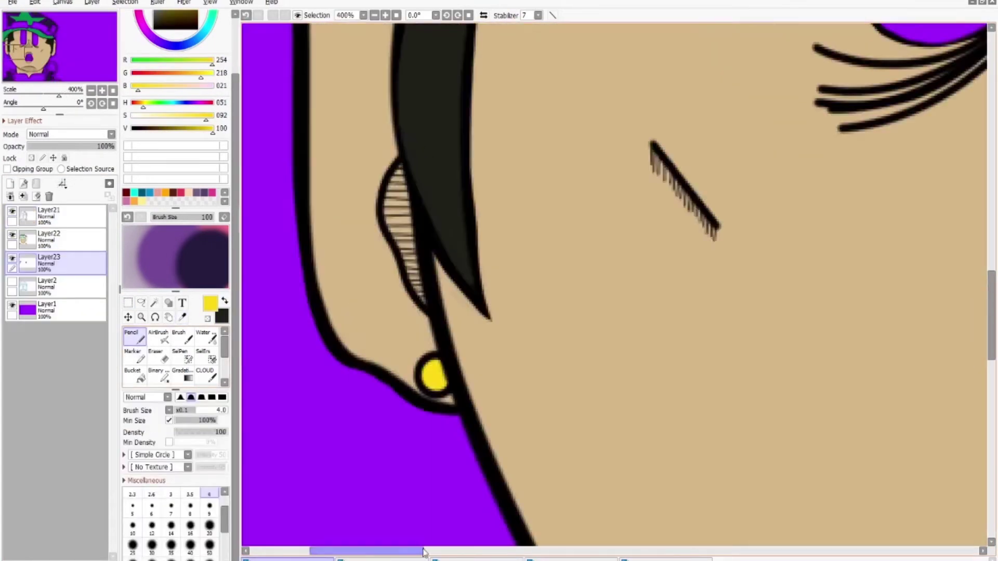
key("h")
Select the chain rings and links on the line-art layer and fill them with the earring yellow on Layer22
scroll(869, 468, "down", 4)
left_click(48, 213)
left_click(155, 304)
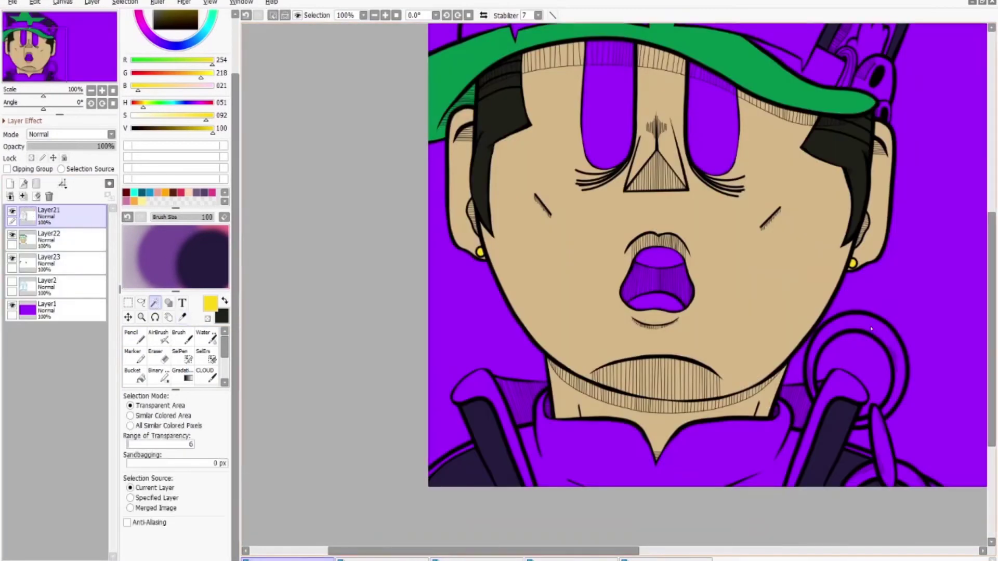
scroll(931, 465, "up", 2)
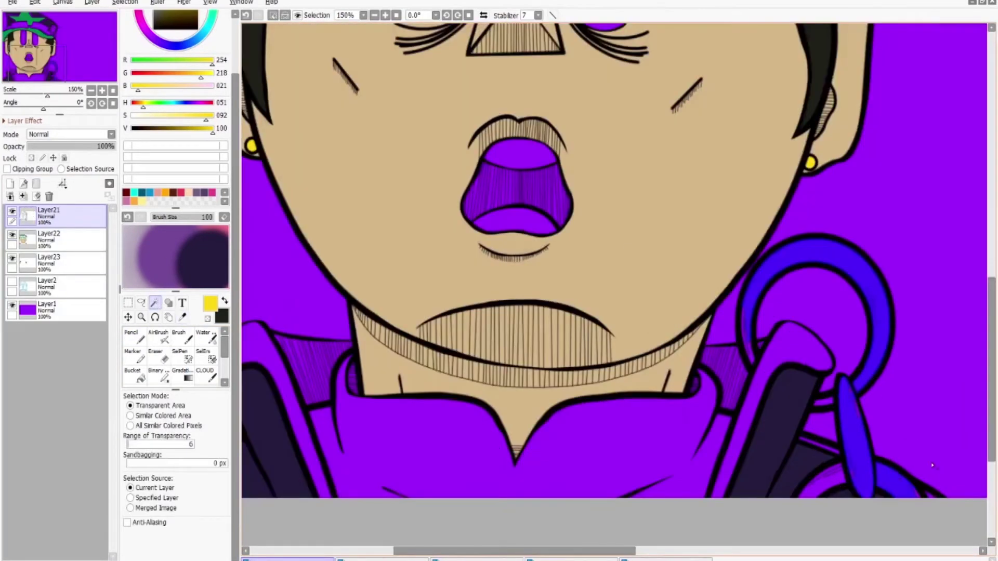
scroll(931, 465, "up", 2)
key("s")
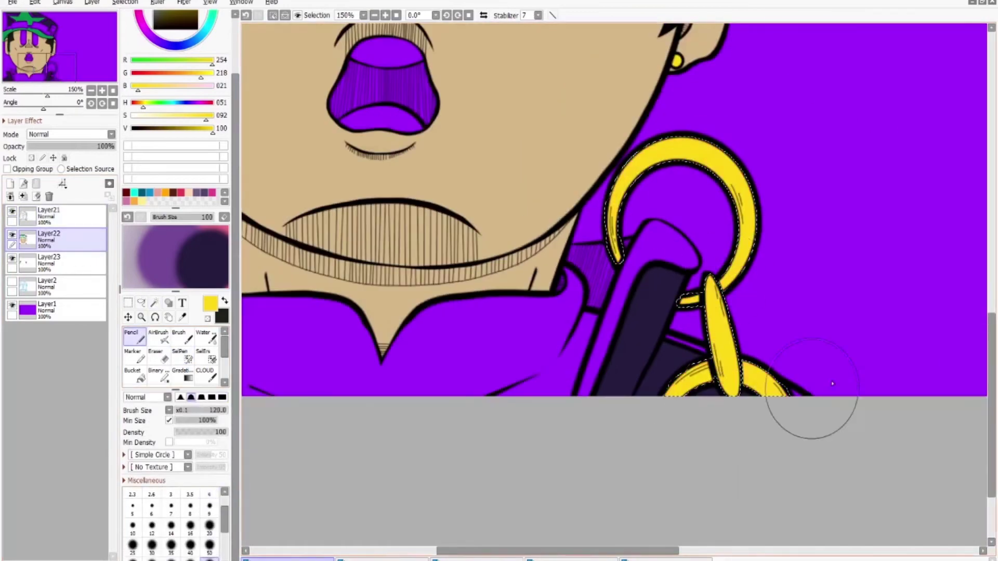
Select the cap's hand ornament, side pieces and lower band, covering their hatched areas with the selection pen at size 9
left_click(316, 558)
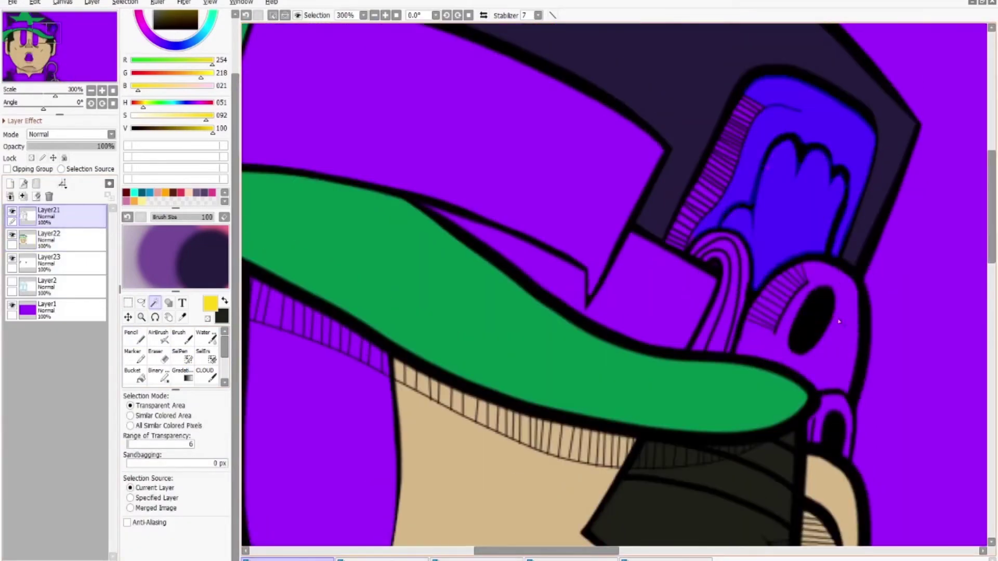
left_click(839, 321)
scroll(852, 434, "up", 1)
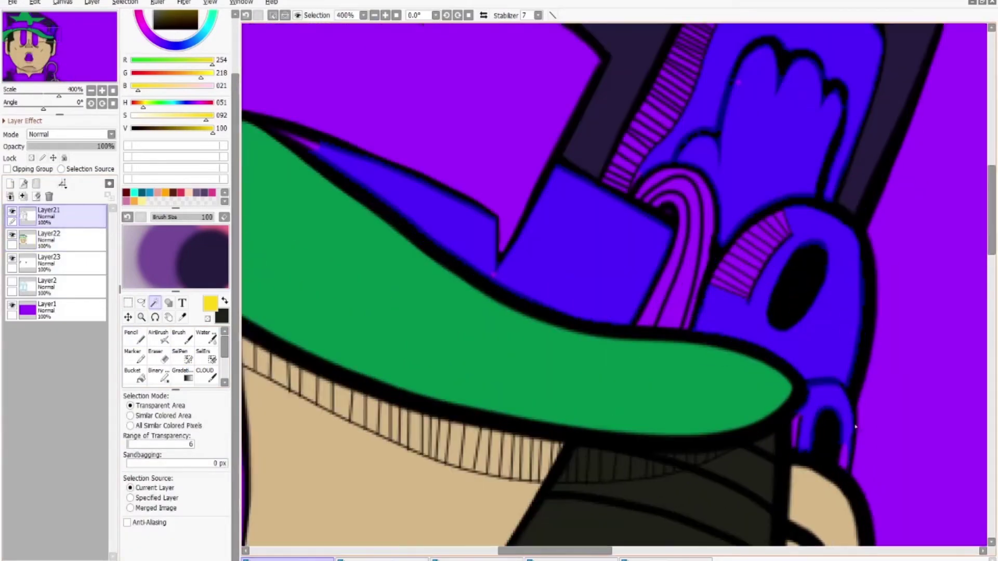
key("s")
mouse_move(633, 312)
left_mouse_down()
mouse_move(691, 295)
mouse_move(744, 66)
mouse_move(643, 182)
mouse_move(617, 172)
left_mouse_up()
key("bracketleft")
key("bracketleft")
key("bracketleft")
key("bracketleft")
key("bracketleft")
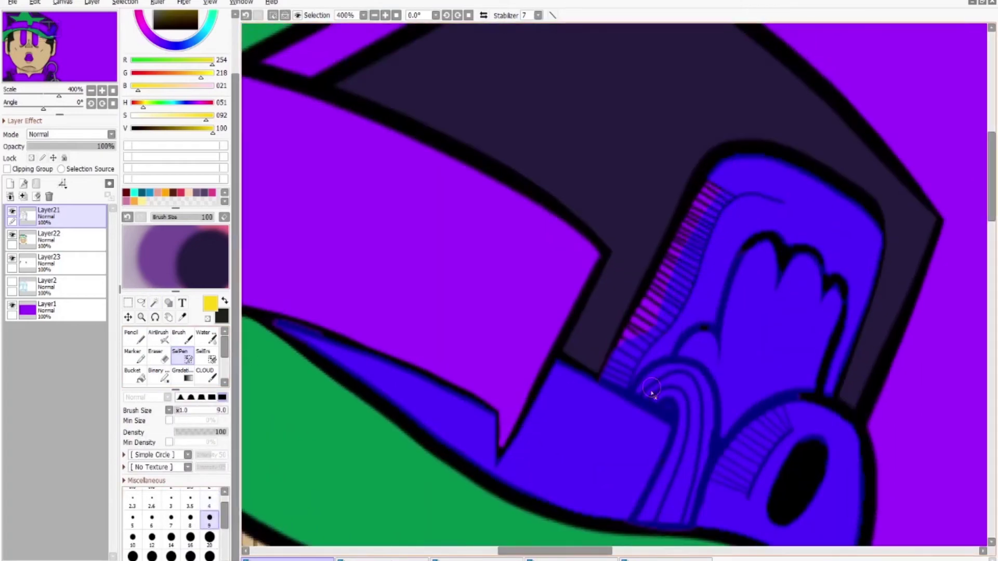
Select the coat collar trims and shoulder bands on the line-art layer and fill the selection with yellow RGB 254, 218, 21 on Layer23
scroll(735, 196, "up", 1)
key("w")
scroll(993, 285, "down", 3)
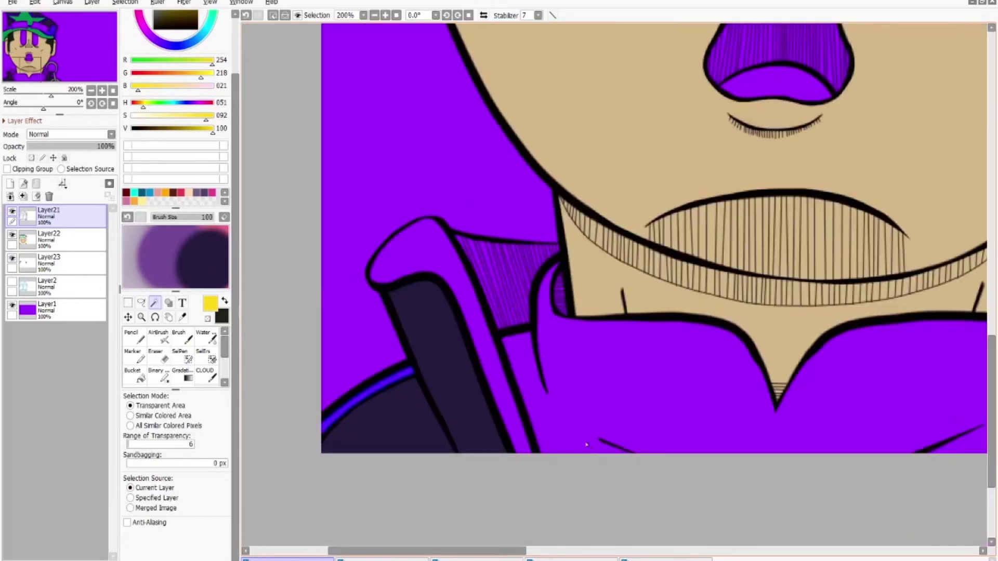
scroll(586, 444, "up", 1)
key("w")
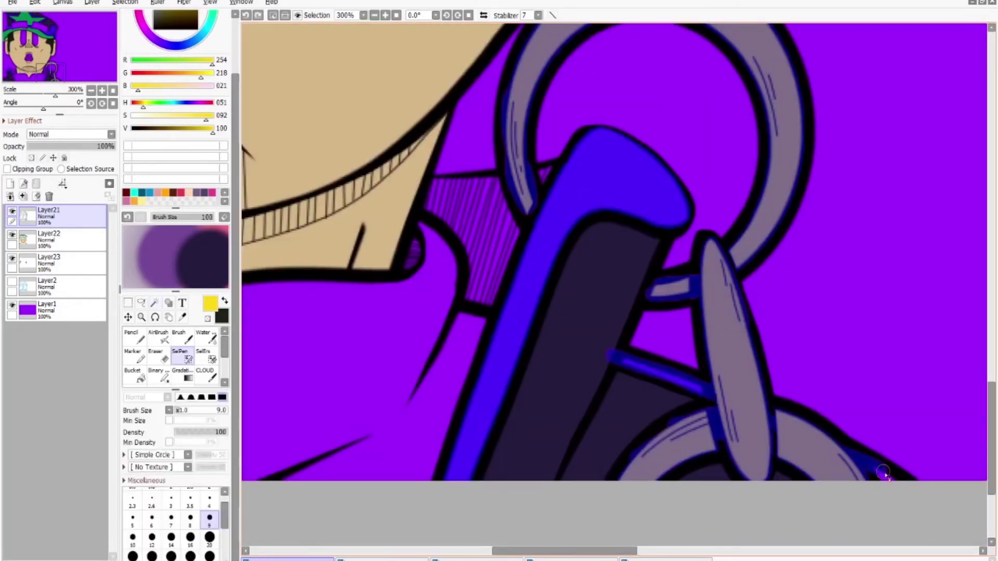
scroll(889, 493, "down", 4)
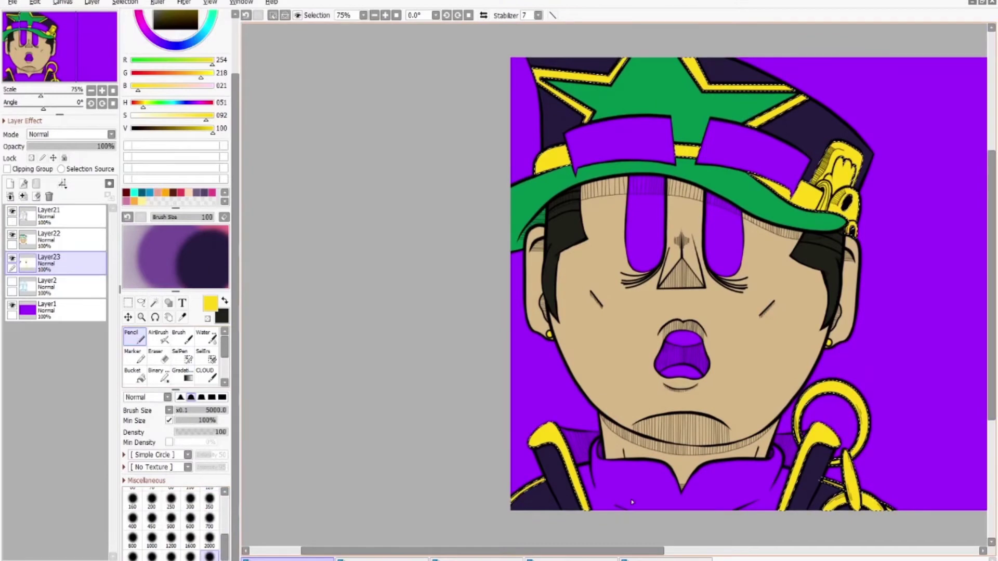
Fill the two wide bands across the front of the cap with near-black RGB 31, 31, 24 on Layer23 and clear the selection
key("w")
left_click(49, 213)
left_click(651, 166)
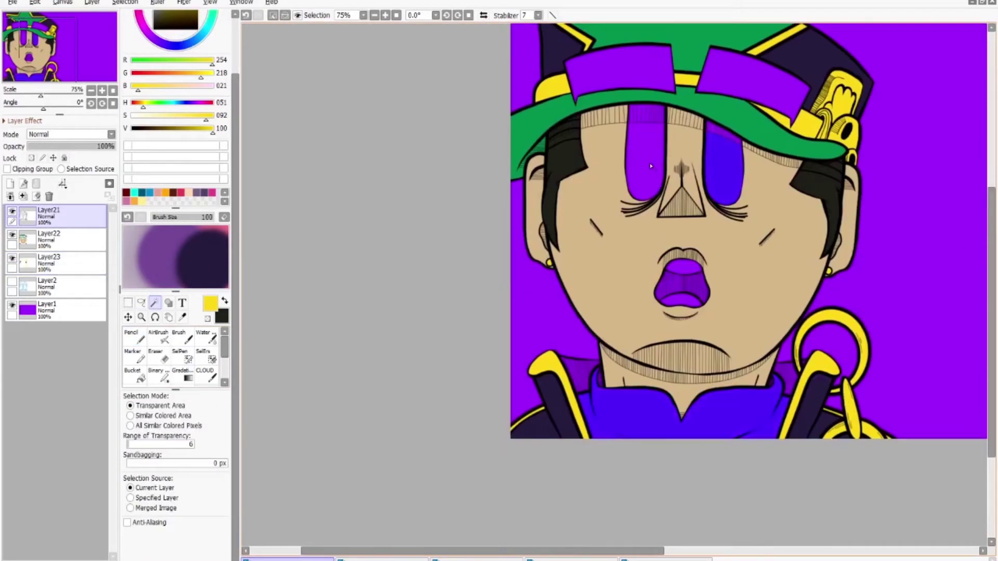
scroll(650, 166, "up", 3)
left_click(49, 260)
key("ctrl+d")
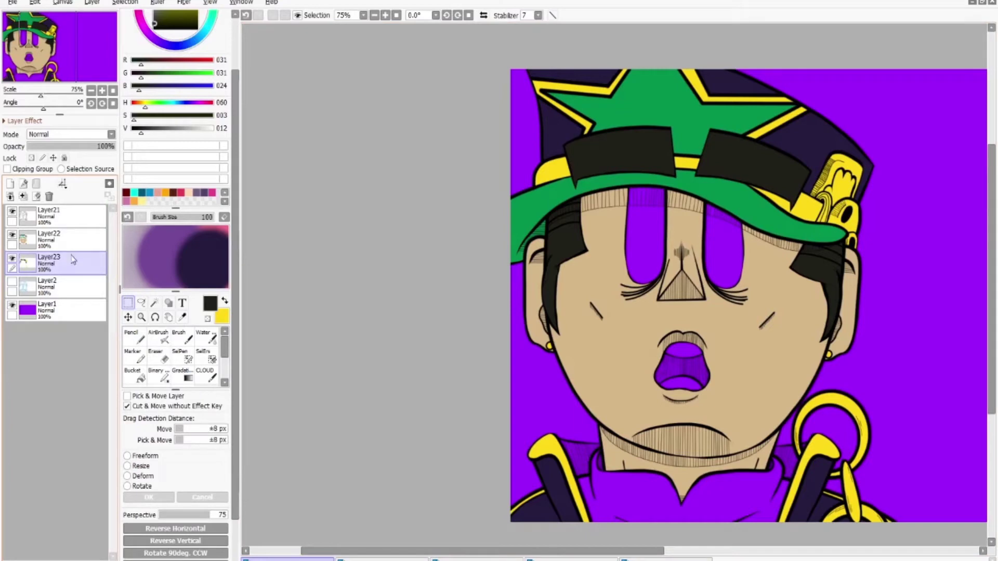
Select both elongated eyes including their hatched tops and fill them with dark slate teal on new Layer24
left_click(154, 303)
left_click(722, 249)
scroll(735, 257, "up", 3)
left_click(494, 198)
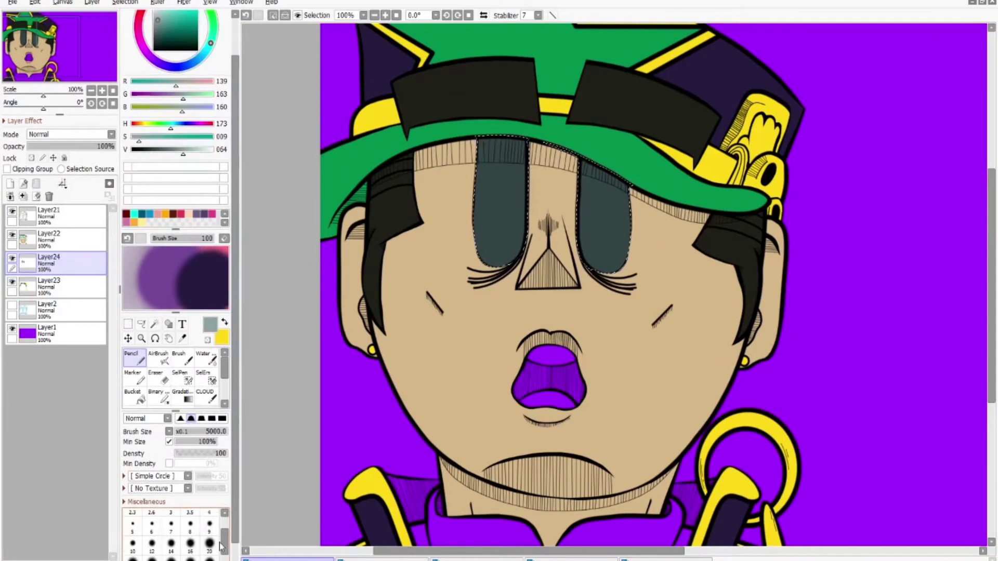
Try to paint a light stripe in RGB 139, 163, 160 across both eyes at pencil size 20 and blur it
left_click_drag(470, 186, 635, 195)
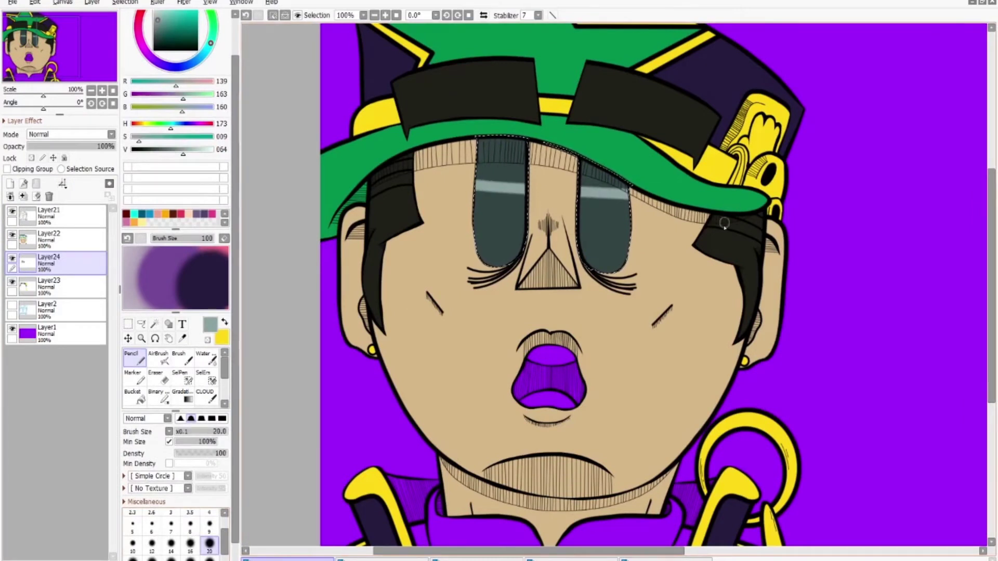
scroll(171, 379, "down", 2)
left_click(158, 391)
mouse_move(602, 198)
left_mouse_down()
mouse_move(493, 186)
mouse_move(585, 259)
left_mouse_up()
Brush a soft teal gradient, RGB 57, 94, 90, over the upper eyes on new Layer25 with the blur brush at size 50
left_click(10, 183)
scroll(177, 130, "up", 2)
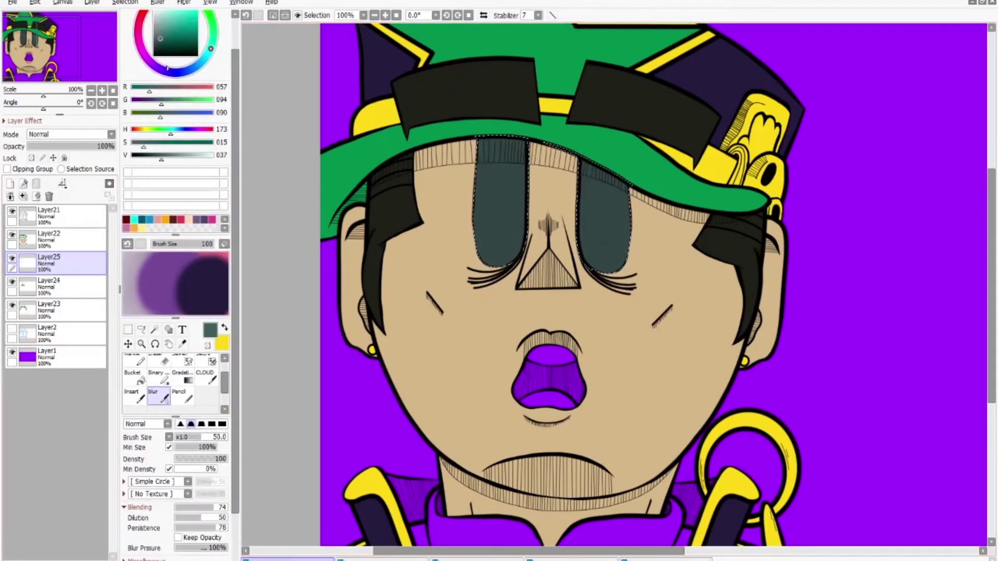
left_click(499, 198, "alt")
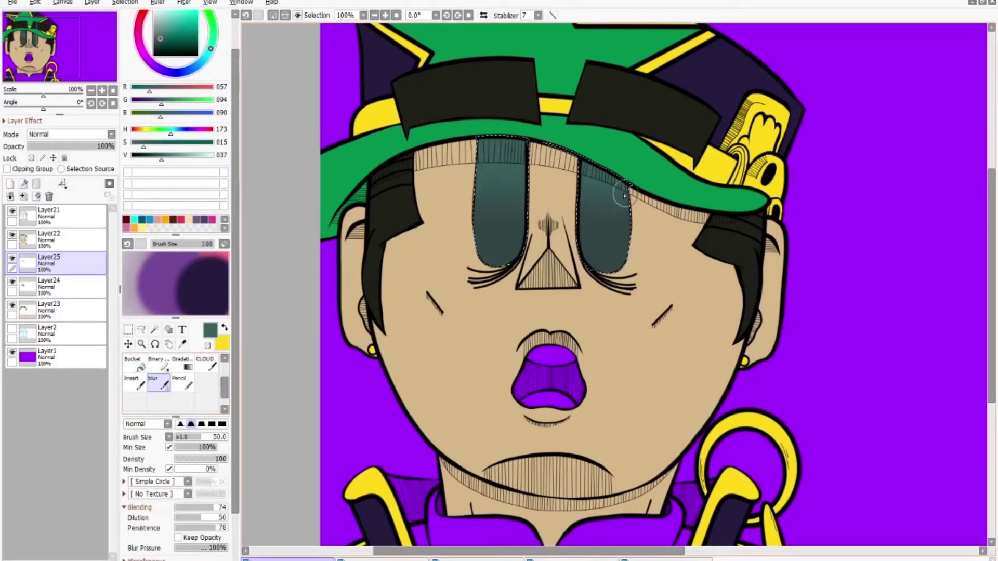
Clear the eye selection and select the shirt collar and the upper teeth on the line-art layer
scroll(283, 419, "down", 5)
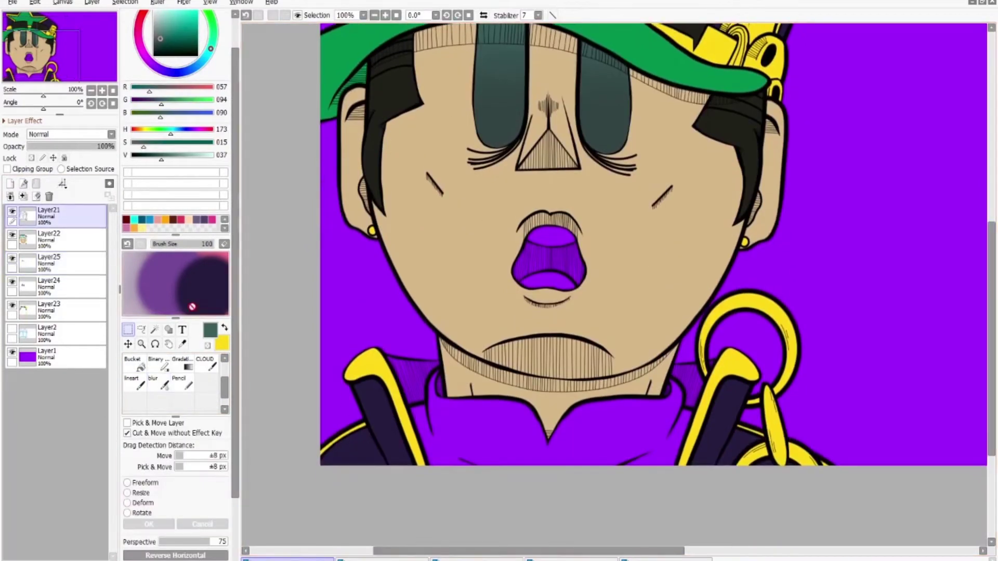
scroll(613, 286, "up", 2)
key("h")
key("c")
left_click_drag(374, 385, 401, 418)
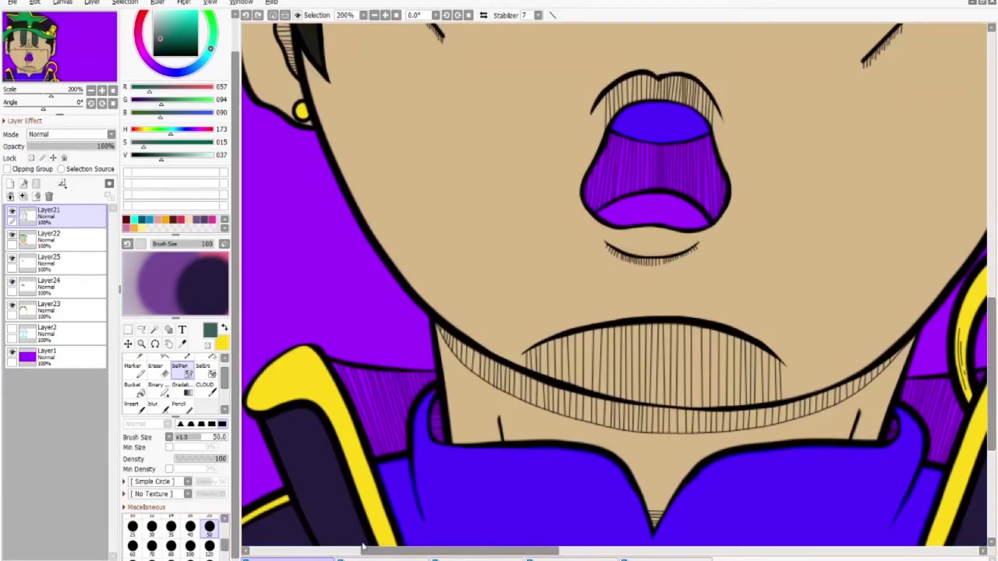
Add the hatched collar area beside the neck with the selection pen at size 4 and trim it with the selection eraser at size 9
scroll(435, 471, "up", 1)
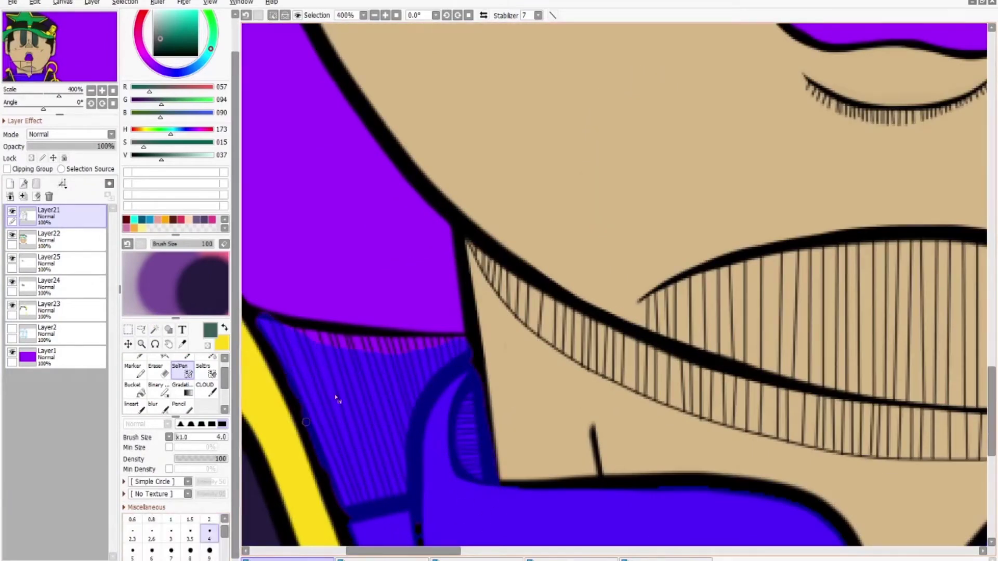
left_click(191, 551)
scroll(333, 343, "up", 1)
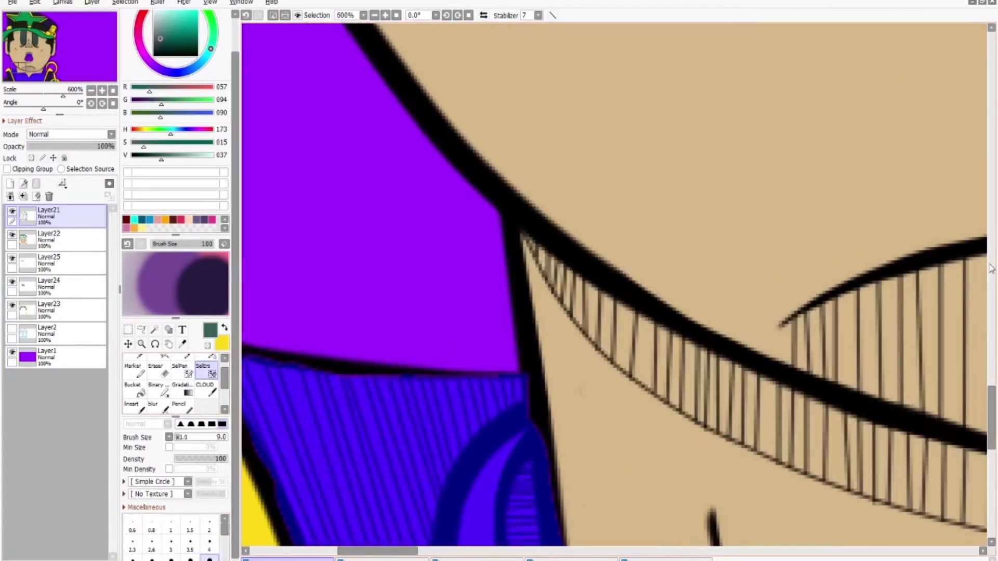
key("v")
Cover the remaining hatched collar areas with the selection pen and fill the shirt collar and teeth with white
scroll(560, 533, "up", 1)
scroll(559, 533, "up", 3)
key("c")
mouse_move(598, 468)
left_mouse_down()
mouse_move(541, 362)
mouse_move(728, 239)
left_mouse_up()
left_click(49, 338)
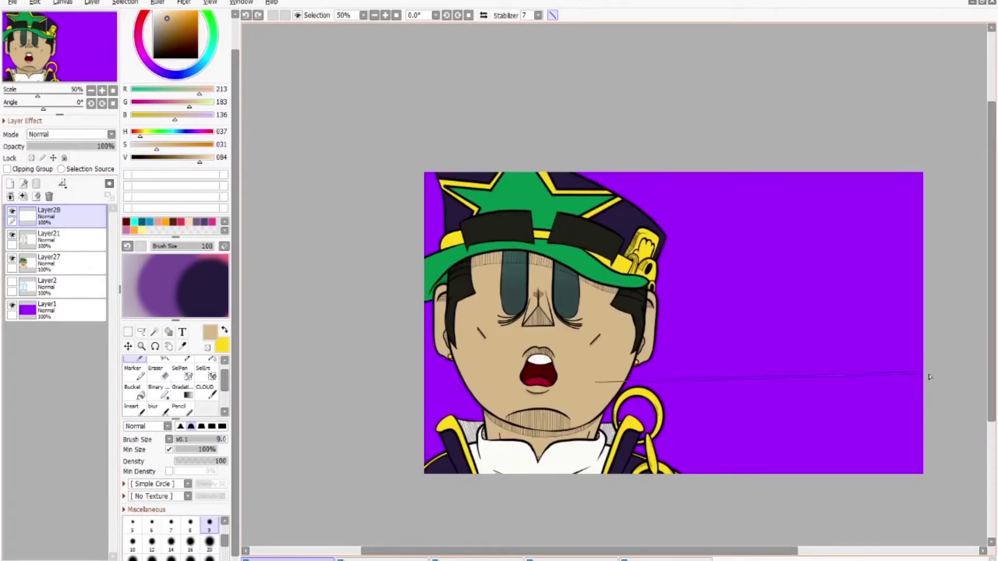
Move Layer28 below the line art and paint the hatched shadow on the left sideburn and forehead in RGB 103, 0, 0 at size 9
left_click(70, 254)
left_click(15, 216)
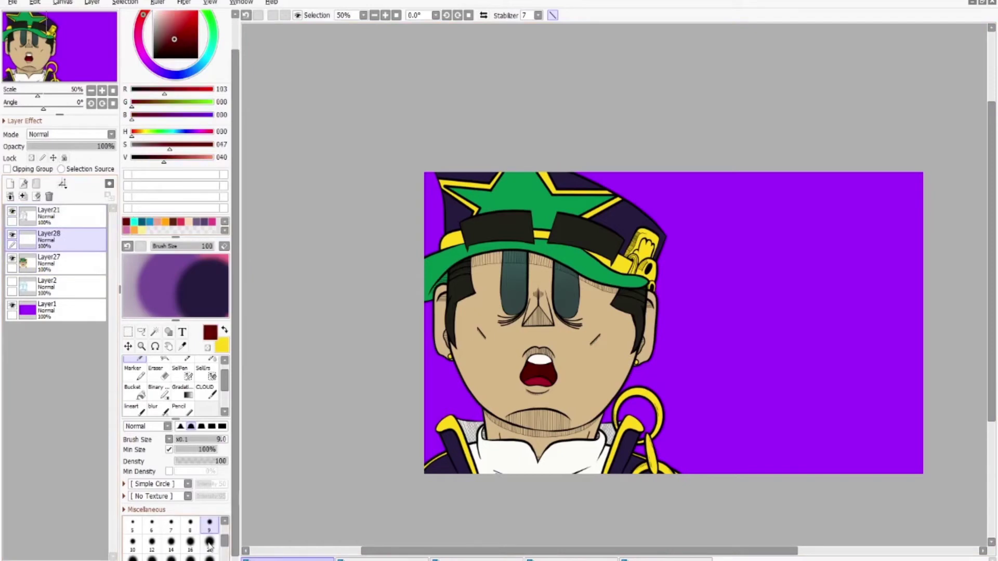
scroll(572, 312, "up", 5)
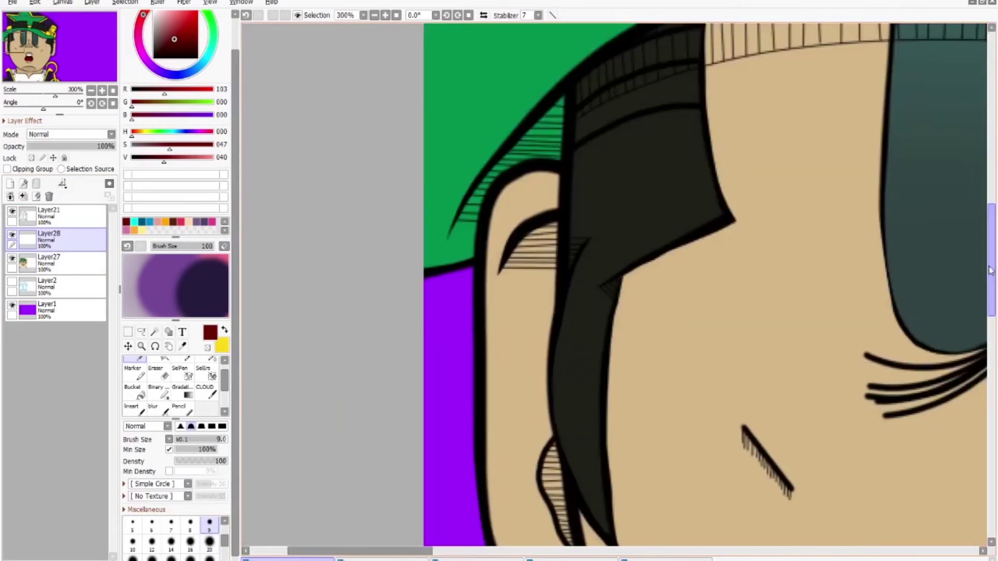
left_click_drag(577, 244, 667, 216)
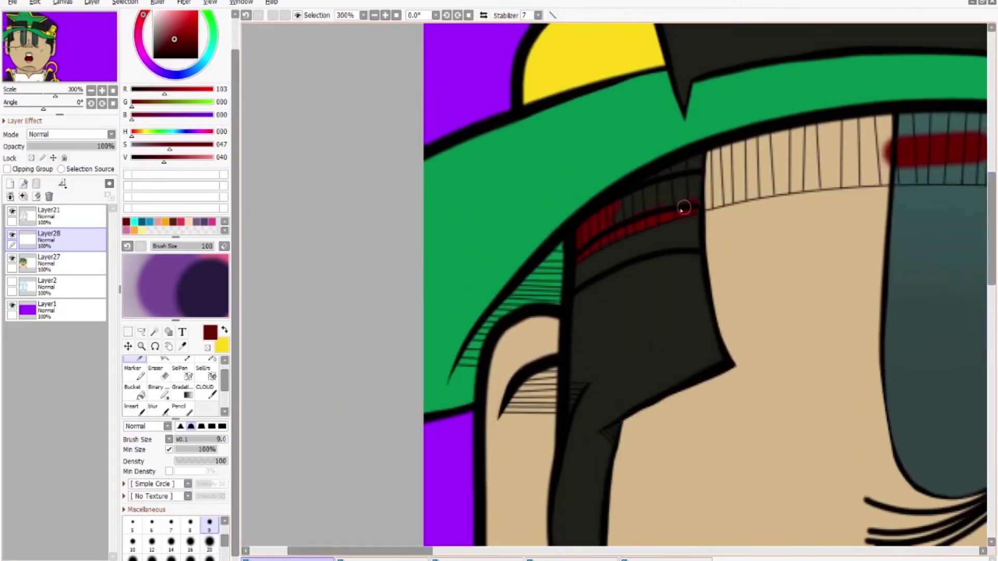
scroll(548, 515, "up", 3)
mouse_move(582, 234)
left_mouse_down()
mouse_move(628, 178)
mouse_move(909, 135)
left_mouse_up()
Extend the dark red brim shadow across the hatched tops of both eyes with the pencil at size 50
scroll(779, 208, "right", 5)
mouse_move(784, 201)
left_mouse_down()
mouse_move(893, 271)
mouse_move(909, 296)
left_mouse_up()
key("e")
left_click_drag(853, 213, 909, 227)
scroll(643, 181, "left", 5)
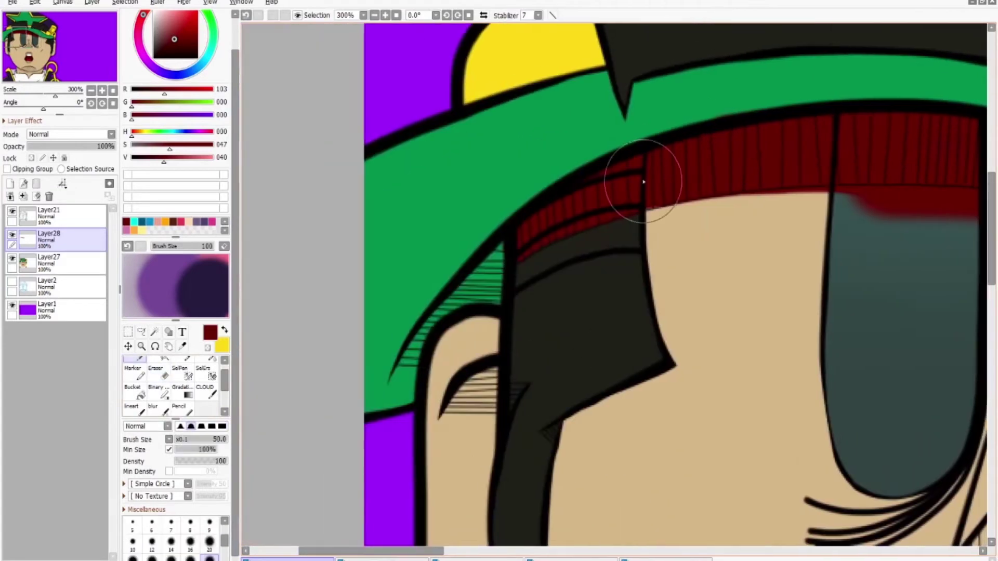
Erase the dark red overspill below the brim hatching across the eyes and nose bridge with the eraser at size 9
left_click(163, 379)
scroll(599, 196, "up", 3)
scroll(552, 539, "right", 5)
scroll(690, 105, "down", 2)
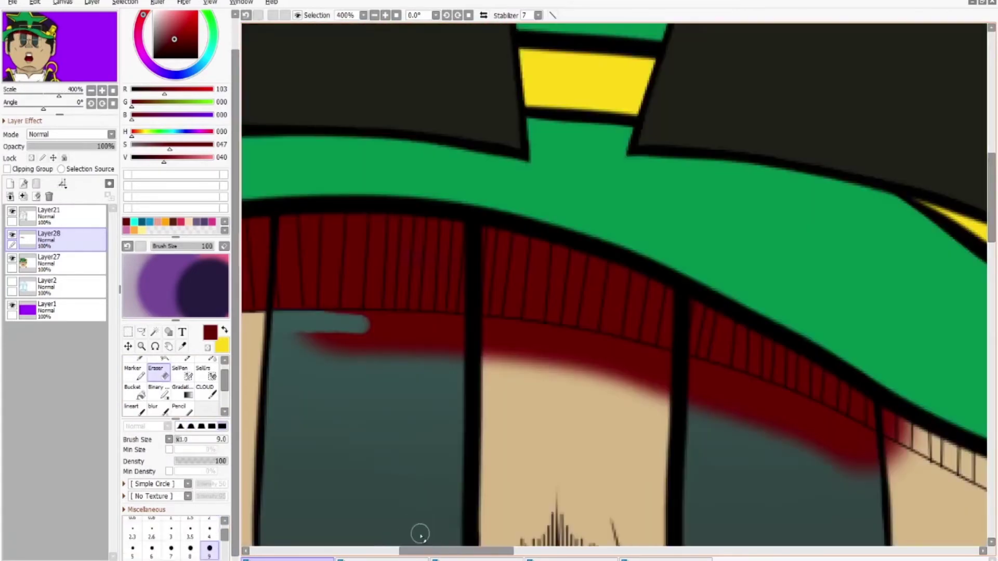
scroll(283, 363, "up", 2)
mouse_move(341, 328)
left_mouse_down()
mouse_move(546, 327)
mouse_move(967, 395)
left_mouse_up()
Paint the narrow hatched strip under the brim to the right of the eyes dark red with the pencil at size 9
key("n")
scroll(974, 397, "up", 2)
scroll(974, 397, "down", 1)
left_click_drag(546, 278, 624, 306)
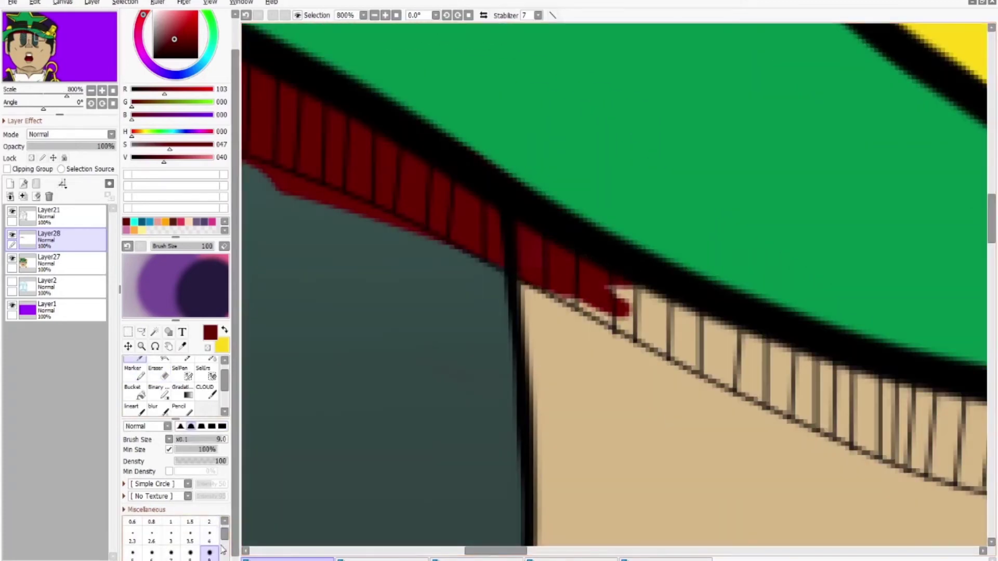
scroll(761, 461, "right", 2)
left_click_drag(760, 461, 546, 456)
scroll(468, 263, "left", 5)
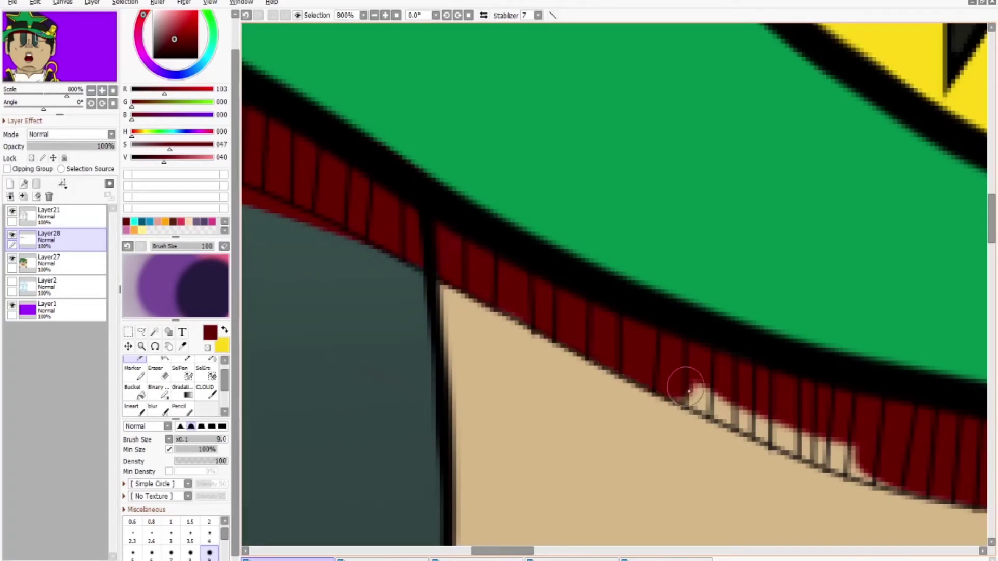
scroll(680, 383, "left", 3)
scroll(458, 150, "right", 3)
Trim the dark red shadow along the hatching's lower edge over the right eye with the eraser at size 4
key("e")
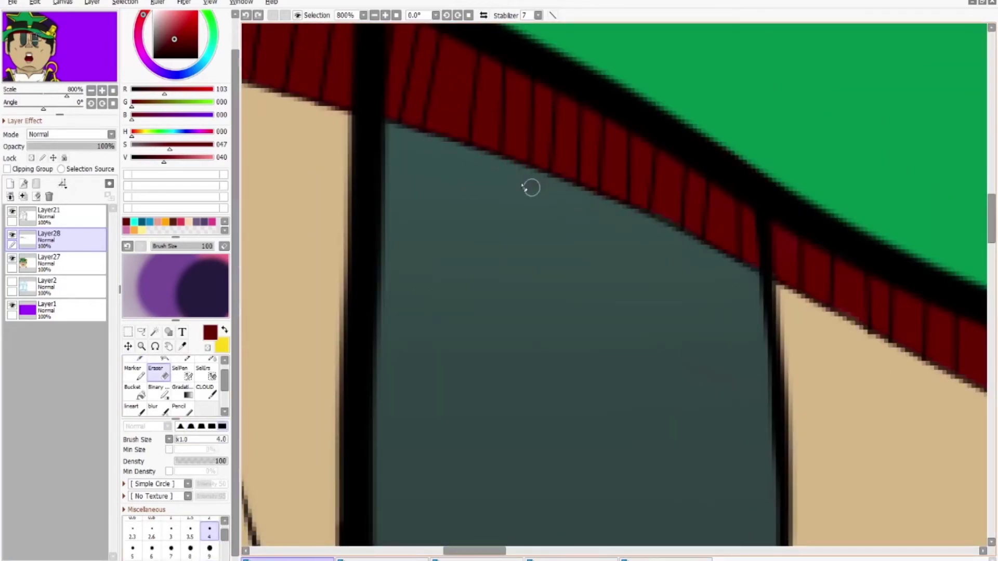
scroll(530, 188, "right", 4)
scroll(532, 253, "down", 2)
scroll(396, 222, "down", 5)
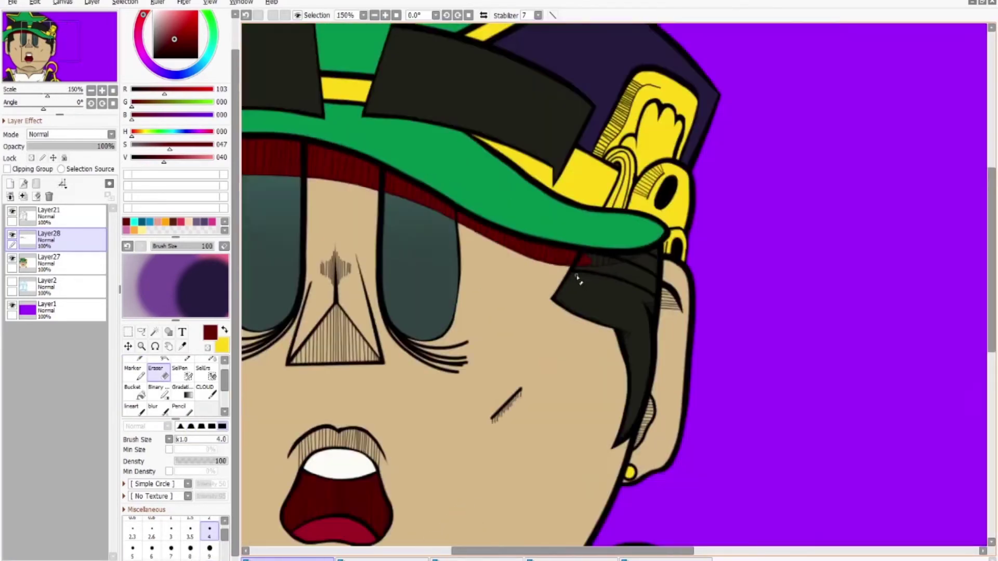
Try Layer28 in Shade mode at 20% opacity, and undo the change
left_click(70, 135)
left_click(52, 172)
left_click_drag(109, 146, 79, 146)
key("ctrl+z")
key("ctrl+z")
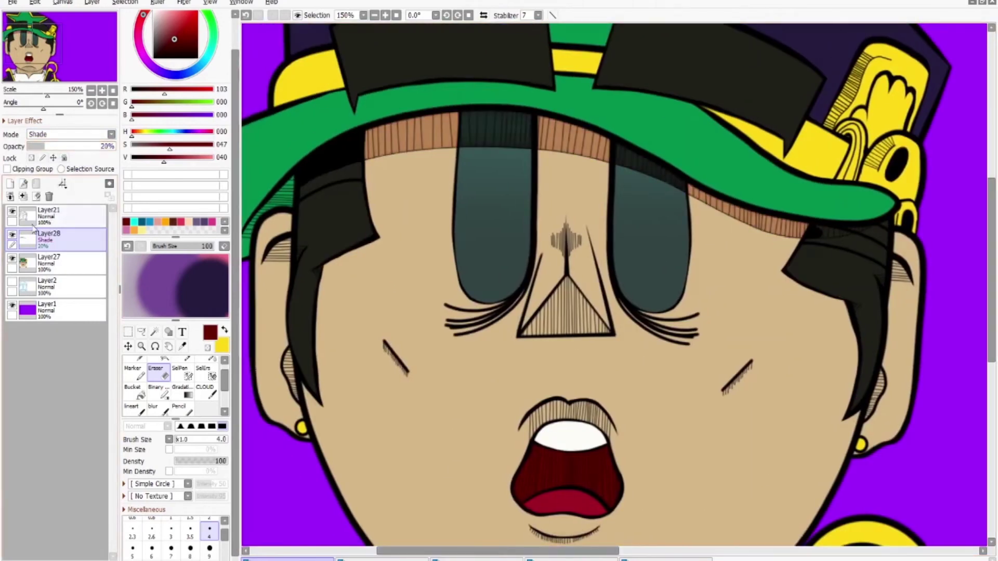
Extend the dark red shadow over the hatched top of the right sideburn and trim its edge with the eraser at size 4
scroll(613, 286, "up", 2)
scroll(613, 286, "up", 3)
scroll(613, 286, "right", 3)
scroll(408, 355, "up", 2)
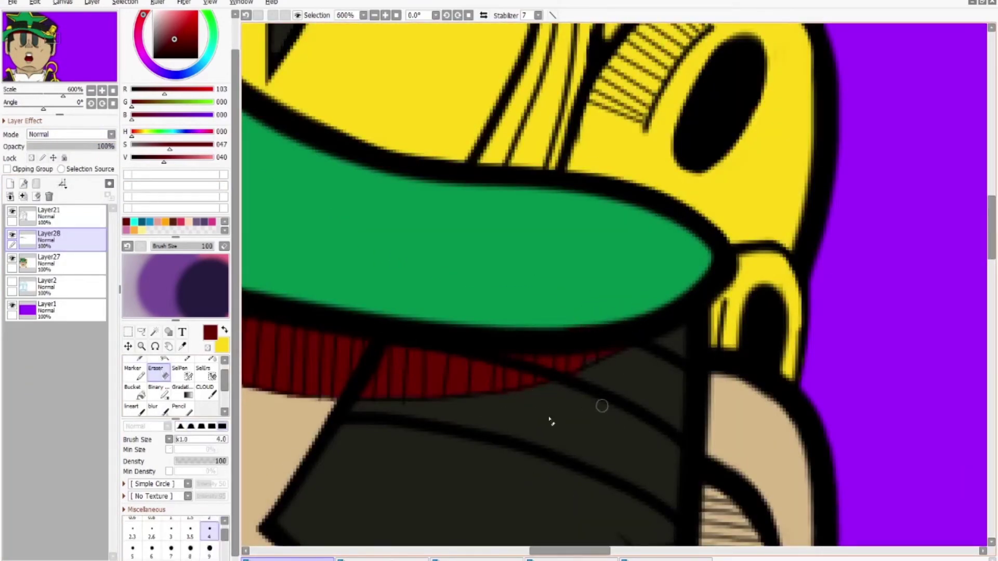
Set Layer28 to Shade mode with 19% opacity
scroll(551, 421, "down", 3)
left_click(70, 134)
left_click(51, 171)
left_click_drag(83, 147, 45, 217)
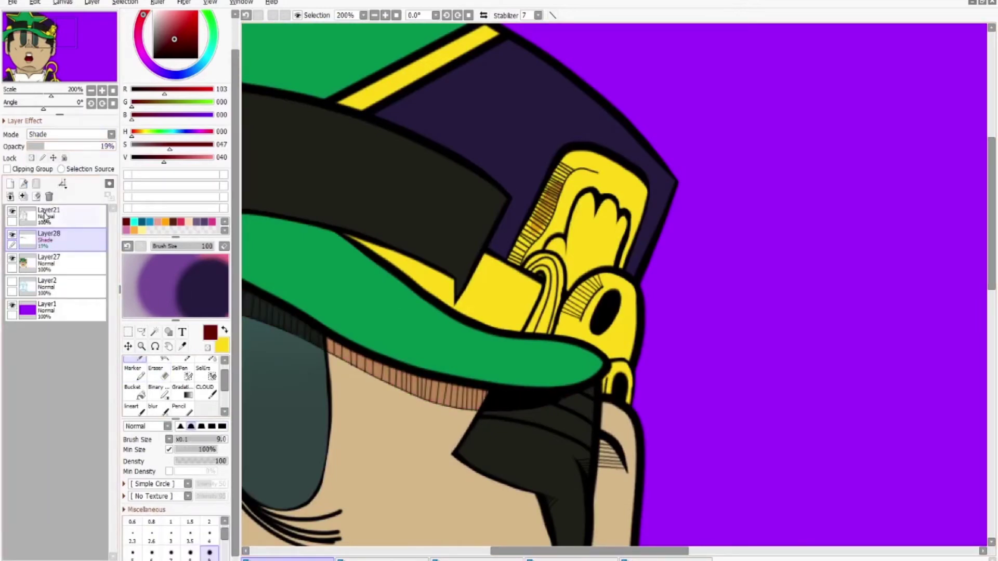
Undo the orange colour test, resample the dark red RGB 103, 0, 0 and paint the right ear's lower hatching at pencil size 4
left_click(542, 210, "alt")
key("ctrl+z")
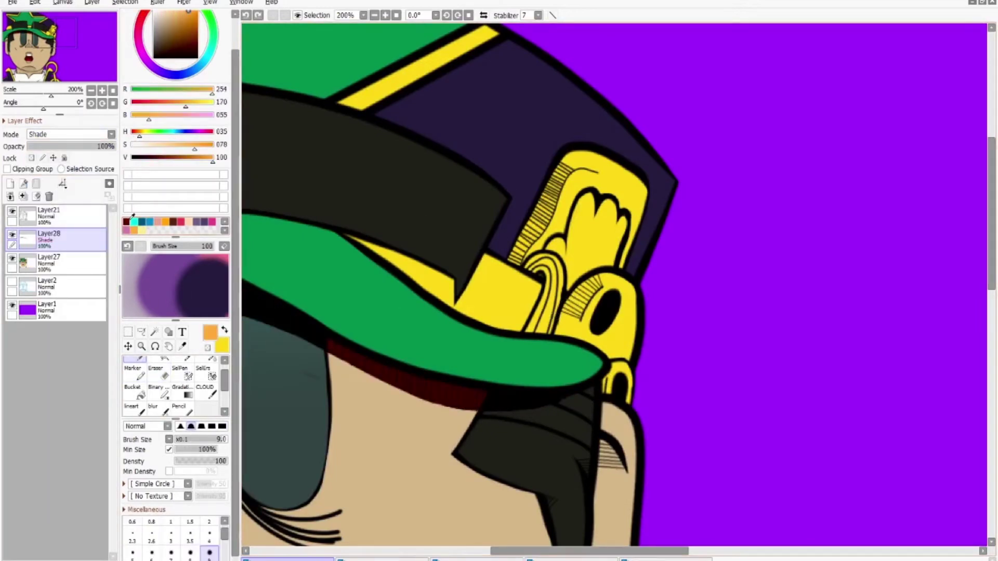
left_click(416, 379, "alt")
scroll(613, 447, "up", 3)
left_click_drag(670, 447, 689, 369)
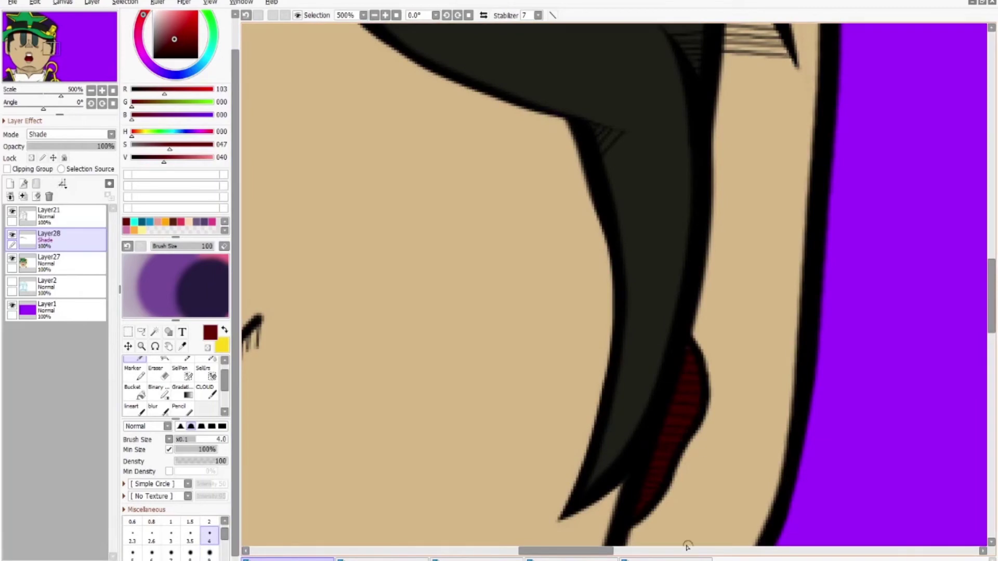
Paint dark red along the hatching of the right cheek line and set Layer28's opacity to 32%
scroll(696, 399, "left", 8)
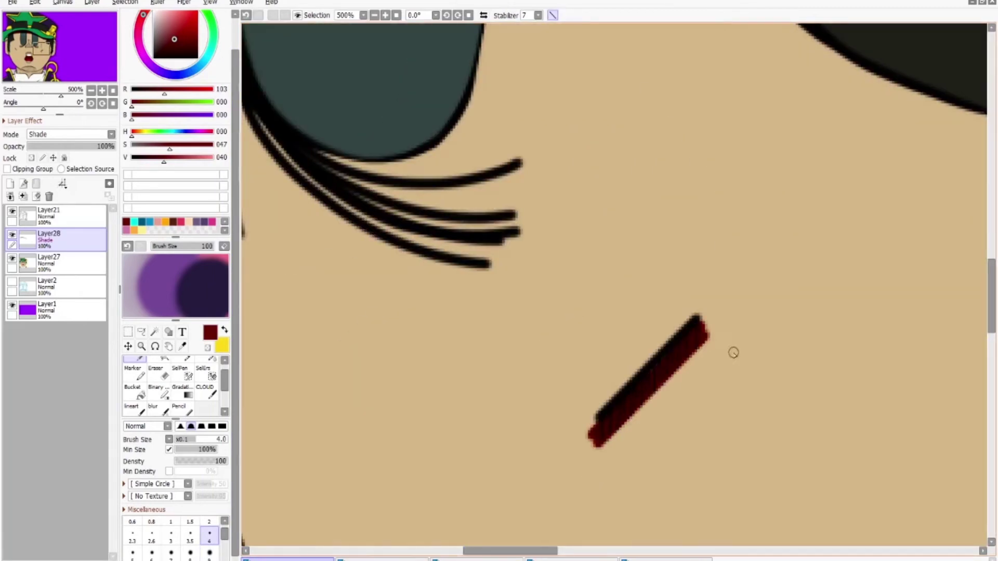
scroll(720, 344, "down", 2)
left_click(55, 146)
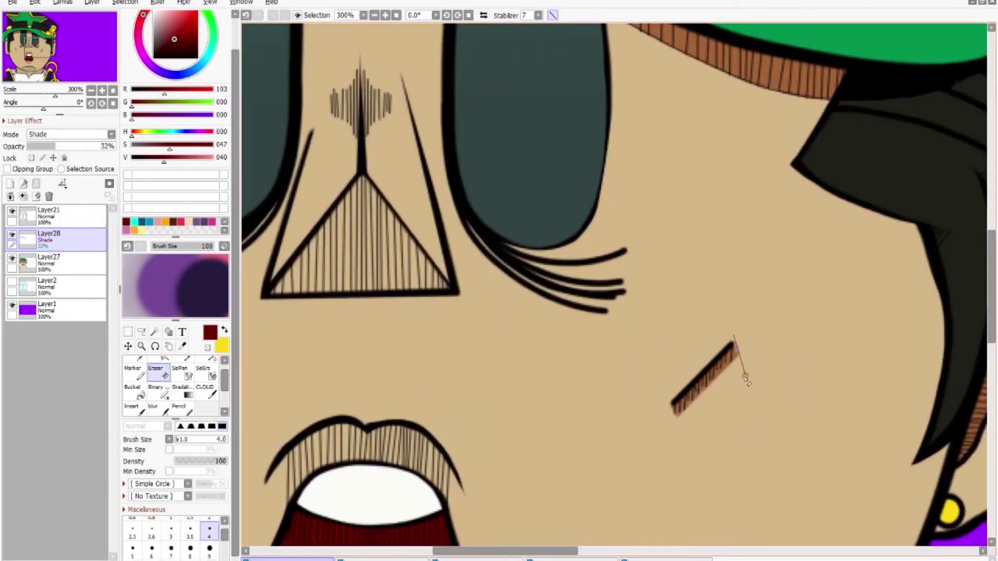
Try shading the upper lip's hatching on Layer28 with the pencil at size 4, and undo it
scroll(744, 376, "left", 8)
scroll(744, 377, "down", 2)
key("n")
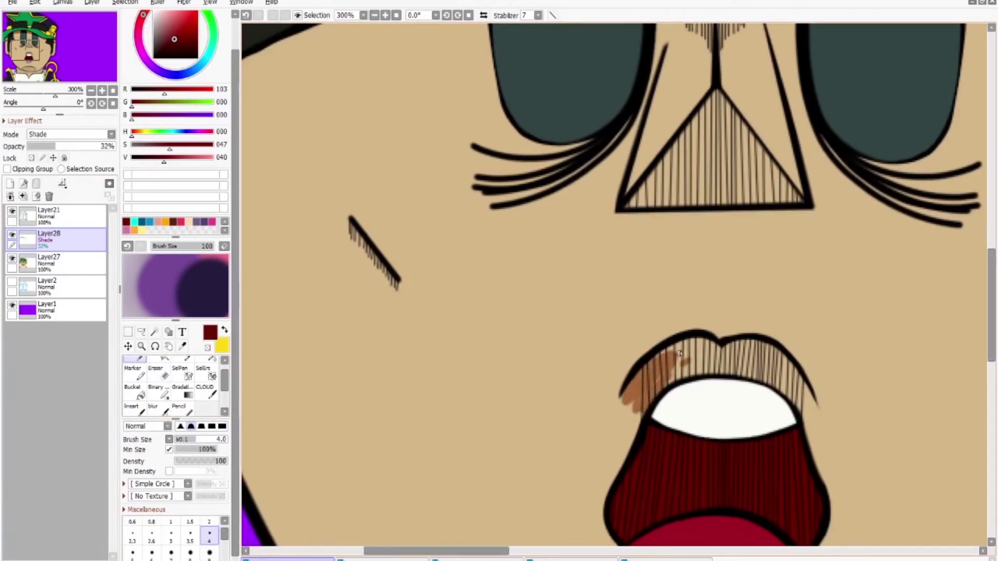
key("ctrl+z")
Shade the hatching along the left cheek line with a straight dark red stroke on Layer28 and switch to the eraser for trimming
scroll(670, 378, "down", 3)
scroll(559, 26, "up", 3)
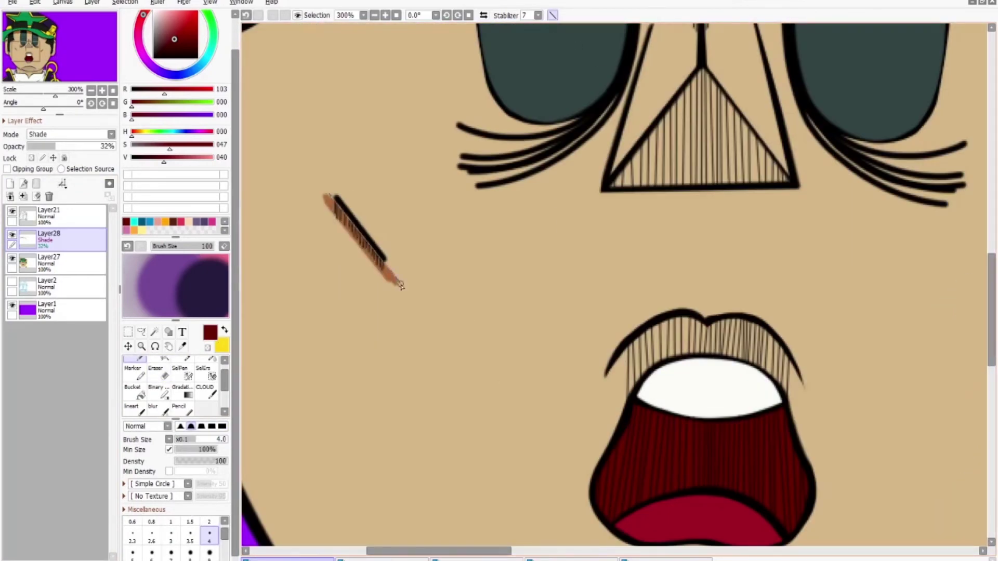
scroll(383, 266, "up", 1)
key("e")
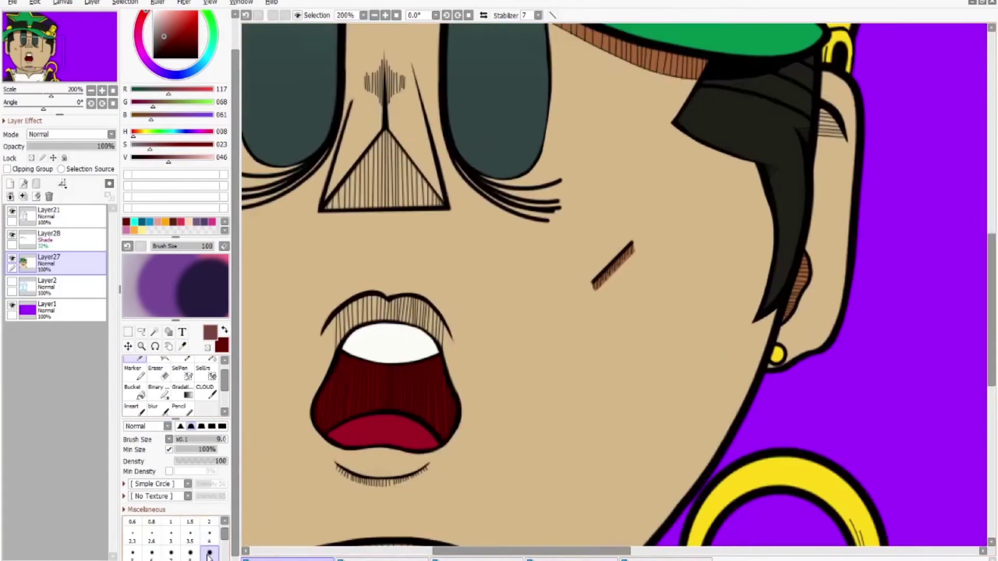
Paint the hatched upper lip brownish red, RGB 117, 68, 61, on Layer27 with the pencil at size 9
scroll(335, 325, "up", 2)
left_click_drag(311, 344, 439, 280)
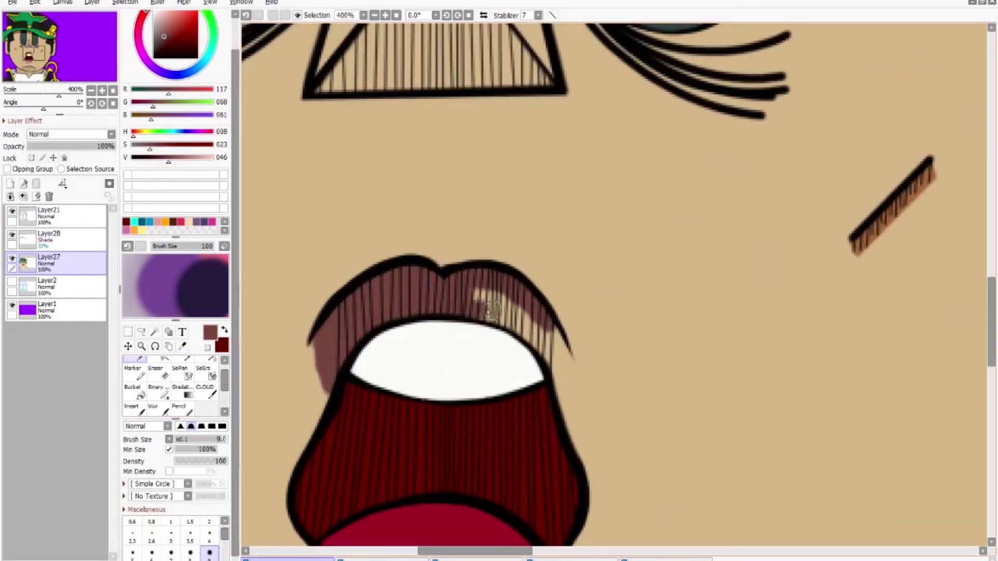
key("ctrl+z")
scroll(386, 394, "left", 2)
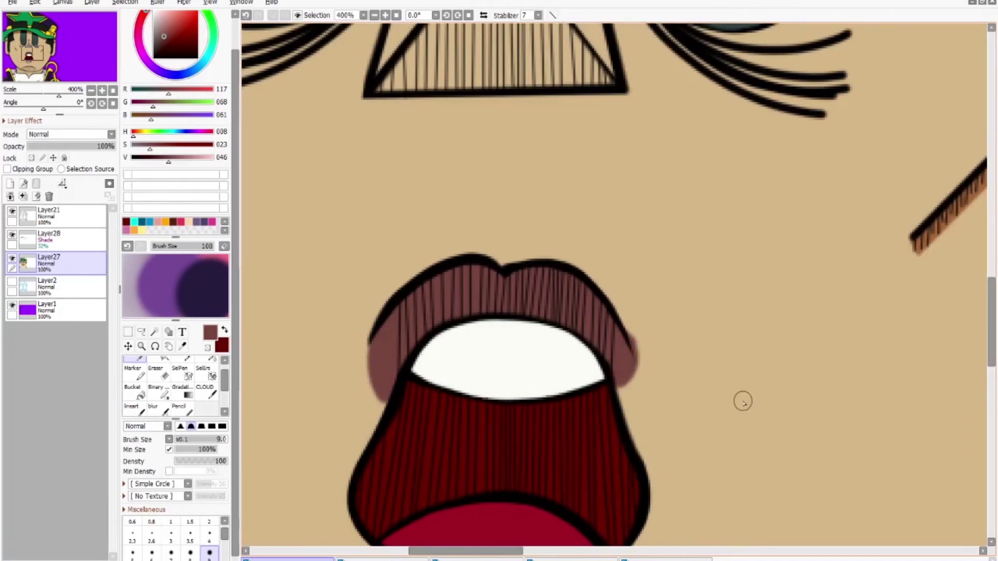
Trim both outer corners of the brownish upper lip with skin colour, RGB 213, 183, 136, on Layer27 at brush size 4
left_click(209, 541)
left_click(625, 326, "alt")
left_click_drag(622, 397, 629, 335)
scroll(638, 373, "up", 1)
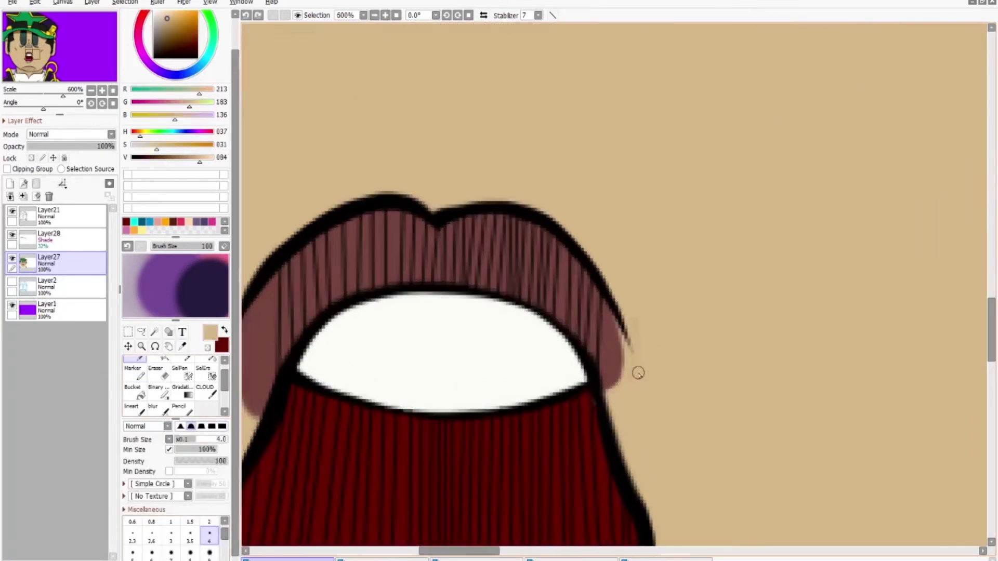
scroll(676, 412, "left", 4)
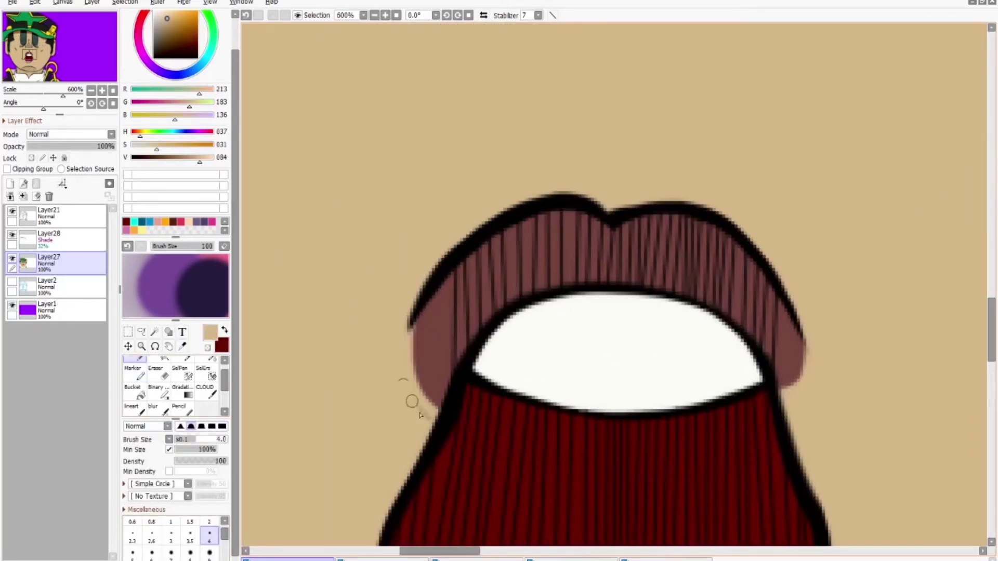
scroll(827, 364, "up", 1)
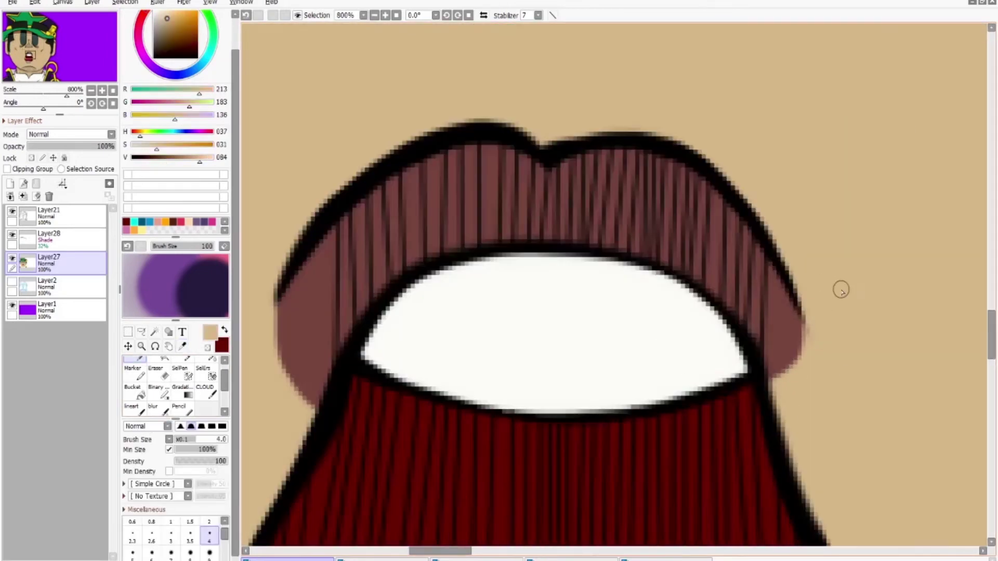
Shade the left ear's lower and upper hatching dark red, RGB 103, 0, 0, on Layer28 at brush size 7
scroll(732, 338, "down", 6)
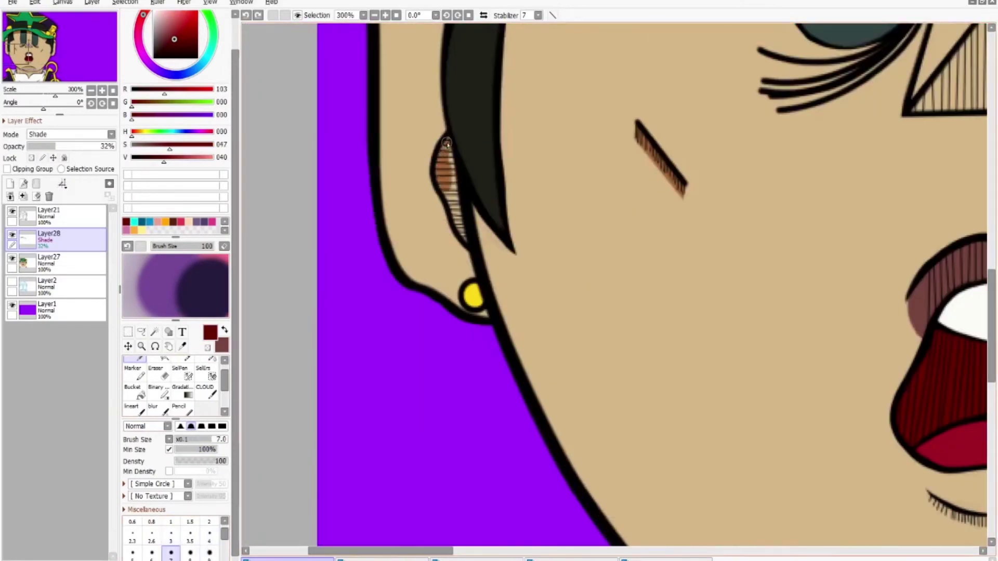
scroll(460, 229, "up", 4)
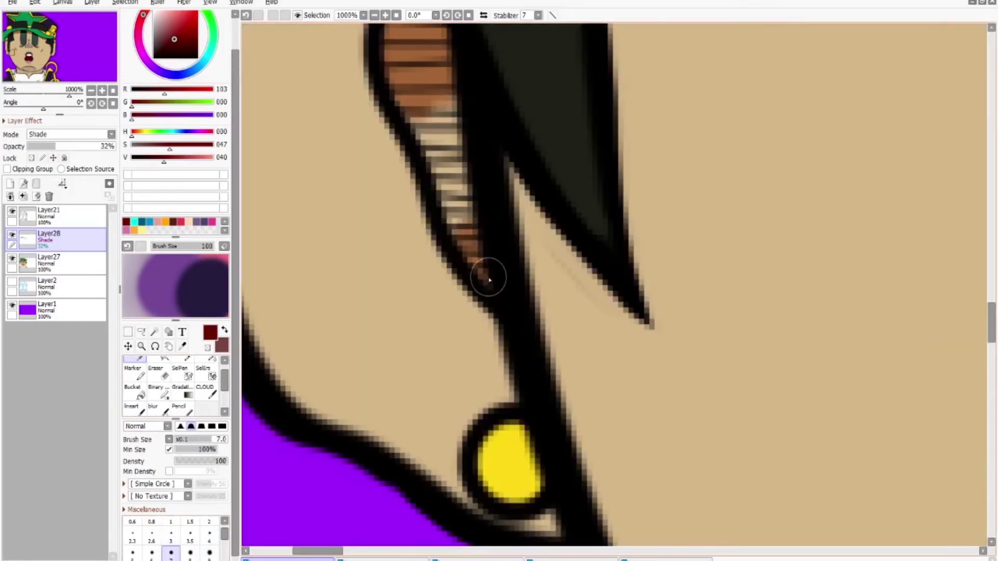
scroll(466, 125, "down", 3)
mouse_move(259, 311)
left_mouse_down()
mouse_move(379, 316)
mouse_move(390, 278)
left_mouse_up()
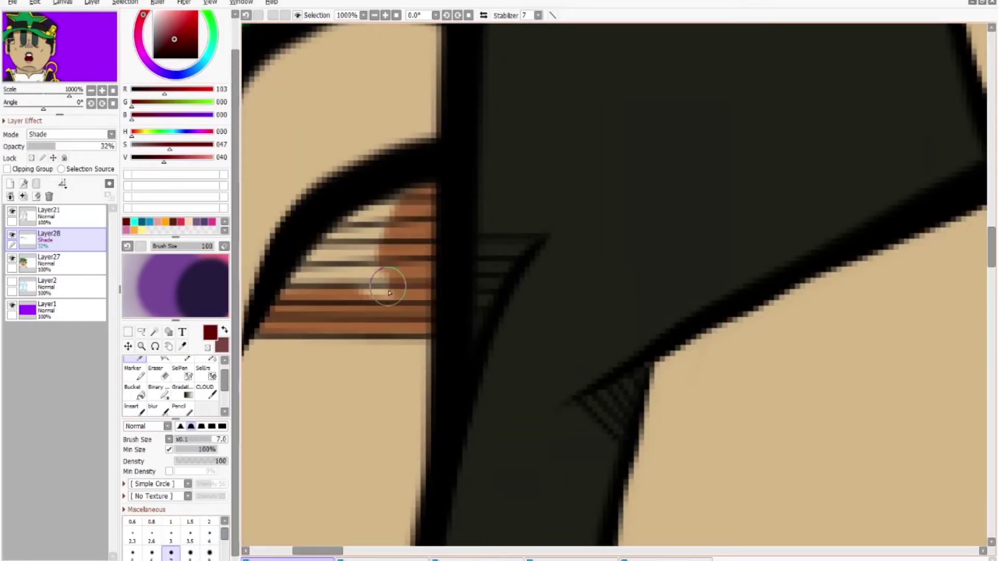
scroll(389, 278, "down", 2)
scroll(858, 252, "up", 3)
Shade the right ear's hatching dark red on Layer28, reducing the brush size to 4
scroll(548, 413, "down", 10)
scroll(455, 278, "up", 1)
key("bracketleft")
key("bracketleft")
key("bracketleft")
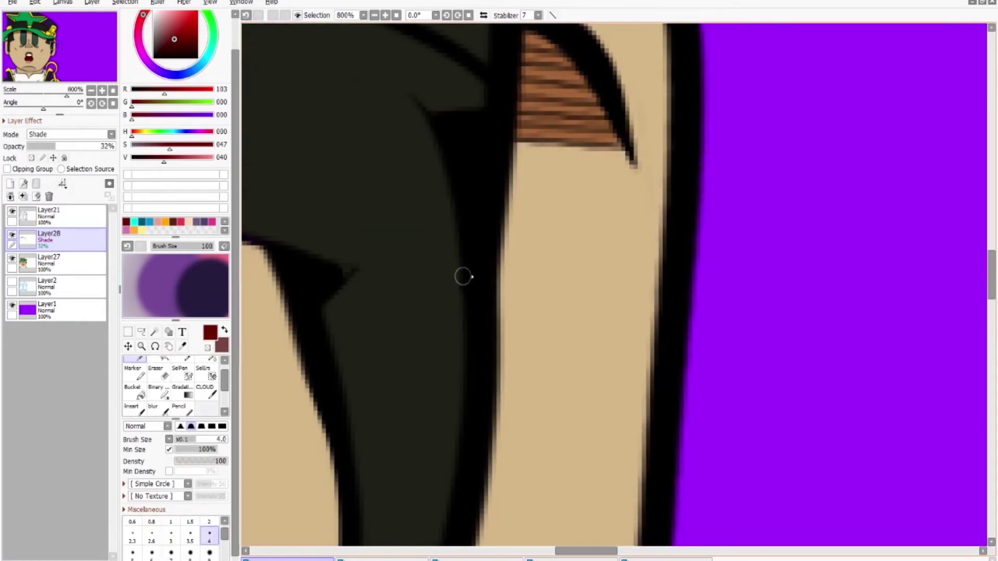
Start shading the hatched nose triangle dark red on Layer28 and trim the overspill along its edges with the eraser at size 4
scroll(400, 231, "down", 5)
scroll(775, 434, "left", 8)
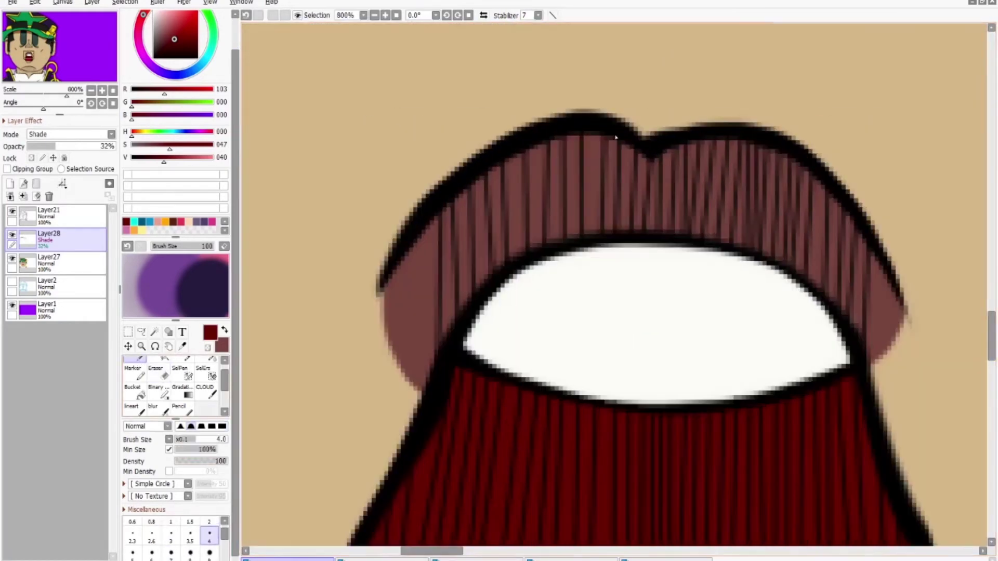
scroll(775, 435, "down", 1)
scroll(654, 124, "up", 5)
key("n")
mouse_move(653, 124)
left_mouse_down()
mouse_move(561, 207)
mouse_move(868, 228)
left_mouse_up()
key("bracketleft")
key("bracketleft")
key("bracketleft")
key("bracketleft")
key("bracketleft")
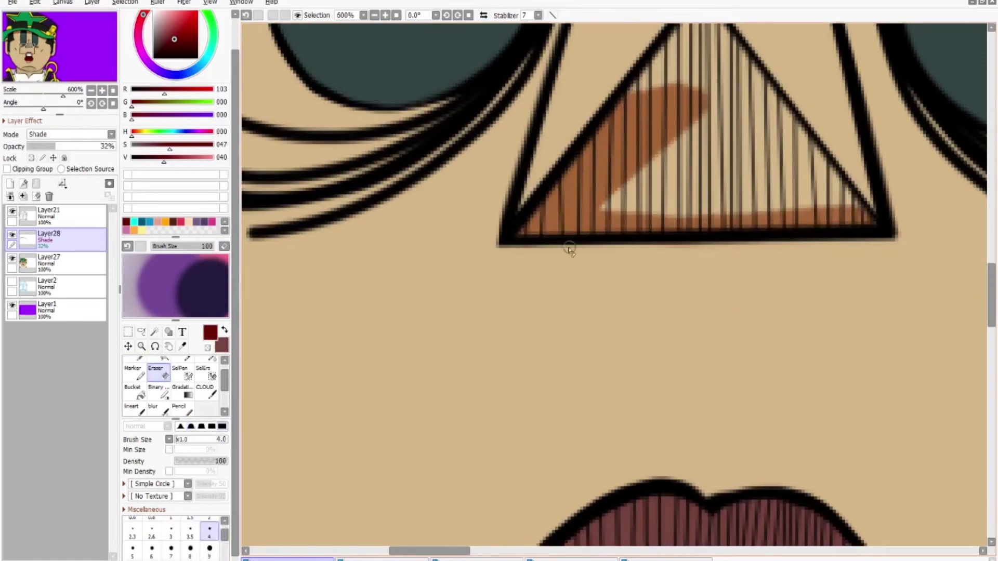
scroll(626, 258, "up", 2)
left_click_drag(683, 143, 659, 175)
Fill the rest of the nose triangle's hatching with dark red shading at brush size 9
key("bracketright")
key("bracketright")
key("bracketright")
key("bracketright")
key("bracketright")
mouse_move(773, 211)
left_mouse_down()
mouse_move(624, 312)
mouse_move(830, 297)
left_mouse_up()
scroll(677, 212, "up", 4)
scroll(677, 311, "down", 1)
left_click_drag(708, 218, 774, 260)
Paint dark red over the hatching on the nose bridge at size 9 and trim its outline with the eraser at size 4
scroll(906, 328, "down", 8)
scroll(906, 328, "up", 8)
left_click_drag(509, 260, 608, 288)
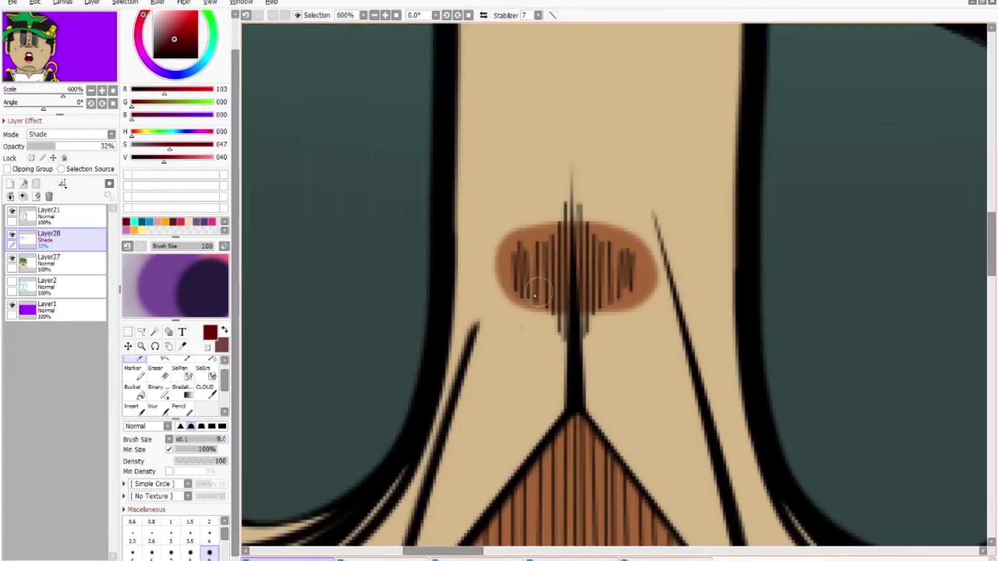
left_click_drag(509, 244, 582, 203)
scroll(589, 326, "down", 8)
scroll(589, 325, "up", 8)
key("e")
left_click_drag(504, 312, 618, 338)
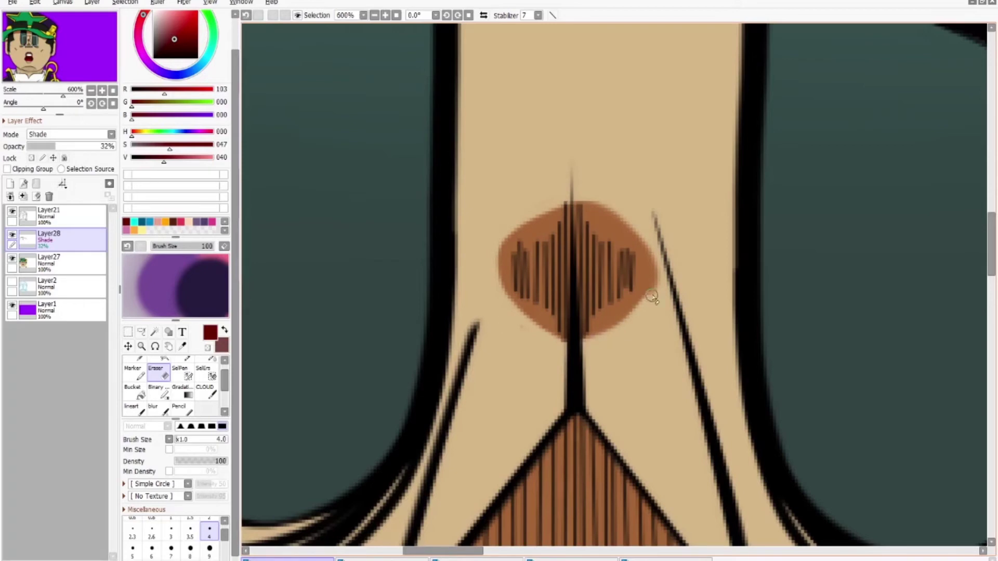
left_click_drag(651, 296, 631, 223)
Soften the nose bridge shading with the blur brush at size 20
left_click(87, 208)
scroll(812, 223, "down", 5)
scroll(653, 179, "up", 2)
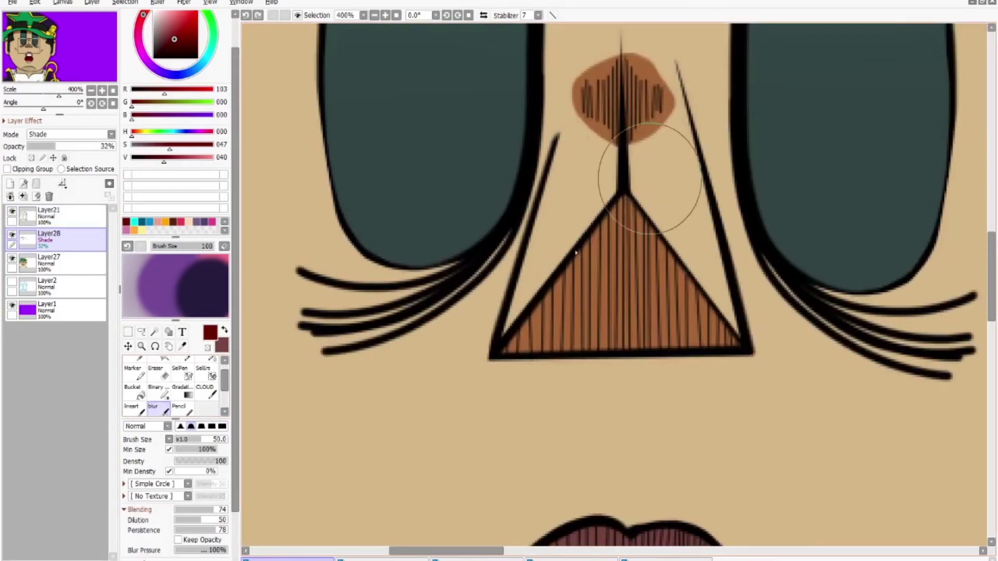
left_click(153, 363)
left_click_drag(613, 85, 784, 145)
scroll(784, 145, "down", 1)
scroll(547, 438, "down", 2)
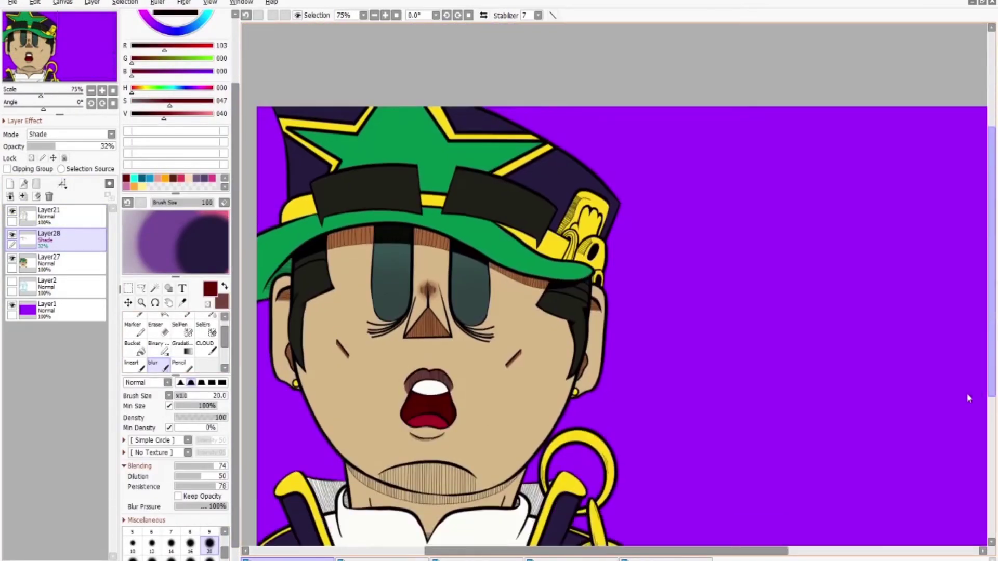
Shade the hatched chin area dark red on Layer28 with the pencil at size 9
scroll(411, 478, "up", 3)
scroll(410, 468, "up", 1)
left_click_drag(416, 457, 349, 491)
left_click(140, 315)
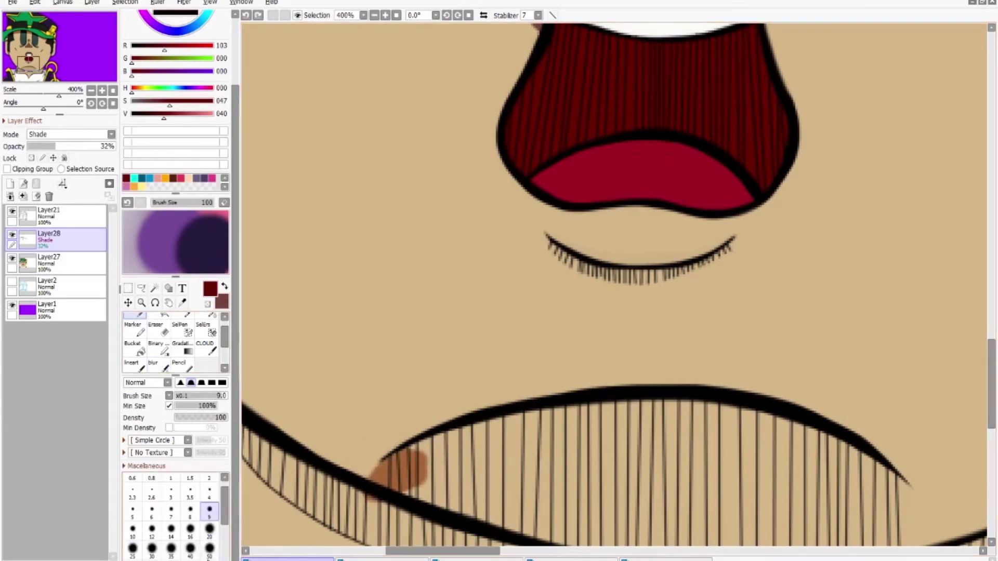
left_click_drag(405, 467, 679, 457)
scroll(679, 456, "down", 2)
mouse_move(545, 415)
left_mouse_down()
mouse_move(490, 368)
mouse_move(826, 356)
mouse_move(820, 408)
mouse_move(802, 436)
mouse_move(789, 436)
left_mouse_up()
Soften the outer ends of the chin shading with the blur brush at size 9
left_click(153, 364)
scroll(428, 350, "up", 1)
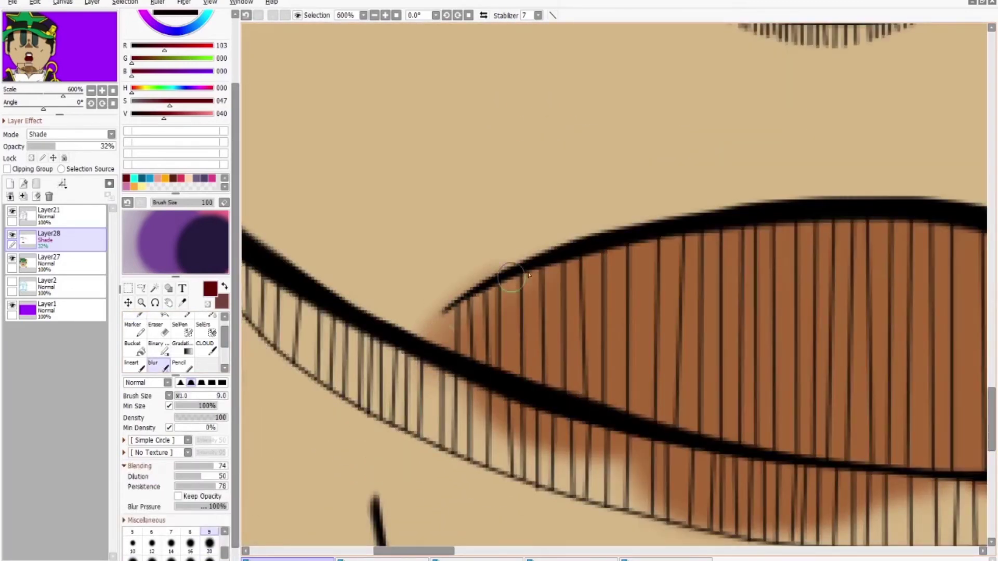
scroll(423, 399, "down", 2)
scroll(618, 494, "up", 1)
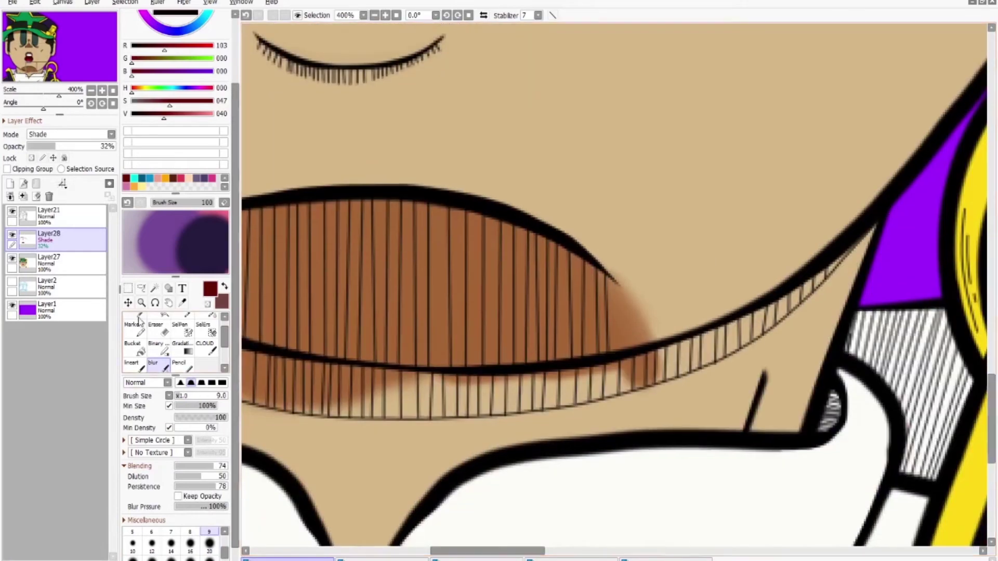
Shade the hatched strip under the chin and right jaw dark red, trimming its lower edge with the eraser at size 4
left_click(139, 315)
scroll(629, 379, "up", 1)
left_click(160, 328)
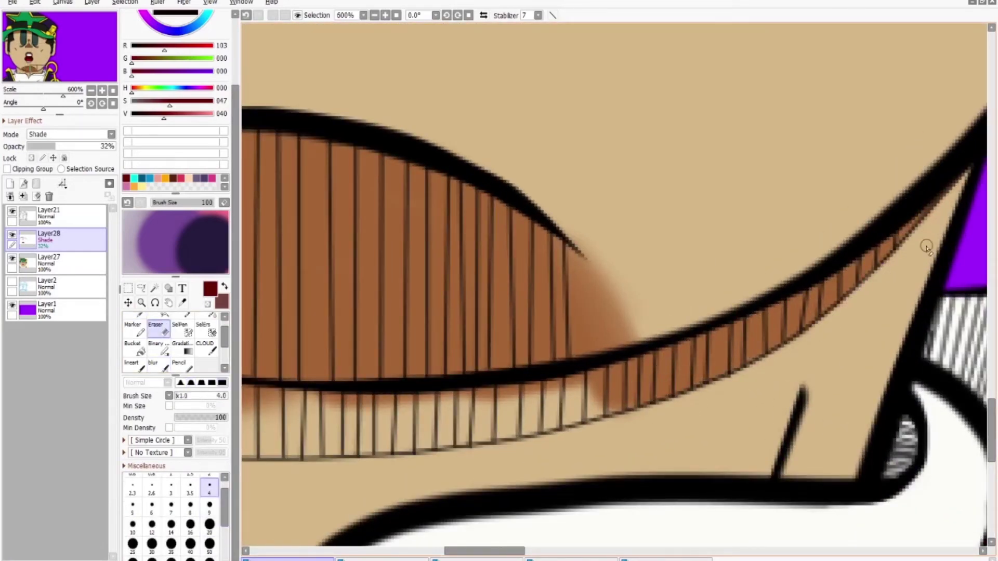
scroll(927, 246, "left", 5)
key("b")
left_click_drag(497, 218, 443, 145)
scroll(768, 516, "right", 4)
mouse_move(322, 442)
left_mouse_down()
mouse_move(566, 442)
mouse_move(712, 412)
mouse_move(884, 411)
left_mouse_up()
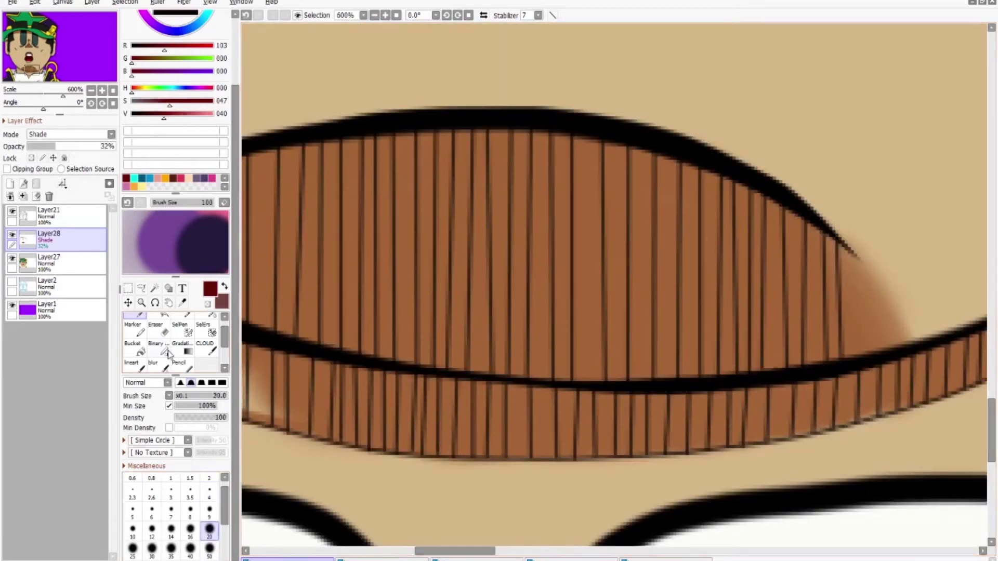
Shade the hatched strip under the left jaw dark red at brush size 16 and clean its edge with the eraser
scroll(893, 395, "left", 4)
scroll(728, 406, "up", 3)
scroll(520, 432, "left", 4)
key("bracketright")
key("bracketright")
key("bracketright")
key("bracketright")
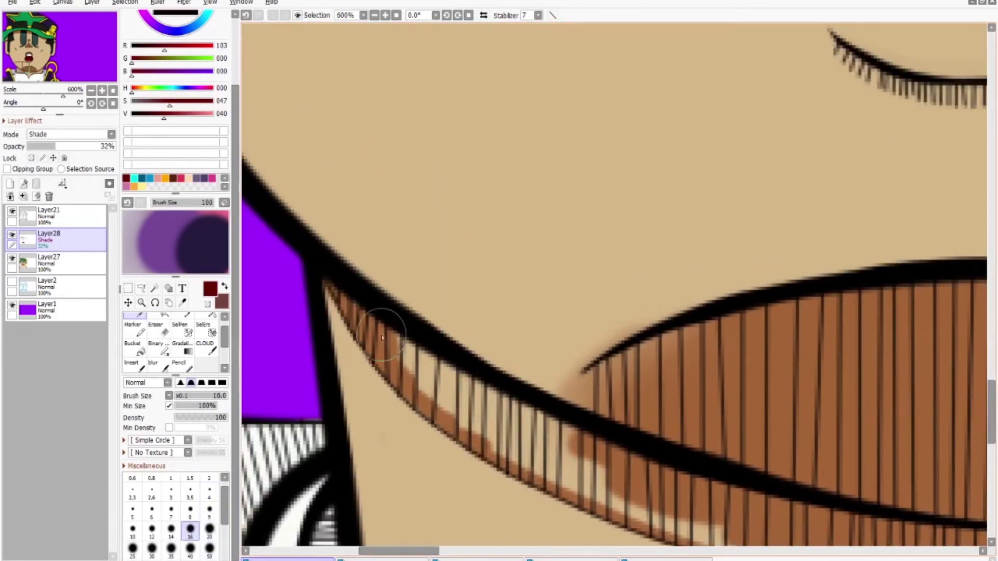
key("e")
scroll(494, 475, "down", 4)
Shade the hatching below the lower lip dark red at size 4 and soften it with the blur brush at size 9
key("n")
scroll(539, 237, "up", 4)
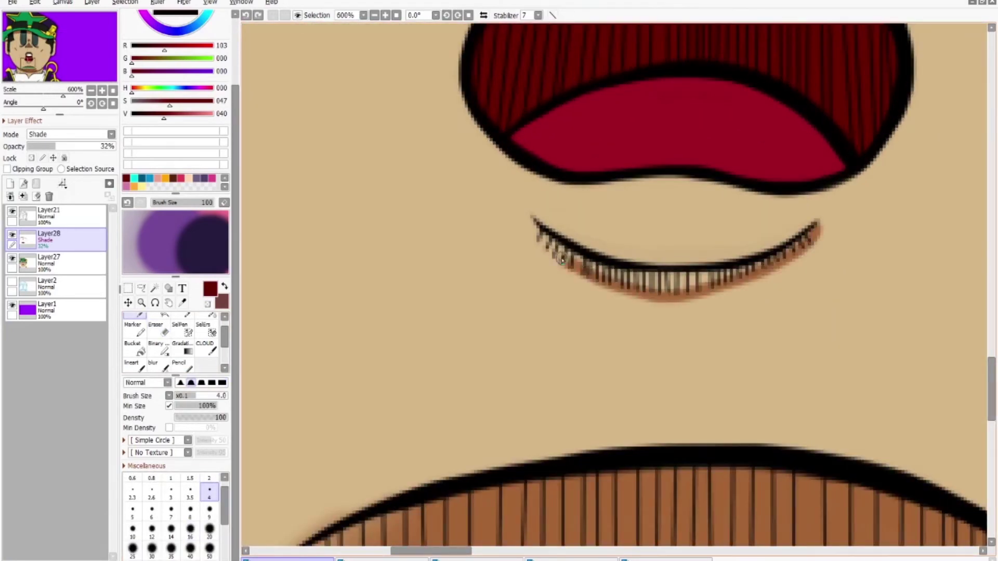
key("b")
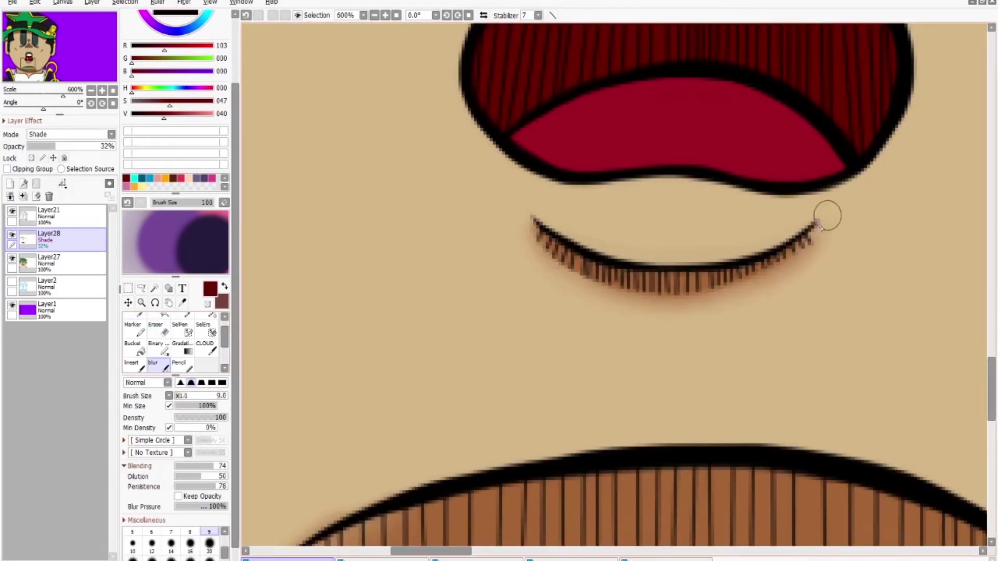
Blur the shading along both cheek lines at size 9 and set Layer28's opacity to 30%
scroll(820, 225, "down", 4)
scroll(468, 296, "up", 4)
left_click_drag(471, 299, 573, 458)
scroll(573, 459, "down", 5)
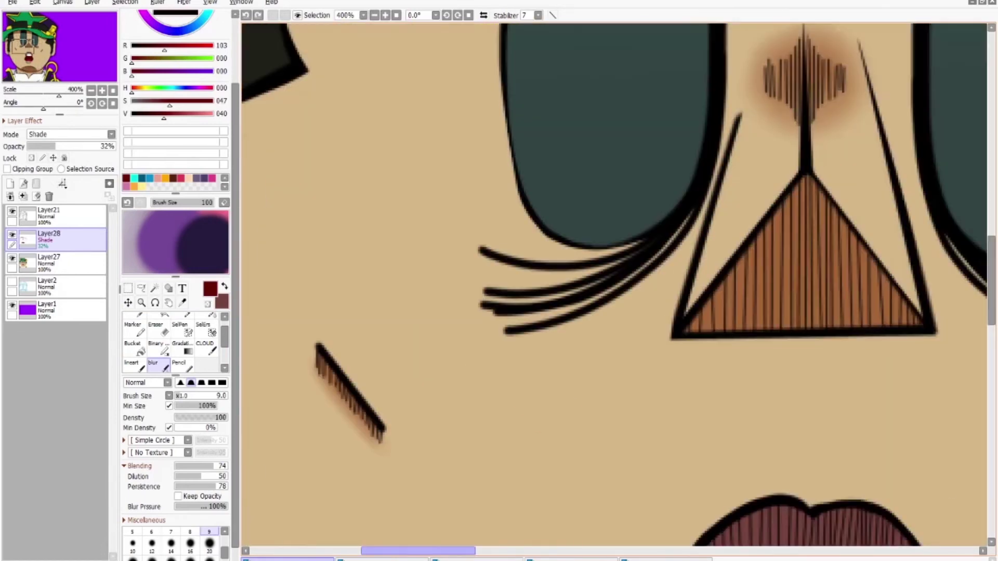
scroll(520, 312, "up", 2)
scroll(613, 285, "down", 4)
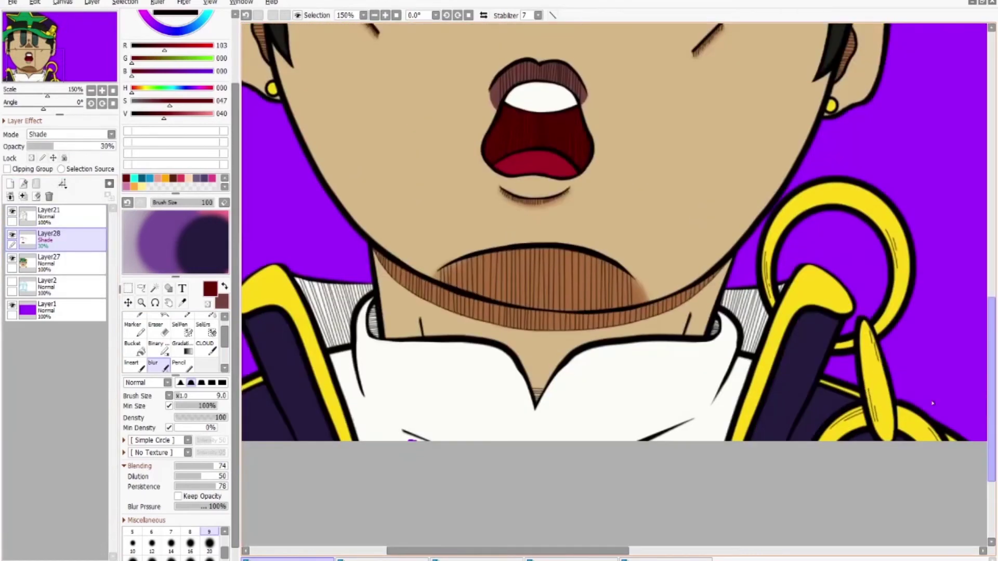
Shade the small hatched tip of the V-shaped neckline dark red with the pencil at size 4
scroll(460, 411, "up", 6)
key("n")
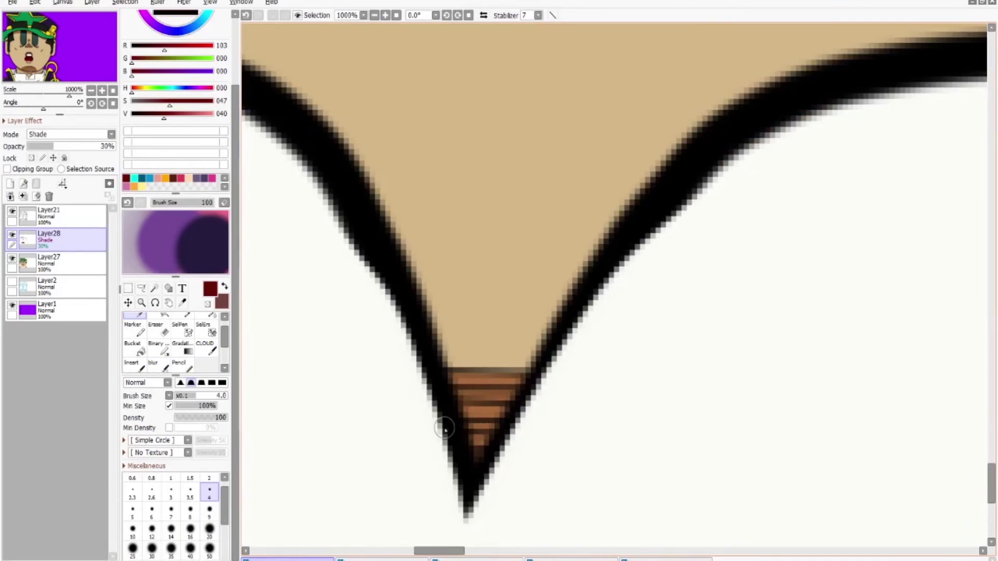
scroll(444, 429, "down", 7)
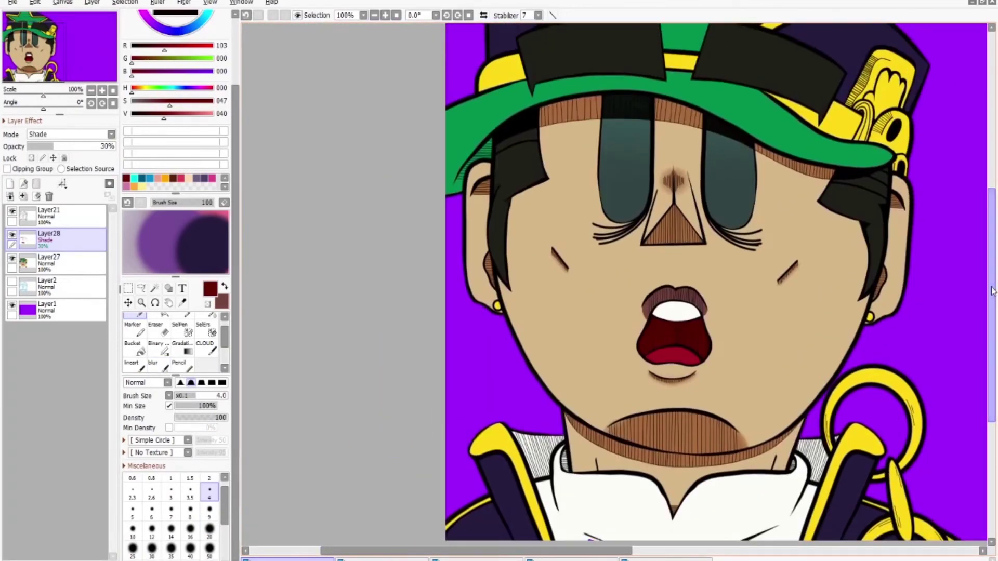
Cover the purple gap at the shirt's lower edge with white, RGB 252, 253, 249, on Layer27 at size 4
scroll(676, 363, "up", 3)
left_click(832, 322, "ctrl+shift")
left_click(832, 322, "alt")
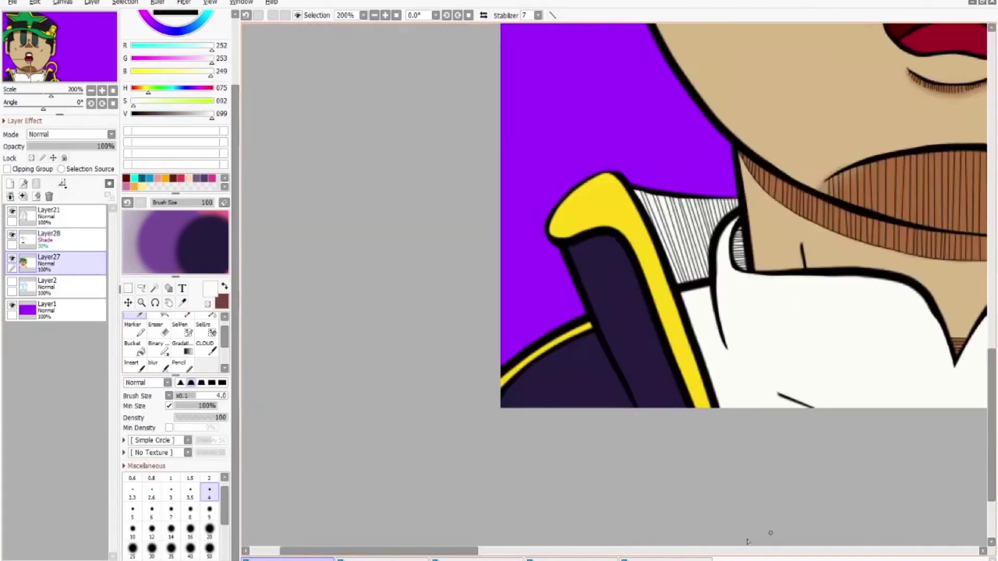
scroll(746, 542, "up", 10)
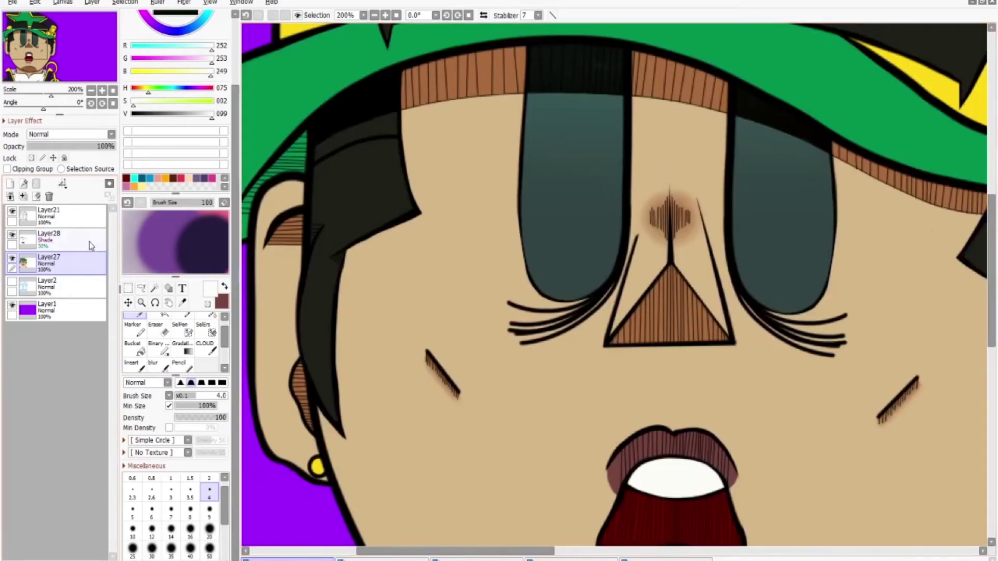
Shade the green cap brim's hatching above the left ear dark red on Layer28 with the pencil at size 9
left_click(91, 245)
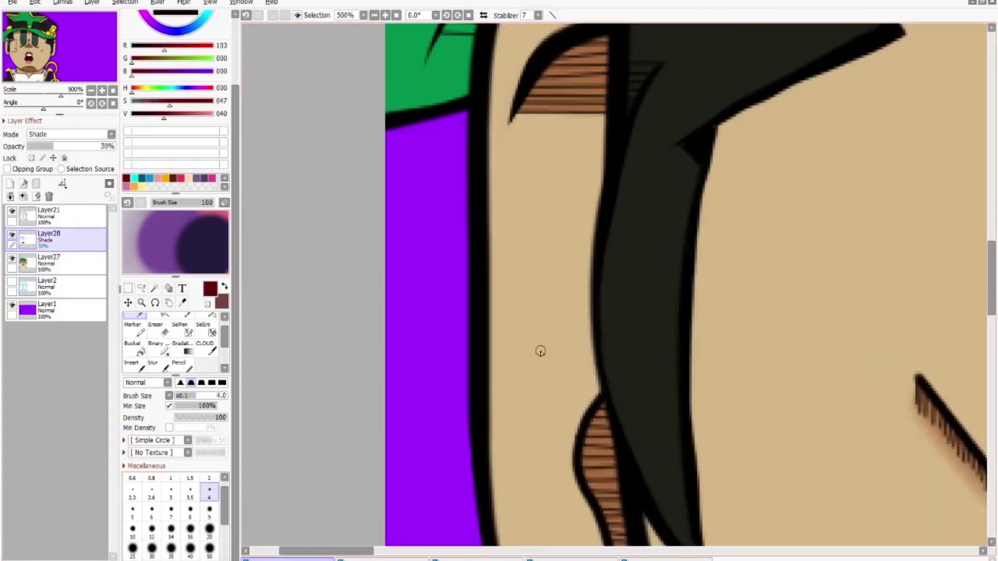
scroll(540, 352, "up", 2)
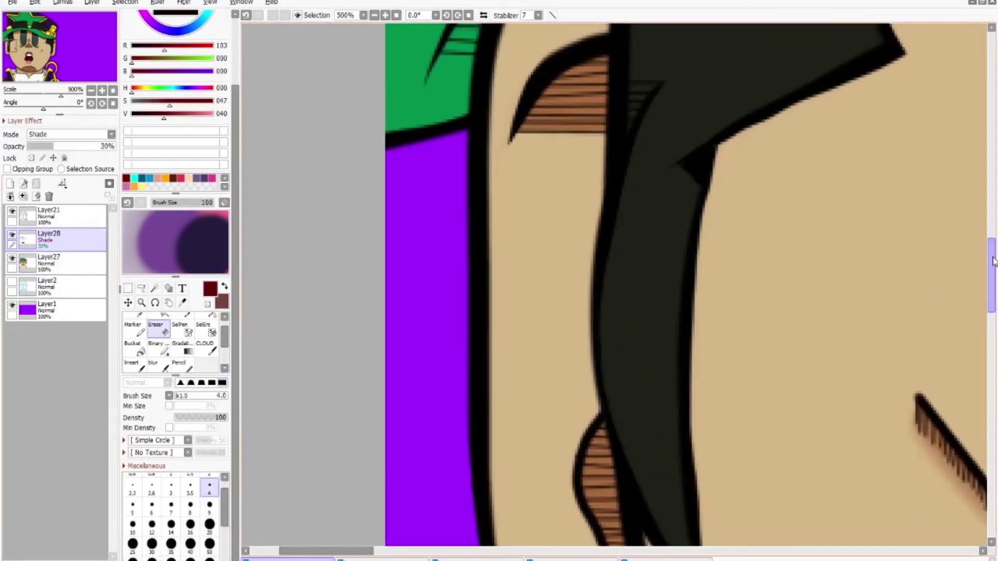
scroll(683, 251, "down", 2)
scroll(940, 272, "down", 1)
scroll(728, 223, "up", 2)
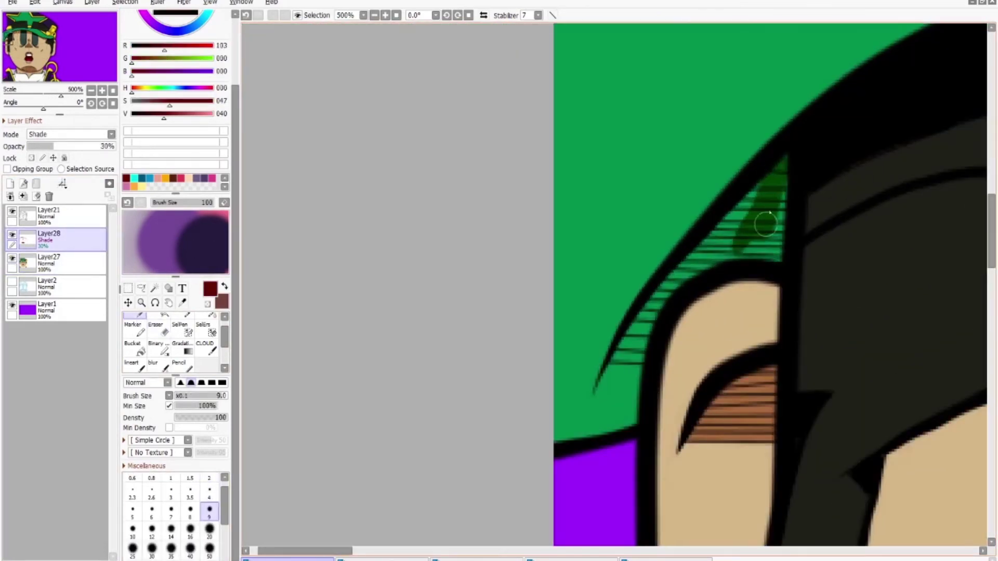
scroll(623, 358, "up", 2)
scroll(628, 328, "down", 3)
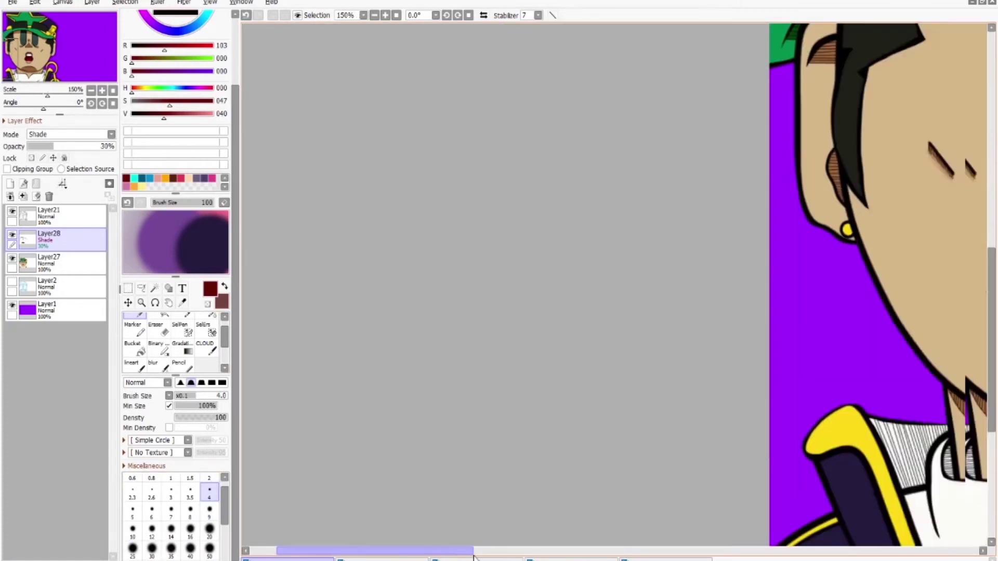
Shade the small hatched inner folds of the white collar blue, RGB 0, 86, 123, on Layer28 at size 4
scroll(675, 416, "up", 1)
left_click(142, 179)
scroll(780, 390, "up", 1)
left_click_drag(832, 457, 844, 416)
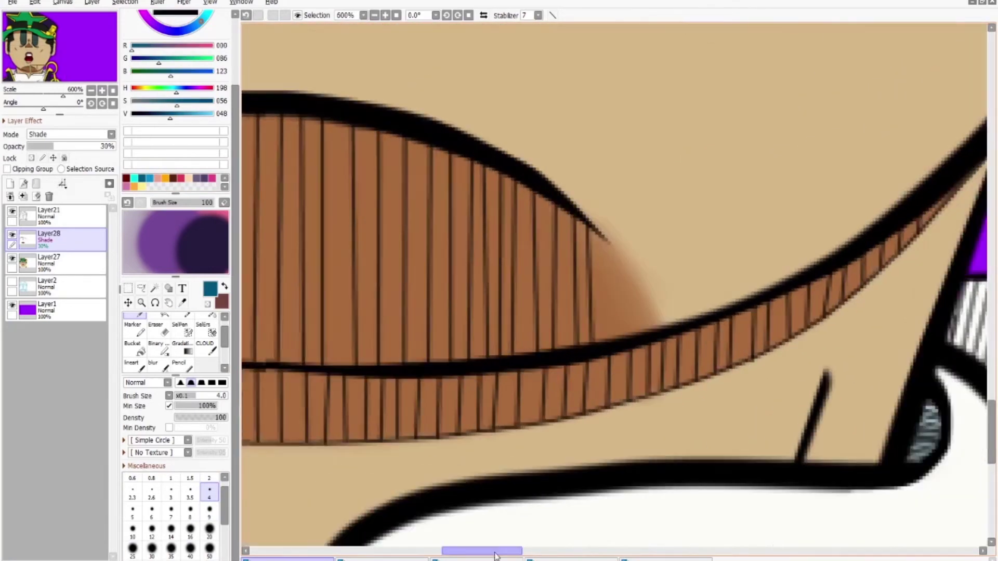
key("h")
Shade the hatched white panel behind the left collar blue, filling it at size 9 and its edges at size 4
left_click(209, 529)
left_click_drag(358, 333, 319, 453)
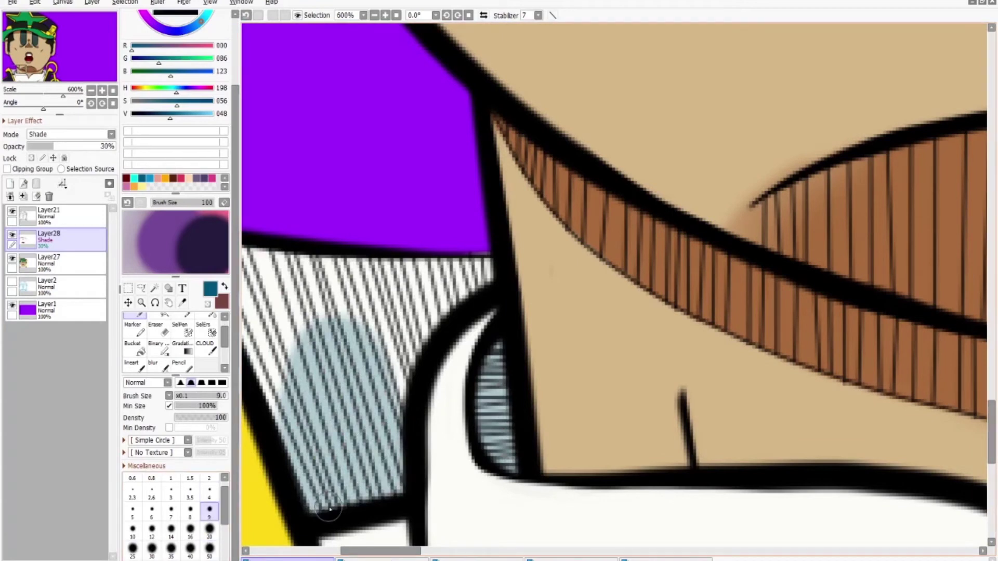
scroll(344, 301, "left", 3)
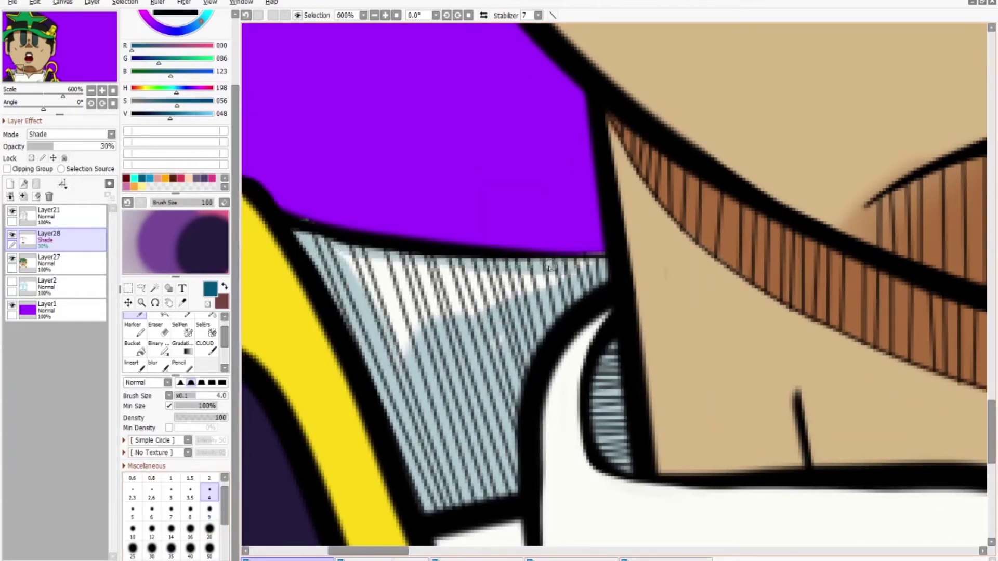
Shade the hatched white panel behind the right collar blue, filling it at size 9 and its edges at size 4
scroll(817, 400, "down", 5)
key("bracketleft")
key("bracketleft")
key("bracketleft")
key("bracketleft")
key("bracketleft")
scroll(946, 396, "up", 3)
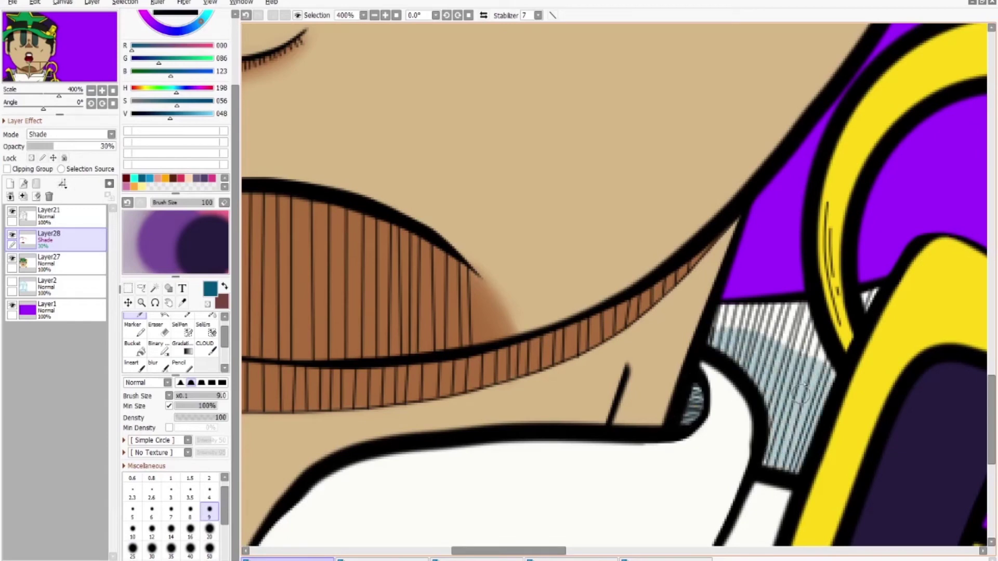
scroll(841, 353, "down", 3)
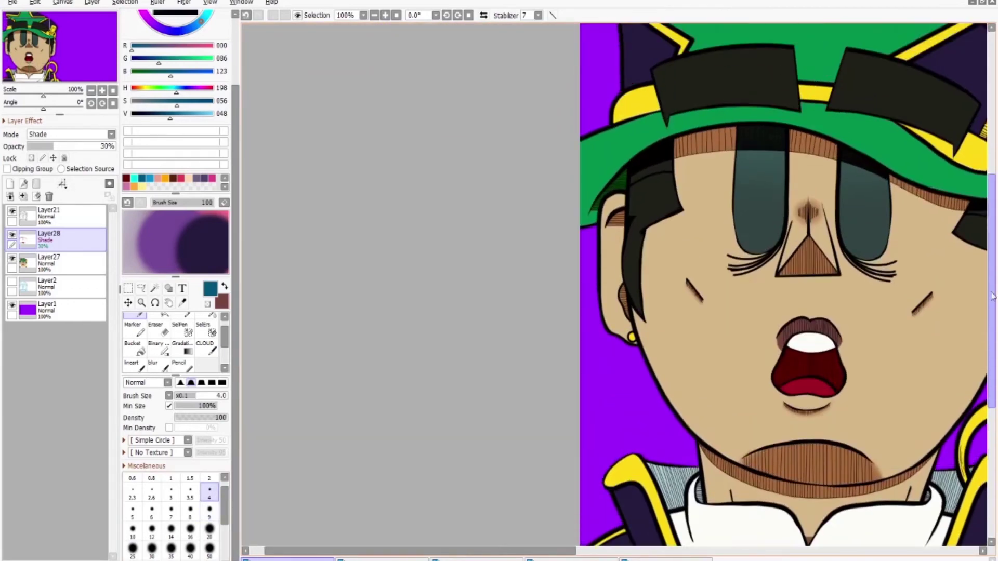
Shade the hatched and curved parts of the yellow cap badge orange, RGB 255, 166, 0, at size 4
scroll(613, 286, "up", 3)
scroll(491, 419, "up", 1)
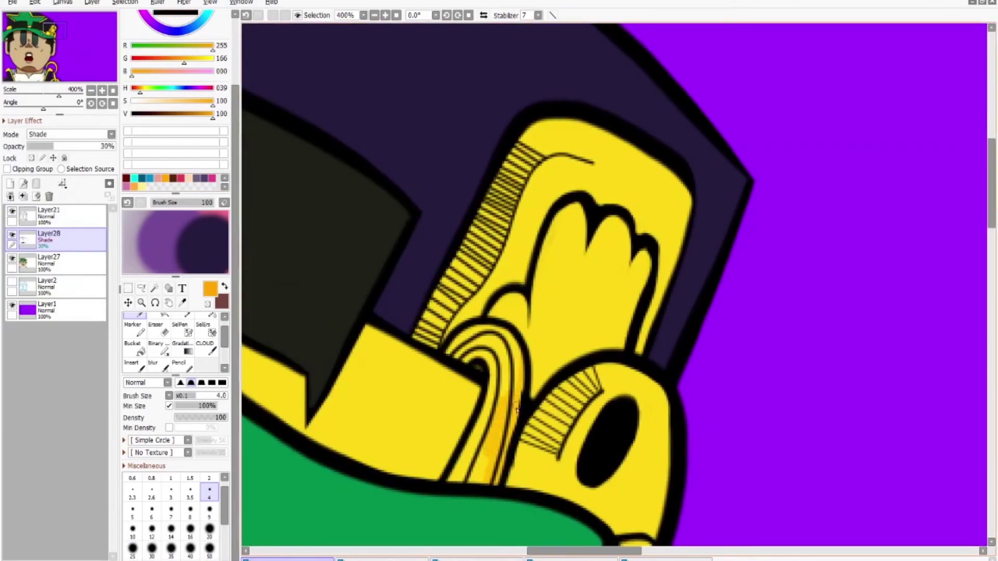
scroll(593, 362, "up", 2)
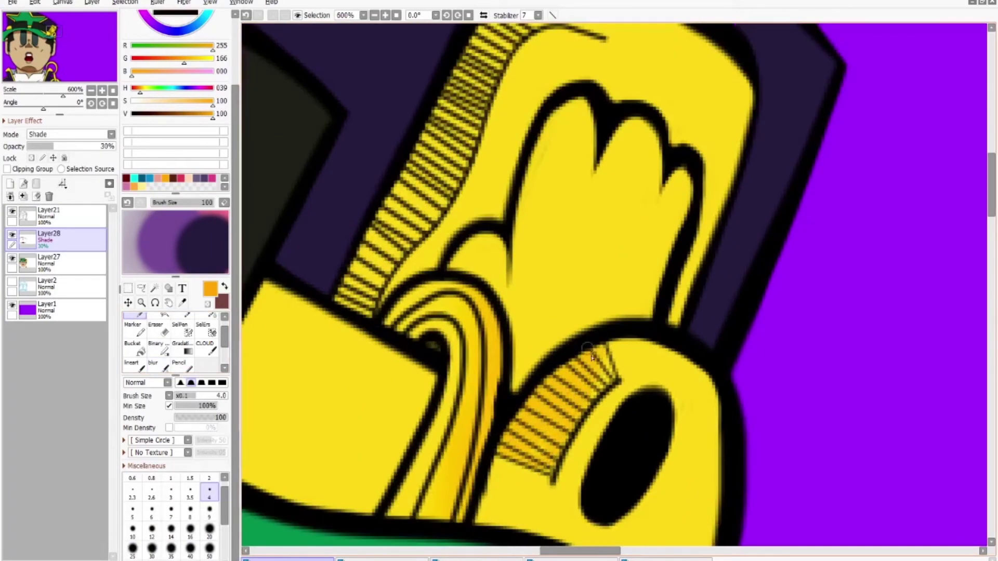
scroll(574, 380, "up", 4)
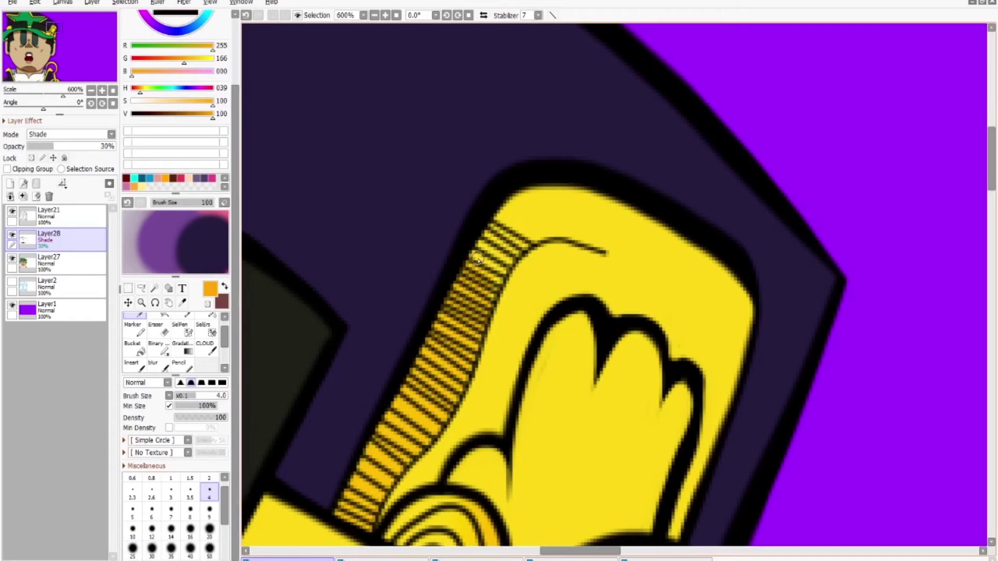
scroll(477, 258, "up", 3)
scroll(551, 228, "down", 8)
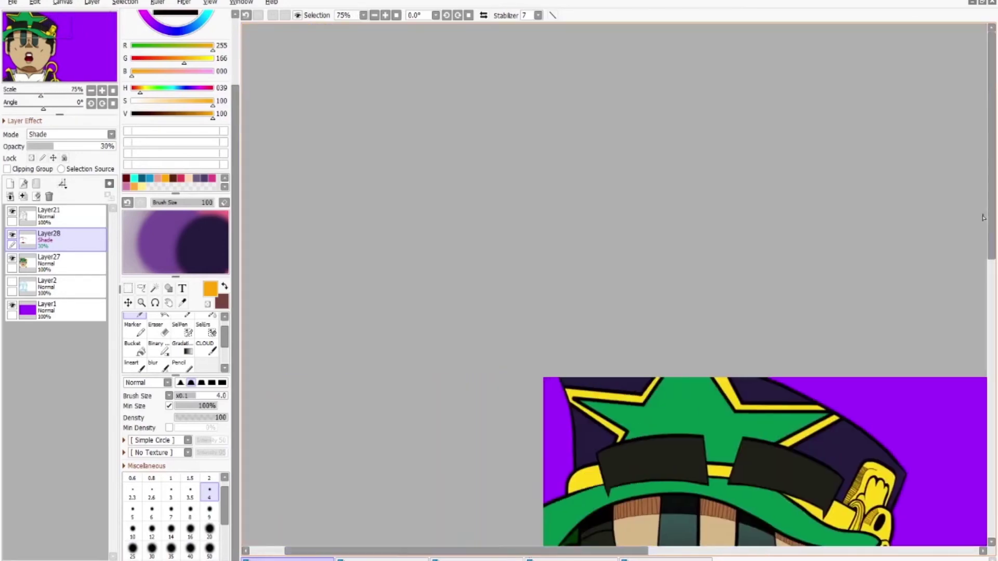
Shade the yellow cap band's left end and middle section orange and blend the strokes with the blur brush at size 8
key("b")
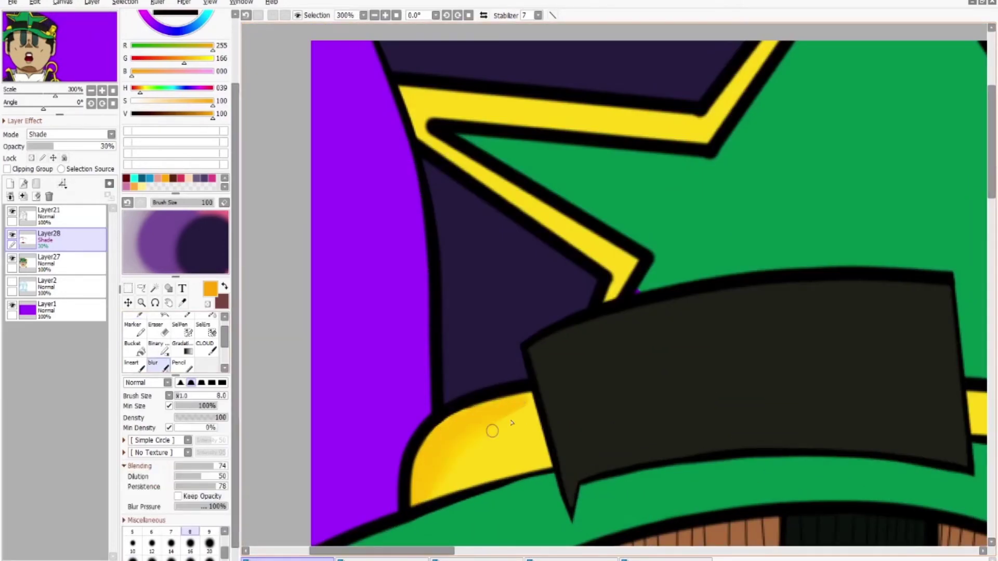
scroll(517, 403, "down", 2)
scroll(442, 395, "up", 2)
key("n")
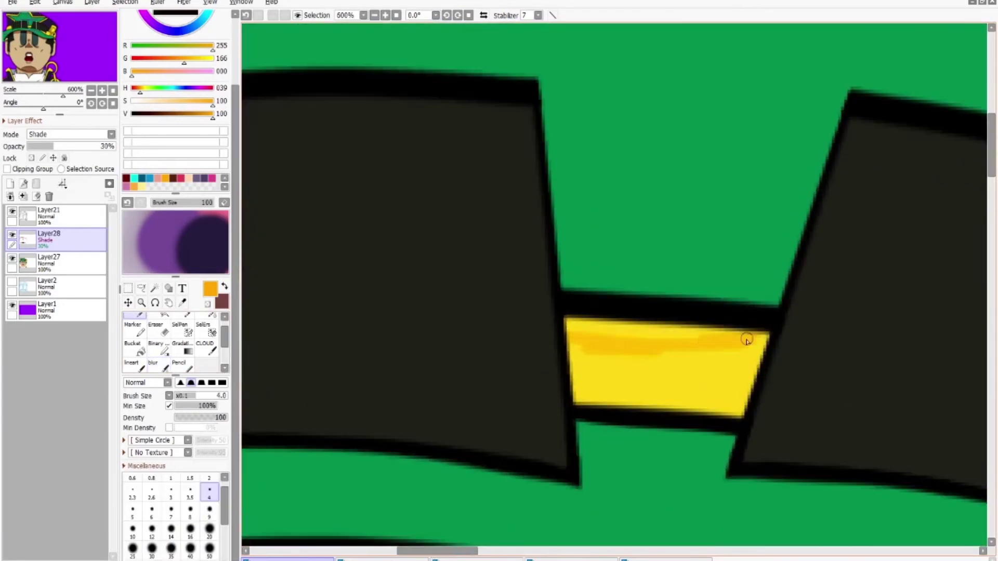
left_click(159, 366)
scroll(584, 352, "down", 3)
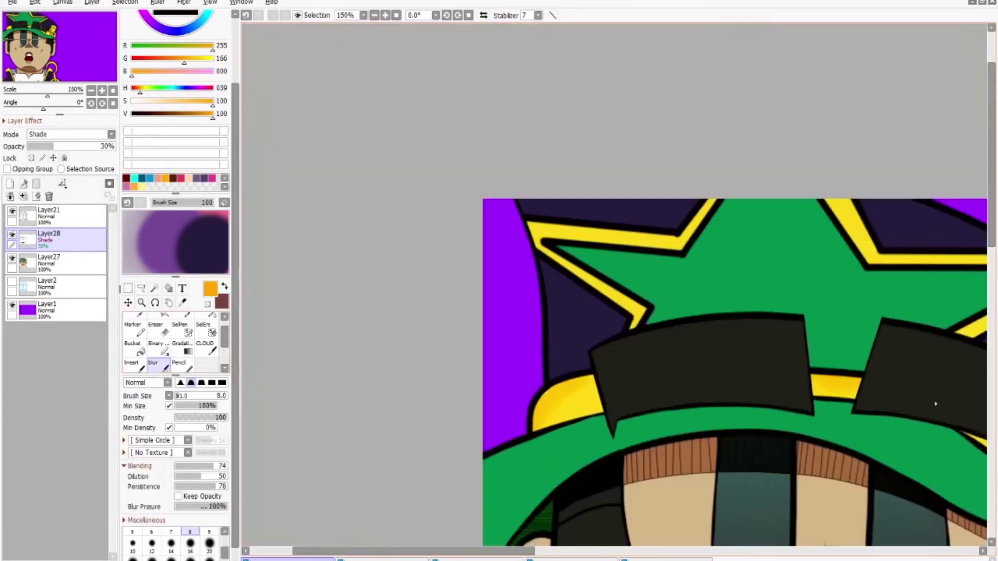
scroll(364, 364, "left", 3)
scroll(437, 427, "right", 5)
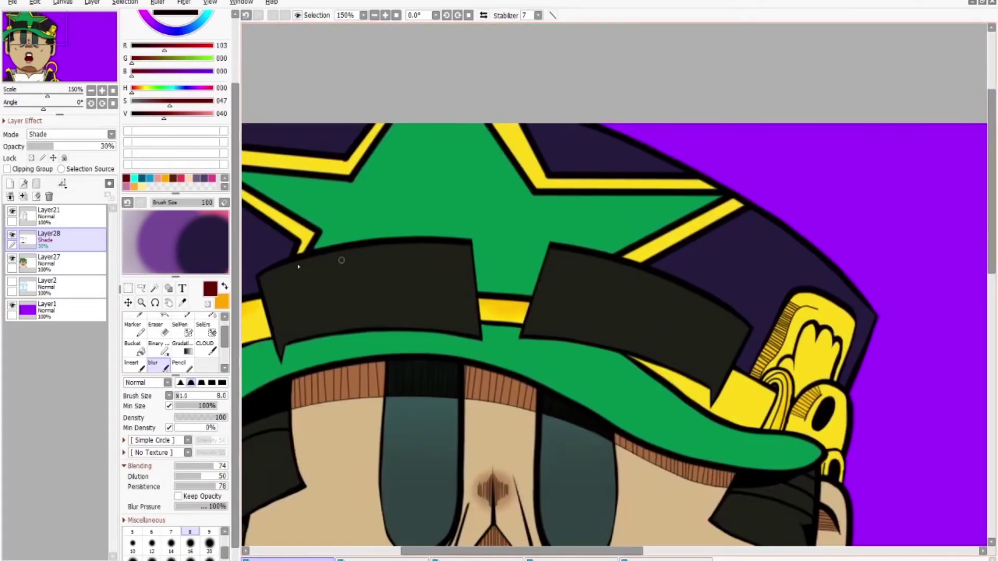
Shade the right end of the yellow cap band beside the badge orange, RGB 255, 166, 0, at size 4
scroll(437, 427, "up", 1)
key("x")
scroll(437, 427, "right", 5)
key("n")
left_click_drag(343, 338, 304, 428)
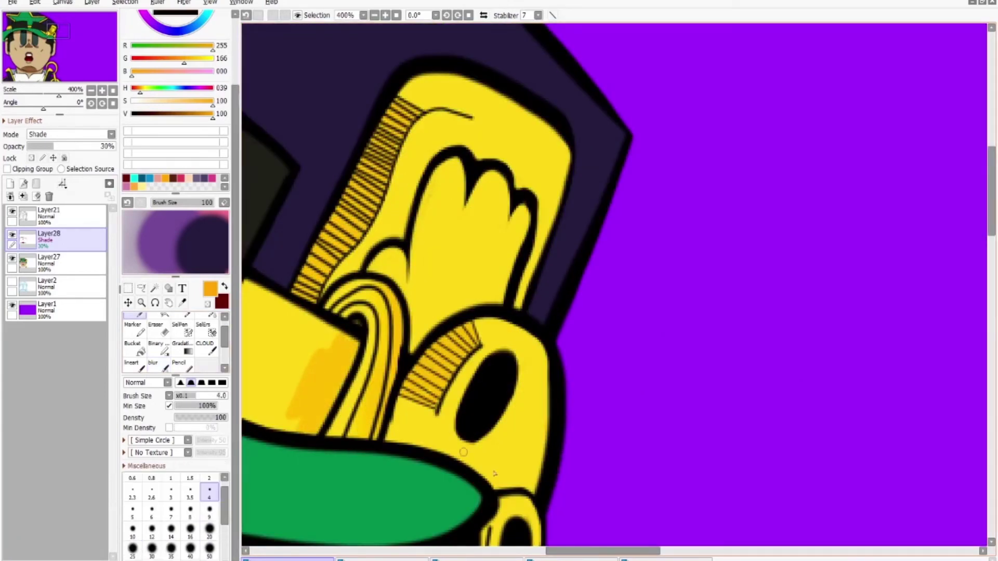
Shade both yellow ear studs dark red, RGB 103, 0, 0, at size 4 and blend the shading with the blur brush
scroll(495, 474, "down", 2)
scroll(520, 405, "down", 3)
scroll(520, 364, "down", 3)
scroll(520, 312, "up", 1)
key("x")
left_click(142, 178)
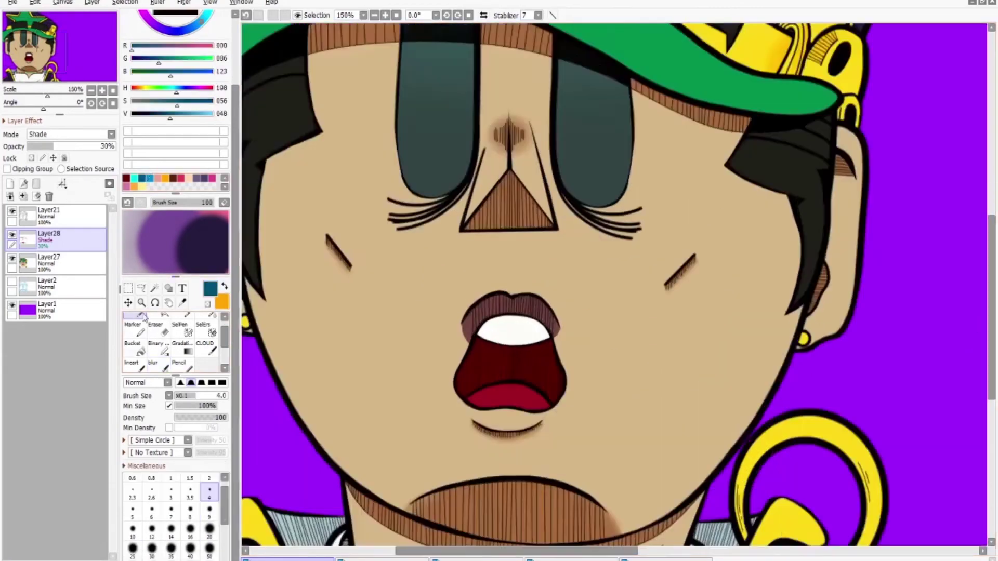
scroll(802, 338, "up", 4)
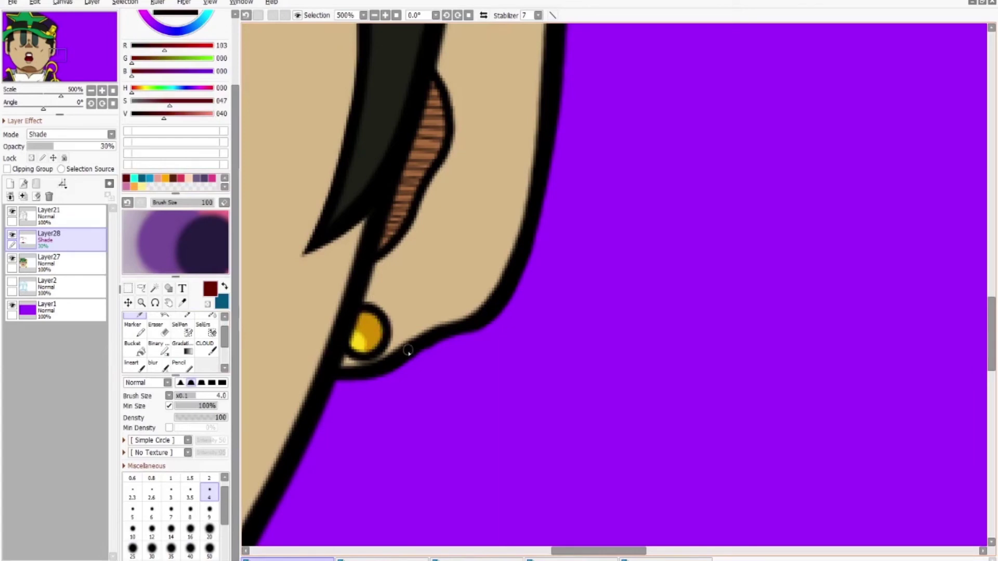
key("b")
key("n")
key("ctrl+plus")
left_click_drag(306, 338, 300, 400)
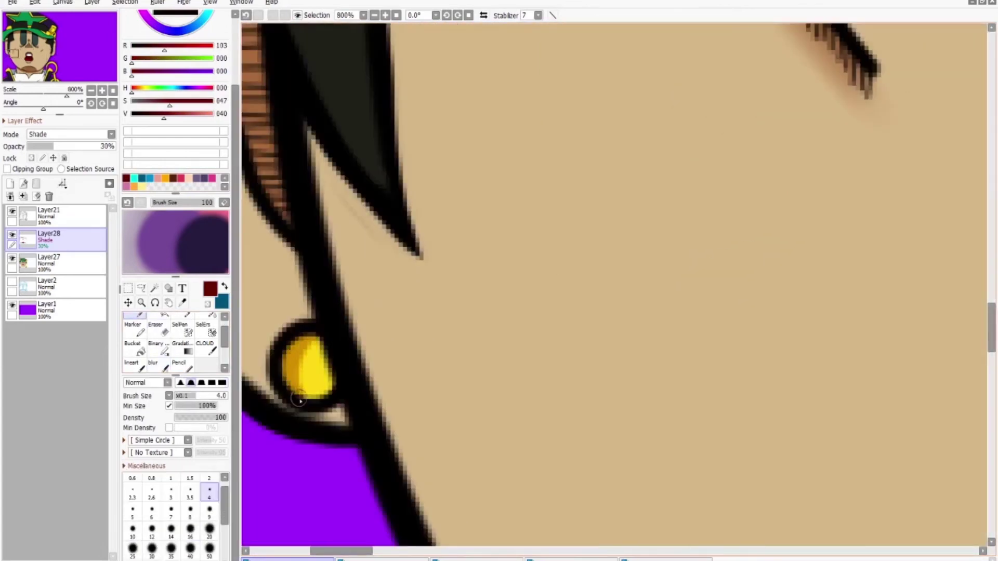
left_click(160, 366)
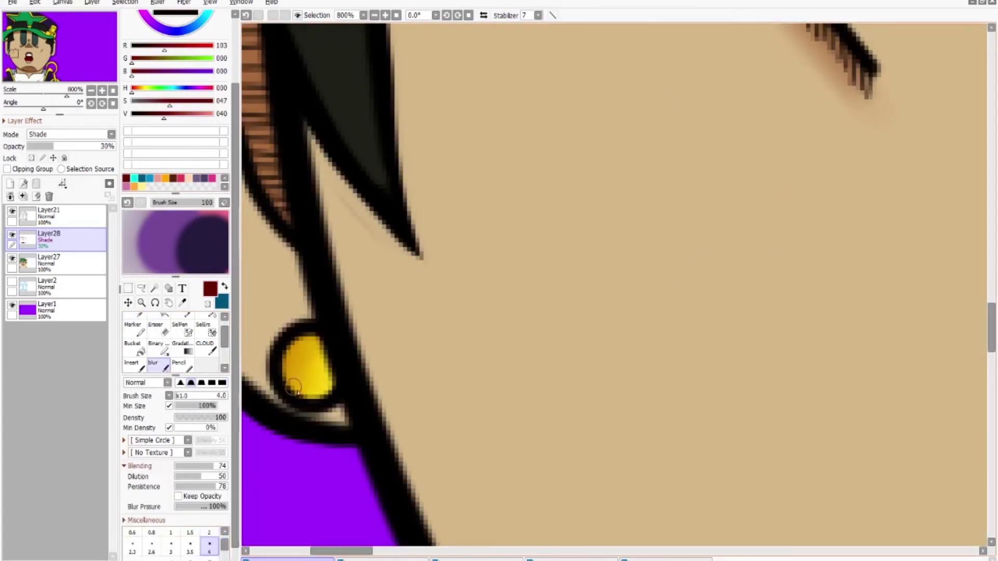
Shade the left lapel's yellow trim orange, RGB 254, 170, 55, and blend it with the blur brush at size 9
scroll(313, 348, "down", 3)
key("n")
left_click_drag(502, 136, 486, 161)
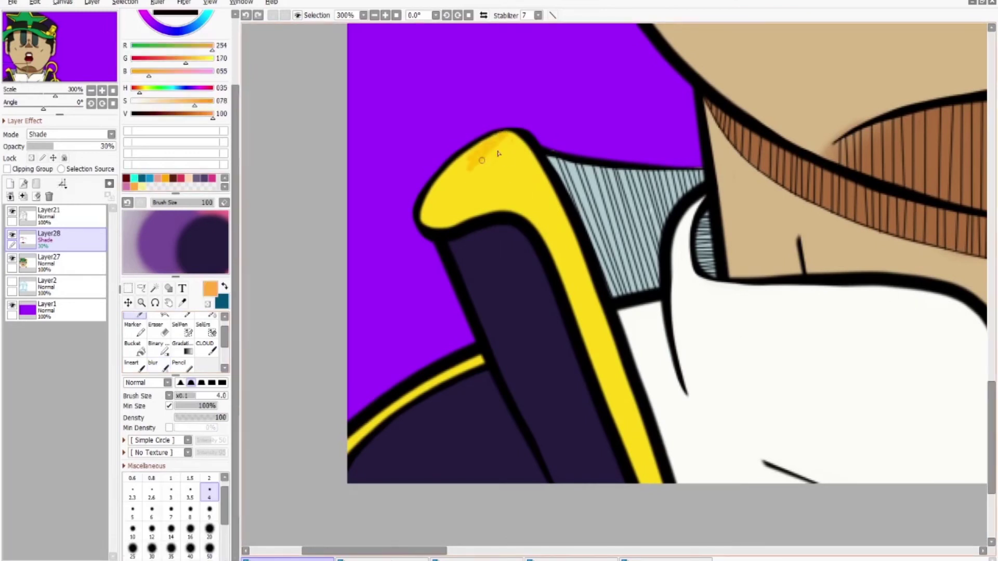
left_click(165, 368)
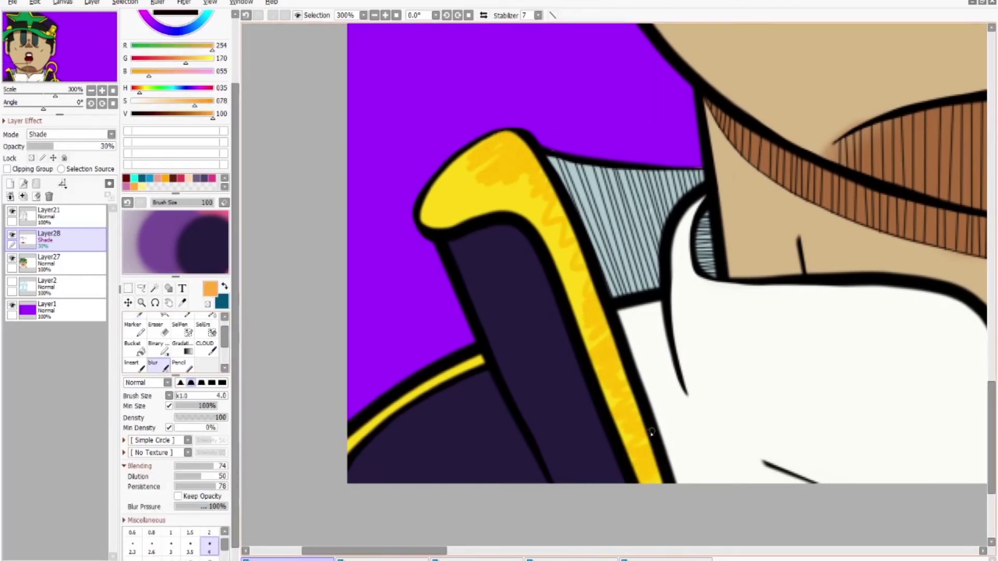
scroll(632, 358, "down", 2)
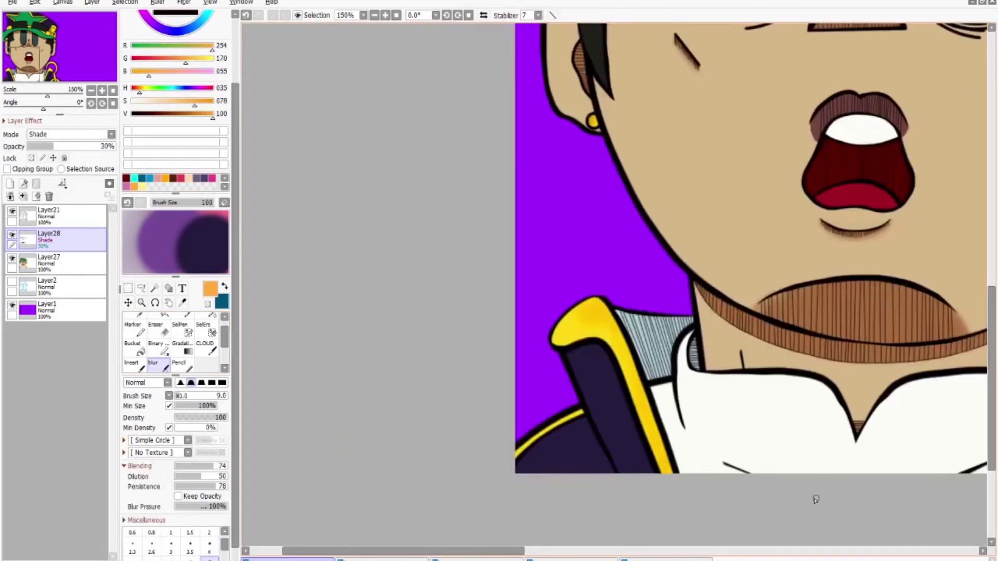
scroll(338, 208, "up", 4)
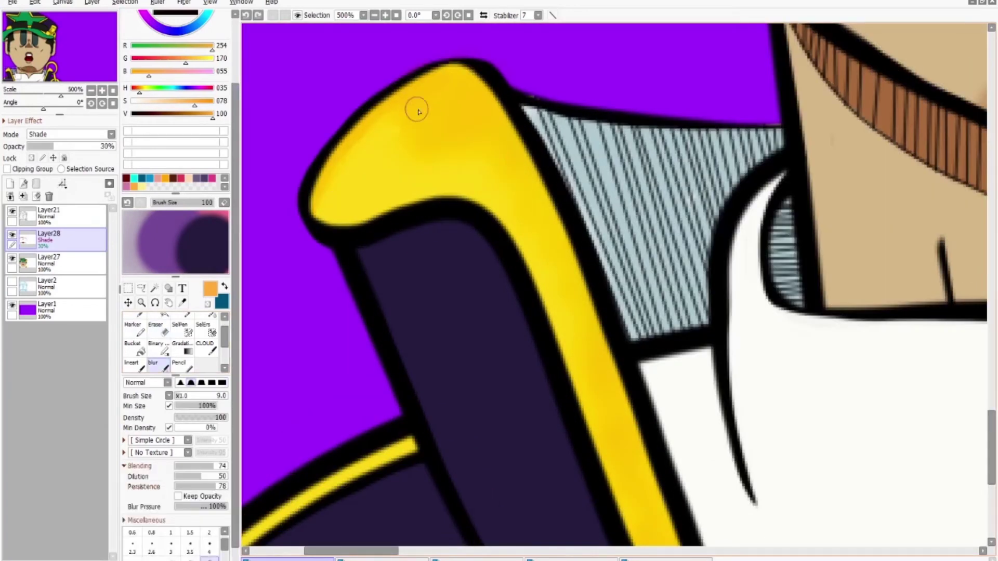
Shade the thin yellow trim on the left shoulder orange at size 4 and soften it with the blur brush
key("n")
scroll(572, 312, "up", 3)
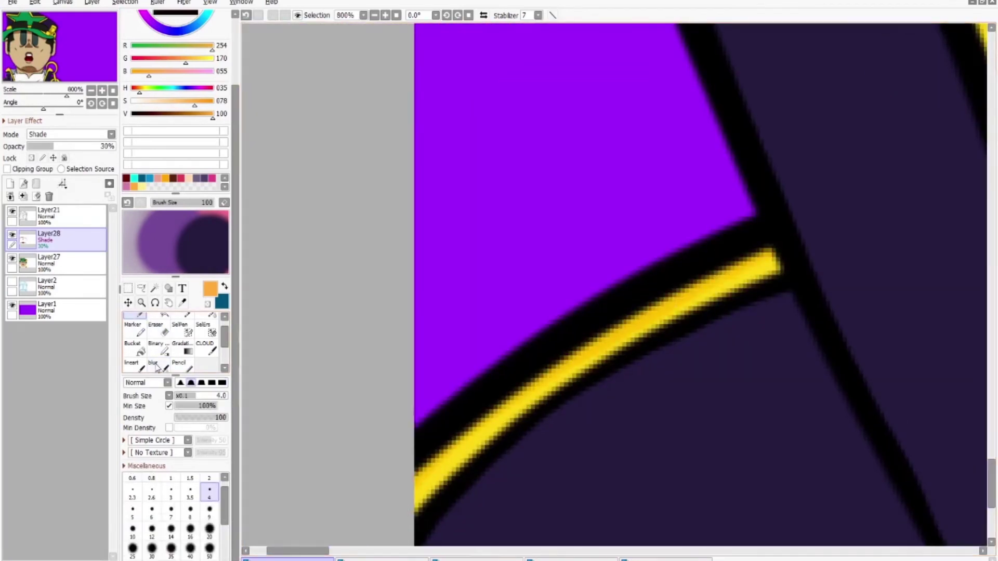
left_click(155, 368)
scroll(835, 251, "down", 3)
Shade the left part of the lower gold ring on the right shoulder orange and blend it with the blur brush at size 9
scroll(660, 508, "up", 2)
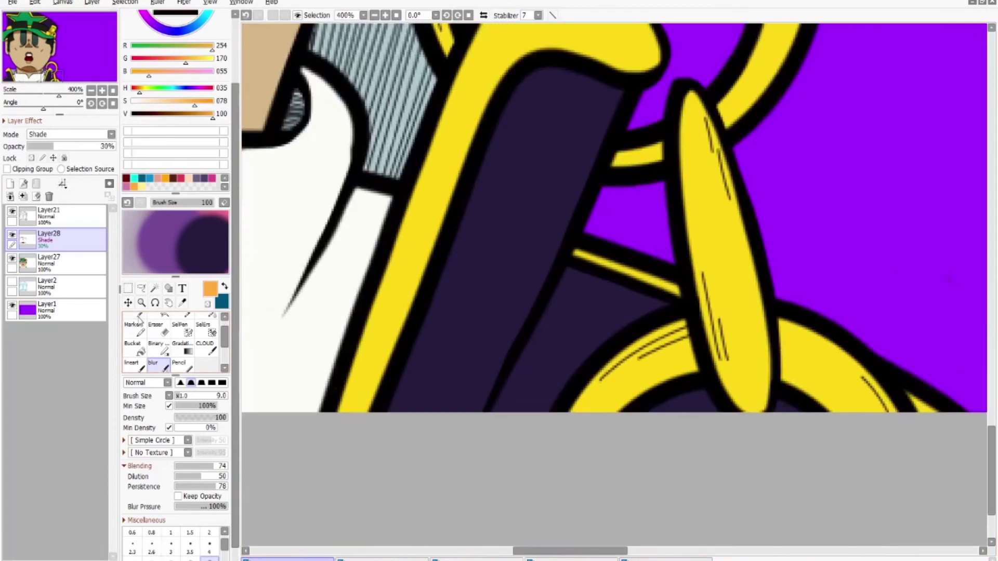
left_click(138, 316)
scroll(556, 484, "up", 2)
key("b")
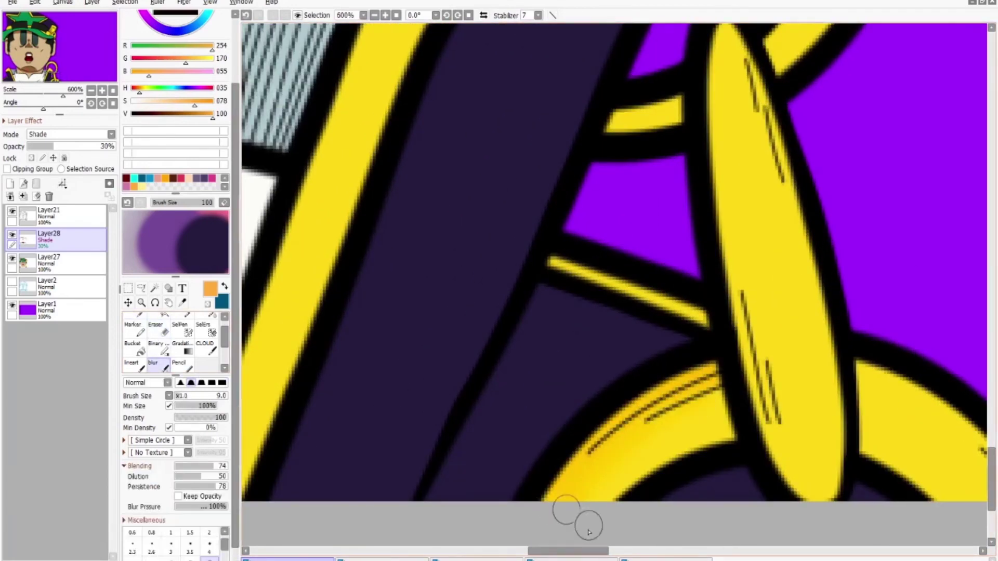
scroll(331, 469, "down", 2)
scroll(419, 386, "up", 1)
Shade the right lapel's yellow trim orange along its outline at size 4 and blend it with the blur brush
key("n")
left_click_drag(398, 502, 418, 385)
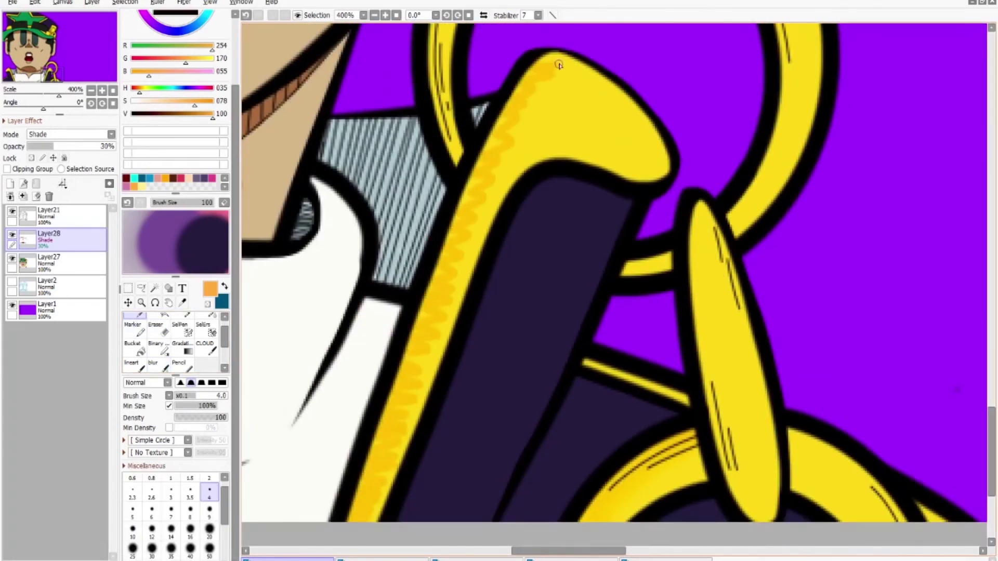
left_click(156, 366)
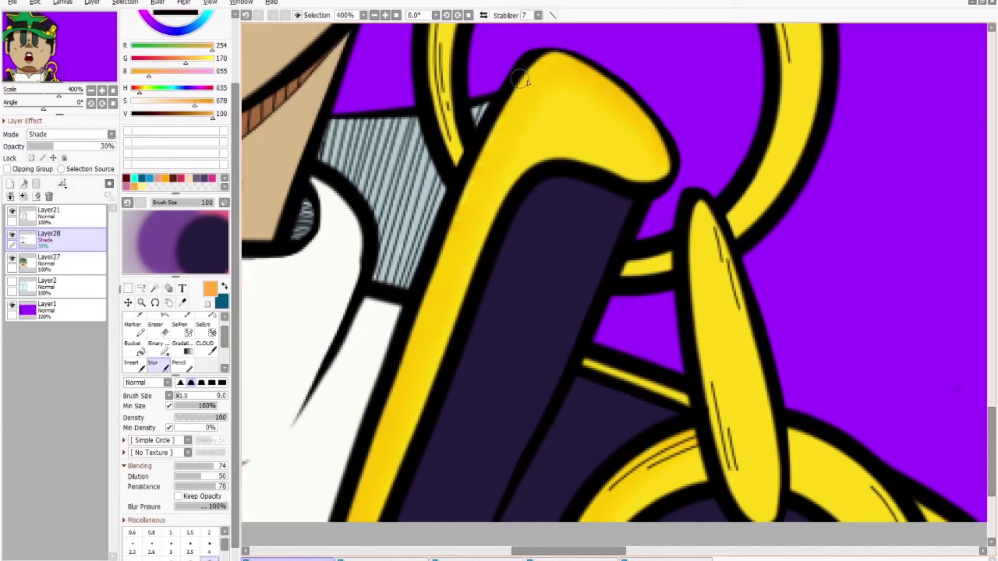
Shade the right part of the lower gold ring and the long oval link orange, blending both with the blur brush
scroll(525, 81, "down", 1)
key("e")
scroll(700, 508, "right", 4)
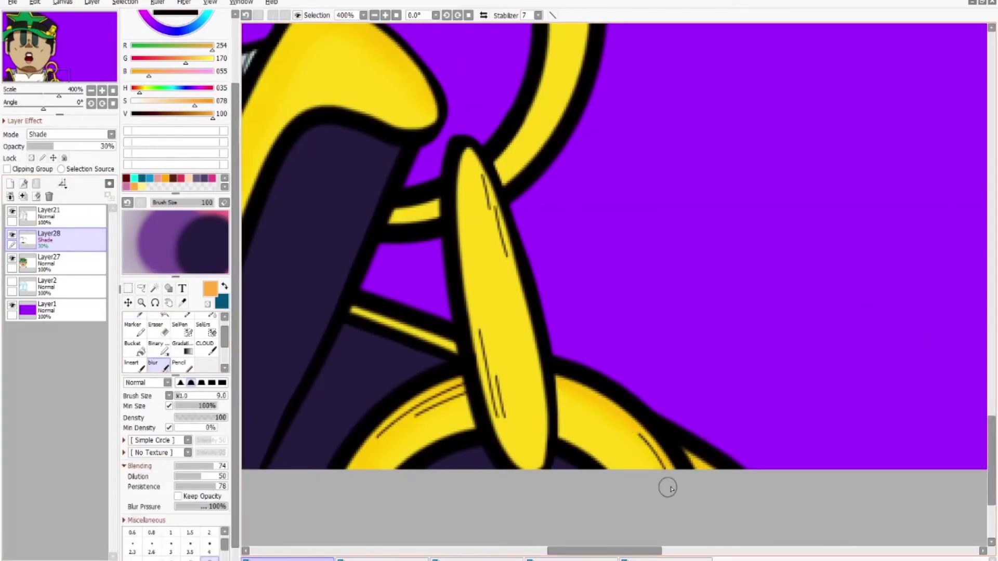
scroll(669, 486, "up", 1)
key("e")
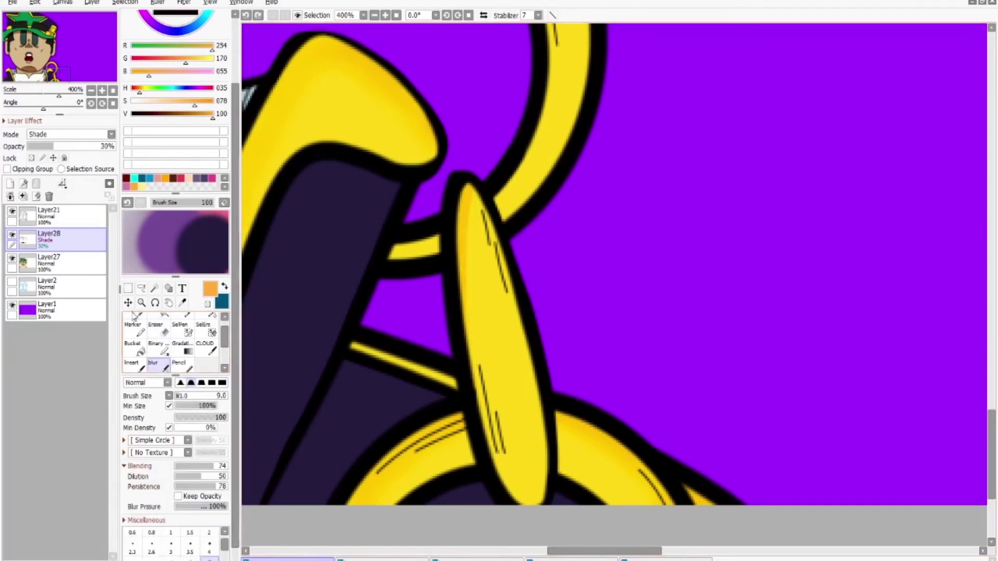
Shade the large gold hoop's edges orange at size 4, undoing one stroke, and blend them with the blur brush at size 9
scroll(472, 196, "down", 3)
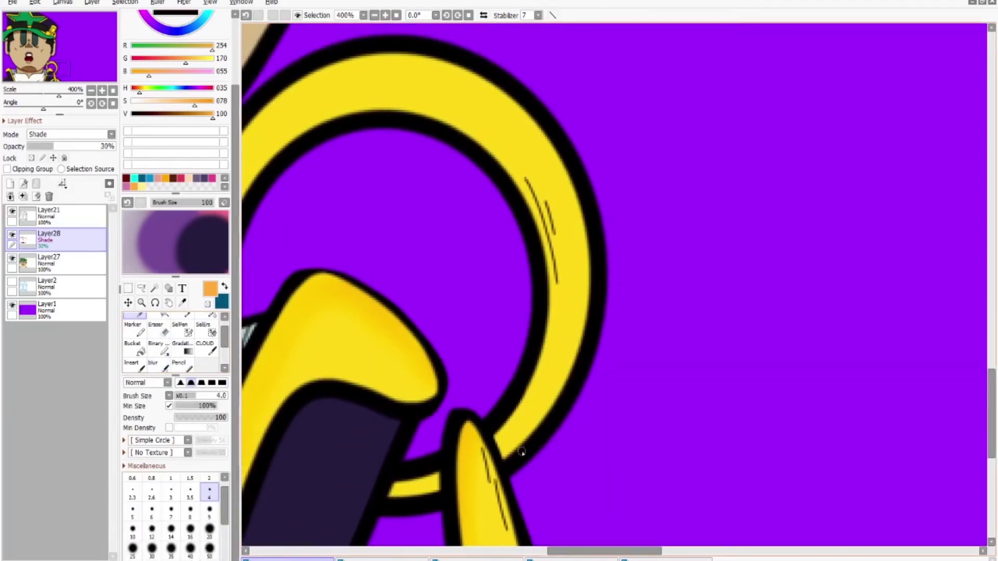
key("ctrl+z")
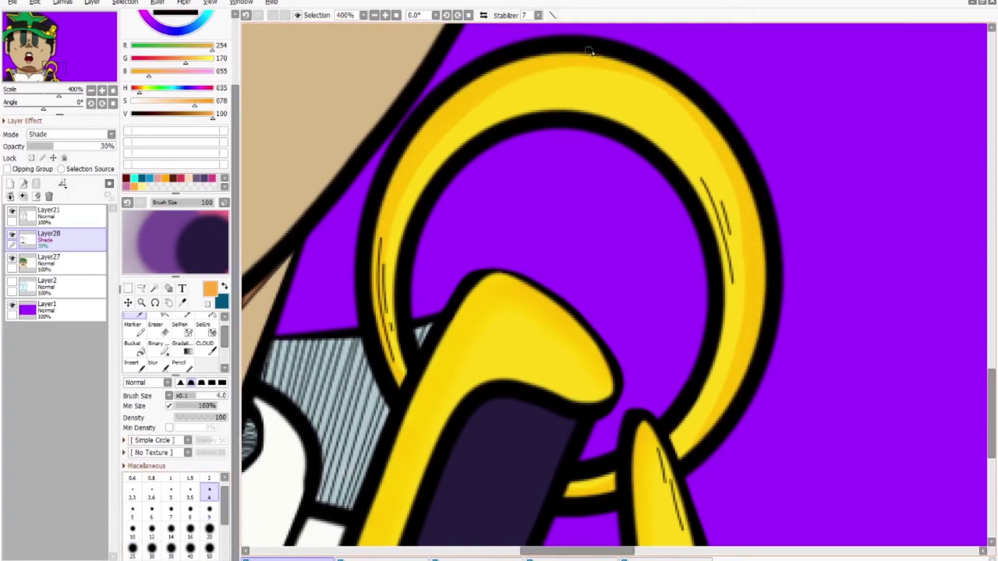
key("e")
scroll(713, 164, "down", 5)
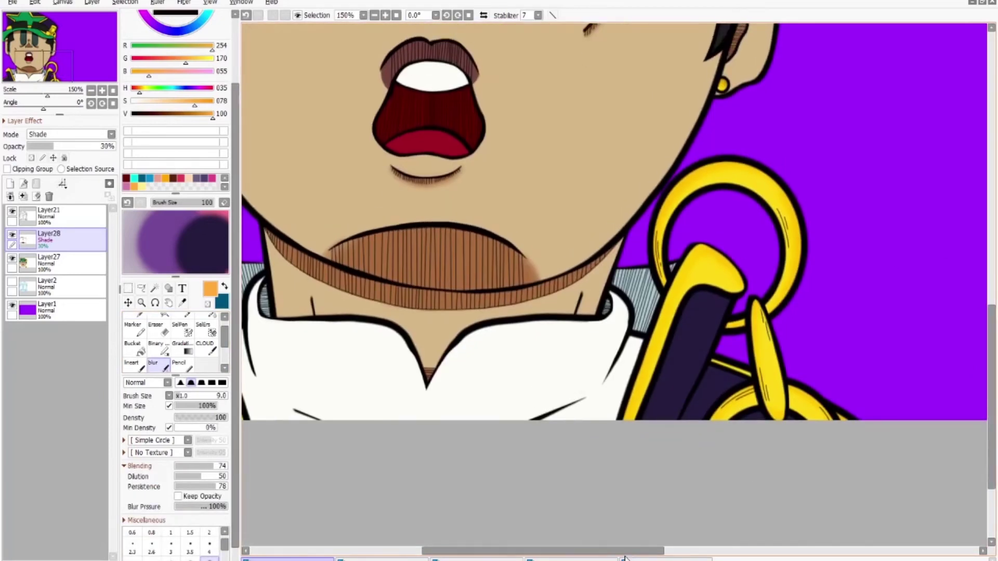
scroll(958, 161, "up", 3)
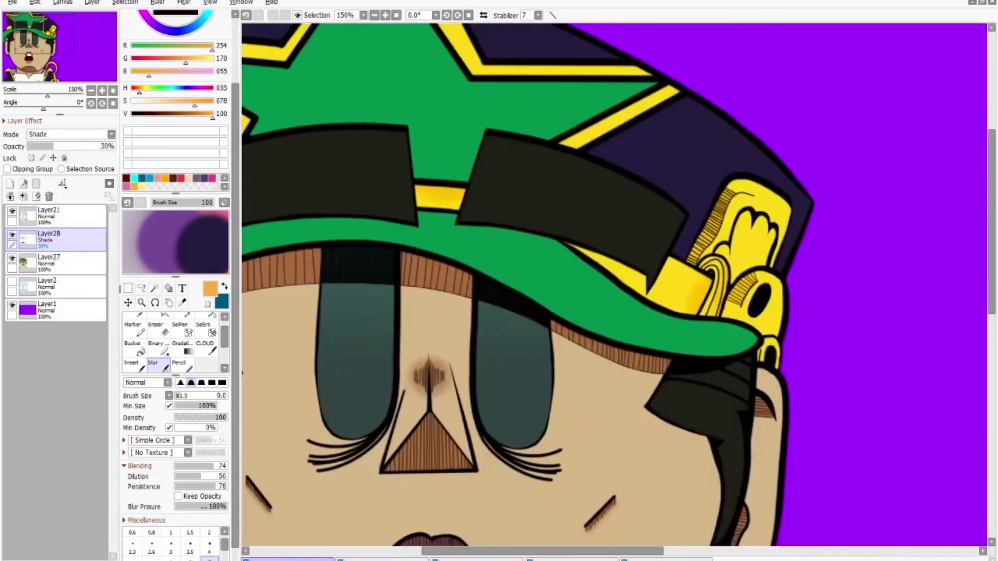
scroll(520, 234, "down", 3)
key("n")
scroll(546, 350, "up", 2)
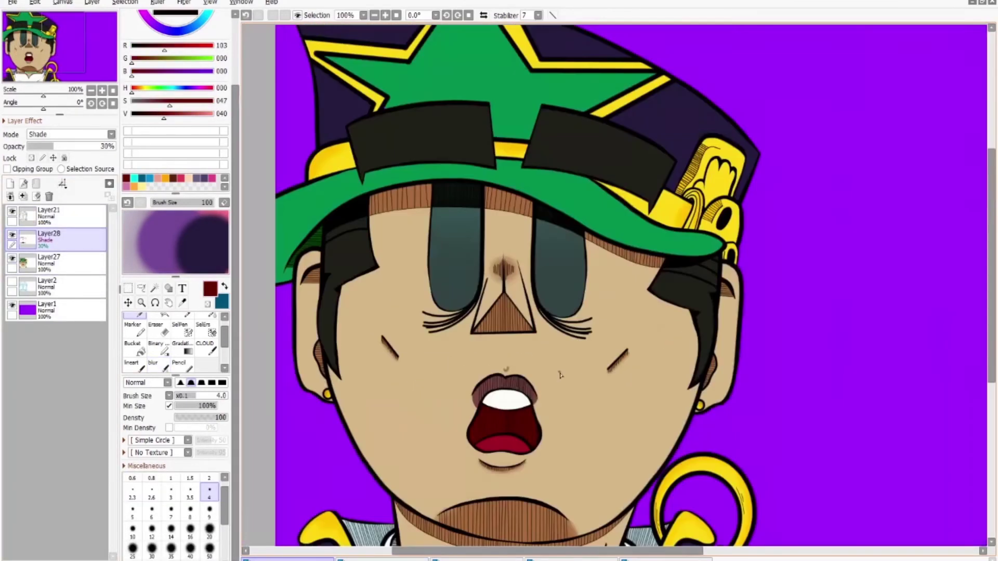
scroll(545, 349, "down", 1)
scroll(541, 347, "up", 2)
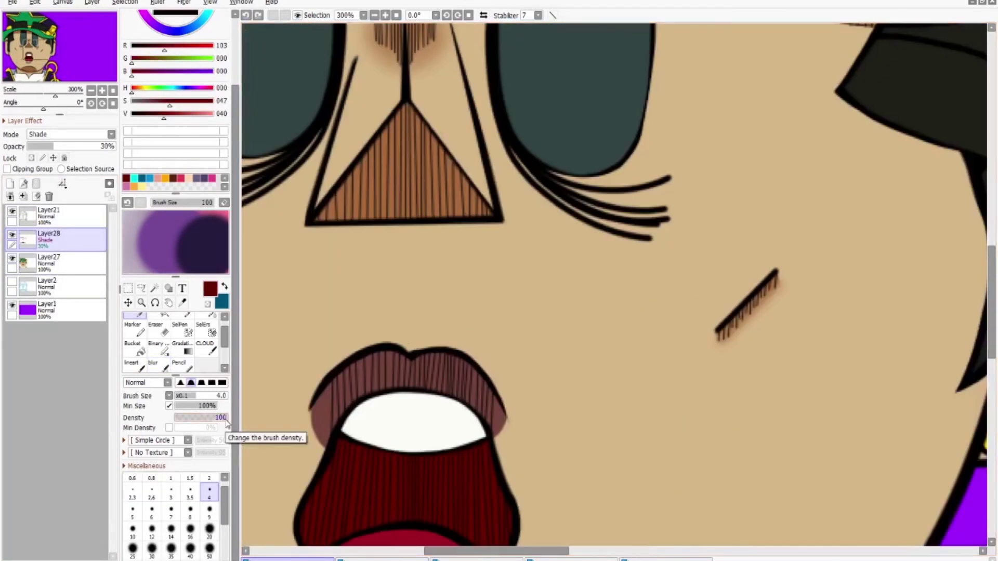
scroll(412, 372, "down", 5)
scroll(412, 373, "up", 2)
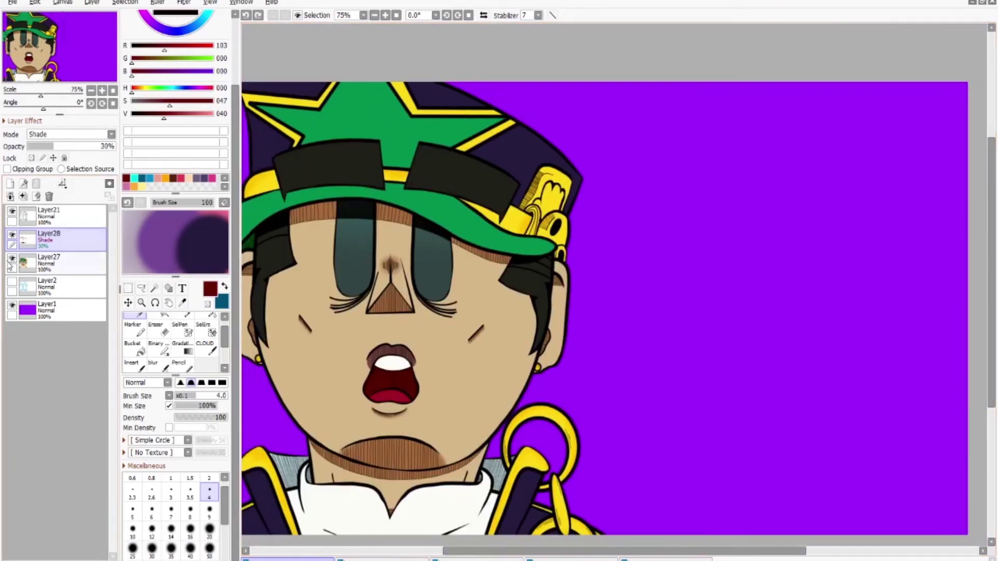
Add a layer in Luminosity mode above Layer28 and highlight the right ear stud light yellow, RGB 252, 238, 143, at size 4
scroll(500, 433, "up", 5)
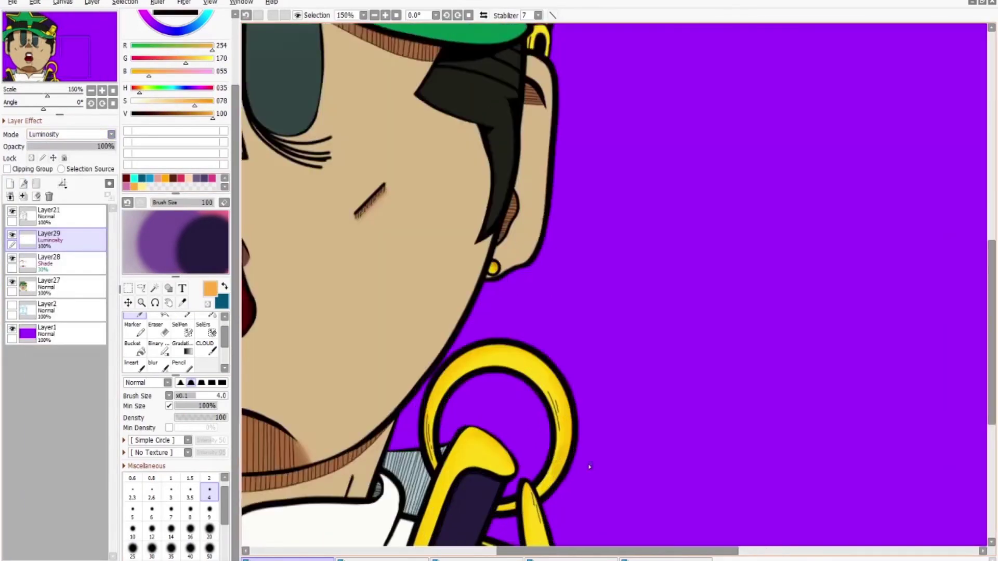
left_click(70, 134)
left_click(62, 168)
scroll(787, 474, "down", 2)
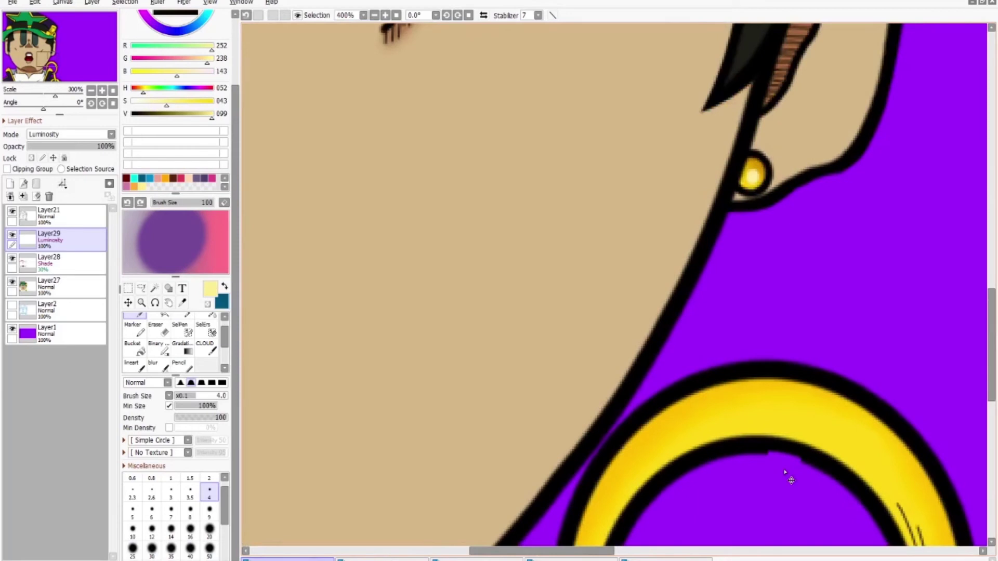
Highlight the left ear stud light yellow at size 4 and blend both ear studs with the blur brush
scroll(704, 417, "up", 4)
scroll(705, 418, "down", 1)
left_click_drag(705, 417, 448, 465)
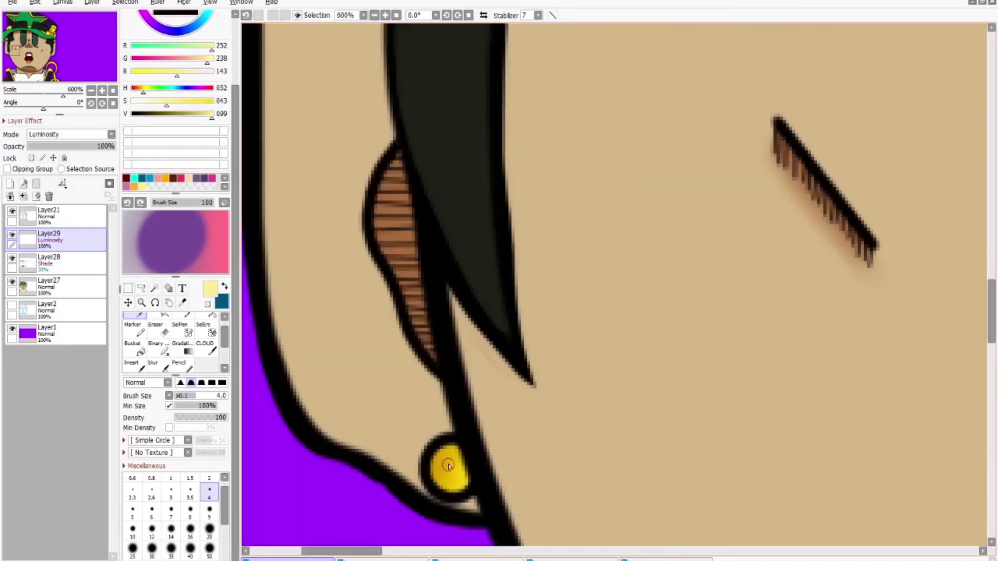
scroll(509, 470, "down", 1)
key("b")
scroll(509, 471, "up", 1)
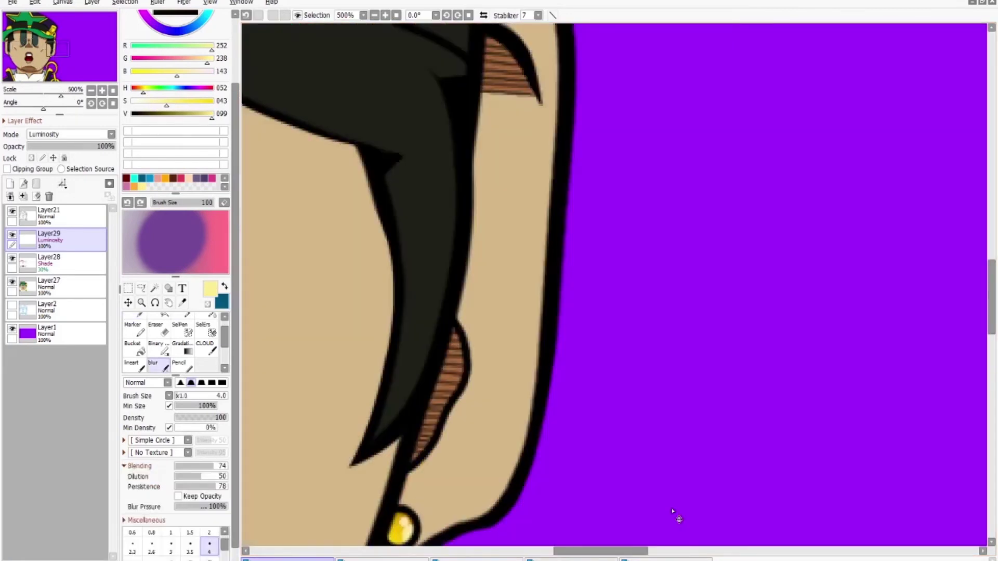
left_click_drag(401, 543, 347, 316)
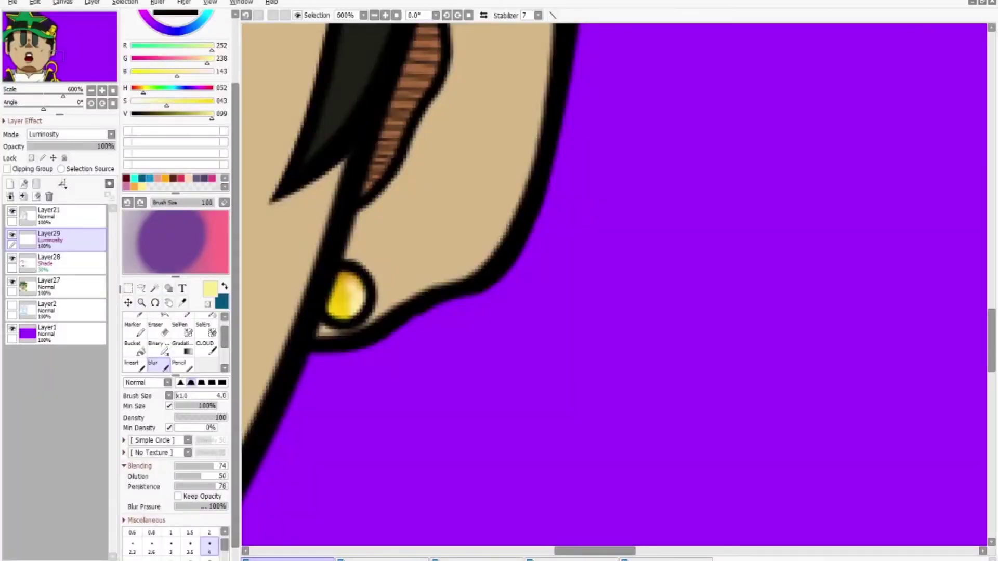
Highlight the upper right edge of the cap's tall gold ornament light yellow at size 4 and blend it with the blur brush
scroll(347, 316, "down", 2)
left_click_drag(347, 260, 333, 504)
scroll(364, 312, "up", 1)
left_click(138, 315)
scroll(364, 338, "up", 1)
left_click_drag(346, 312, 365, 377)
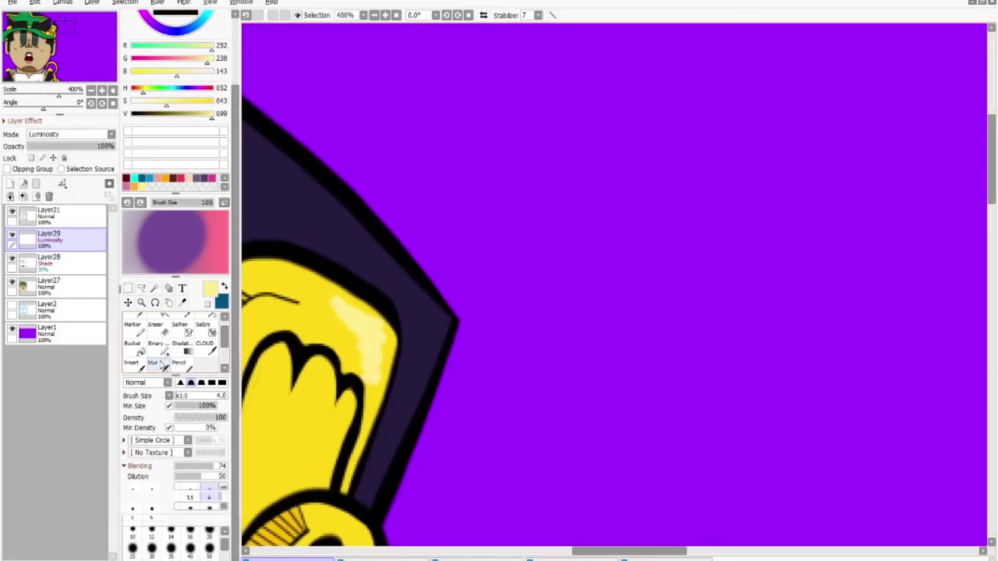
scroll(413, 348, "down", 4)
Highlight the ornament piece with the black oval hole and the small piece below it light yellow, blending both with the blur brush at size 9
key("n")
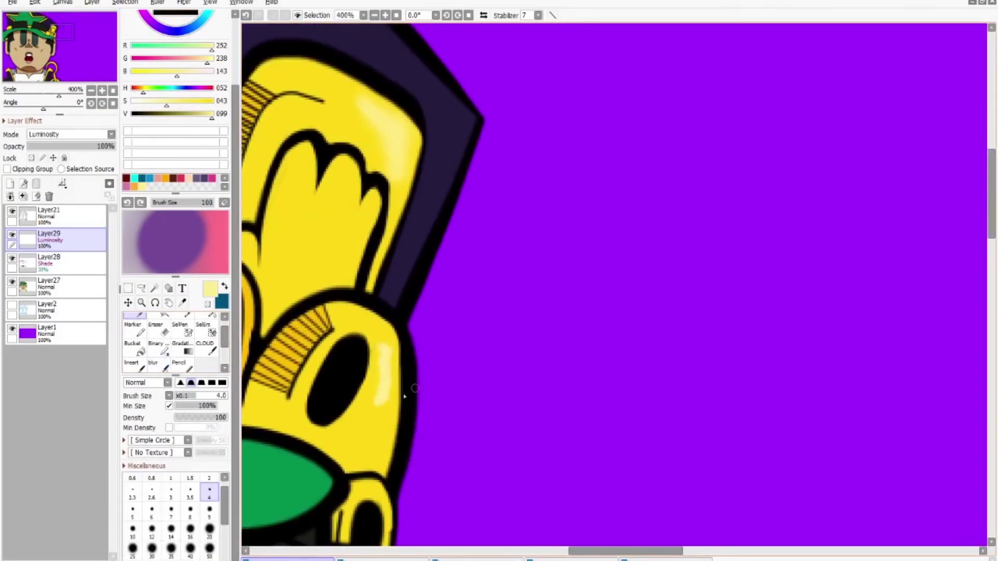
key("n")
scroll(364, 338, "down", 2)
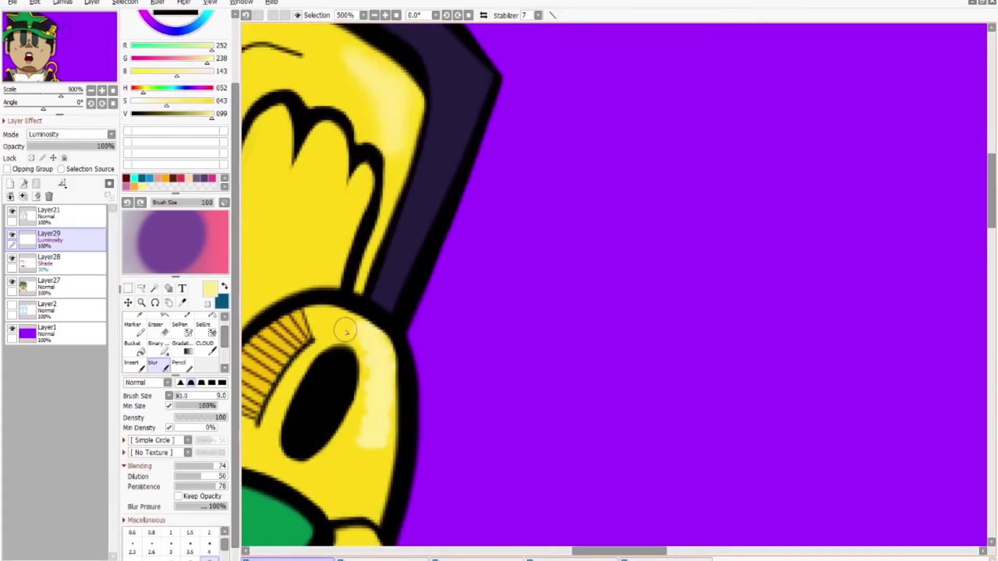
scroll(499, 384, "down", 3)
scroll(486, 405, "up", 4)
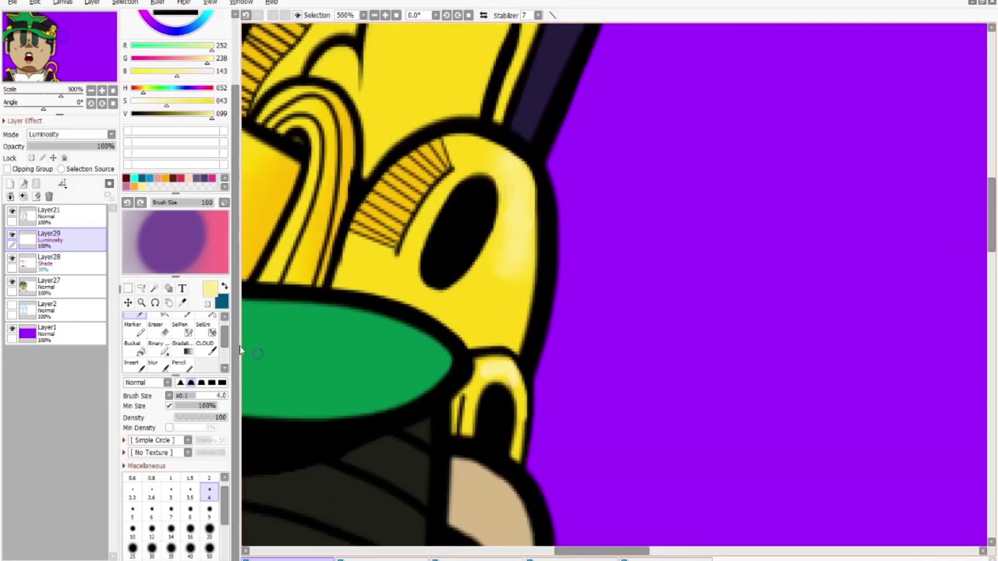
scroll(226, 337, "down", 2)
key("b")
scroll(489, 368, "down", 1)
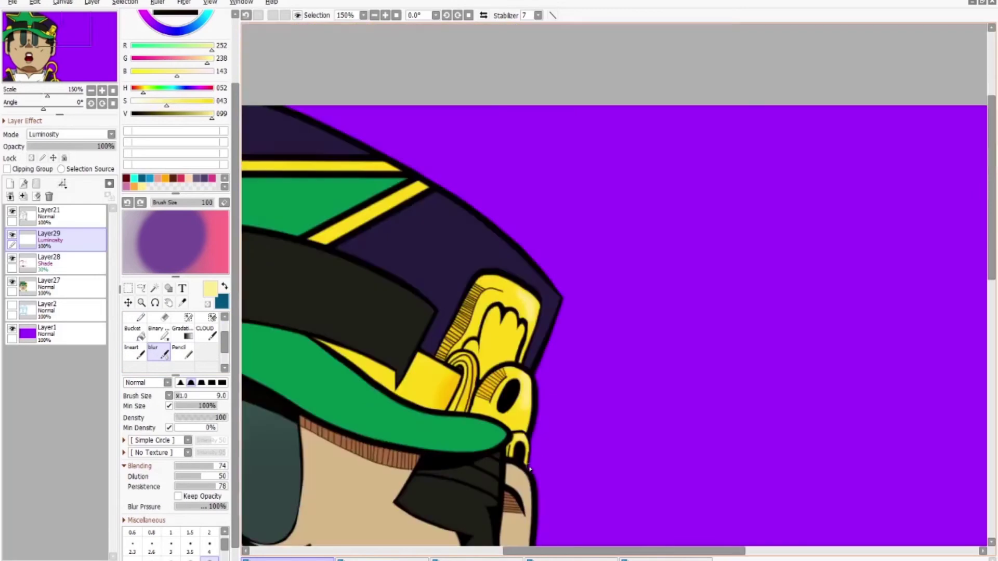
Highlight the left end of the cap's gold band light yellow and blend it with the blur brush at size 9
left_click(140, 313)
left_click_drag(357, 178, 457, 218)
left_click_drag(468, 176, 499, 224)
key("b")
scroll(555, 214, "down", 5)
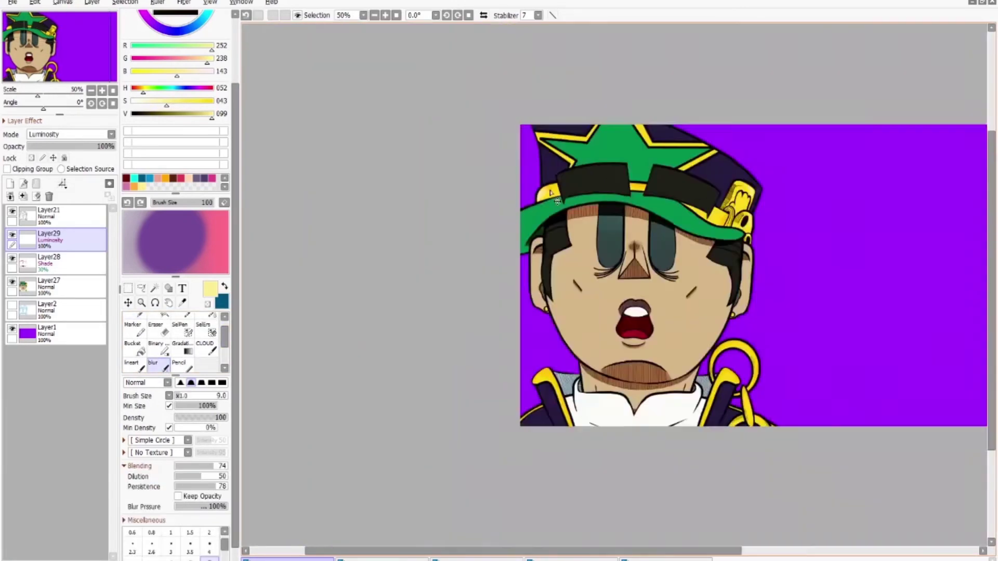
scroll(555, 214, "up", 2)
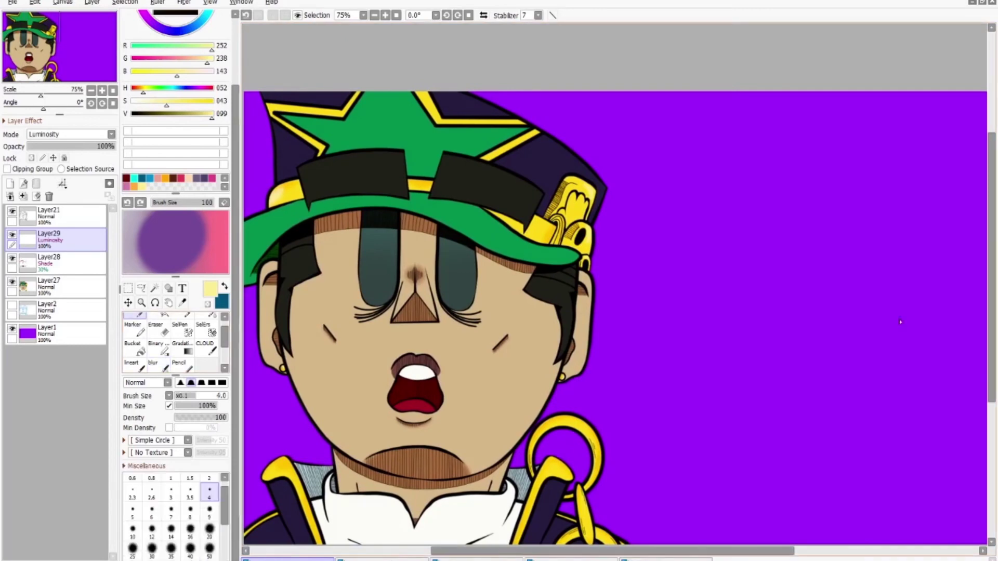
Highlight the top of the large gold hoop, the long oval link and the lower ring light yellow at size 4, blending with the blur brush
scroll(597, 447, "up", 4)
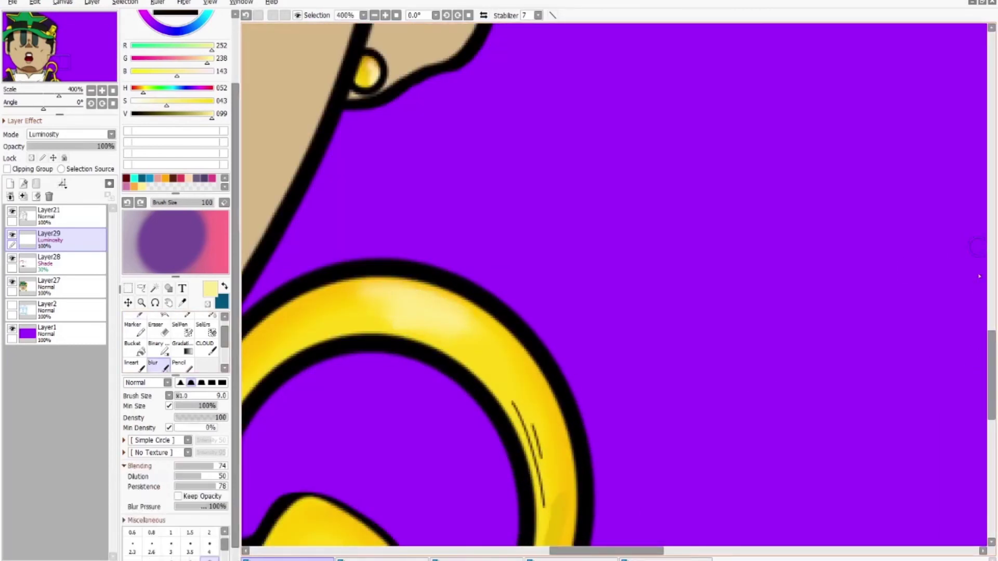
scroll(499, 323, "down", 5)
left_click(153, 364)
scroll(824, 335, "down", 1)
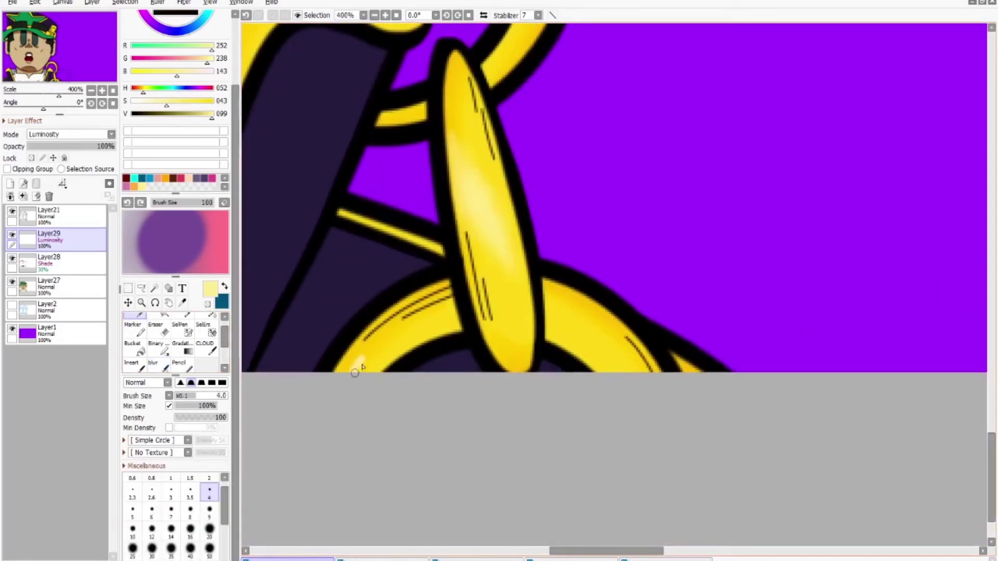
Highlight the lower right part of the large gold hoop light yellow and blend it with the blur brush at size 9
scroll(543, 419, "up", 3)
scroll(543, 419, "up", 2)
scroll(501, 379, "up", 1)
key("n")
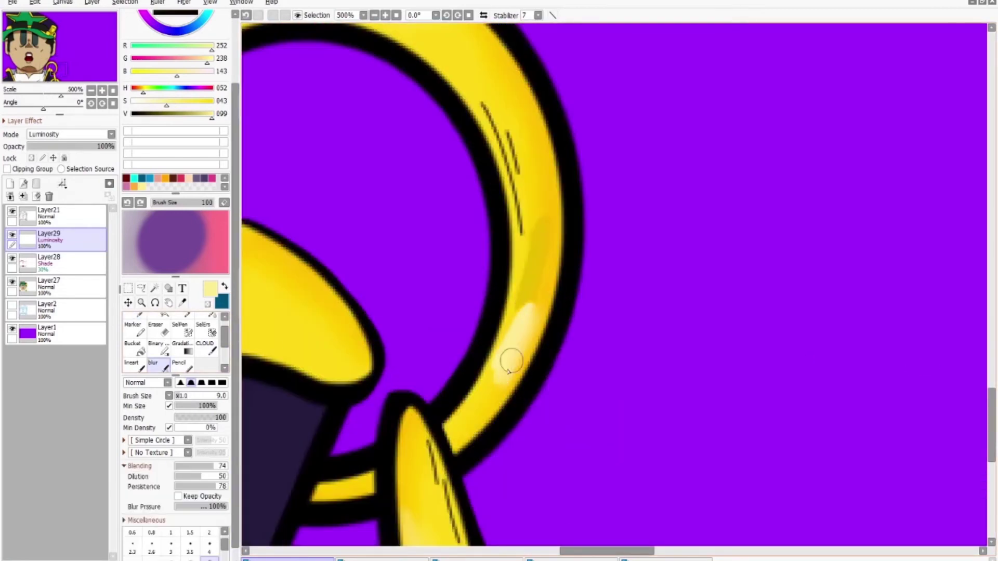
scroll(501, 379, "down", 1)
Highlight the upper ends of both lapels' gold trim light yellow and blend them with the blur brush at size 9
left_click_drag(499, 390, 452, 459)
key("b")
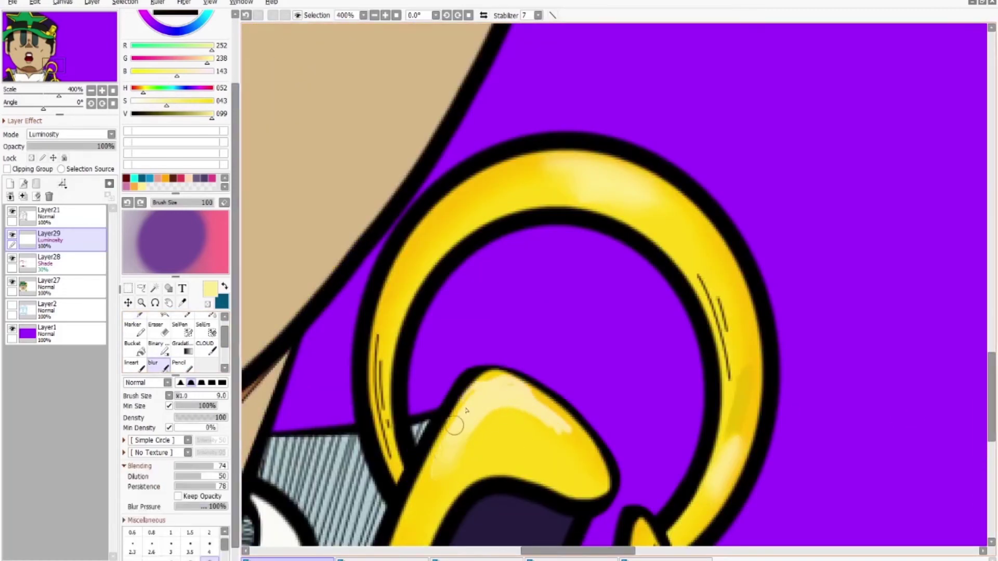
scroll(490, 507, "down", 1)
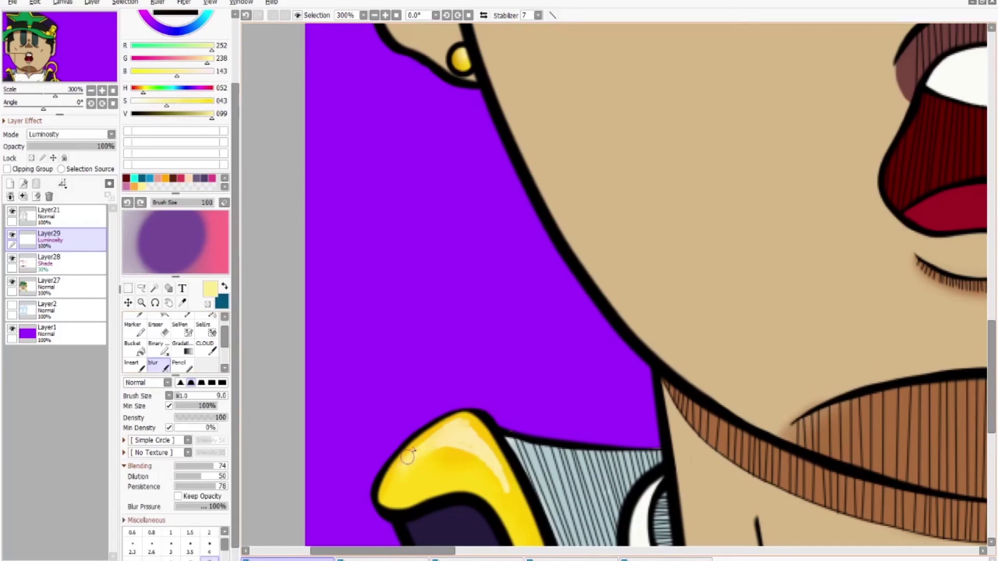
scroll(934, 231, "down", 1)
scroll(934, 231, "up", 5)
scroll(934, 231, "down", 1)
scroll(623, 286, "left", 5)
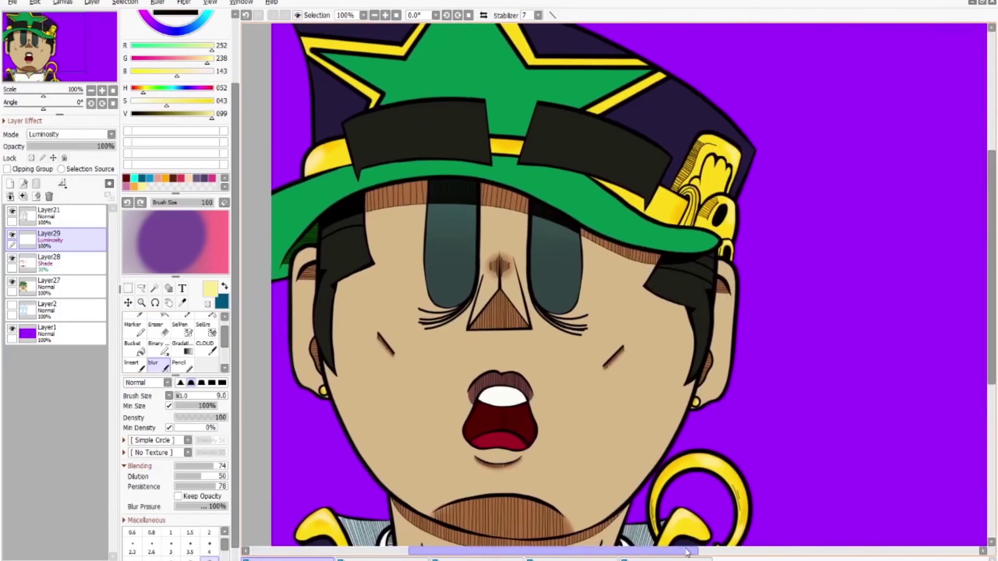
On Layer28, shade the yellow trim at the cap star's right point orange, RGB 254, 170, 55, and blend it with the blur brush
left_click(50, 260)
key("n")
scroll(955, 138, "up", 1)
key("b")
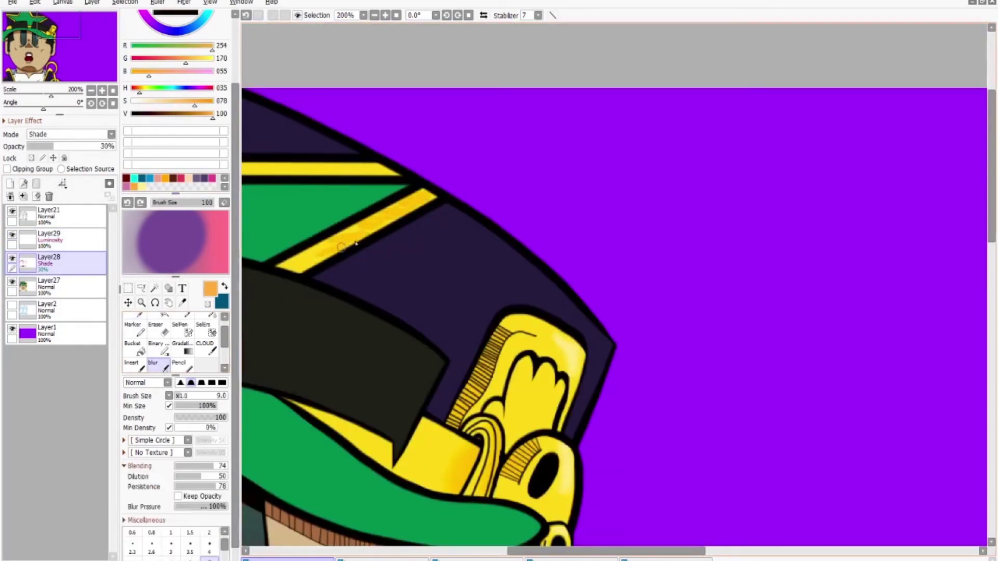
scroll(416, 218, "left", 5)
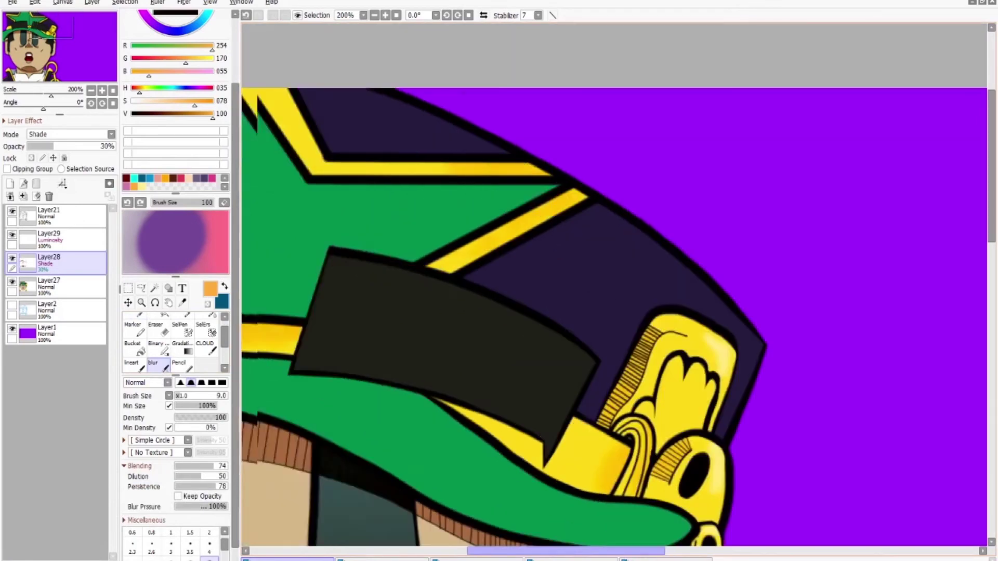
Shade the yellow trim along the cap star's left point and upper edges orange at size 4
key("n")
scroll(869, 273, "up", 3)
left_click_drag(356, 198, 451, 214)
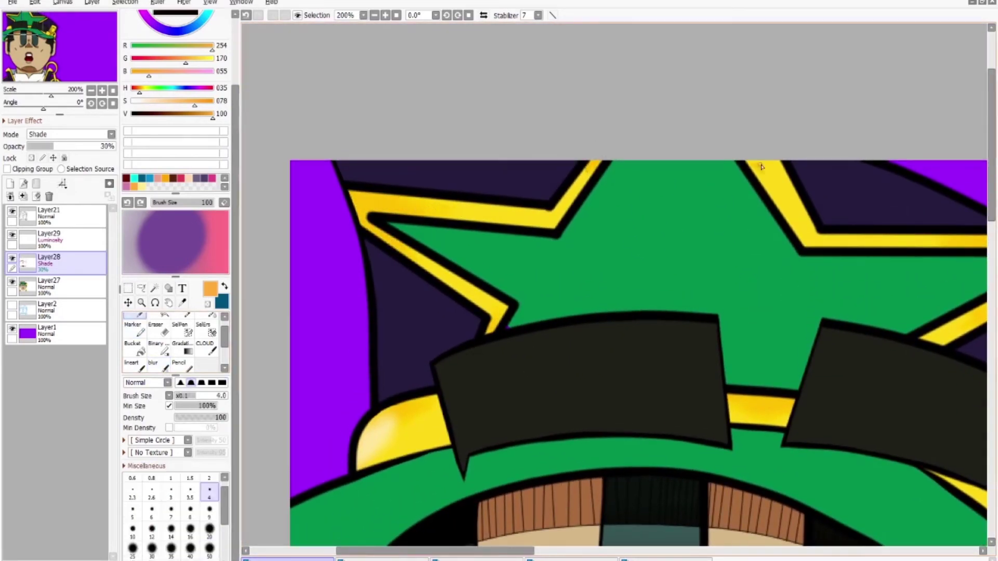
Try to shade the lower part of the green star dark red, RGB 103, 0, 0, on Layer28 with brush sizes 20 and 9
key("ctrl+minus")
scroll(613, 379, "right", 4)
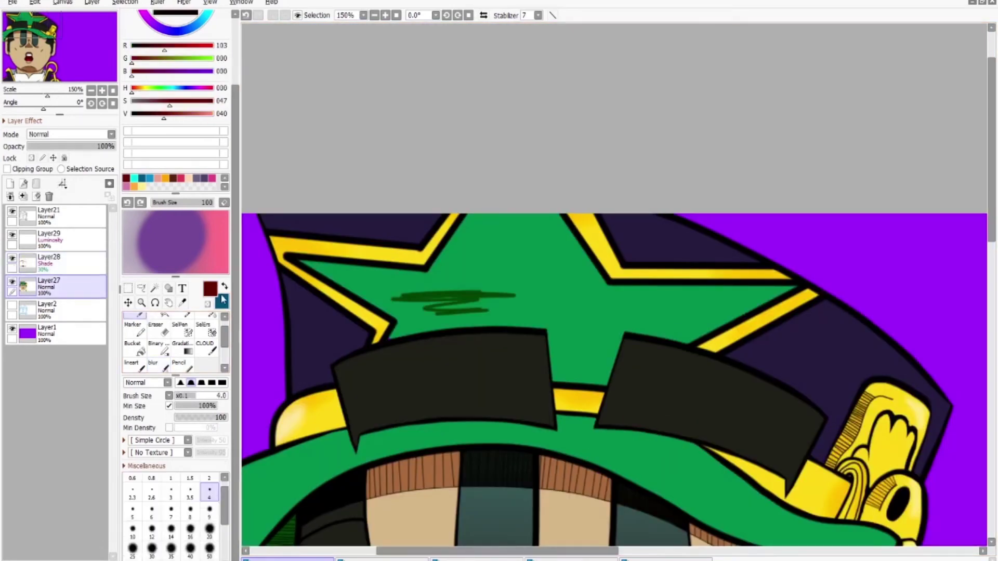
key("ctrl+plus")
key("ctrl+plus")
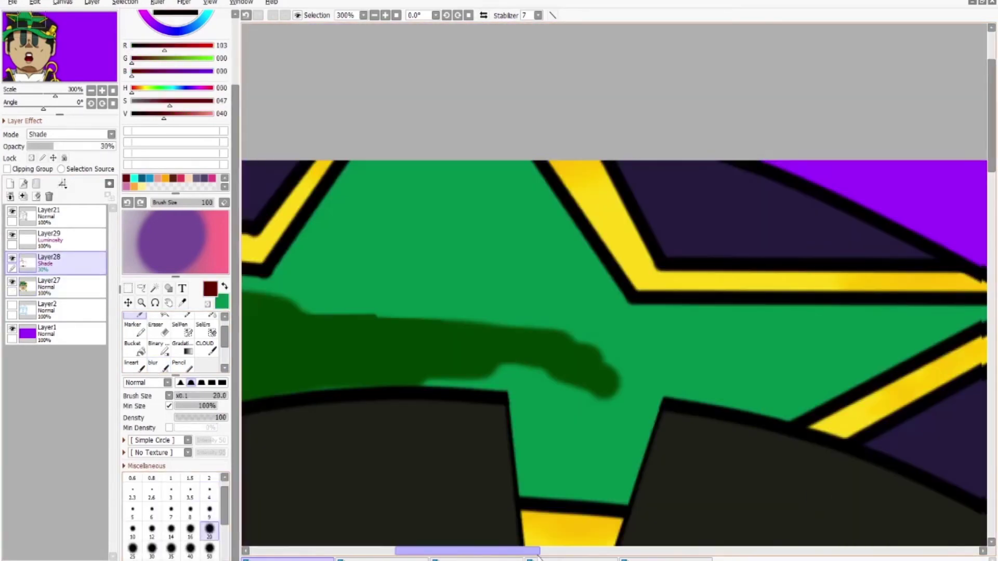
left_click_drag(676, 323, 368, 383)
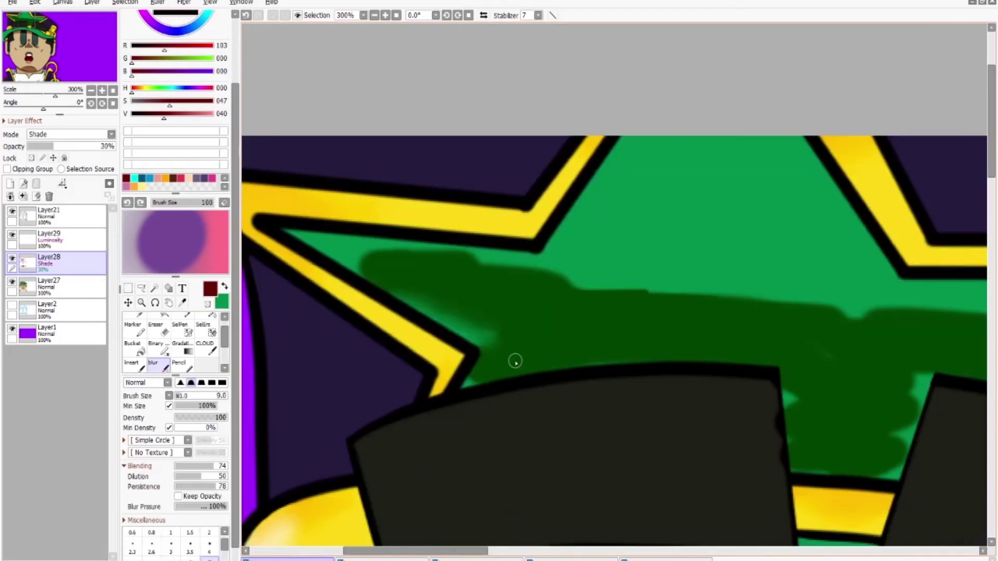
key("n")
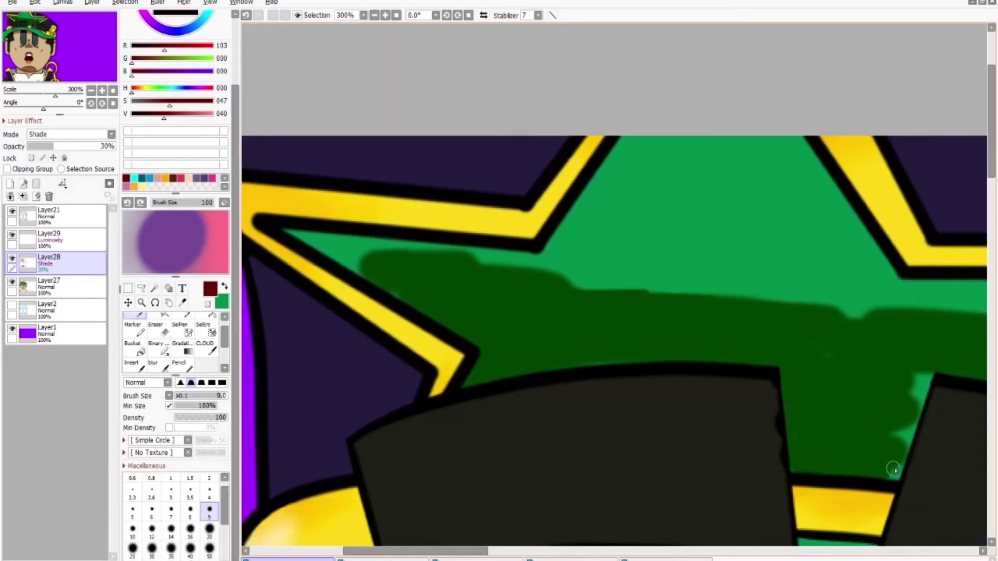
scroll(715, 387, "right", 5)
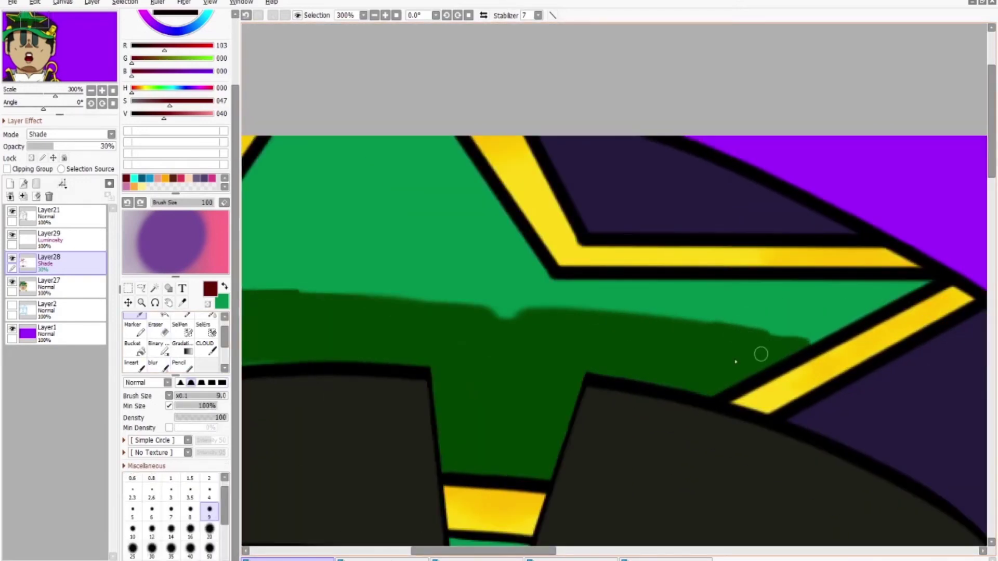
Try to blend the dark shading on the green star with the blur brush at size 20
scroll(735, 361, "left", 5)
scroll(308, 374, "down", 2)
key("b")
left_click_drag(356, 367, 671, 395)
scroll(430, 385, "up", 2)
left_click_drag(430, 385, 681, 443)
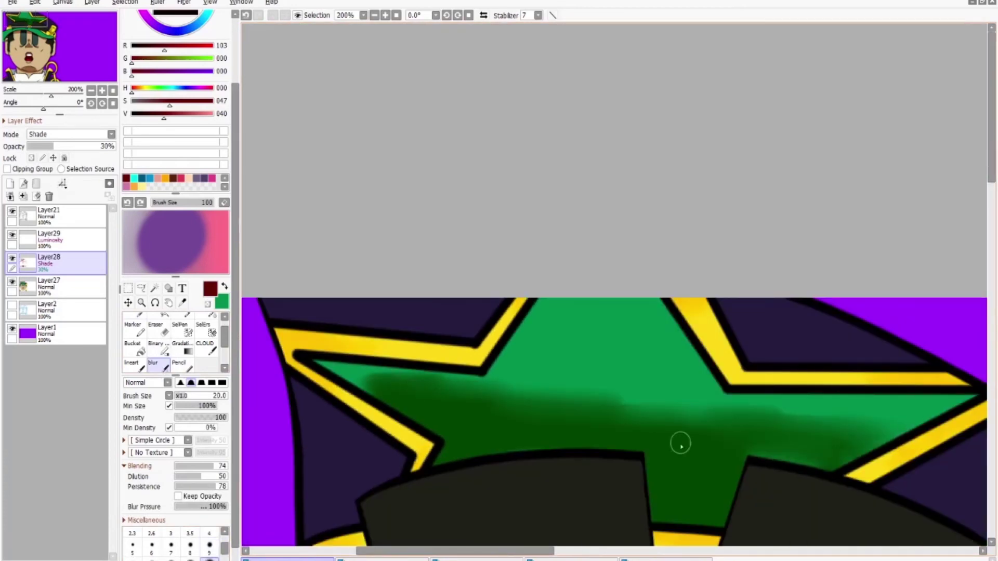
scroll(616, 429, "down", 2)
scroll(616, 430, "up", 2)
On Layer27, fill the small unpainted gap at the star's lower left corner with green, RGB 1, 145, 75, at size 9
left_click(72, 284)
key("n")
key("x")
scroll(464, 495, "up", 2)
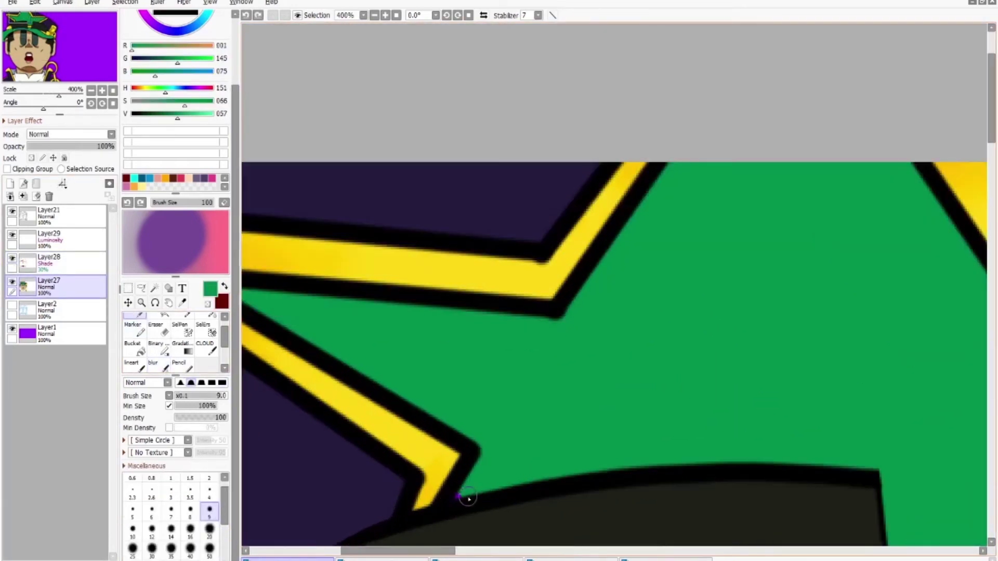
scroll(508, 465, "down", 2)
scroll(508, 465, "down", 1)
On Layer29, highlight the left shoulder's thin gold trim light yellow and blend it with the blur brush at size 9
scroll(727, 364, "down", 10)
left_click(71, 239)
scroll(755, 347, "up", 3)
scroll(755, 347, "left", 10)
scroll(675, 389, "up", 1)
key("b")
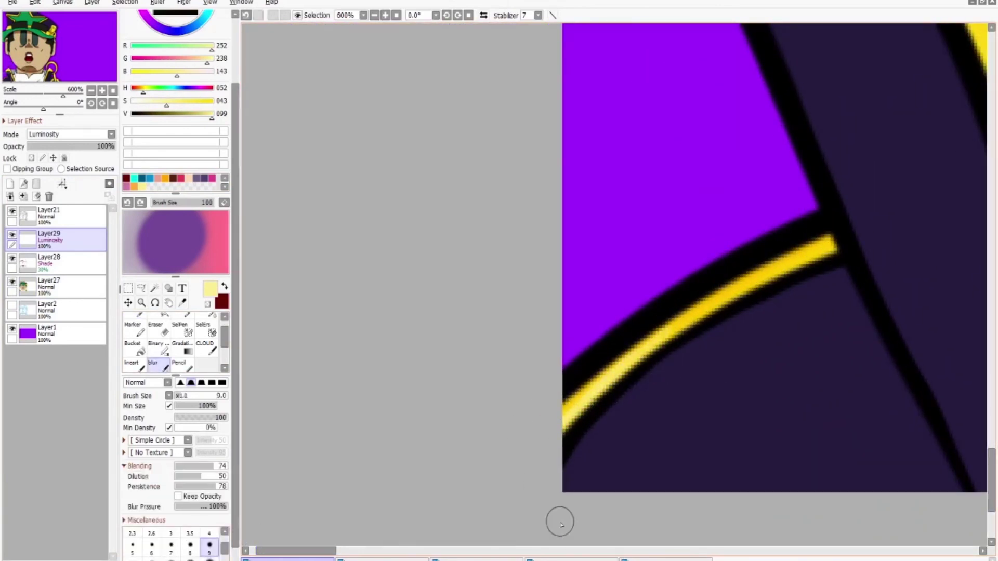
Highlight the gold details at the right shoulder light yellow, including the lower ring's right part, and blend them with the blur brush
left_click_drag(325, 556, 626, 552)
key("n")
key("b")
left_click_drag(635, 429, 702, 457)
key("n")
left_click_drag(632, 452, 668, 478)
key("b")
scroll(717, 512, "down", 1)
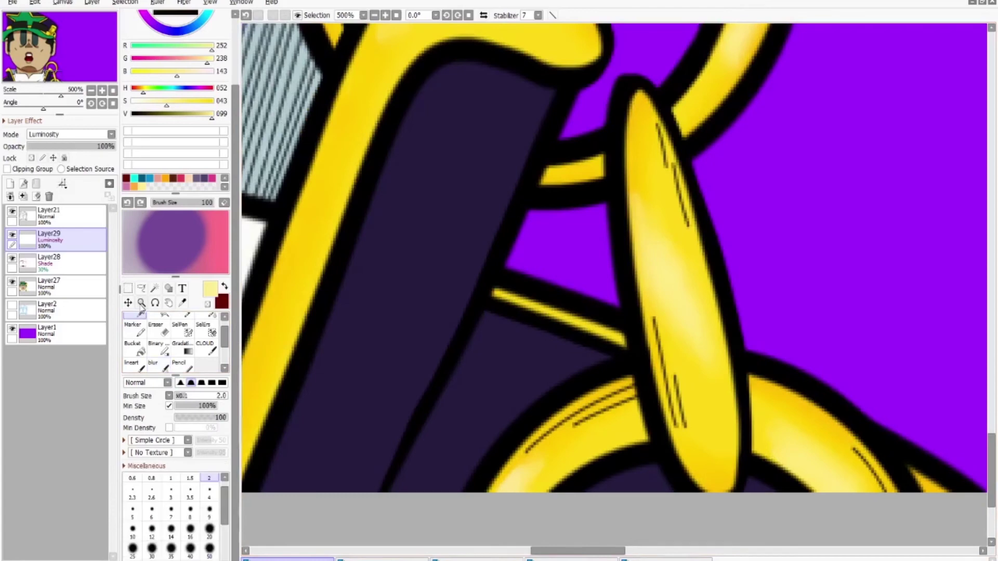
scroll(809, 419, "down", 6)
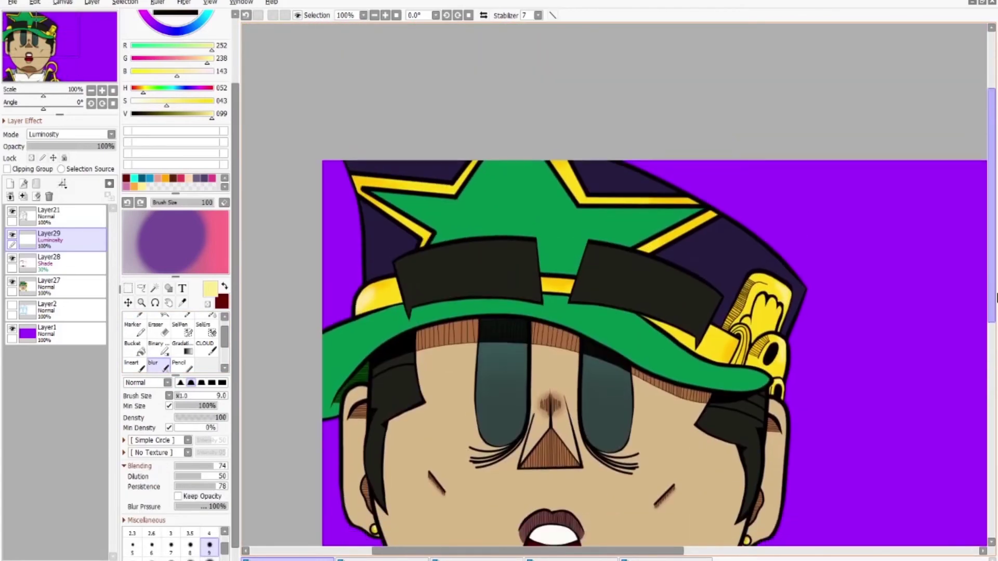
left_click_drag(992, 297, 991, 329)
Add a Normal layer on top and rule two horizontal lines from the jaw to the right canvas edge in skin colour, RGB 213, 183, 136, at size 2
left_click(10, 183)
scroll(593, 327, "right", 3)
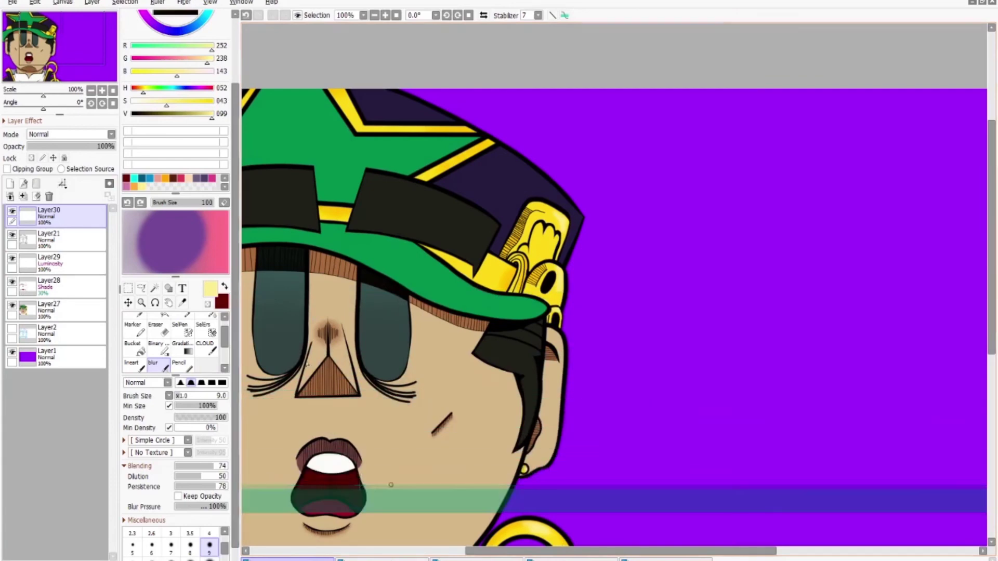
left_click(436, 543, "alt")
scroll(582, 522, "down", 2)
scroll(726, 499, "right", 2)
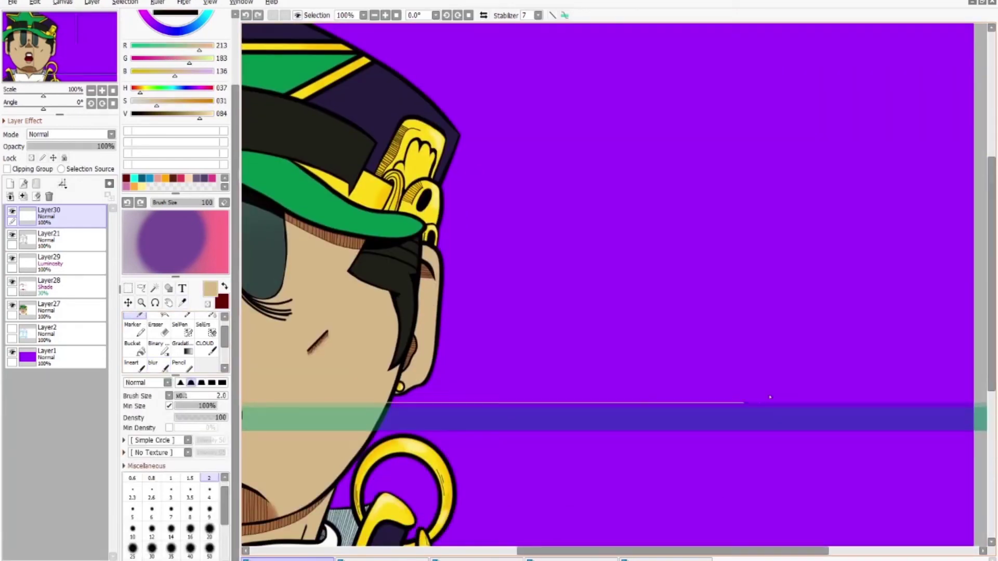
scroll(578, 425, "right", 1)
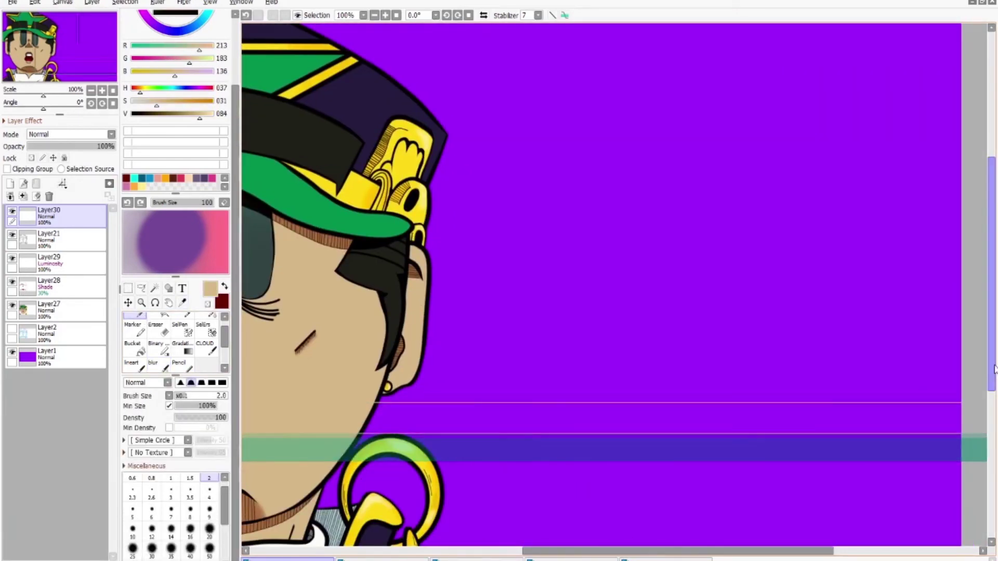
Hide Layer27 temporarily to rework the two lines on Layer30, and fill the band between them with the skin colour
scroll(994, 369, "down", 2)
left_click(63, 286)
left_click(12, 305)
left_click(79, 218)
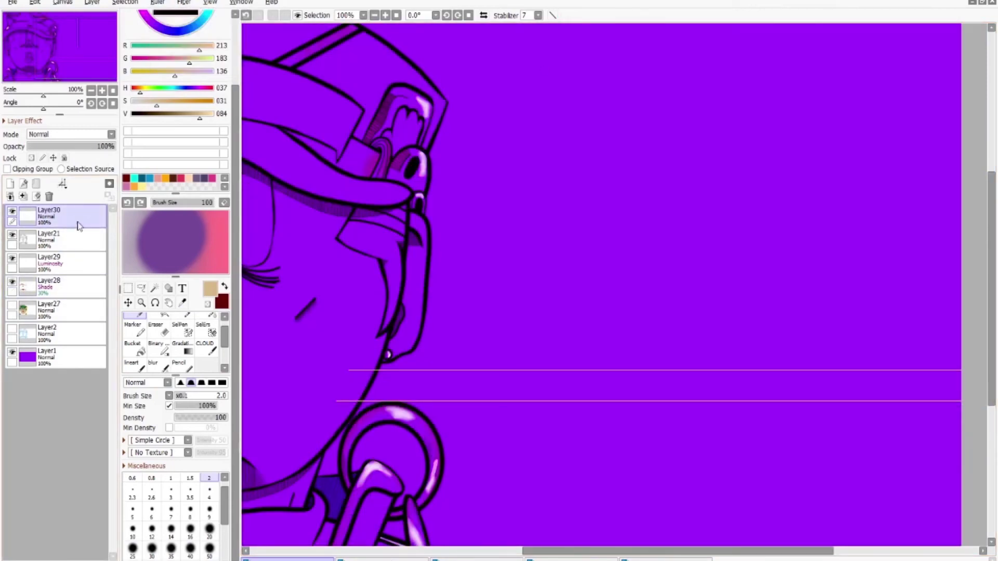
left_click(128, 288)
key("ctrl+t")
left_click(12, 305)
key("ctrl+minus")
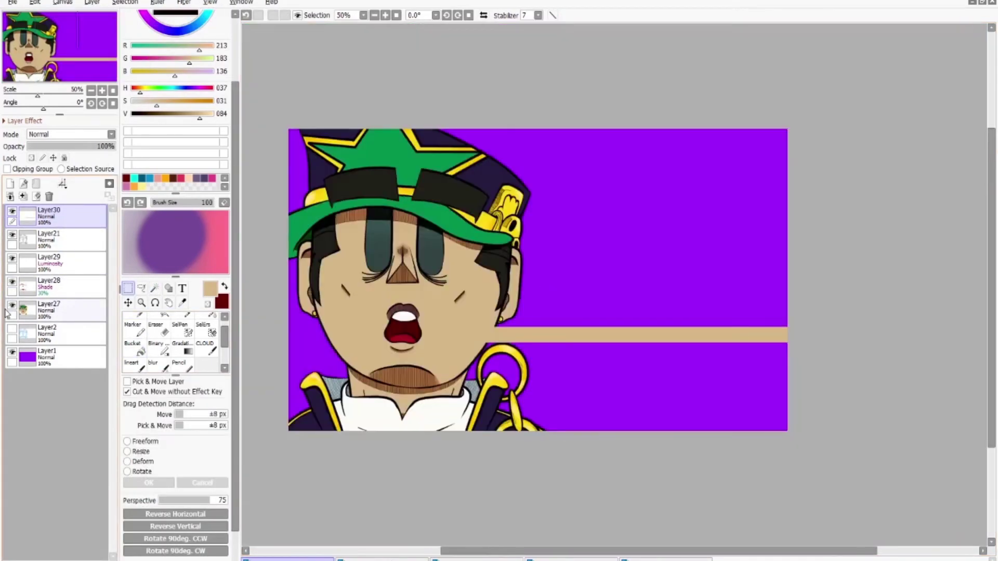
key("ctrl+plus")
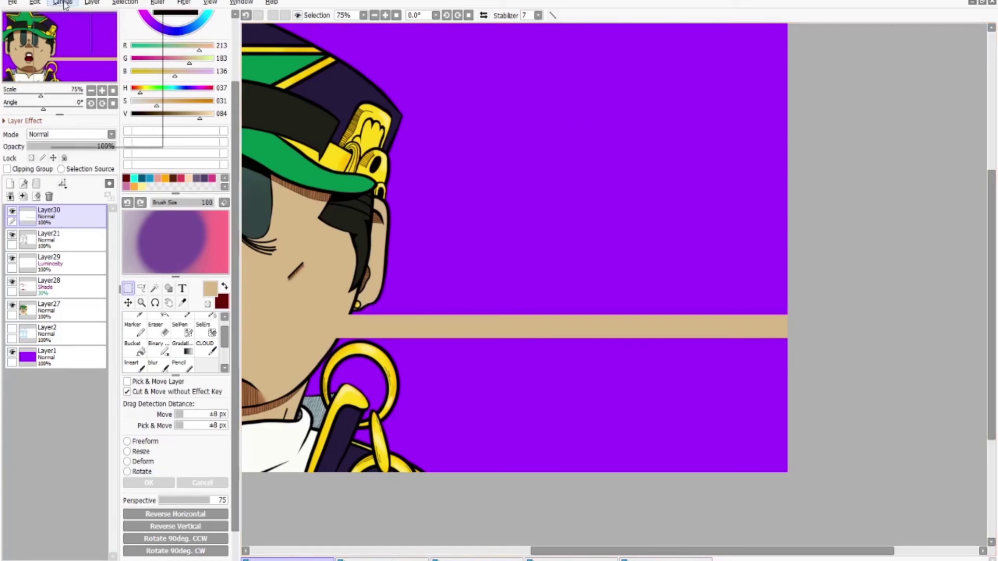
Rule two close horizontal lines from the gold ring to the right canvas edge in yellow, RGB 254, 214, 12, and fill between them
key("n")
key("ctrl+plus")
key("ctrl+plus")
left_click(358, 355, "alt")
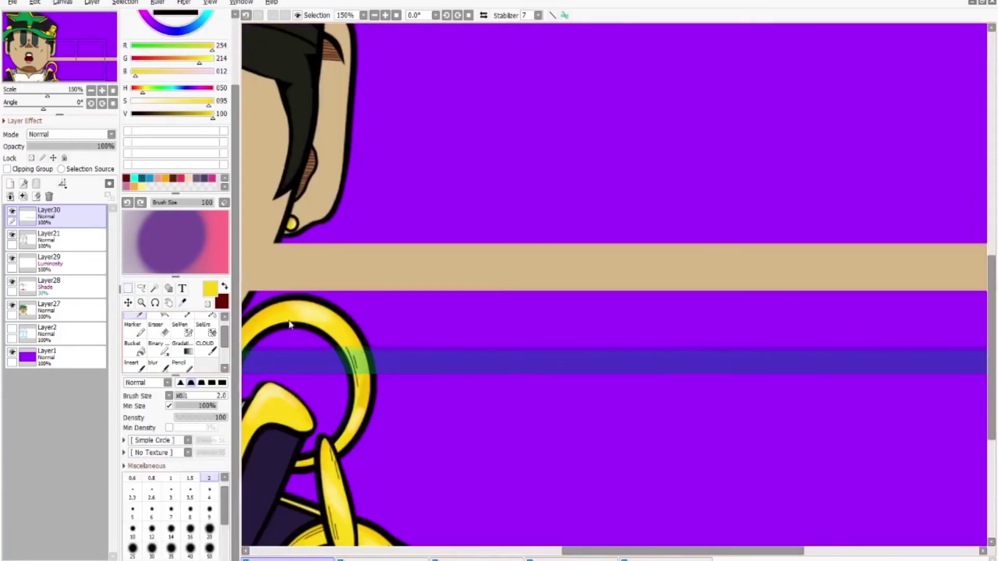
key("ctrl+minus")
key("ctrl+minus")
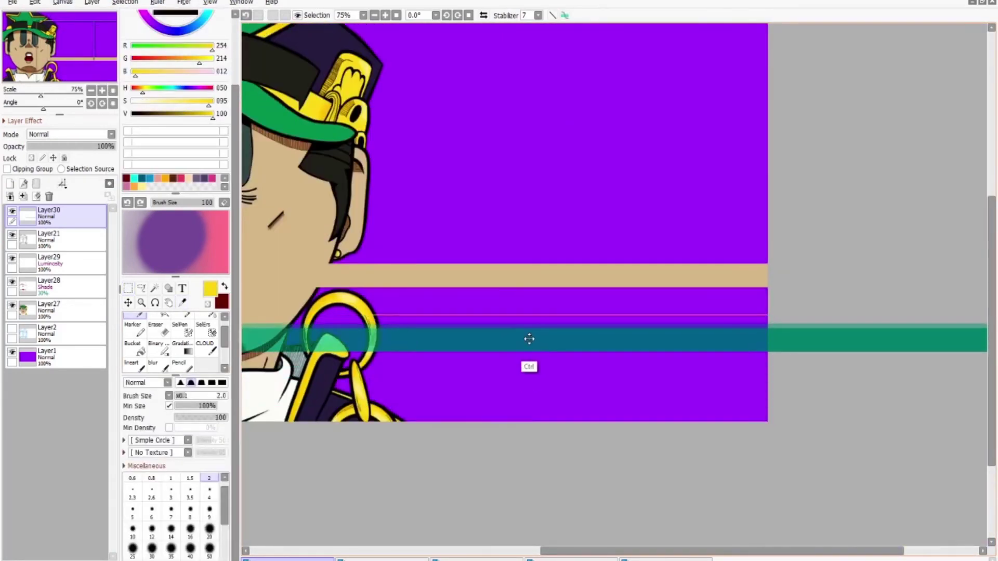
key("ctrl+plus")
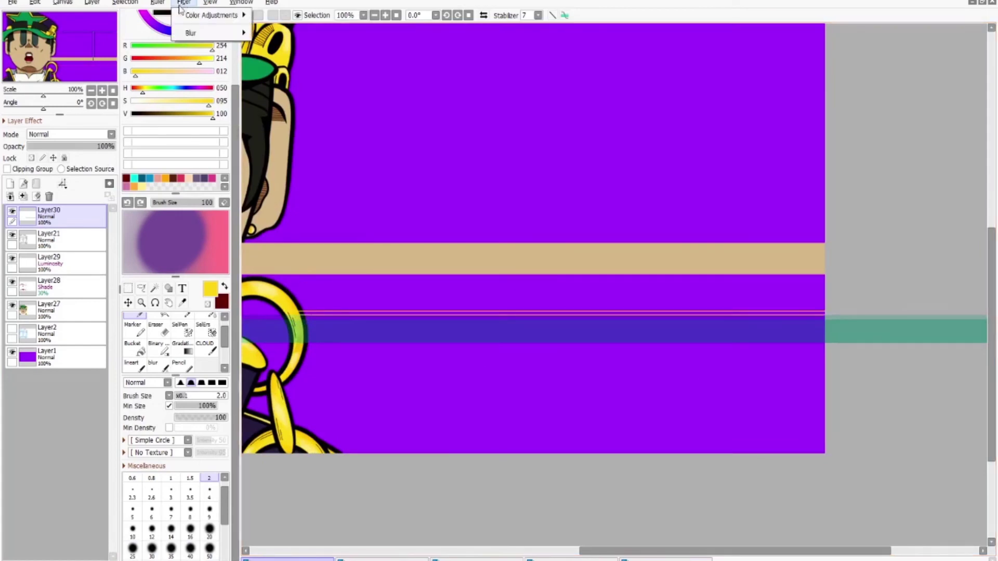
key("ctrl+plus")
key("ctrl+plus")
key("ctrl+plus")
key("ctrl+minus")
key("ctrl+minus")
key("b")
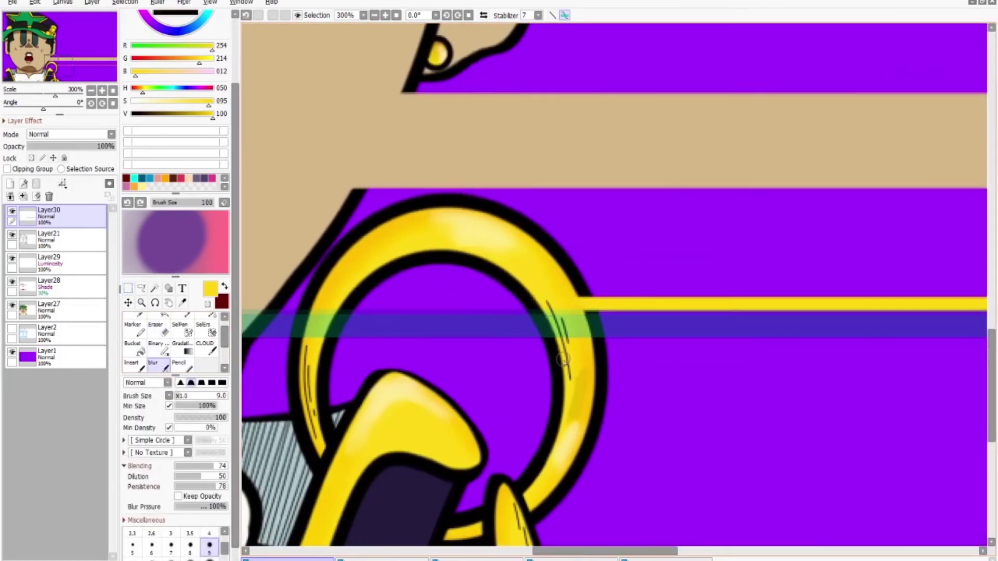
key("ctrl+minus")
key("ctrl+minus")
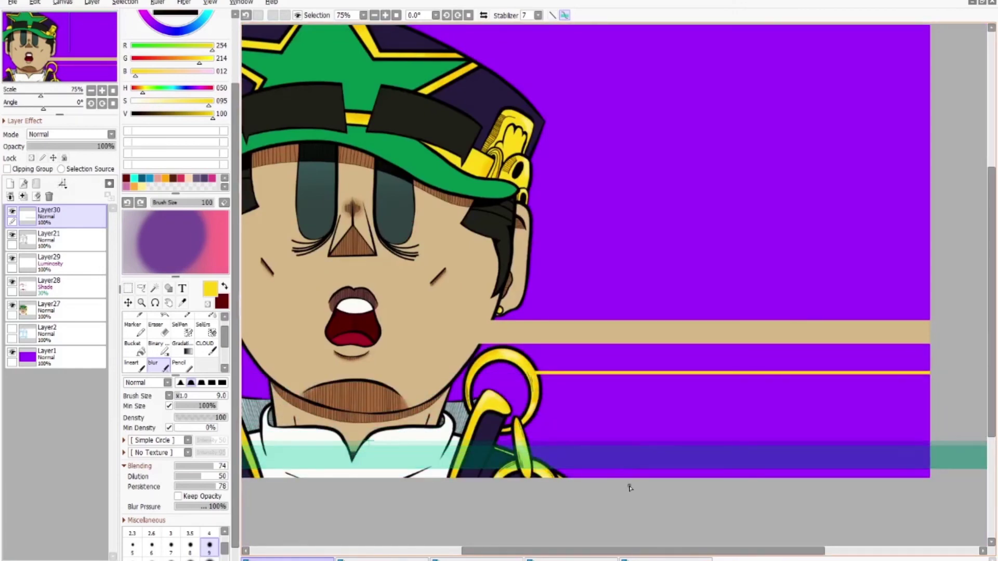
Rule two horizontal lines from the cap's right corner to the canvas edge in navy, RGB 37, 27, 62, and fill the band
key("ctrl+plus")
key("n")
left_click_drag(364, 231, 888, 232)
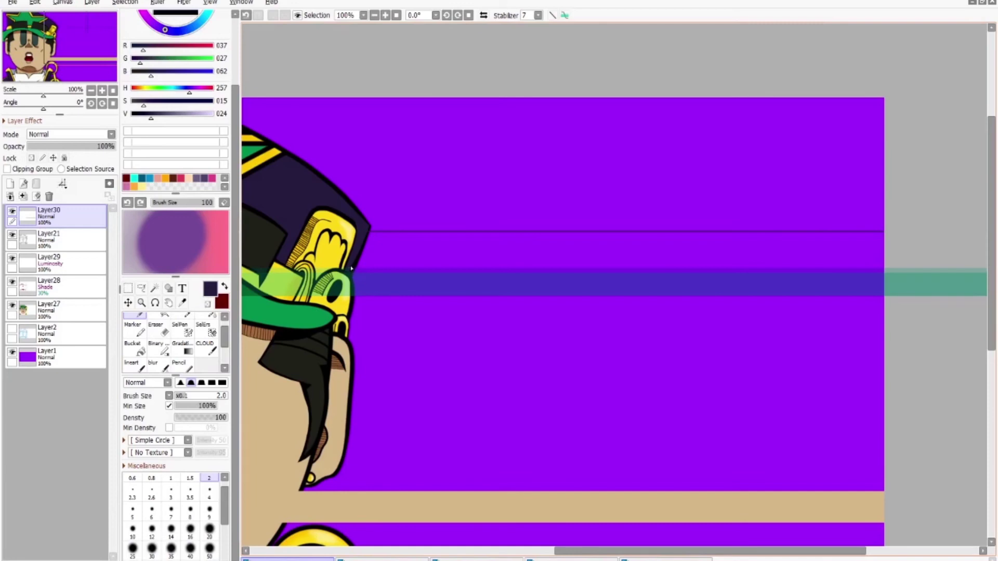
scroll(363, 242, "up", 2)
key("g")
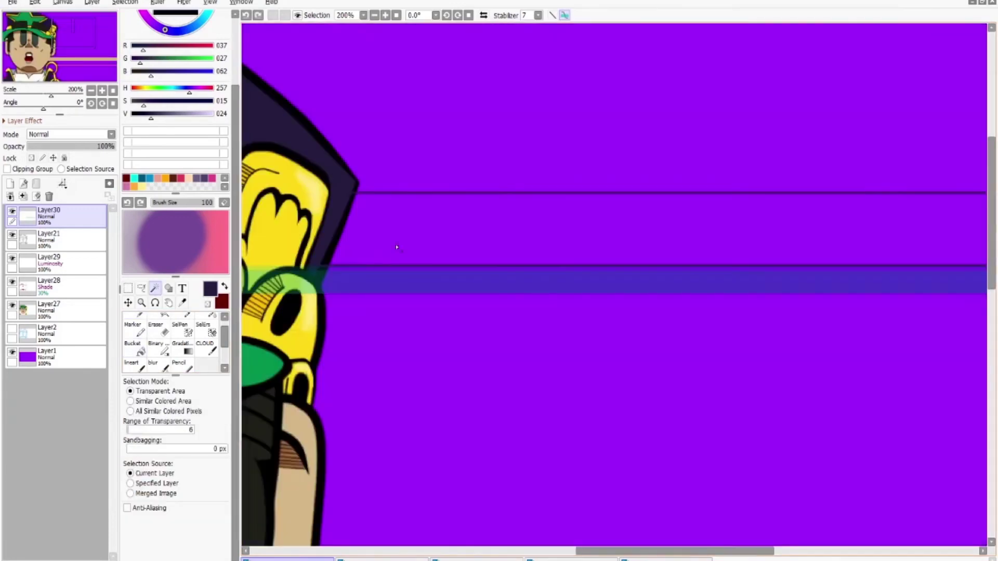
left_click(414, 242)
scroll(595, 197, "down", 4)
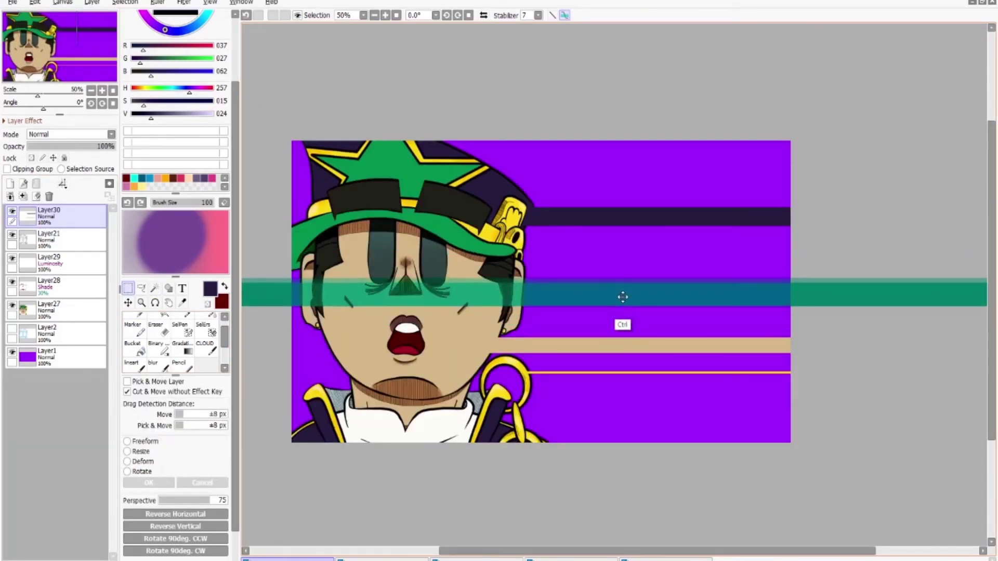
scroll(622, 291, "up", 3)
key("ctrl+d")
Rule a thin horizontal line from the ear's shading to the right canvas edge in brown, RGB 167, 106, 59, at size 2
left_click(148, 314)
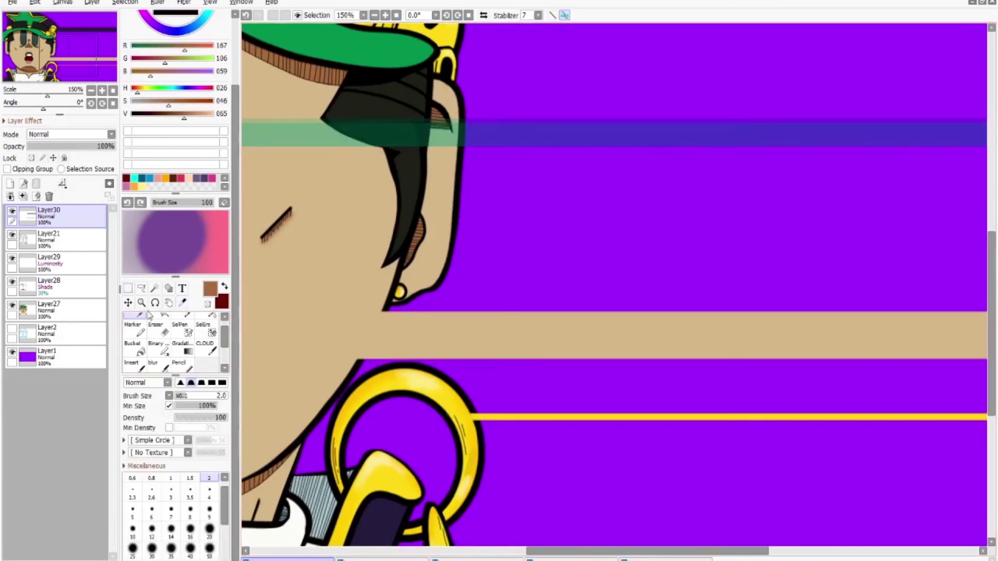
scroll(607, 220, "down", 2)
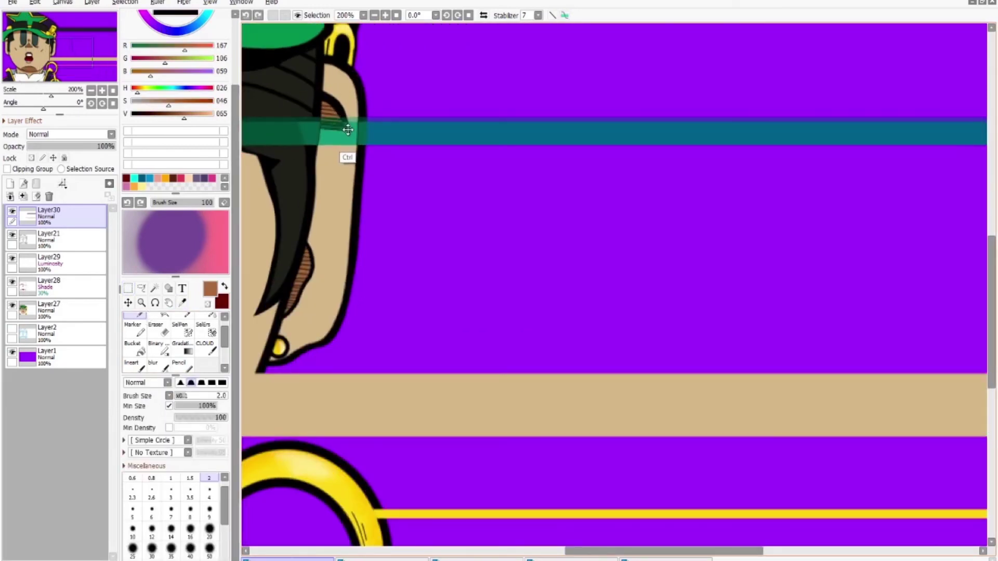
scroll(607, 221, "up", 2)
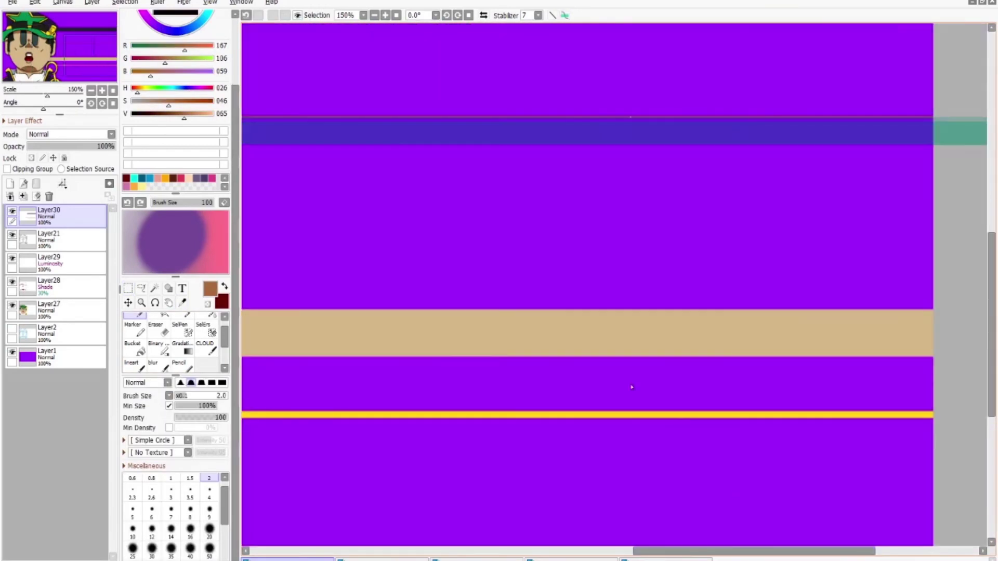
left_click_drag(727, 555, 810, 555)
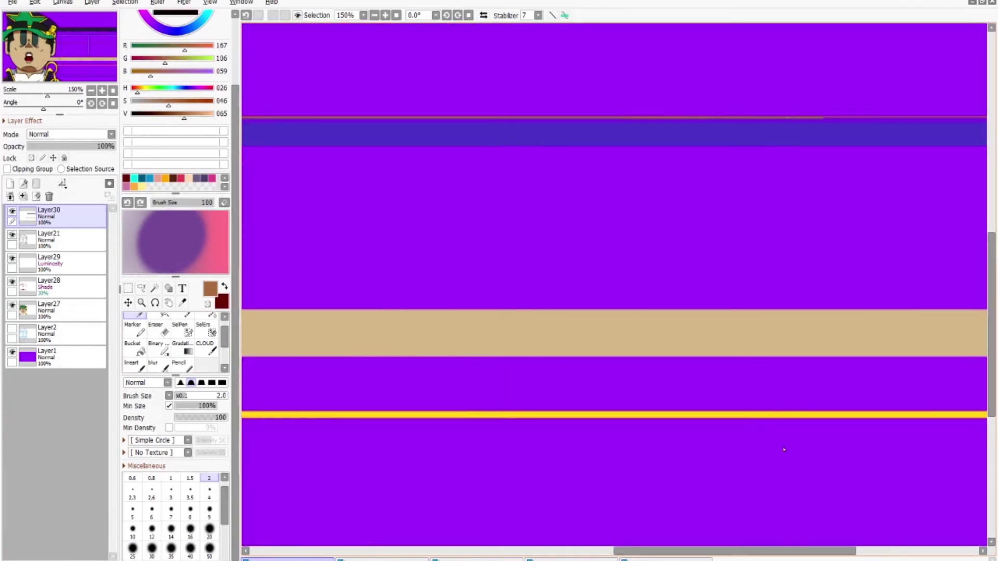
scroll(675, 311, "down", 1)
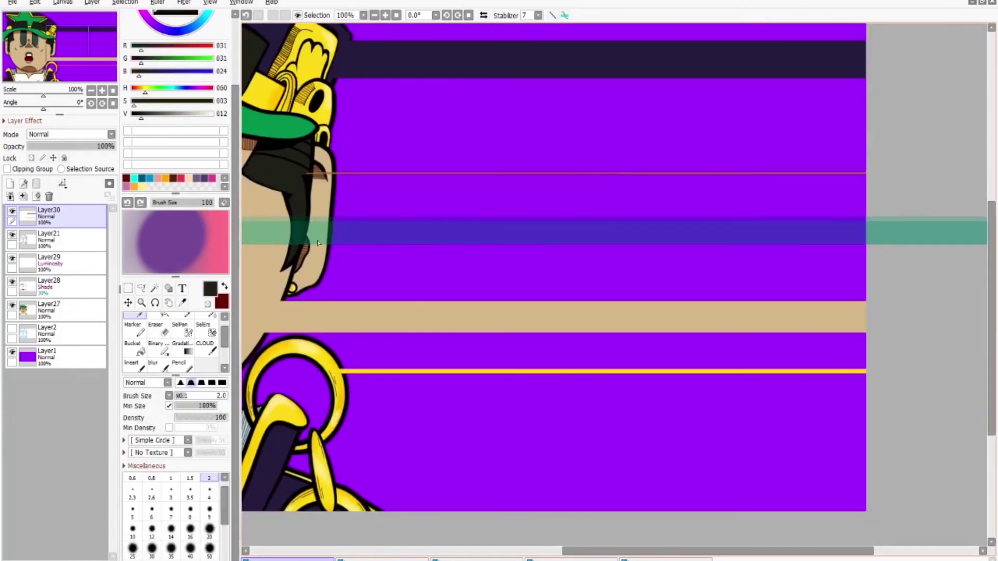
Rule two lines from the sideburn to the right canvas edge in the hair colour, RGB 31, 31, 24, and fill the band
left_click_drag(310, 216, 864, 216)
key("w")
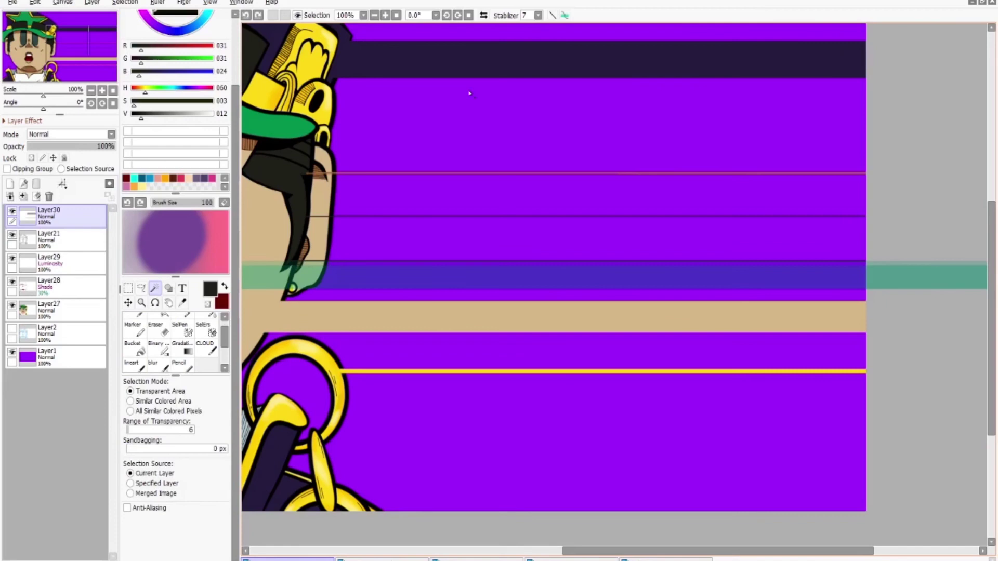
scroll(486, 315, "up", 2)
left_click(485, 314)
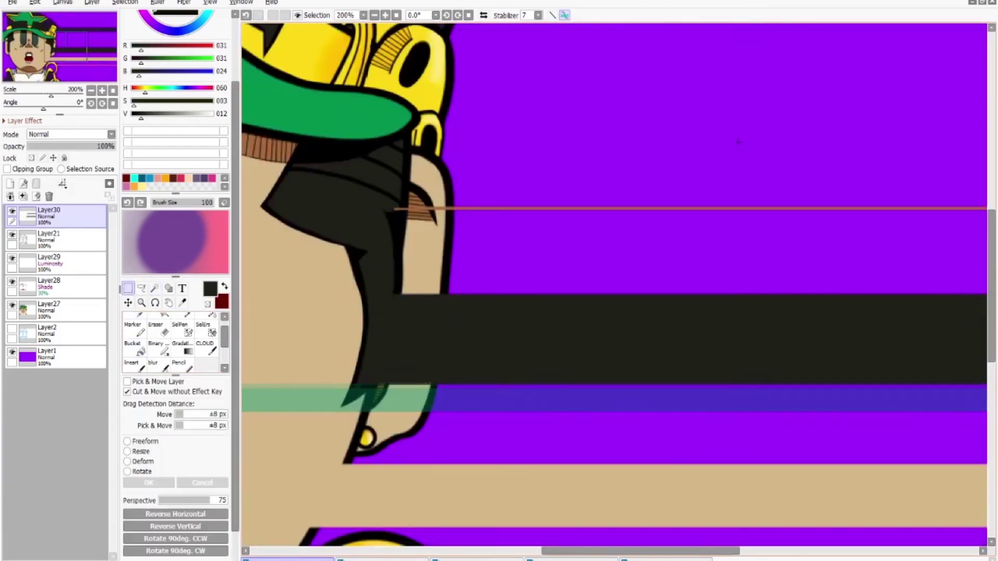
scroll(686, 285, "down", 1)
left_click_drag(686, 285, 700, 206)
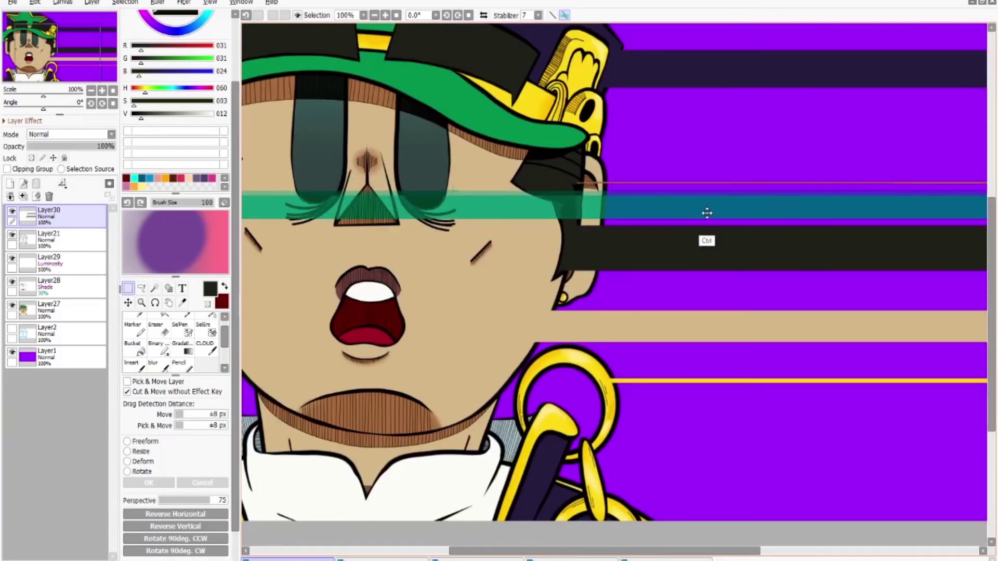
key("ctrl+d")
Extend a narrow band from the right eye's lower part to the canvas edge in dark grey-green, RGB 50, 68, 66
key("n")
left_click(424, 183, "alt")
left_click_drag(446, 215, 512, 229)
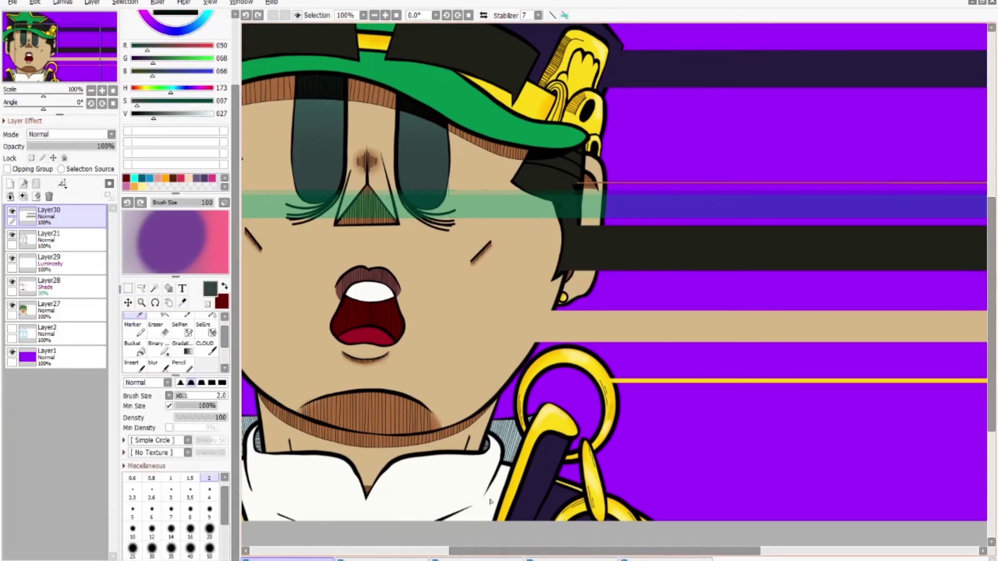
scroll(490, 501, "down", 1)
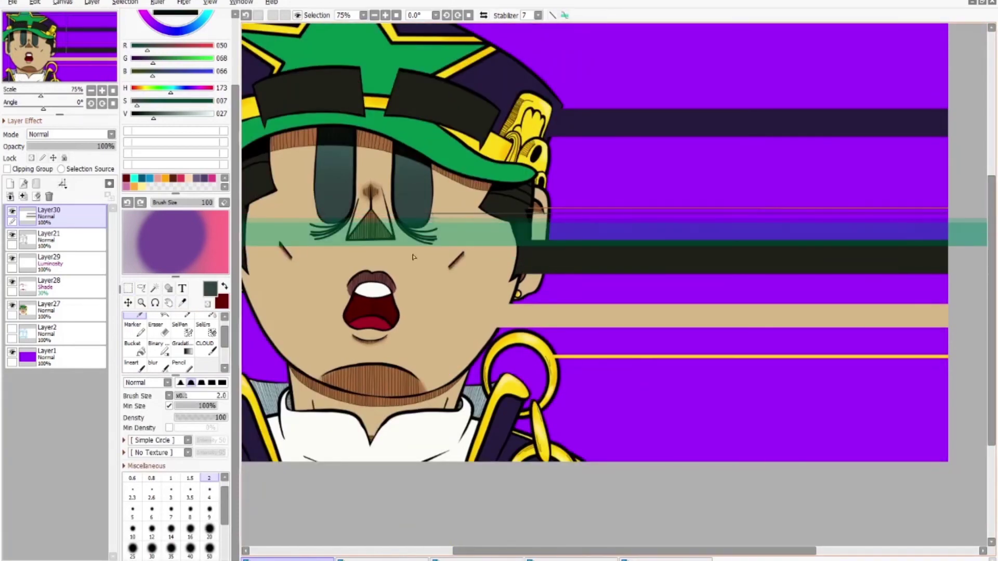
scroll(352, 165, "up", 2)
key("m")
scroll(520, 260, "down", 1)
Rule two lines from the cap brim's right end to the canvas edge in green, RGB 1, 145, 75, and fill between them
key("ctrl")
left_click_drag(890, 370, 883, 293)
scroll(883, 294, "down", 2)
left_click_drag(806, 353, 807, 385)
scroll(806, 384, "up", 1)
left_click_drag(631, 403, 660, 373)
scroll(660, 372, "right", 2)
scroll(414, 436, "right", 2)
left_click_drag(930, 377, 419, 406)
scroll(541, 67, "up", 2)
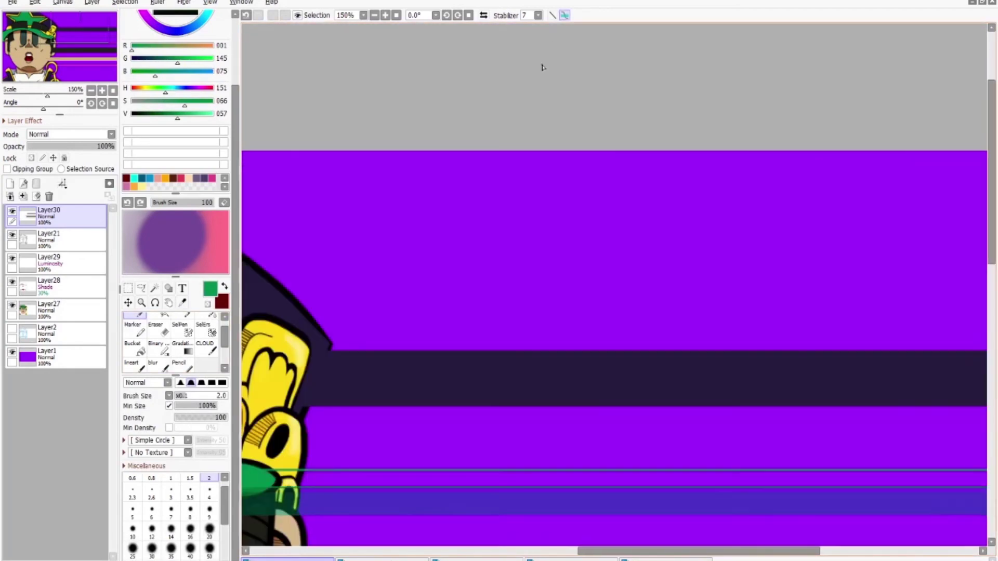
key("w")
left_click(556, 461)
key("v")
Rule a thin horizontal line from the star's gold border to the right canvas edge in golden yellow, RGB 253, 192, 0
scroll(891, 300, "down", 2)
left_click_drag(884, 403, 884, 217)
scroll(884, 217, "up", 1)
left_click(182, 303)
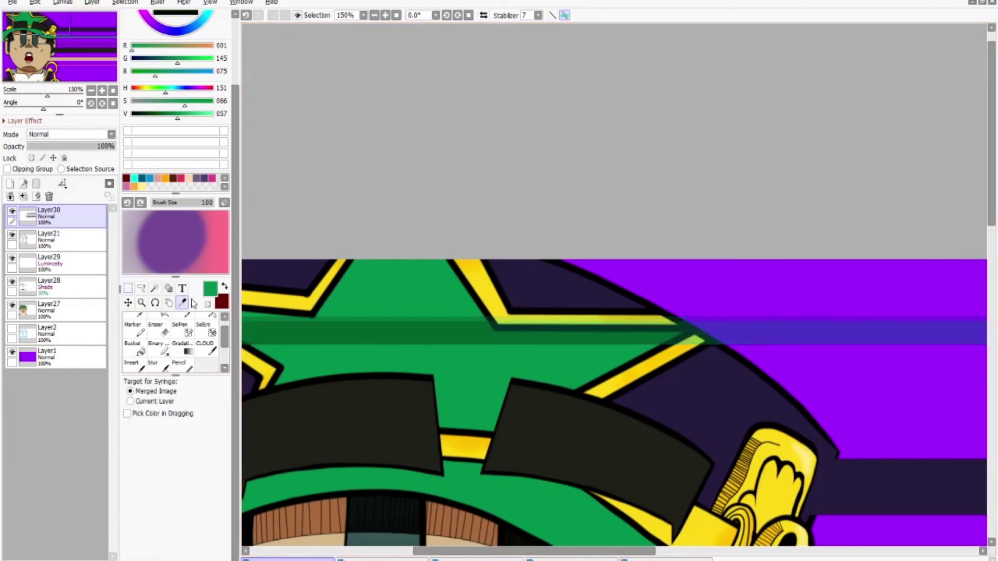
left_click(139, 315)
scroll(352, 311, "right", 4)
scroll(455, 393, "down", 1)
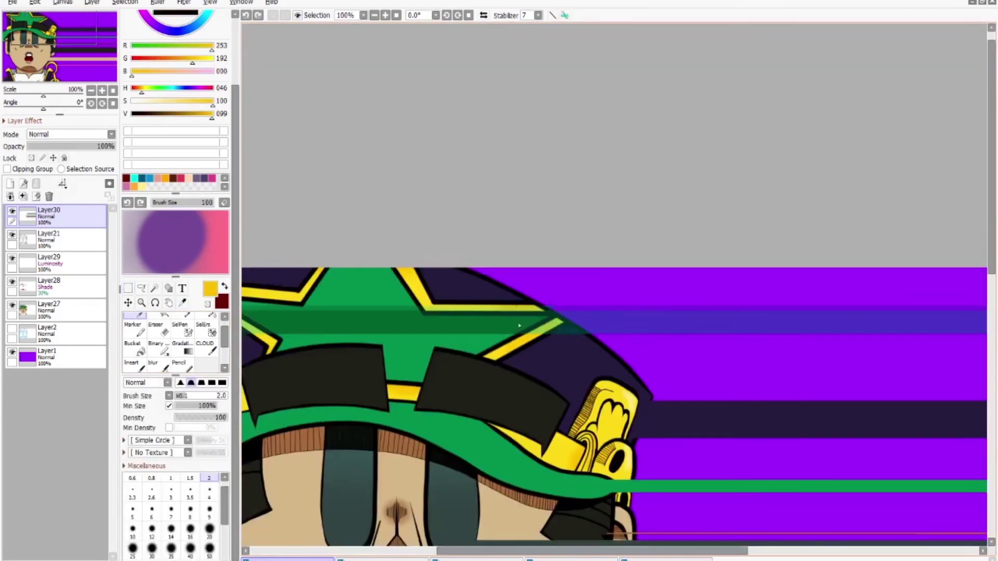
scroll(725, 312, "down", 1)
Rule two lines from the star's right tip to the canvas edge in green, RGB 1, 145, 75, and fill the band
mouse_move(725, 305)
left_mouse_down()
mouse_move(724, 330)
mouse_move(724, 321)
left_mouse_up()
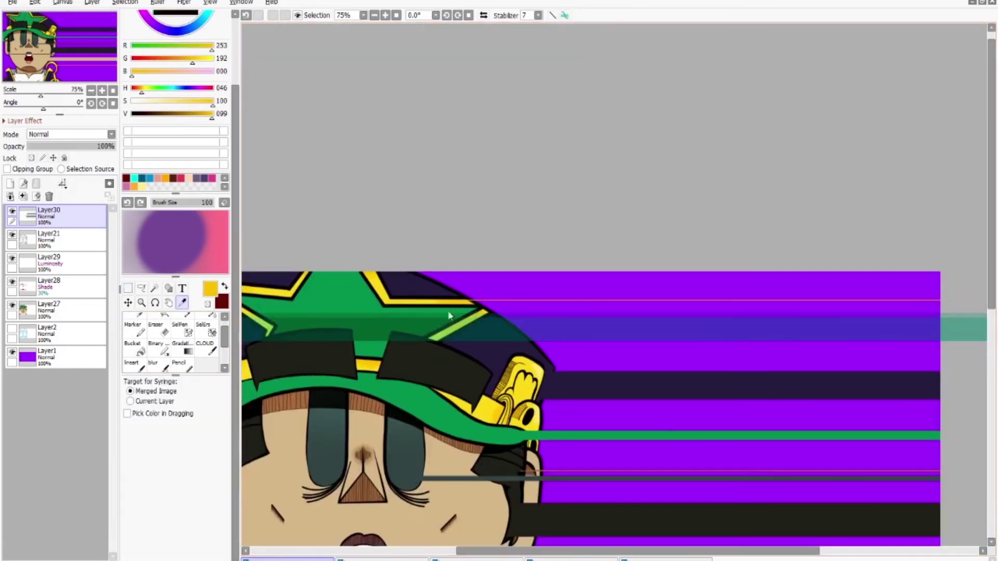
left_click(390, 312, "alt")
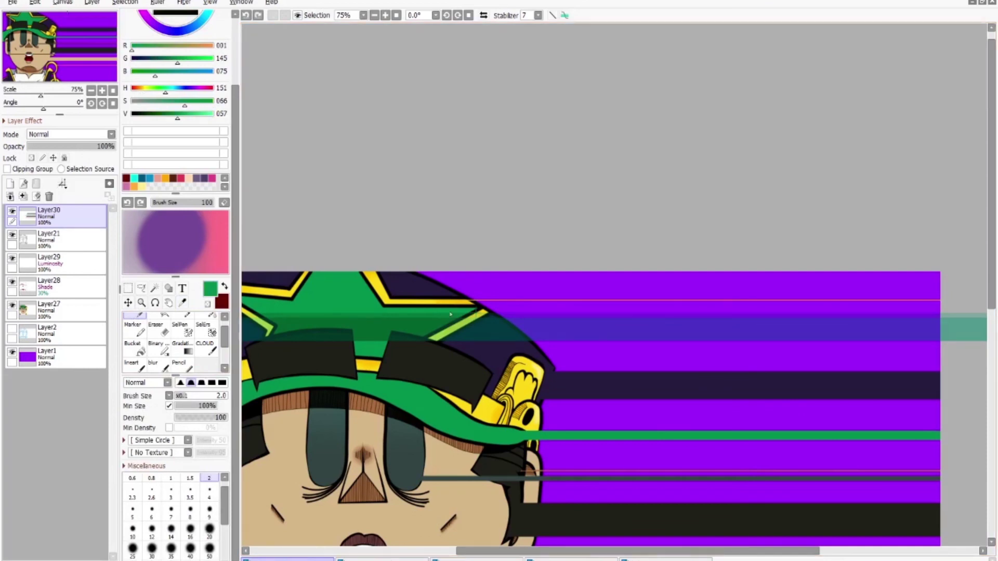
scroll(406, 328, "up", 2)
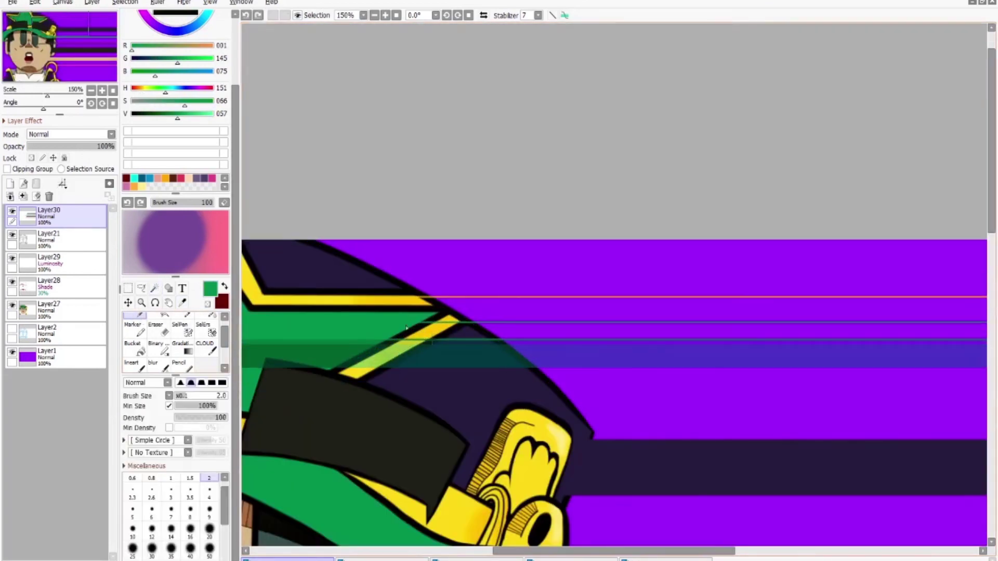
key("b")
left_click(520, 330)
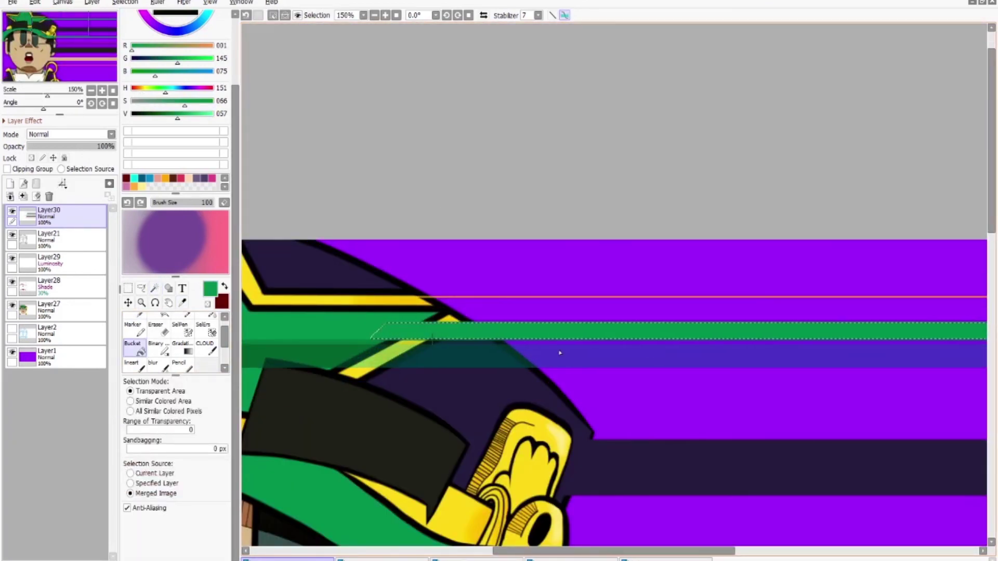
scroll(559, 353, "down", 2)
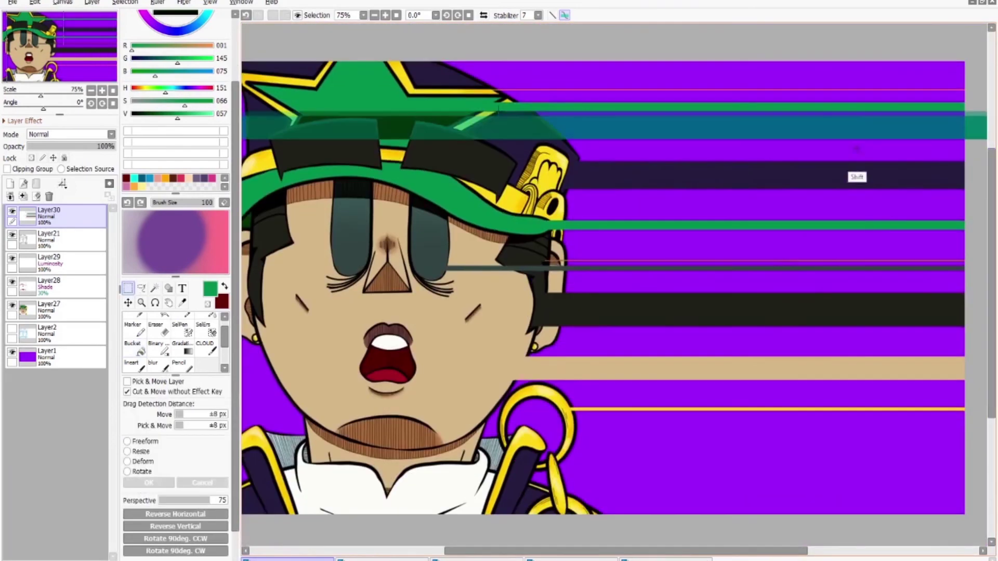
Rule two close lines from the white collar to the right canvas edge in off-white, RGB 252, 253, 249, and fill between them
mouse_move(853, 144)
left_mouse_down()
mouse_move(844, 513)
mouse_move(713, 486)
mouse_move(529, 512)
left_mouse_up()
key("n")
left_click(529, 512, "alt")
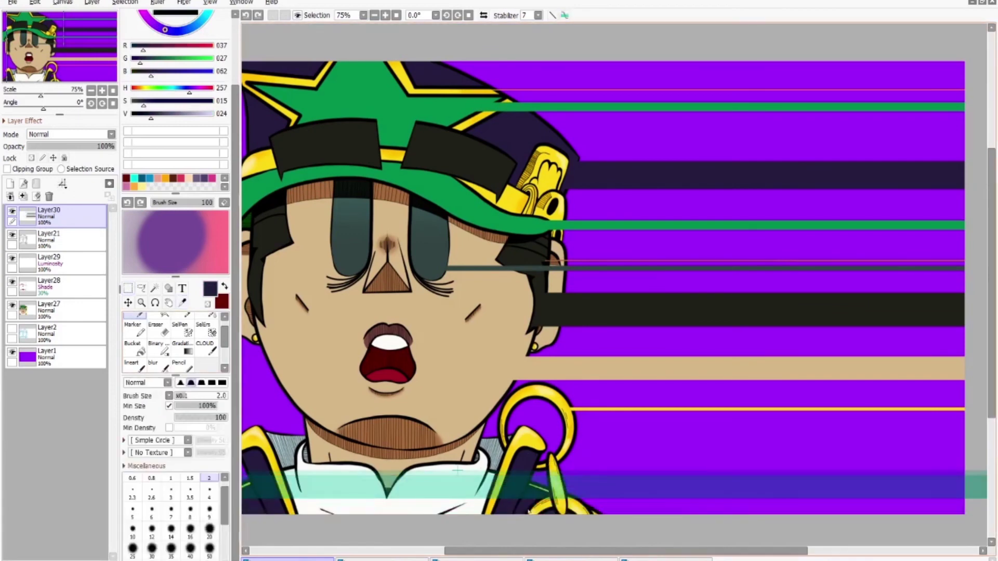
left_click_drag(867, 484, 848, 508)
left_click(458, 478, "alt")
left_click_drag(925, 511, 931, 517)
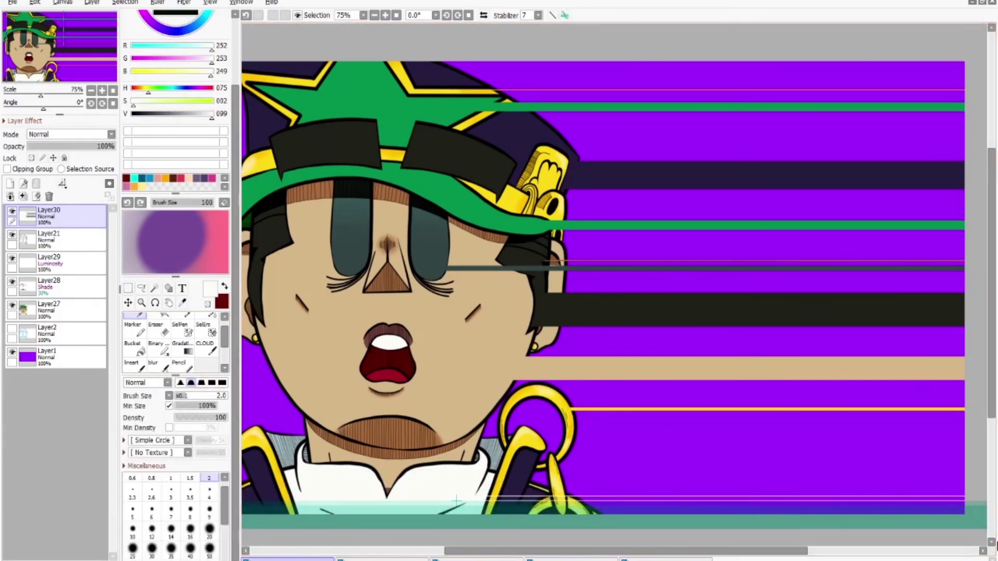
scroll(455, 500, "up", 4)
scroll(357, 499, "down", 4)
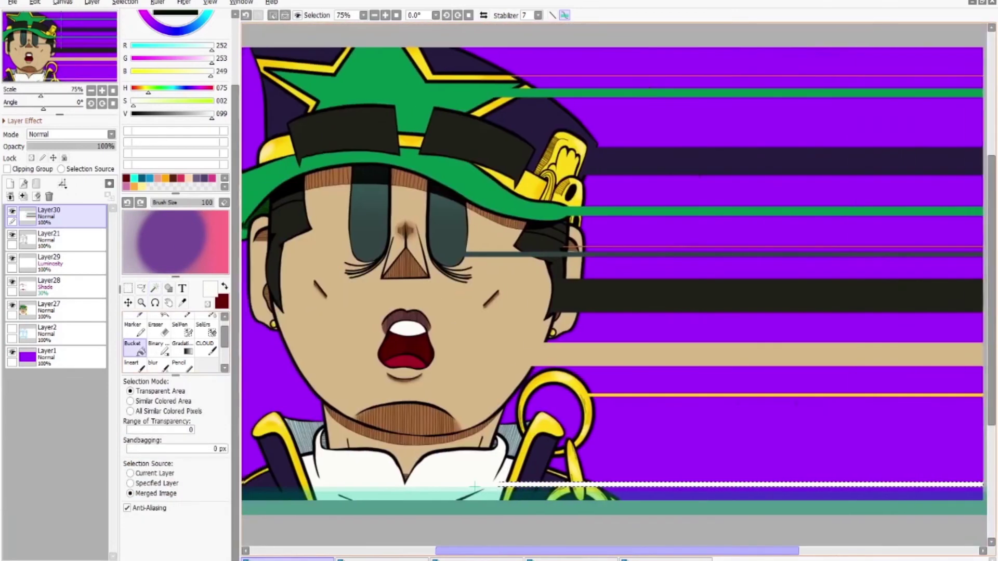
key("m")
Rule two lines from the right shoulder to the canvas edge in navy, RGB 37, 27, 62, and fill the band above the white one
key("n")
left_click(494, 474, "alt")
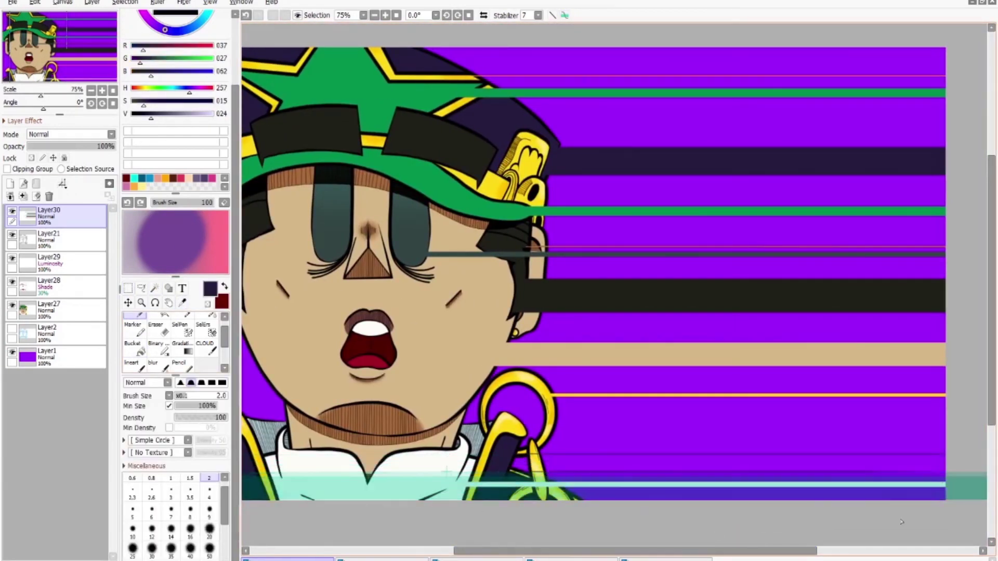
scroll(834, 438, "up", 1)
key("m")
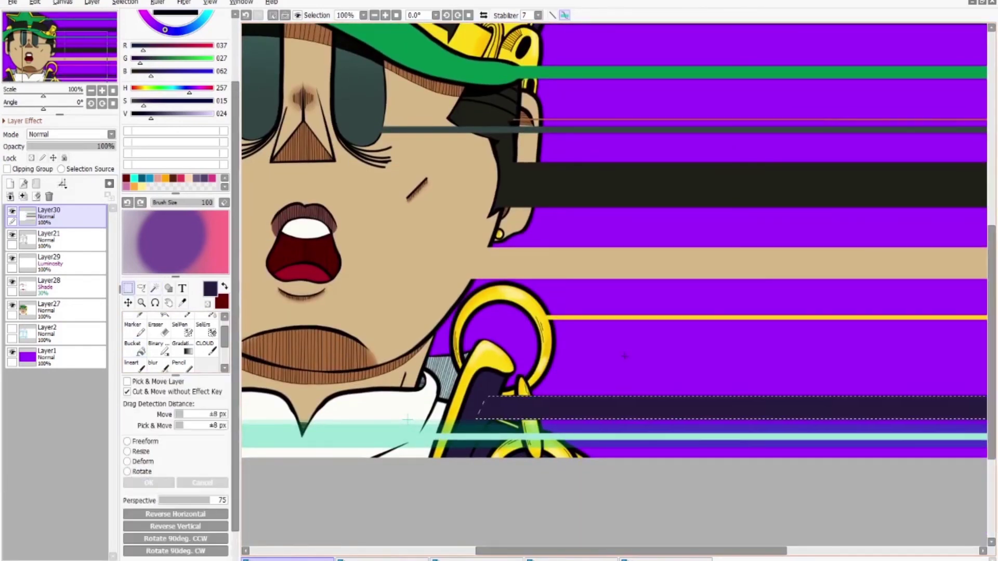
scroll(826, 387, "down", 1)
scroll(825, 388, "up", 2)
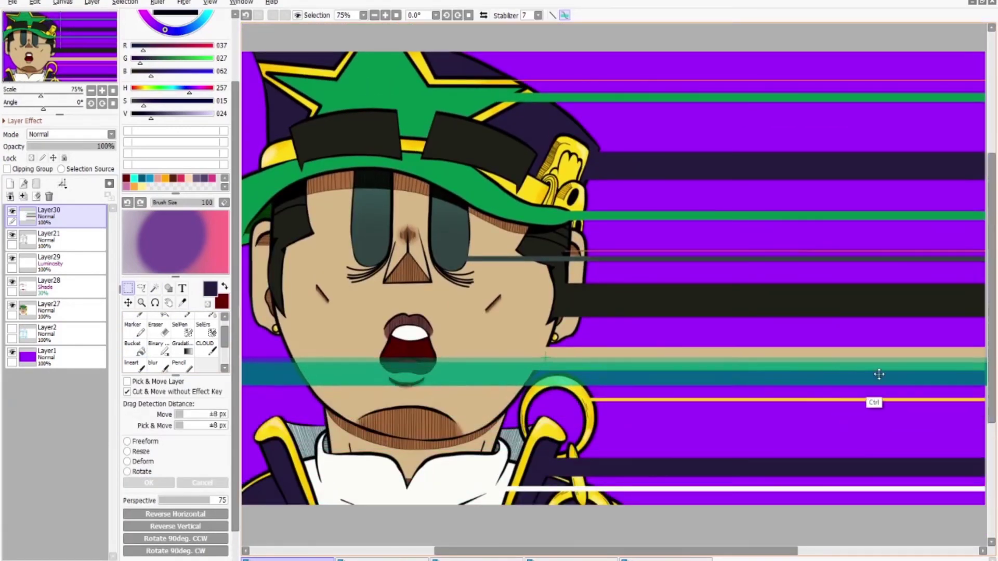
Erase a thin ruled line along the upper part of the skin-coloured band with the eraser at size 4
scroll(859, 378, "right", 2)
key("e")
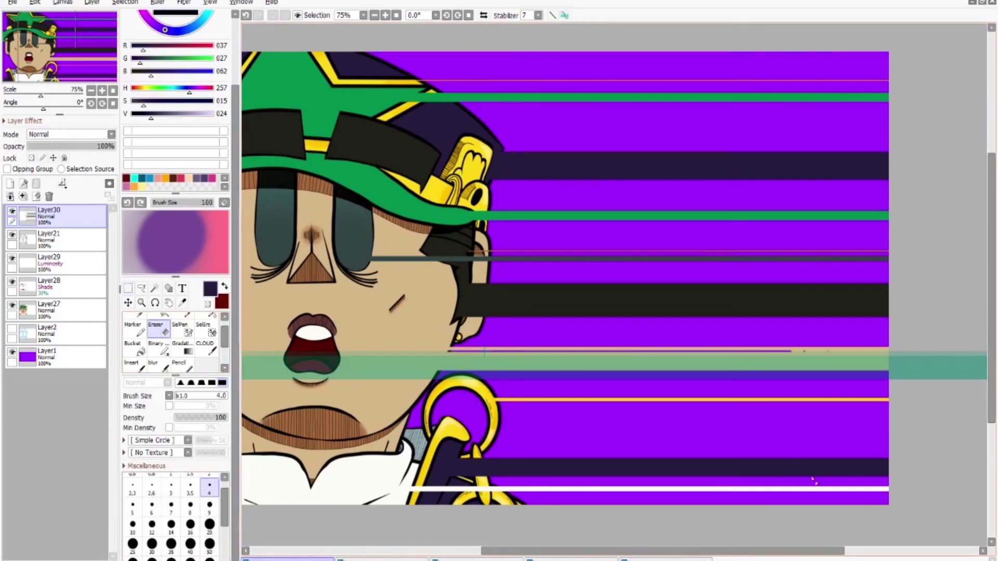
scroll(863, 358, "up", 1)
scroll(527, 372, "up", 1)
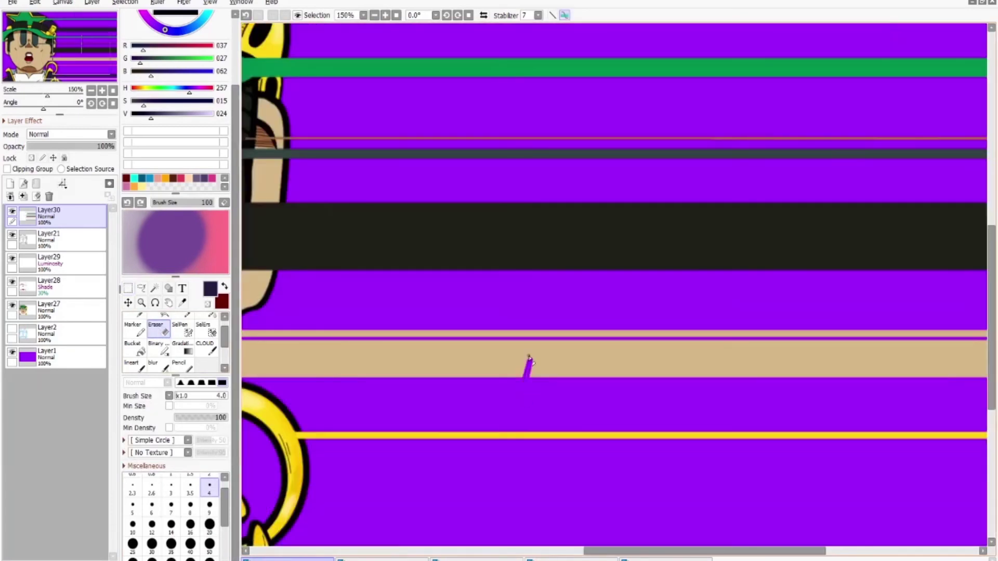
scroll(426, 420, "down", 3)
Erase a thin ruled line along the upper part of the navy shoulder band with the eraser at size 4
left_click_drag(825, 285, 823, 469)
left_click(210, 485)
scroll(413, 470, "up", 1)
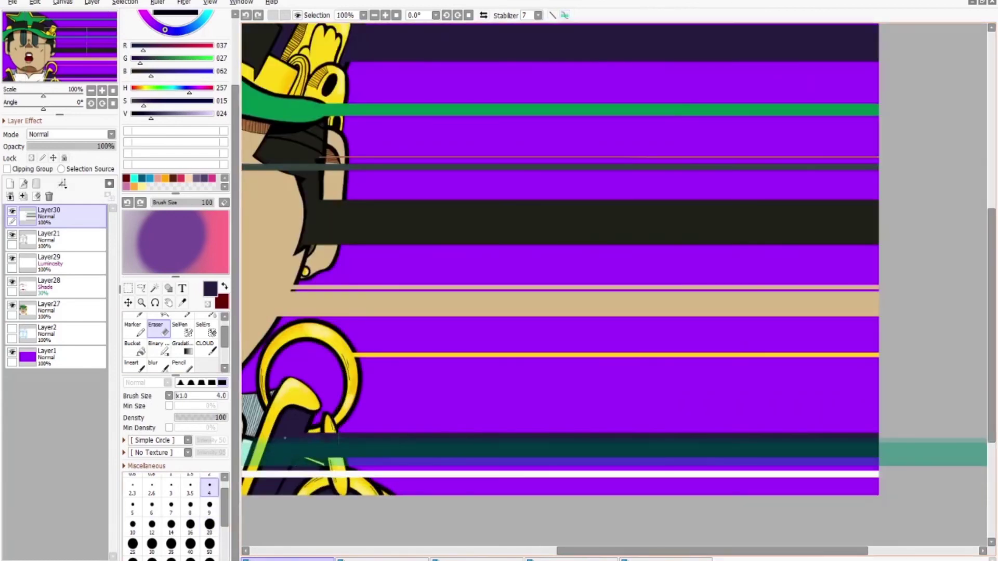
Rule two lines from the upper lip's right corner to the canvas edge in the lips' reddish brown, RGB 117, 68, 61, and fill the band
left_click_drag(909, 452, 894, 221)
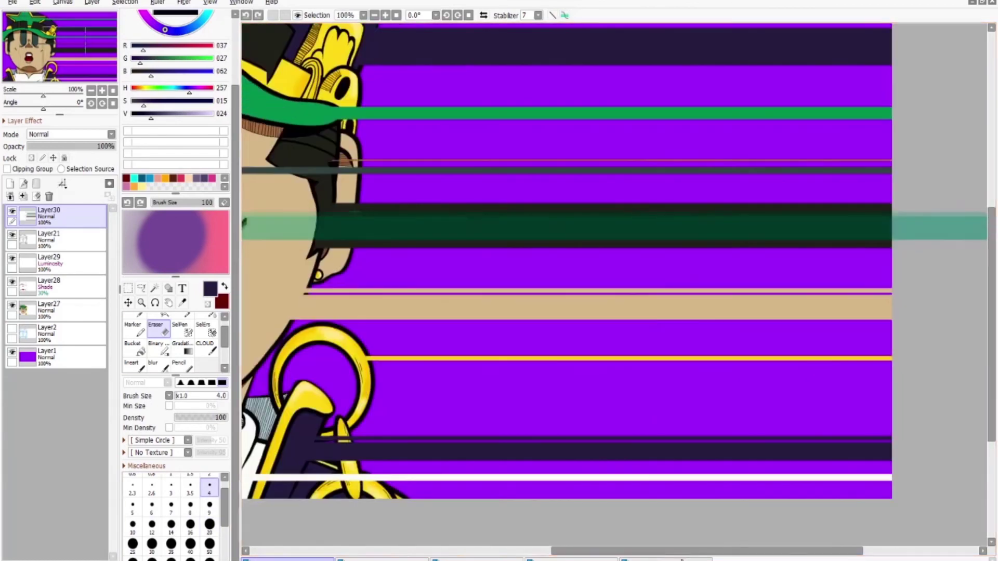
scroll(737, 267, "left", 3)
left_click_drag(738, 225, 738, 267)
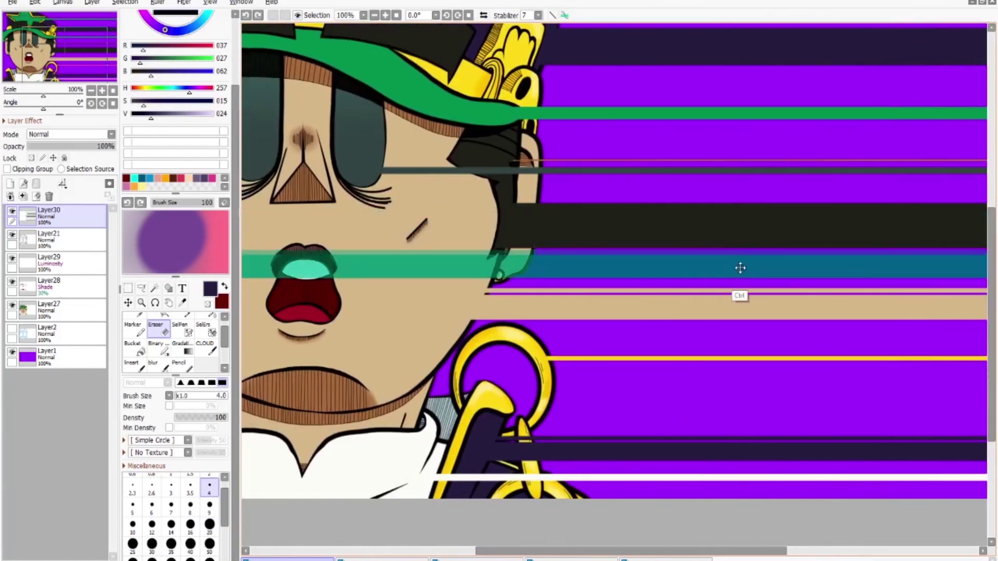
key("alt")
left_click(313, 244, "alt")
scroll(314, 244, "up", 4)
scroll(314, 244, "down", 2)
left_click_drag(823, 304, 823, 332)
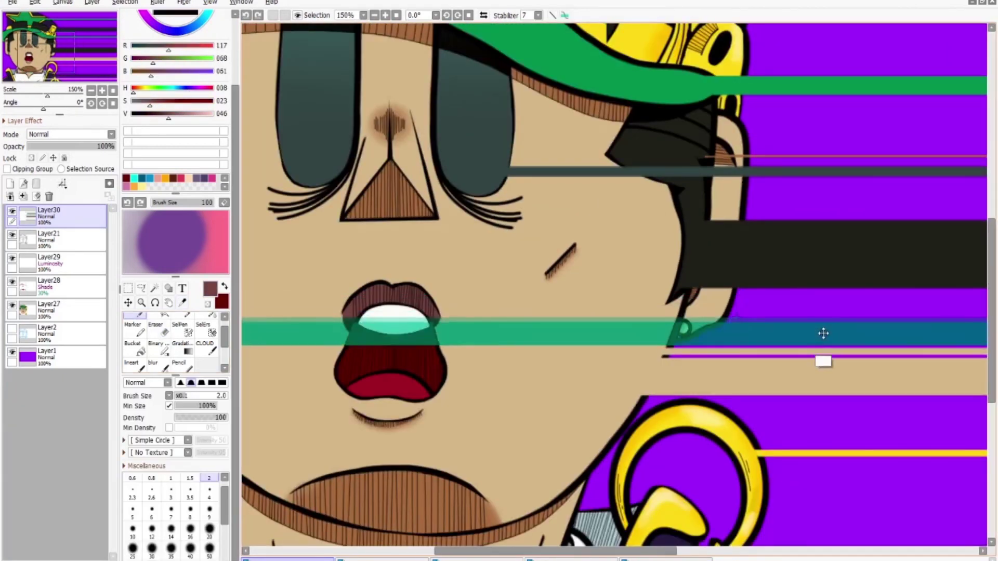
scroll(995, 389, "right", 3)
scroll(409, 388, "down", 2)
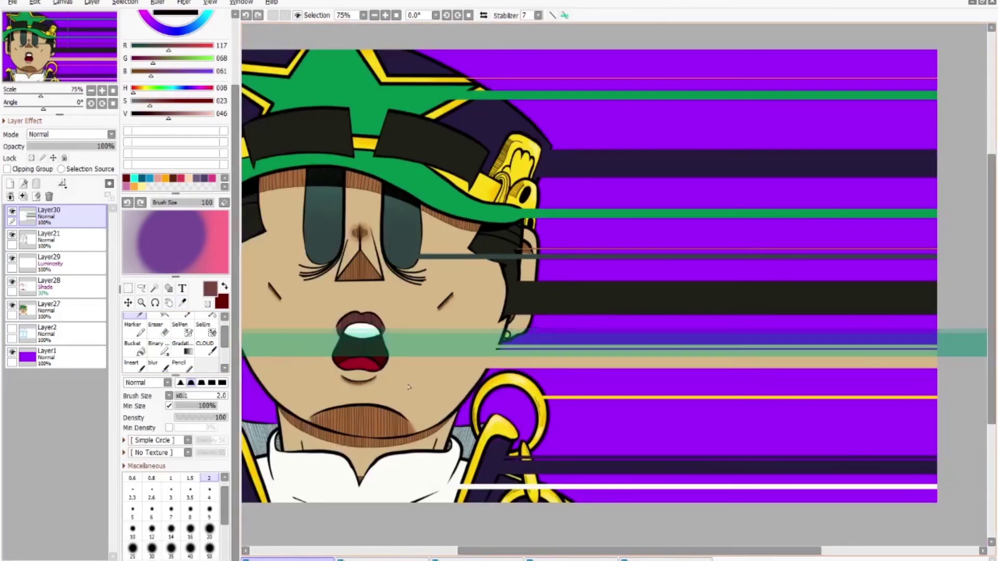
scroll(784, 356, "right", 2)
scroll(313, 402, "up", 1)
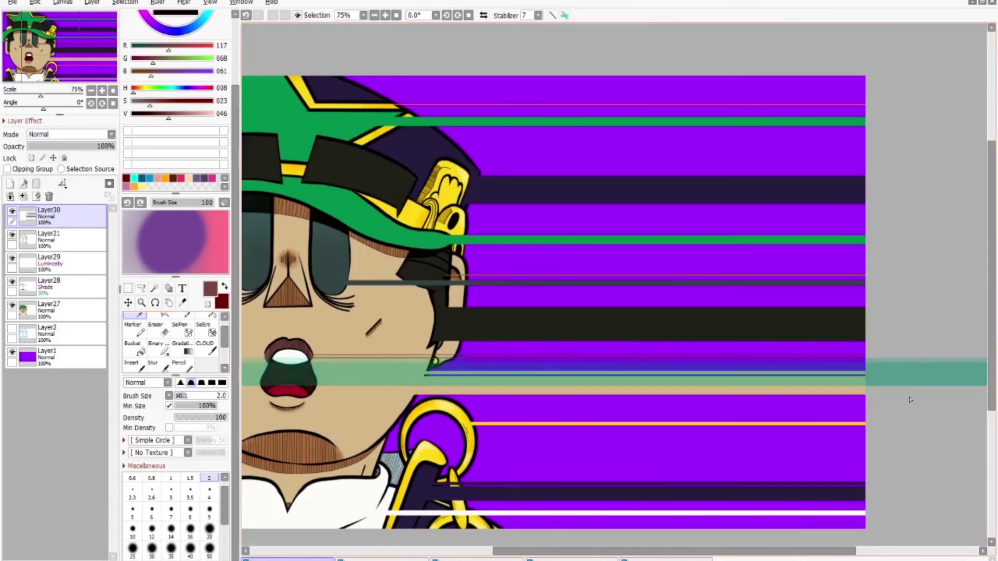
scroll(910, 399, "left", 2)
scroll(463, 385, "up", 4)
key("m")
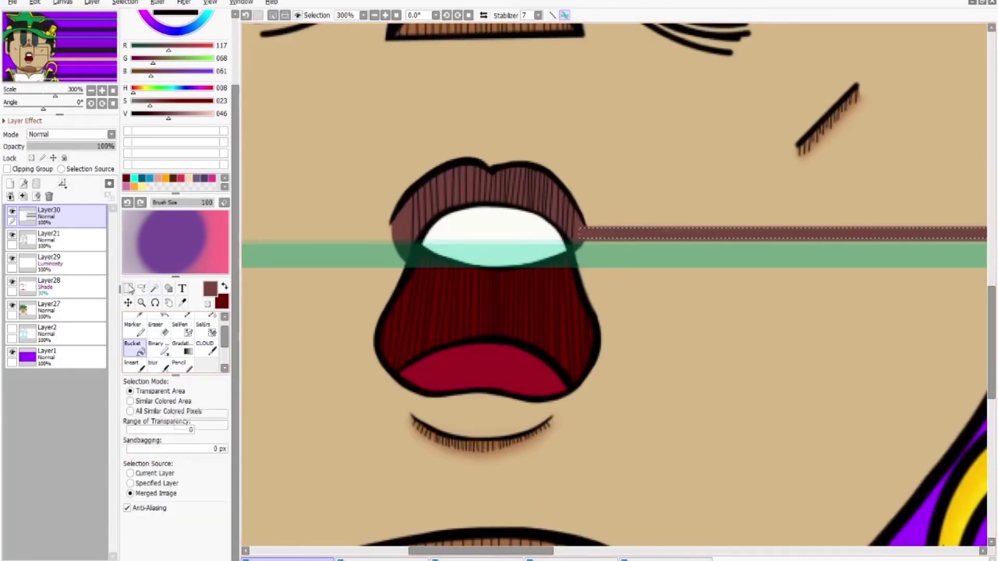
Erase the start of the thin brown ear line where it overlaps the dark hair, with the eraser at size 4
scroll(812, 536, "down", 5)
scroll(811, 535, "up", 7)
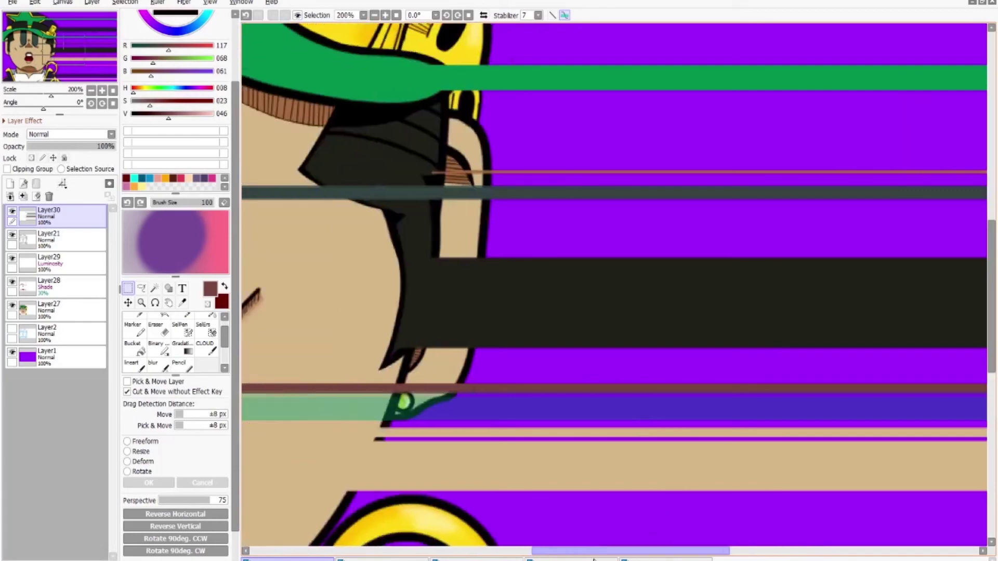
key("e")
left_click_drag(992, 285, 993, 229)
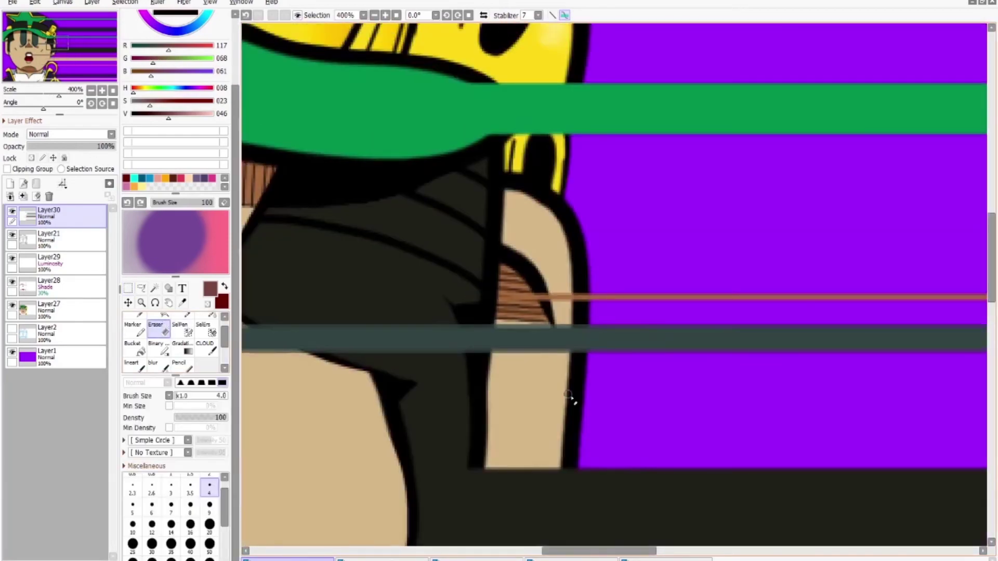